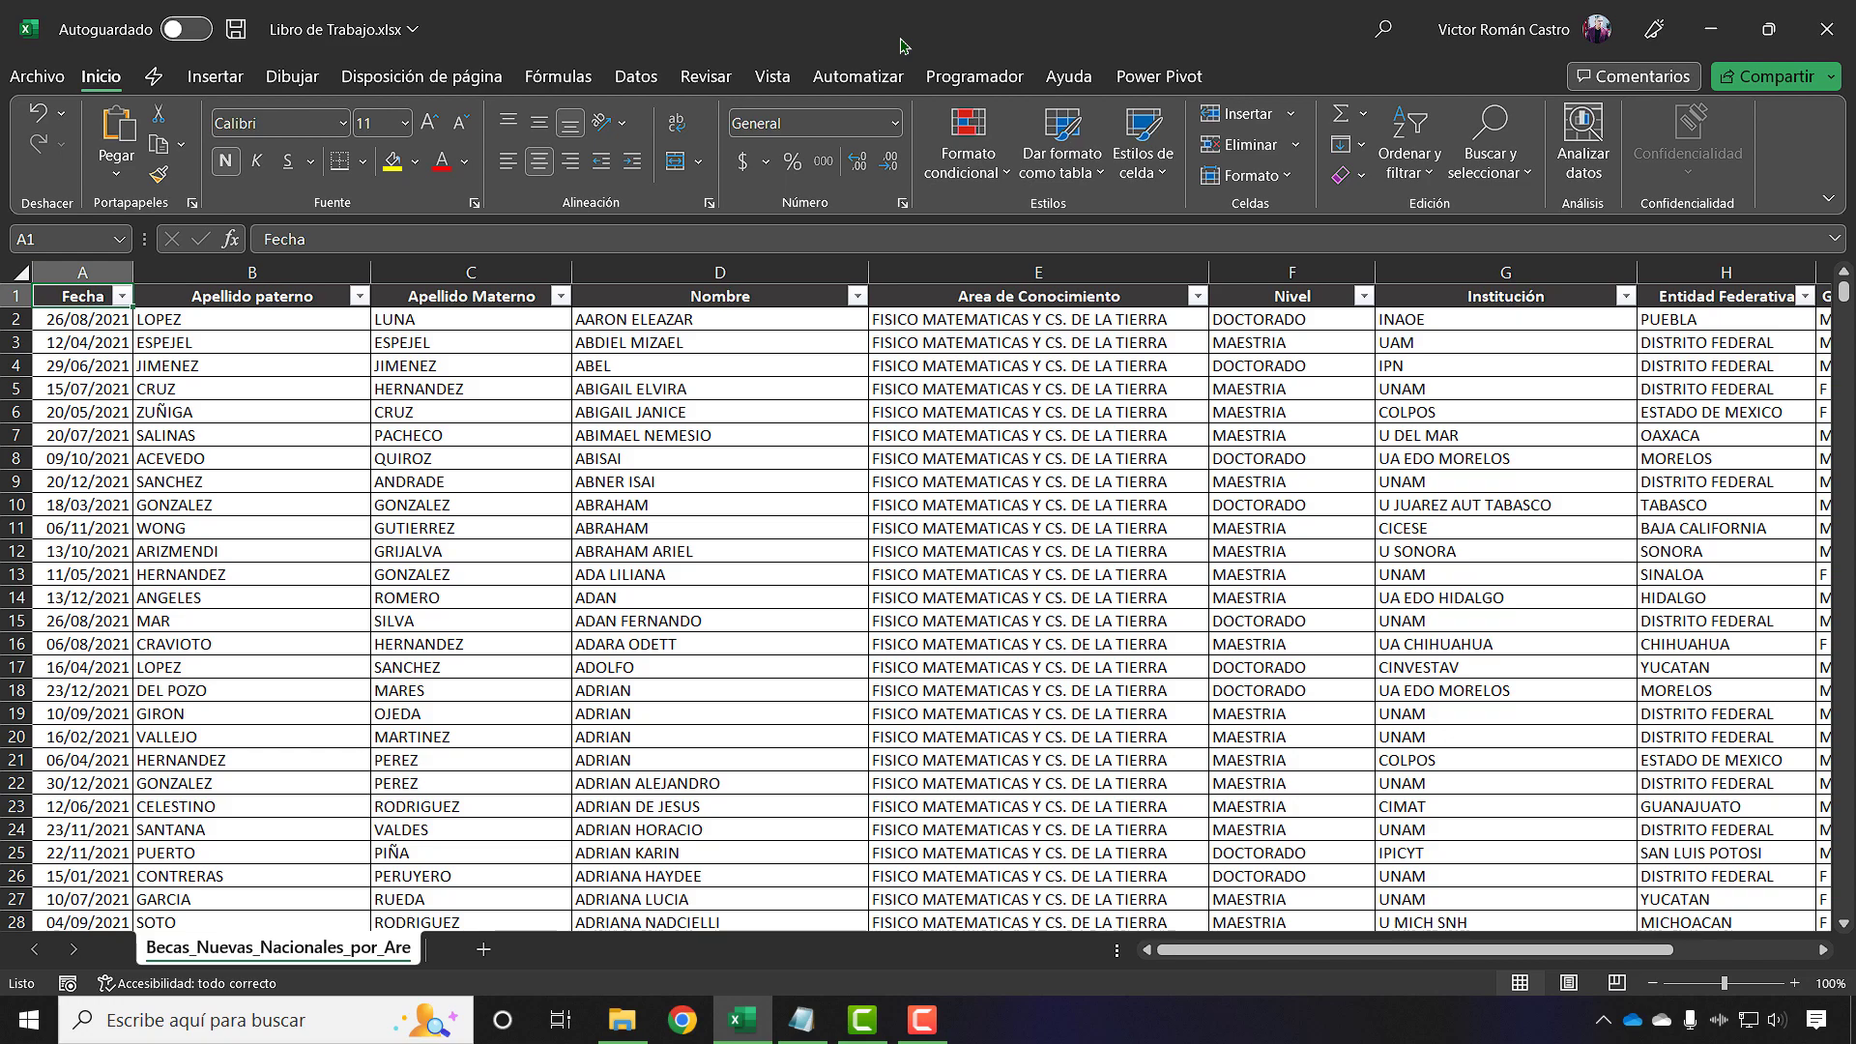
Give the header cells A1:K1 a dark grey fill and a white font colour
{"action": "left_click", "coordinate": [348, 392]}
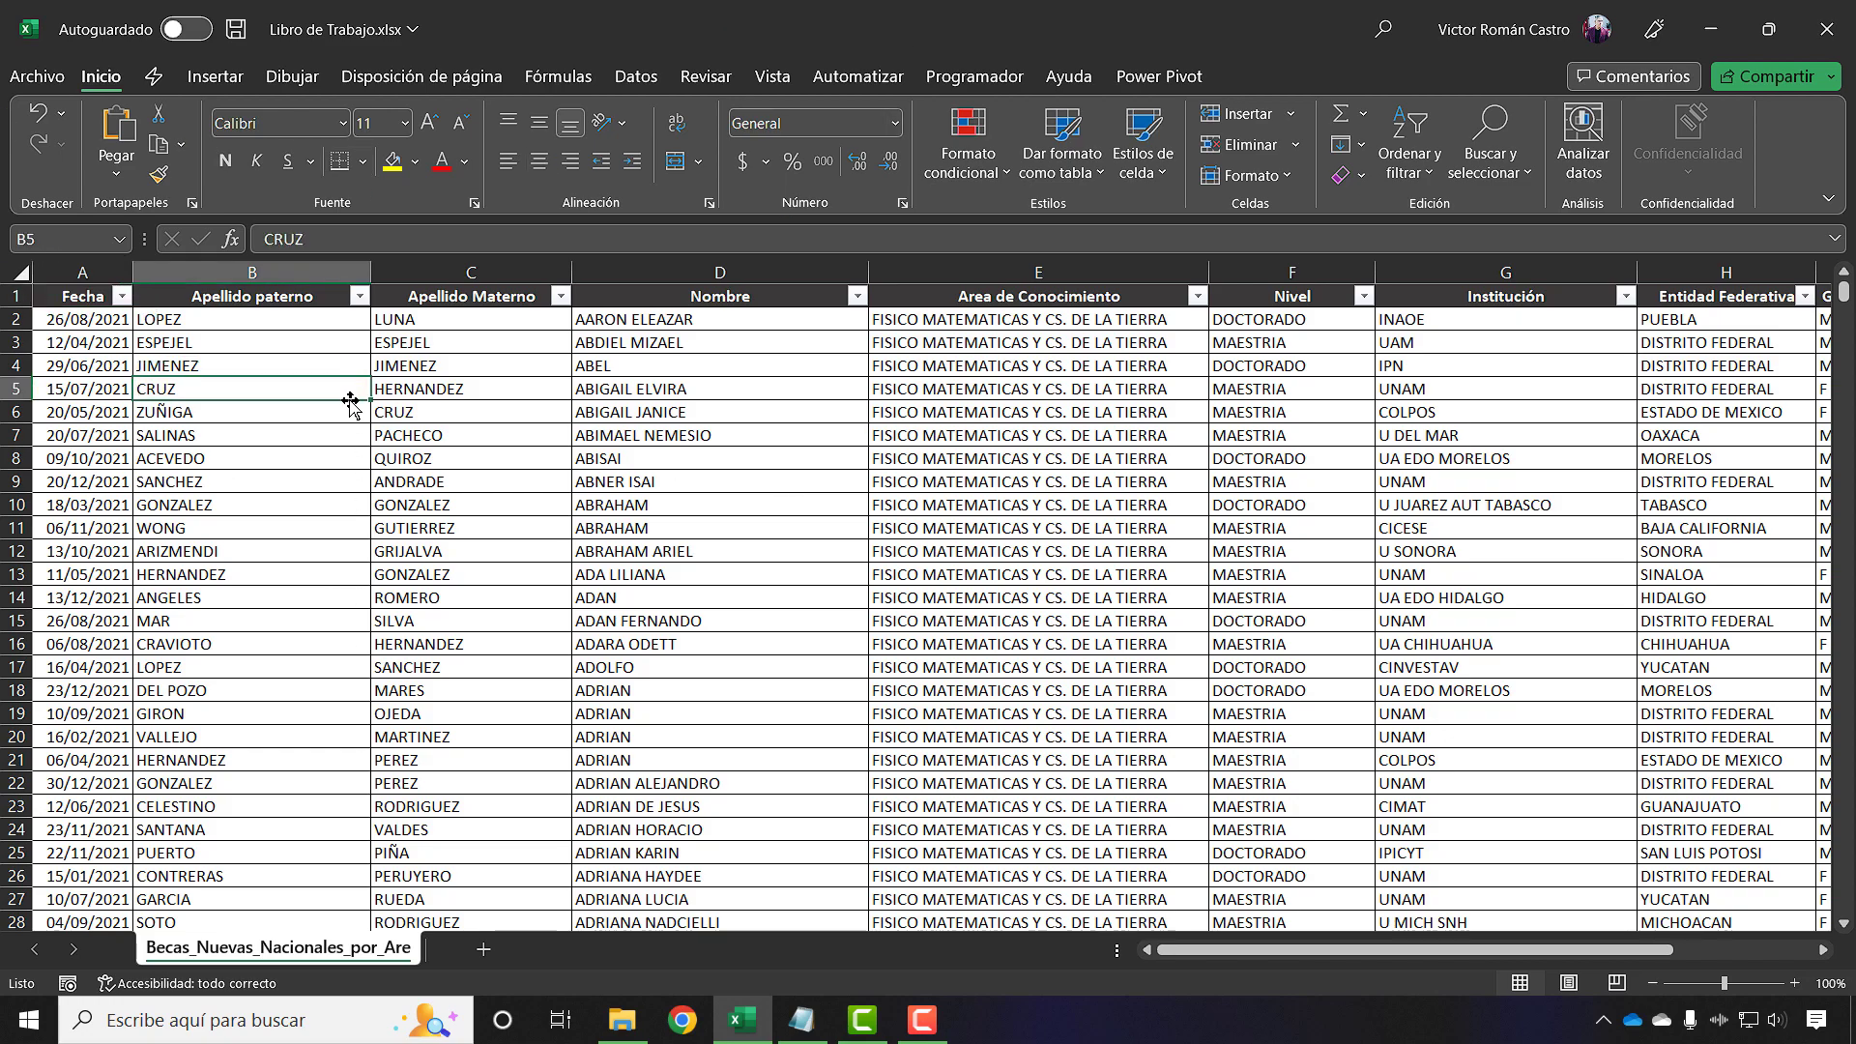
{"action": "key", "text": "ctrl+Home"}
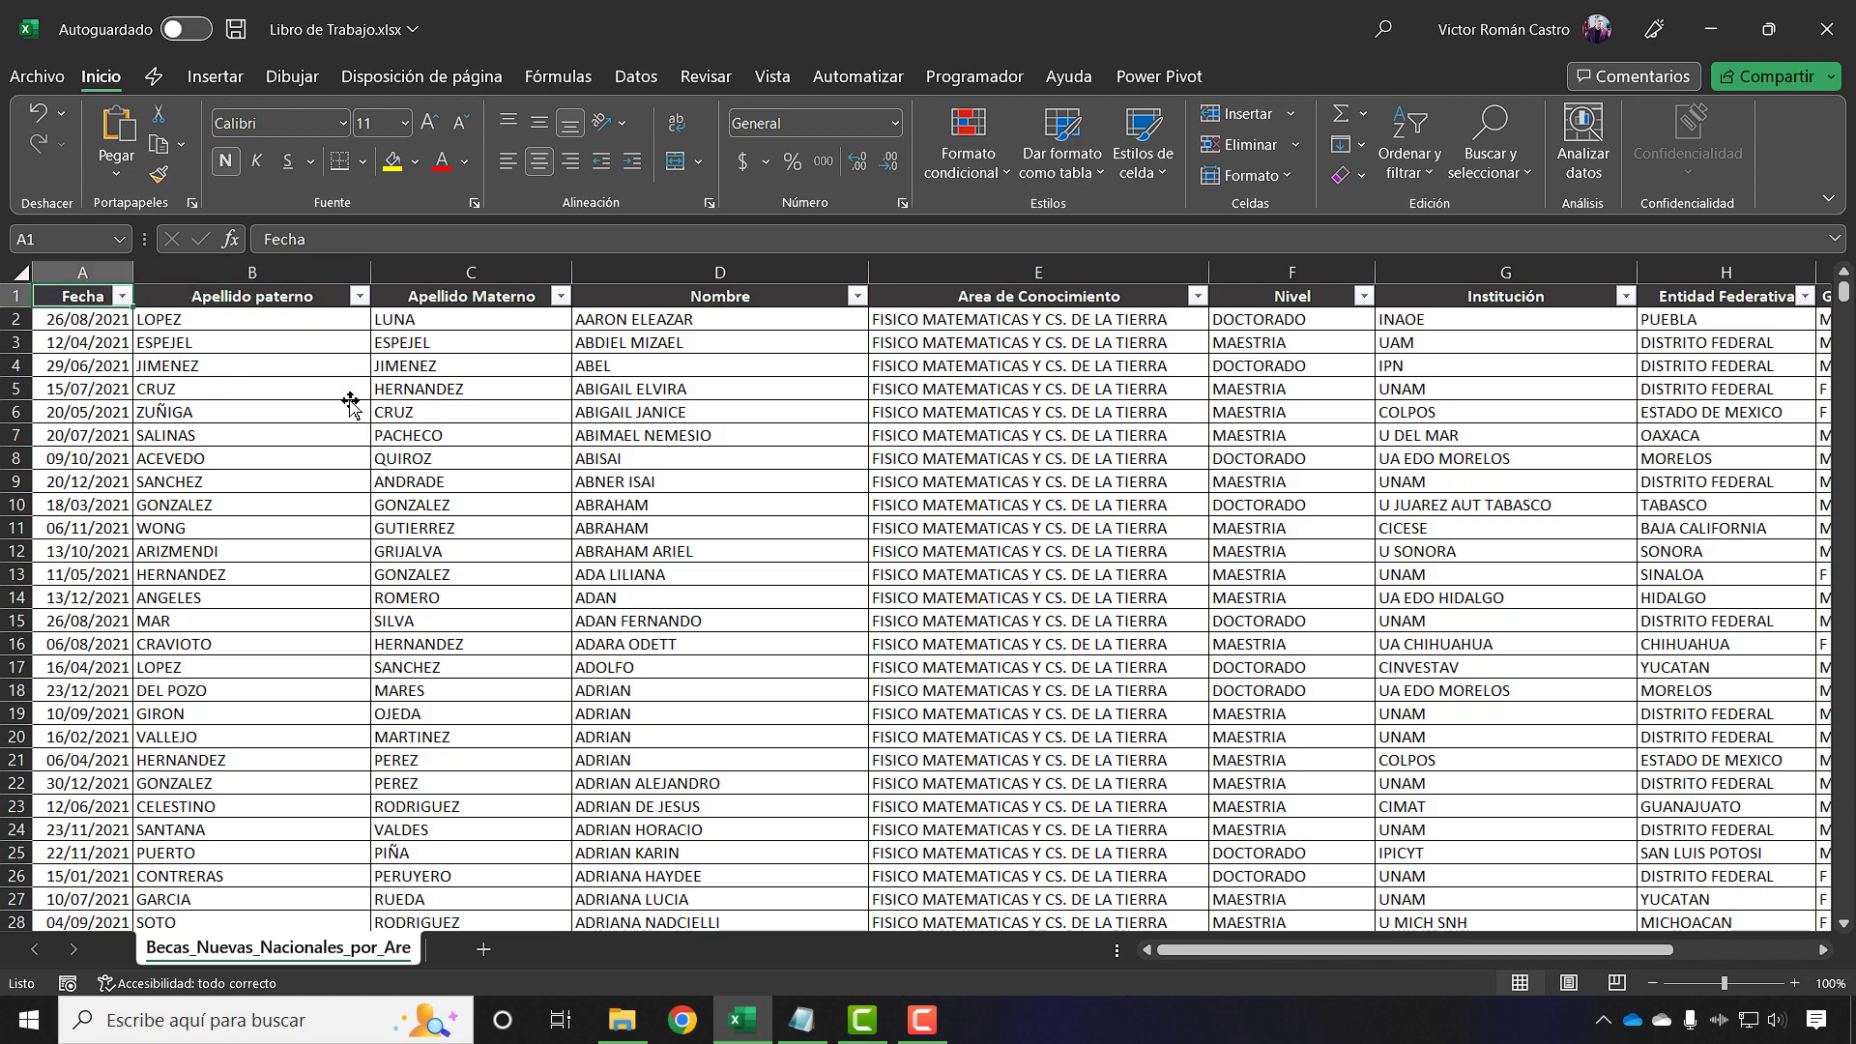
{"action": "key", "text": "shift+Right"}
{"action": "key", "text": "shift+Right"}
{"action": "key", "text": "shift+Right"}
{"action": "key", "text": "shift+Right"}
{"action": "key", "text": "shift+Right"}
{"action": "key", "text": "shift+Right"}
{"action": "key", "text": "shift+Right"}
{"action": "key", "text": "shift+Right"}
{"action": "key", "text": "shift+Right"}
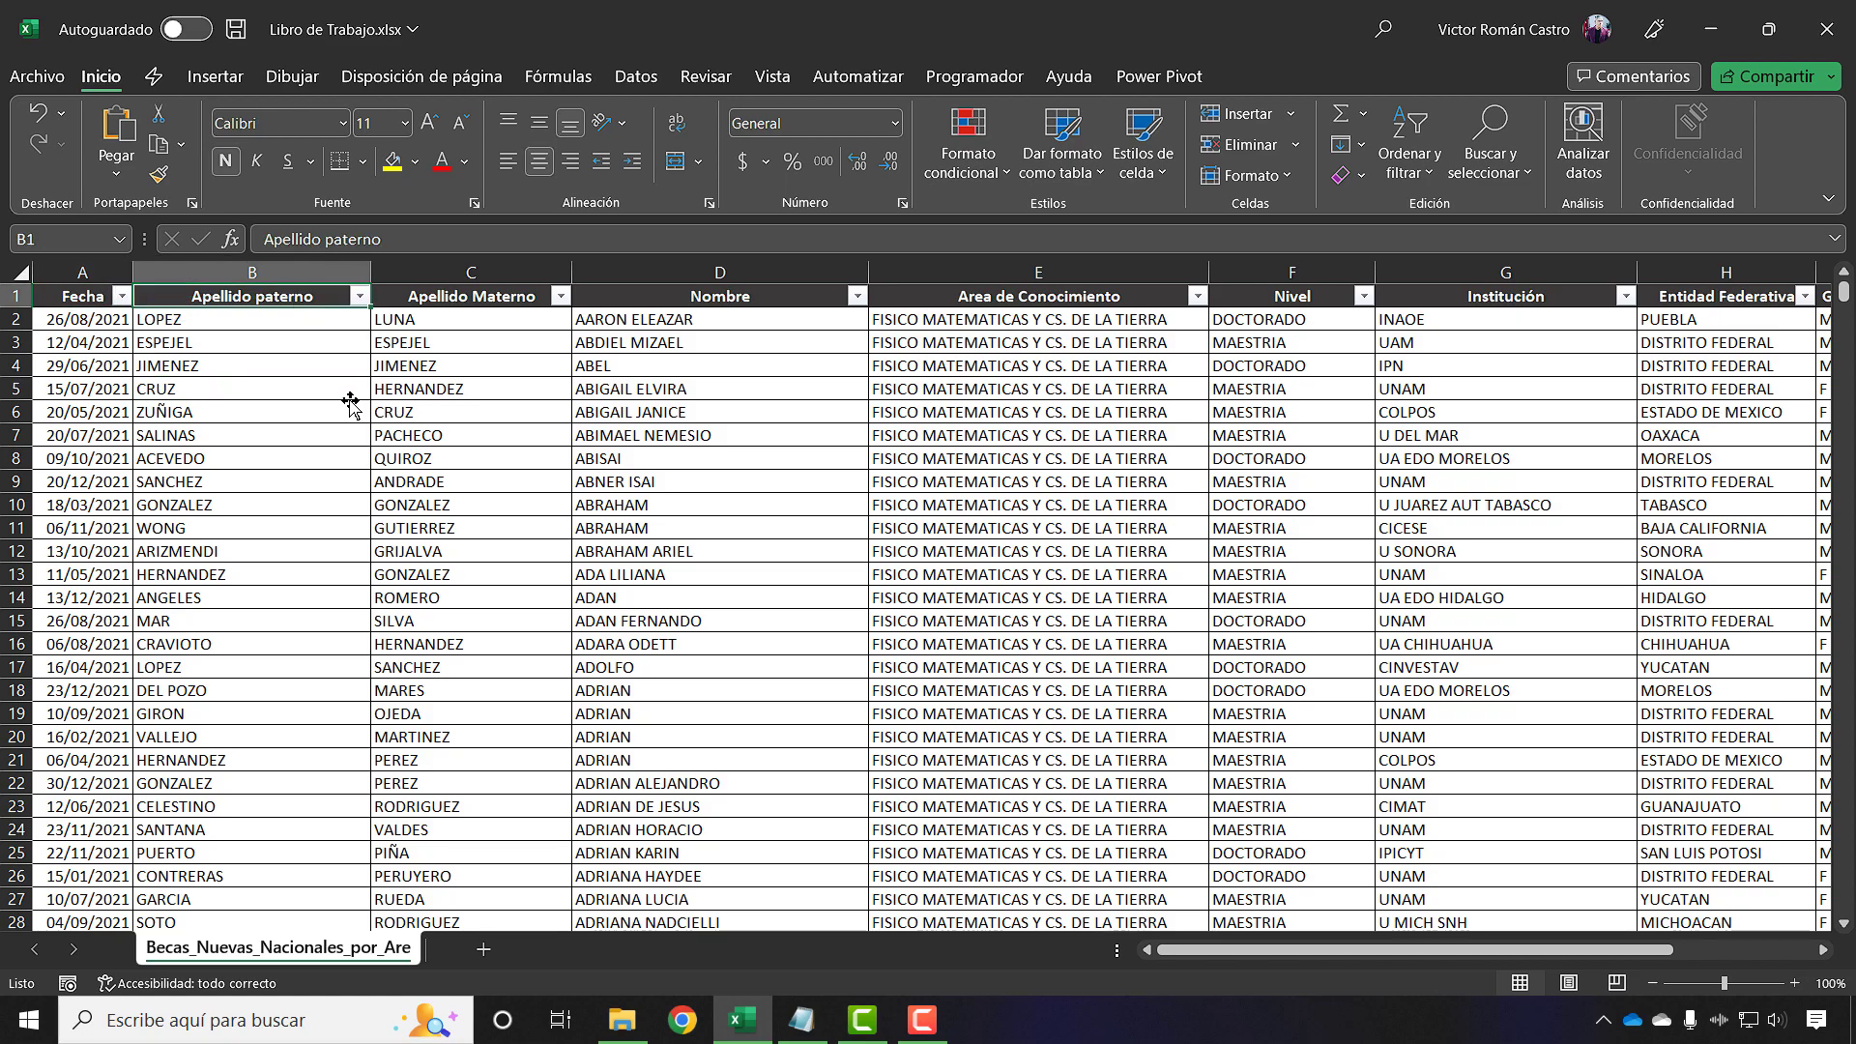
{"action": "key", "text": "shift+Right"}
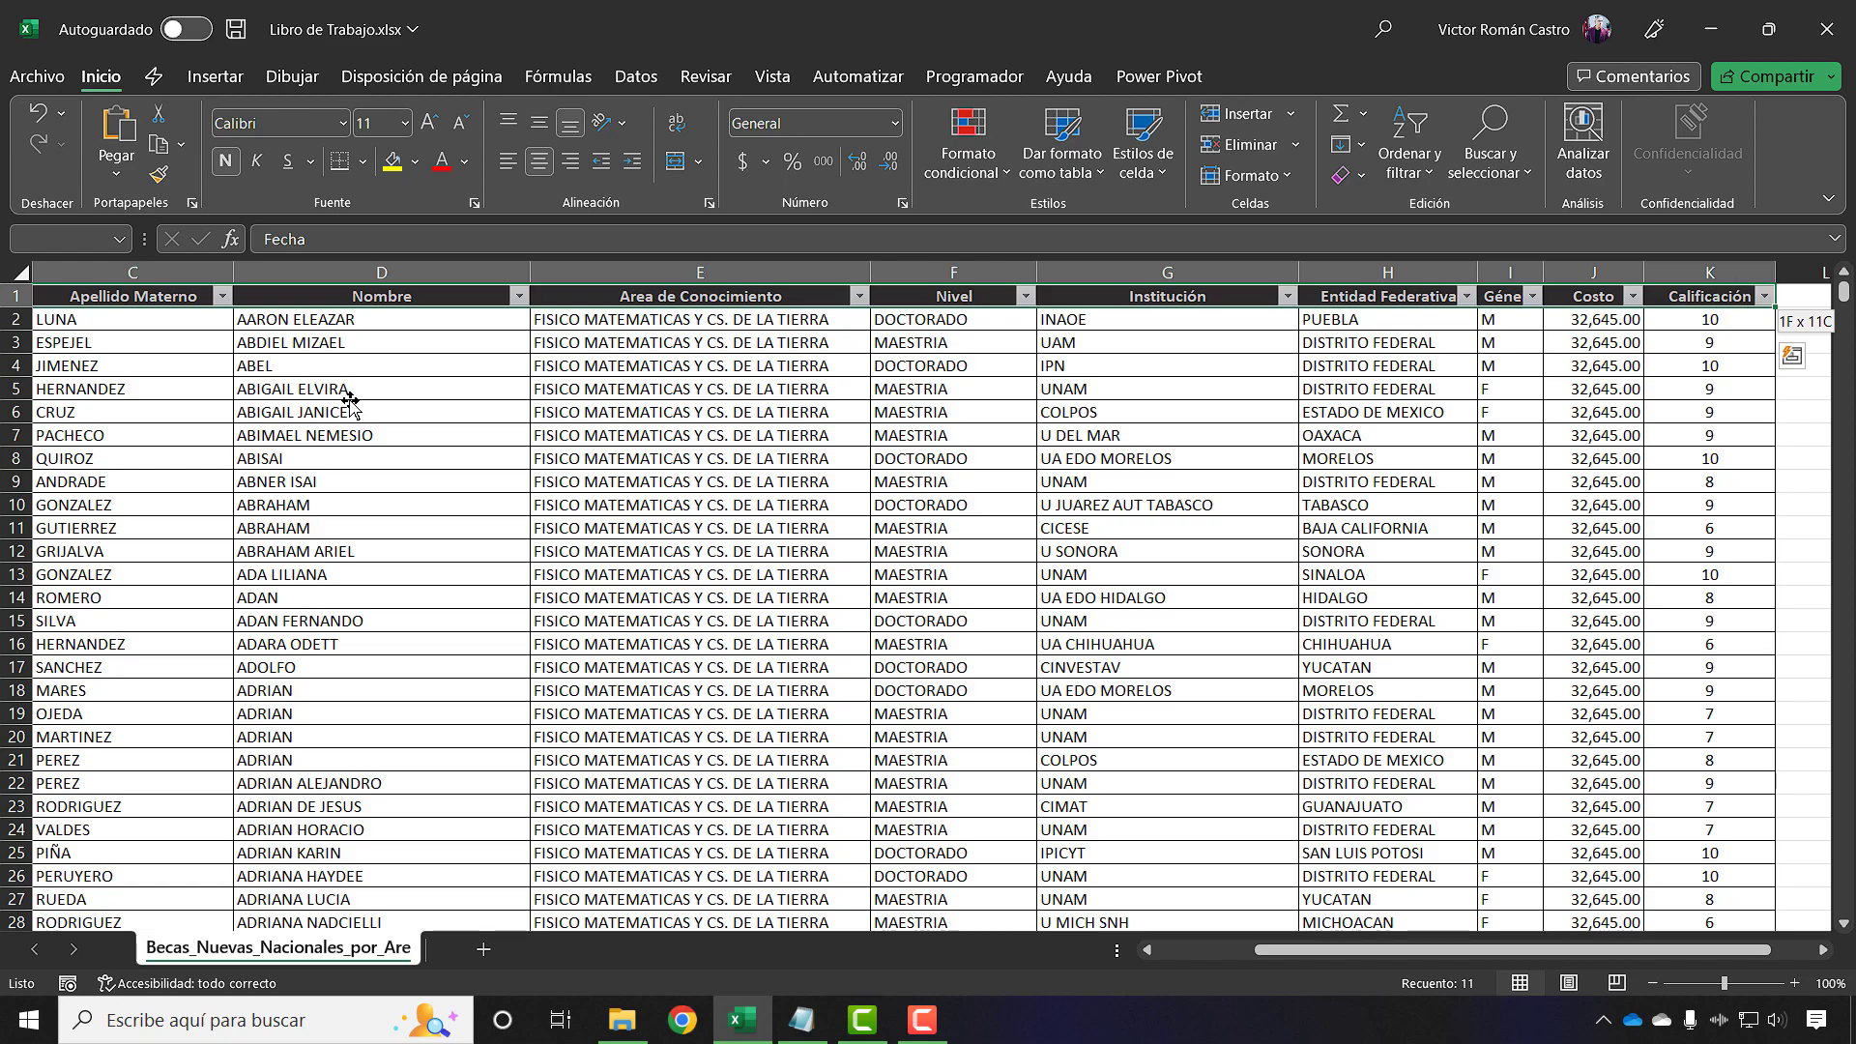
{"action": "left_click", "coordinate": [415, 161]}
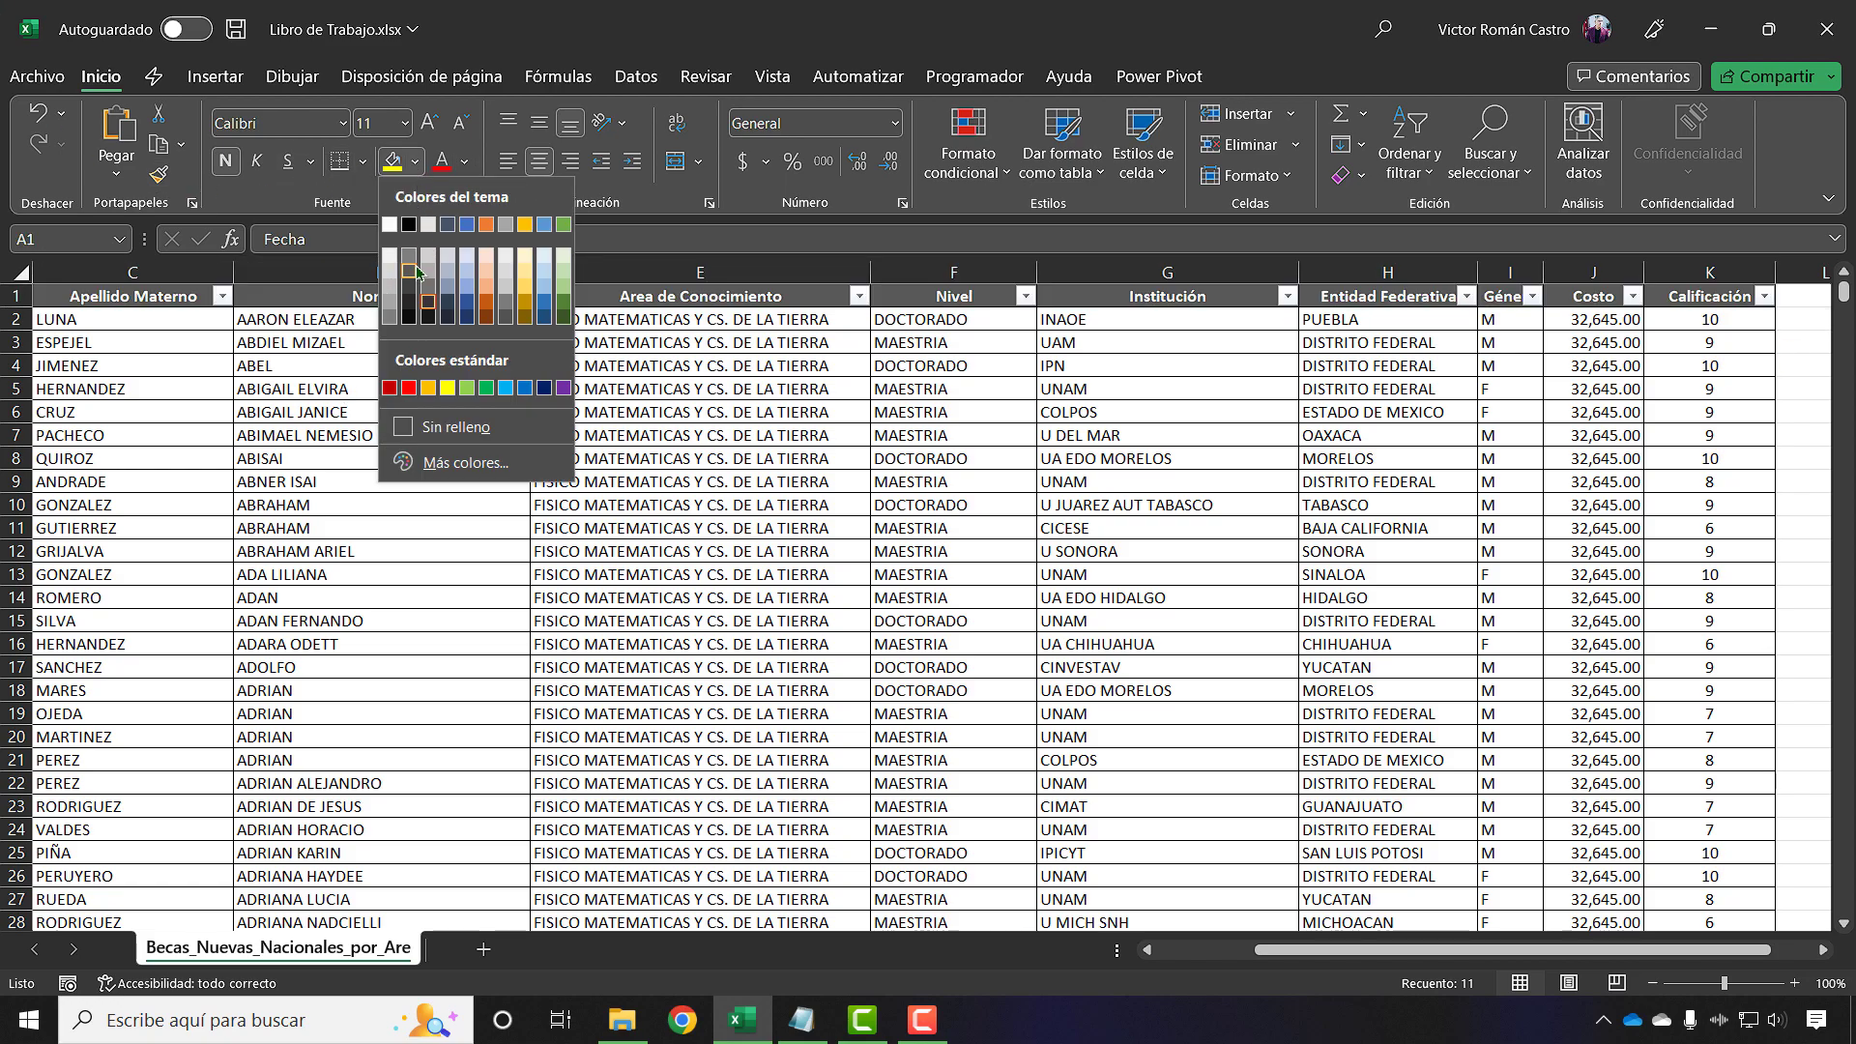
{"action": "left_click", "coordinate": [414, 275]}
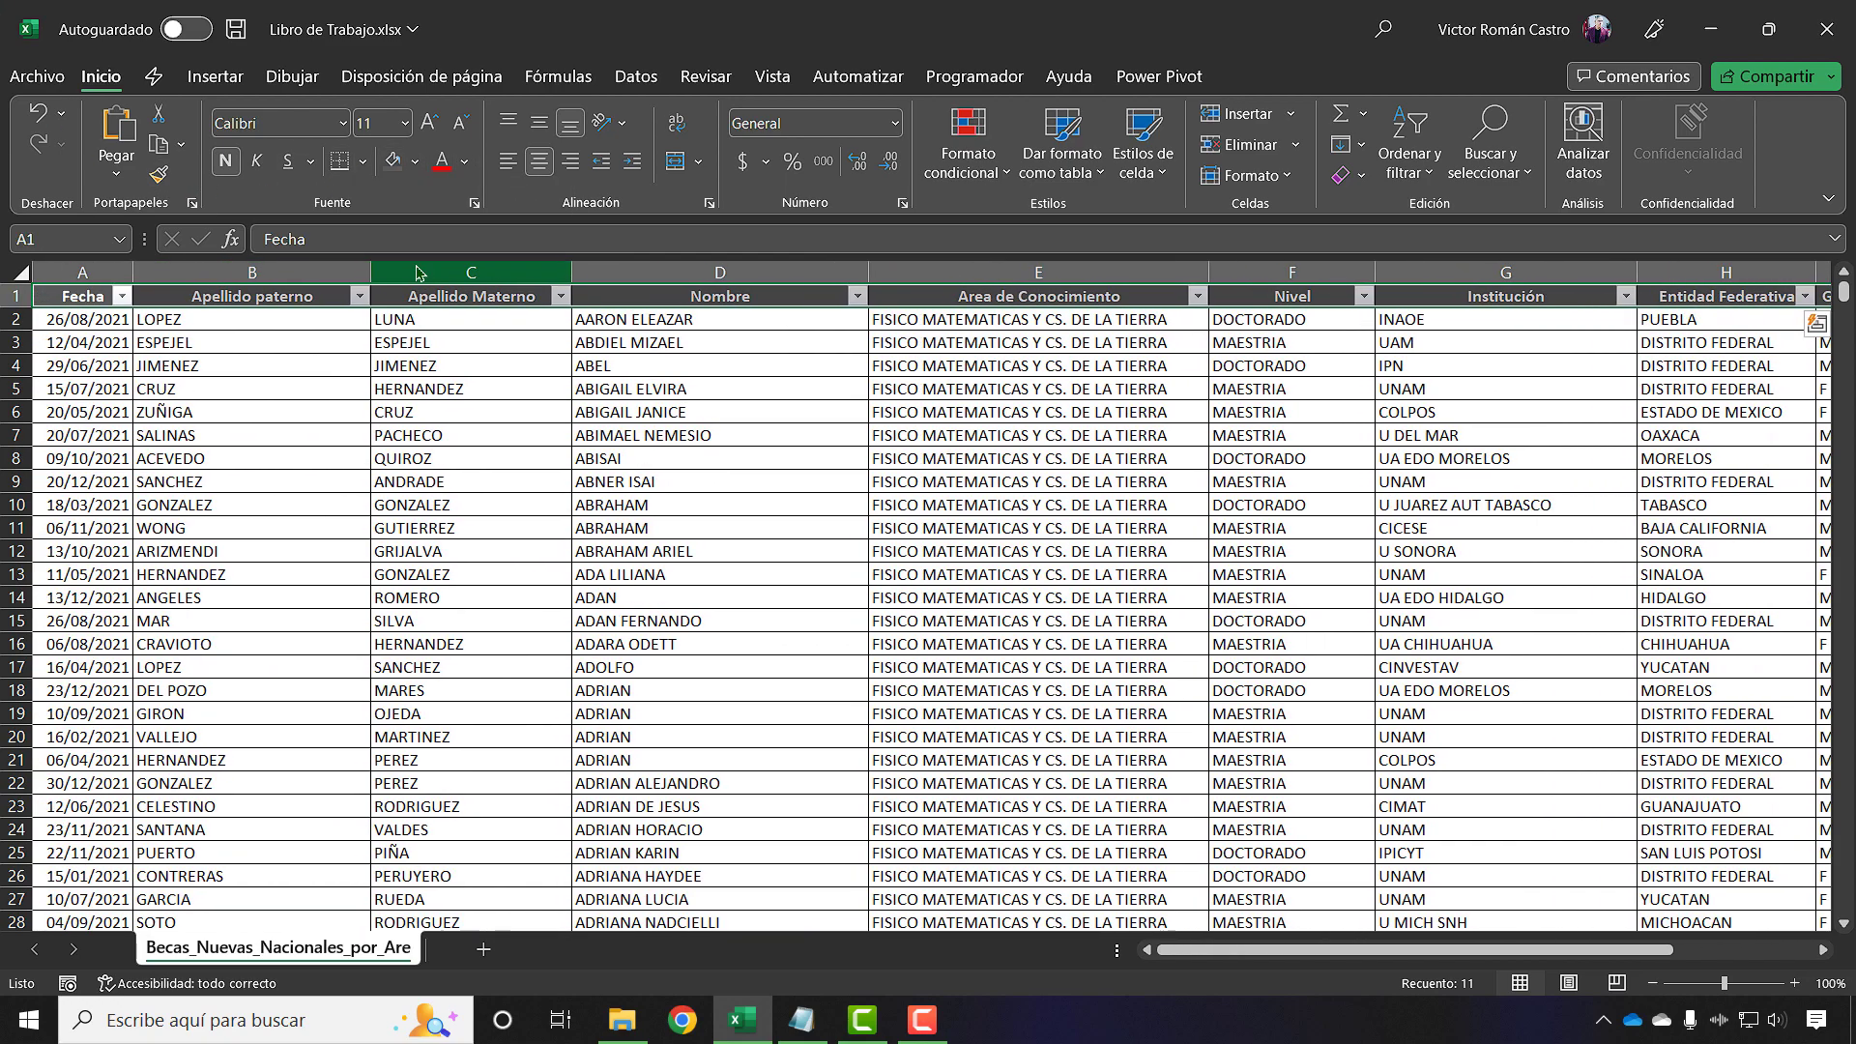
{"action": "left_click", "coordinate": [465, 162]}
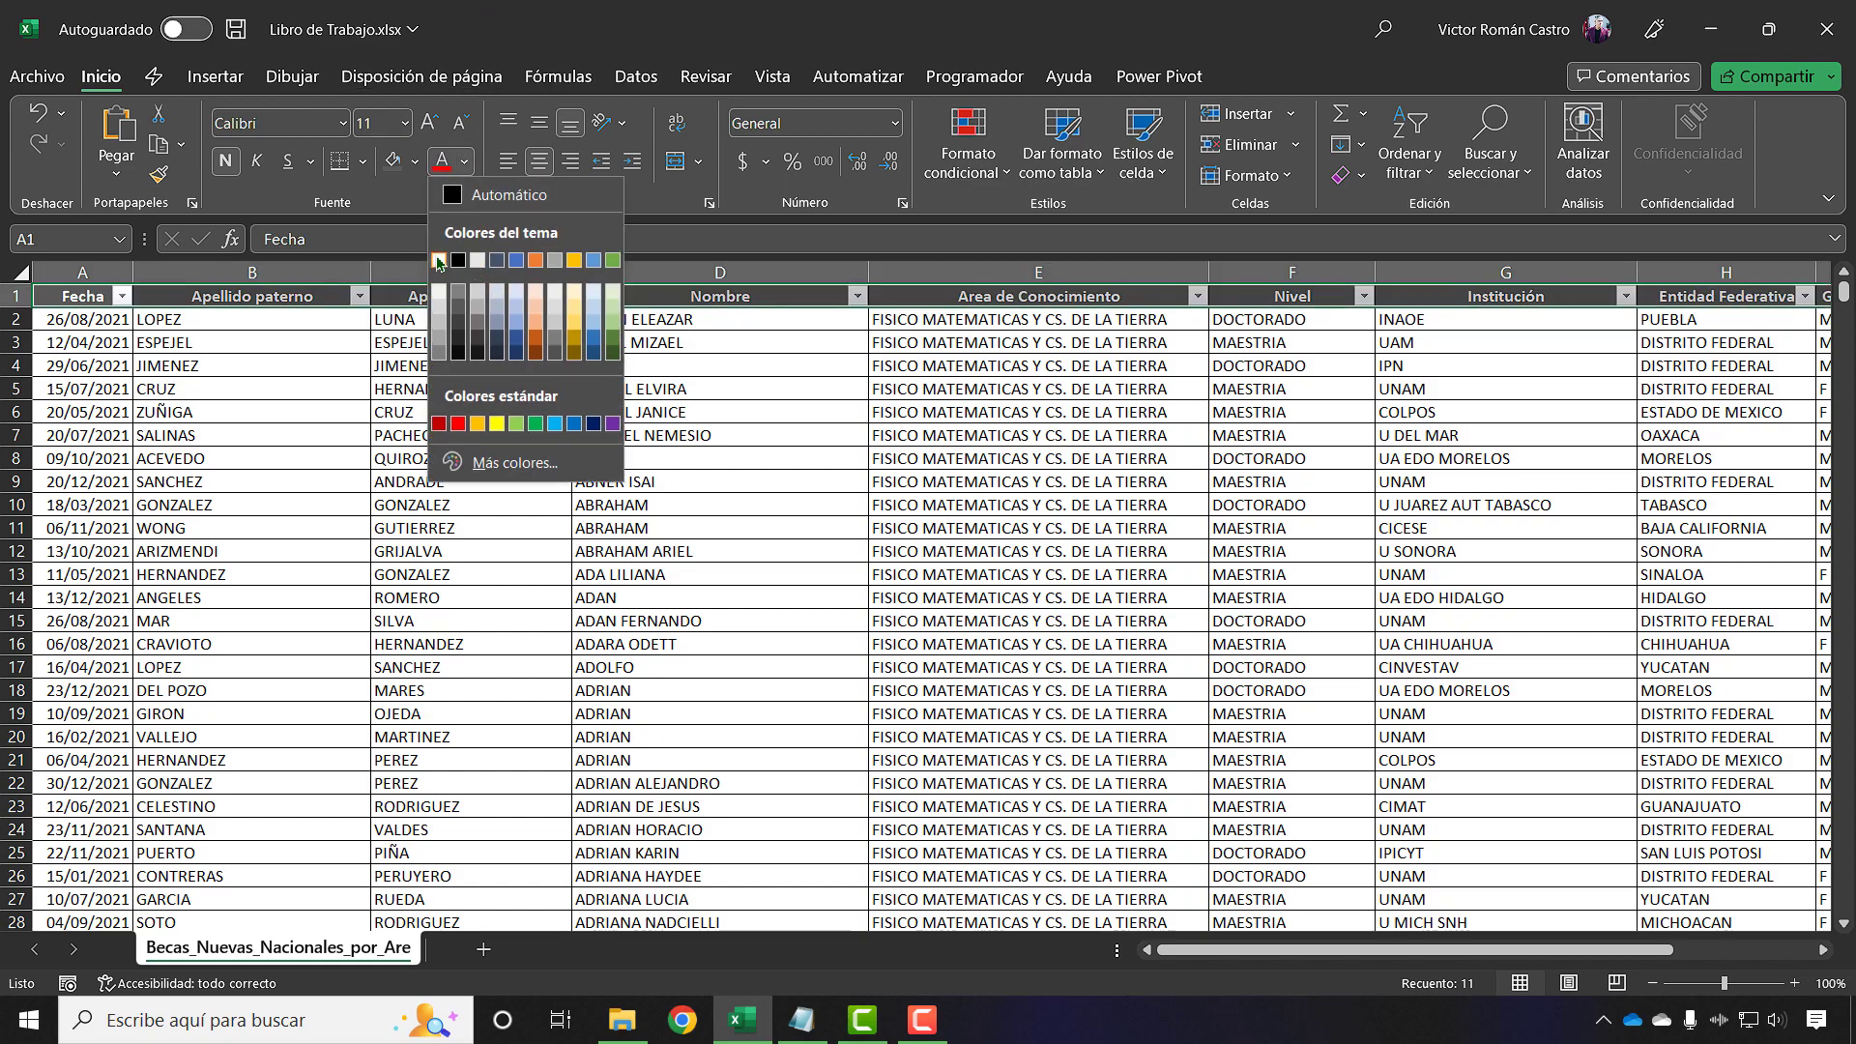
{"action": "left_click", "coordinate": [437, 260]}
Examine the fields of the first record across row 2, from Fecha to the last column
{"action": "left_click", "coordinate": [125, 318]}
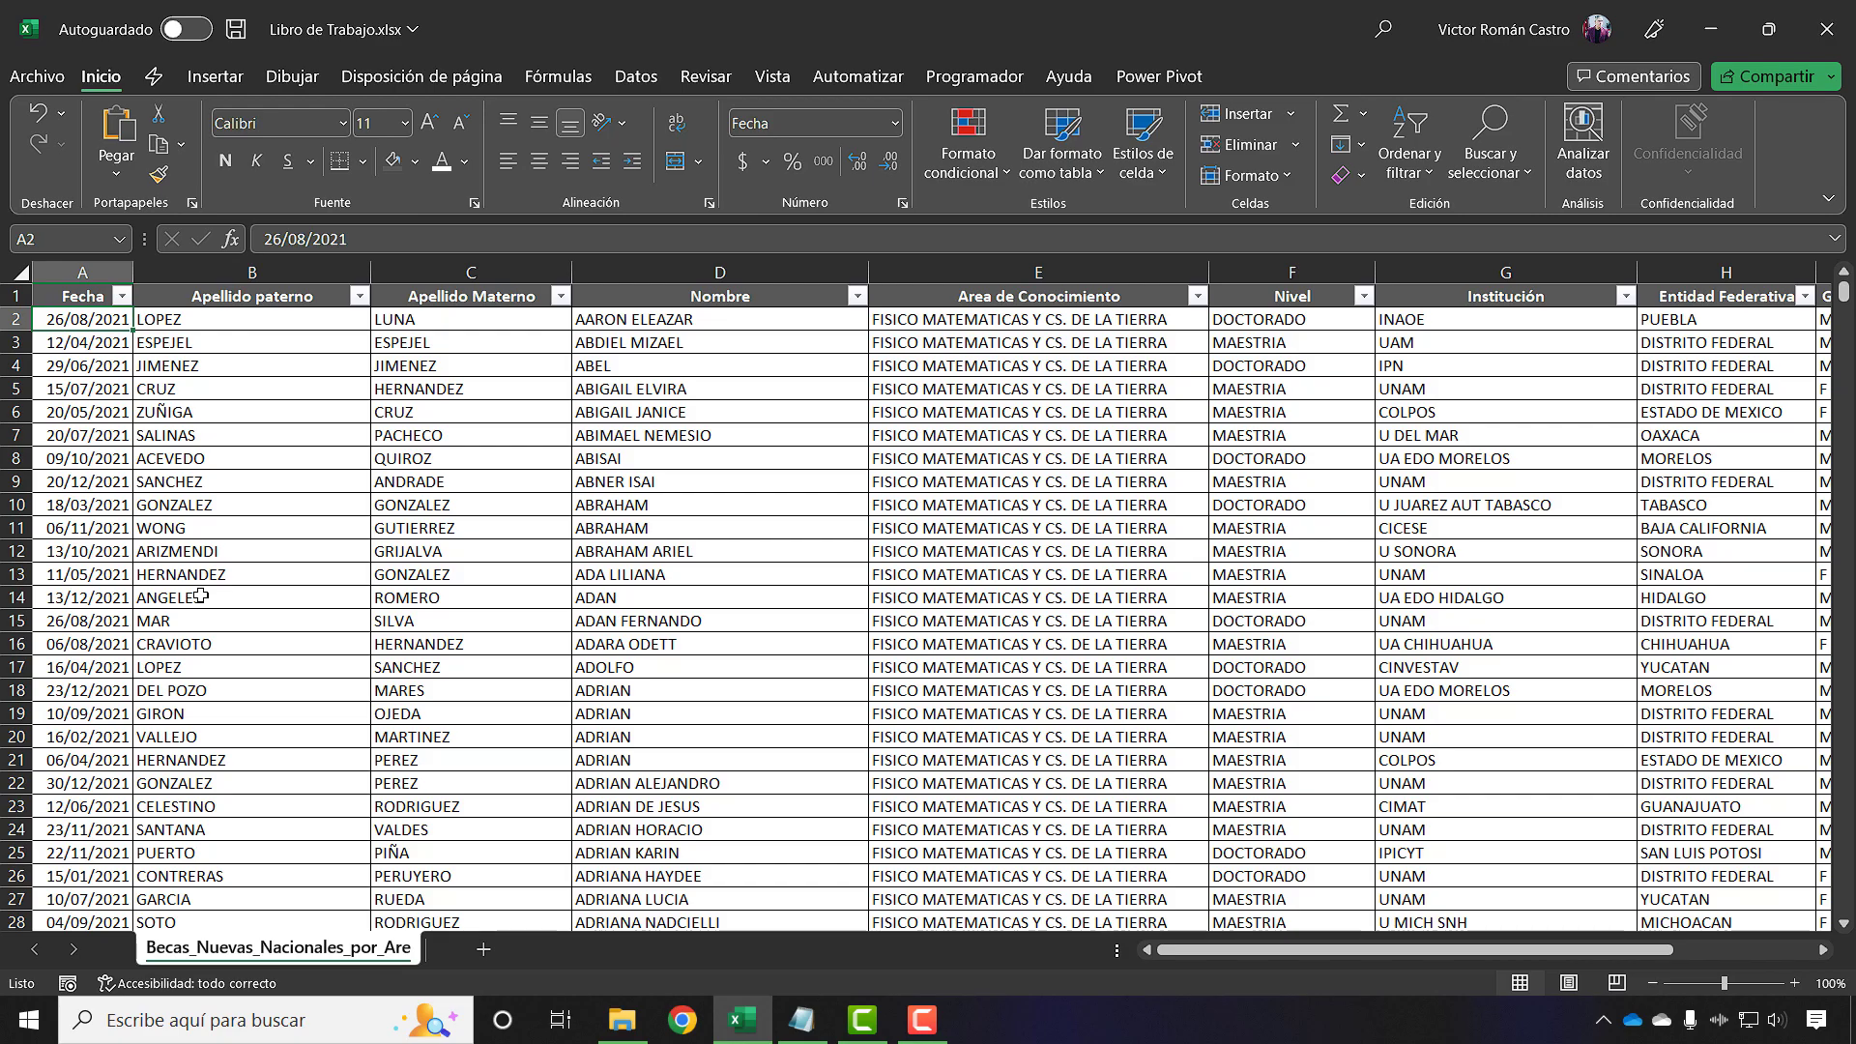
{"action": "key", "text": "Right"}
{"action": "key", "text": "Right"}
{"action": "key", "text": "Right"}
{"action": "key", "text": "Right"}
{"action": "key", "text": "Right"}
{"action": "key", "text": "Right"}
{"action": "key", "text": "Right"}
{"action": "key", "text": "Right"}
{"action": "key", "text": "Right"}
{"action": "key", "text": "Right"}
{"action": "key", "text": "Right"}
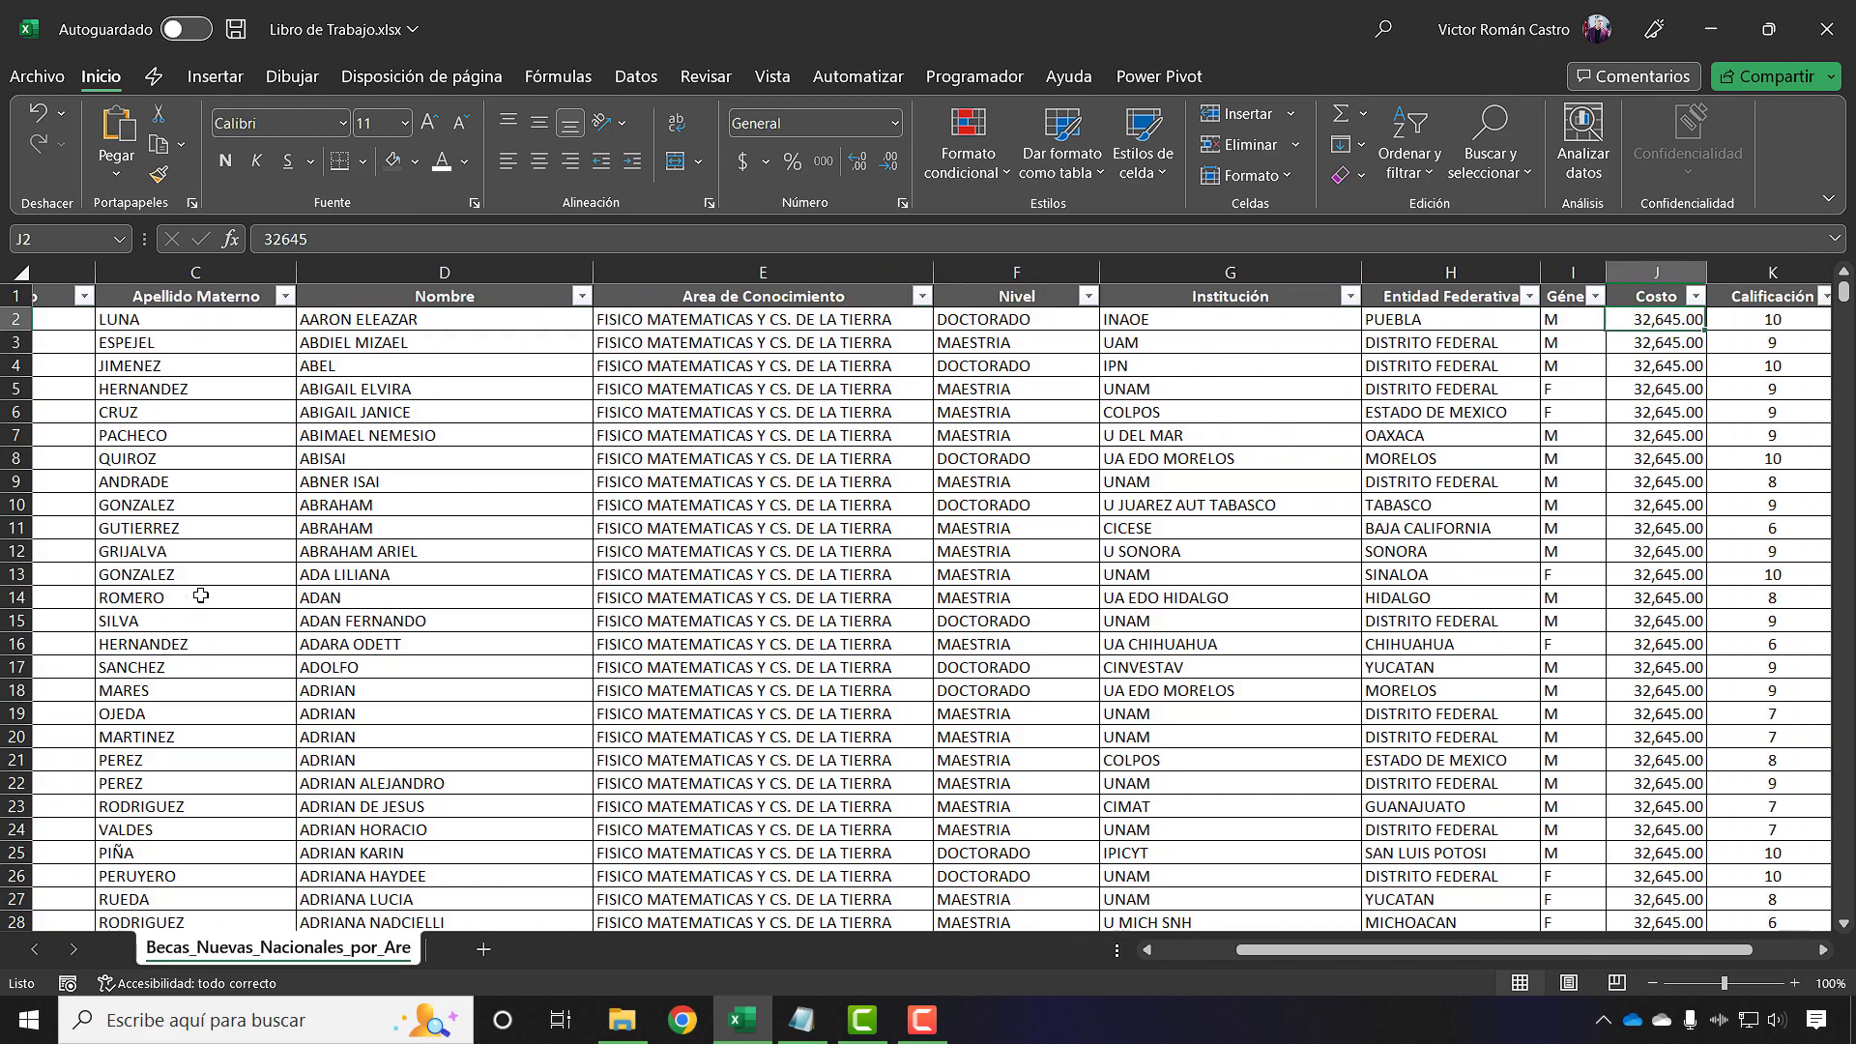
{"action": "key", "text": "Home"}
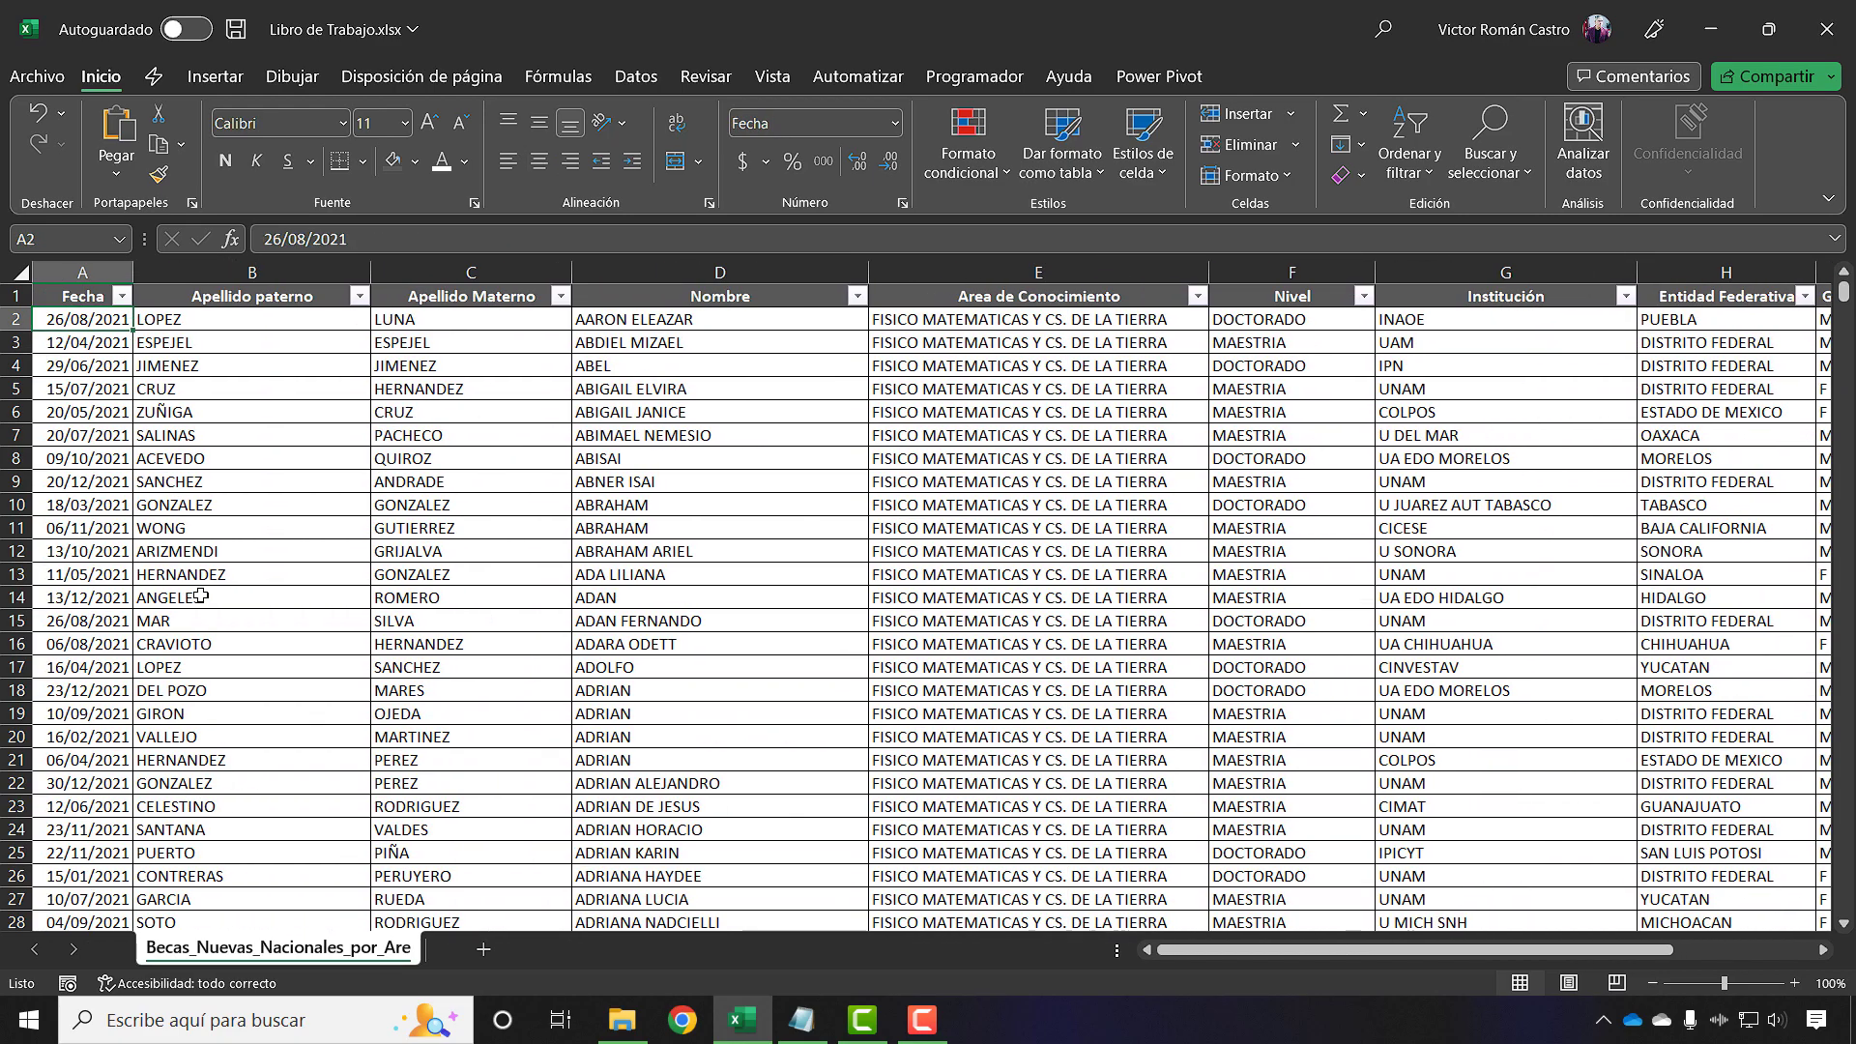
Apply thin outline and inside borders to all data cells A2:K24617
{"action": "key", "text": "ctrl+shift+Right"}
{"action": "key", "text": "ctrl+shift+Down"}
{"action": "key", "text": "ctrl+BackSpace"}
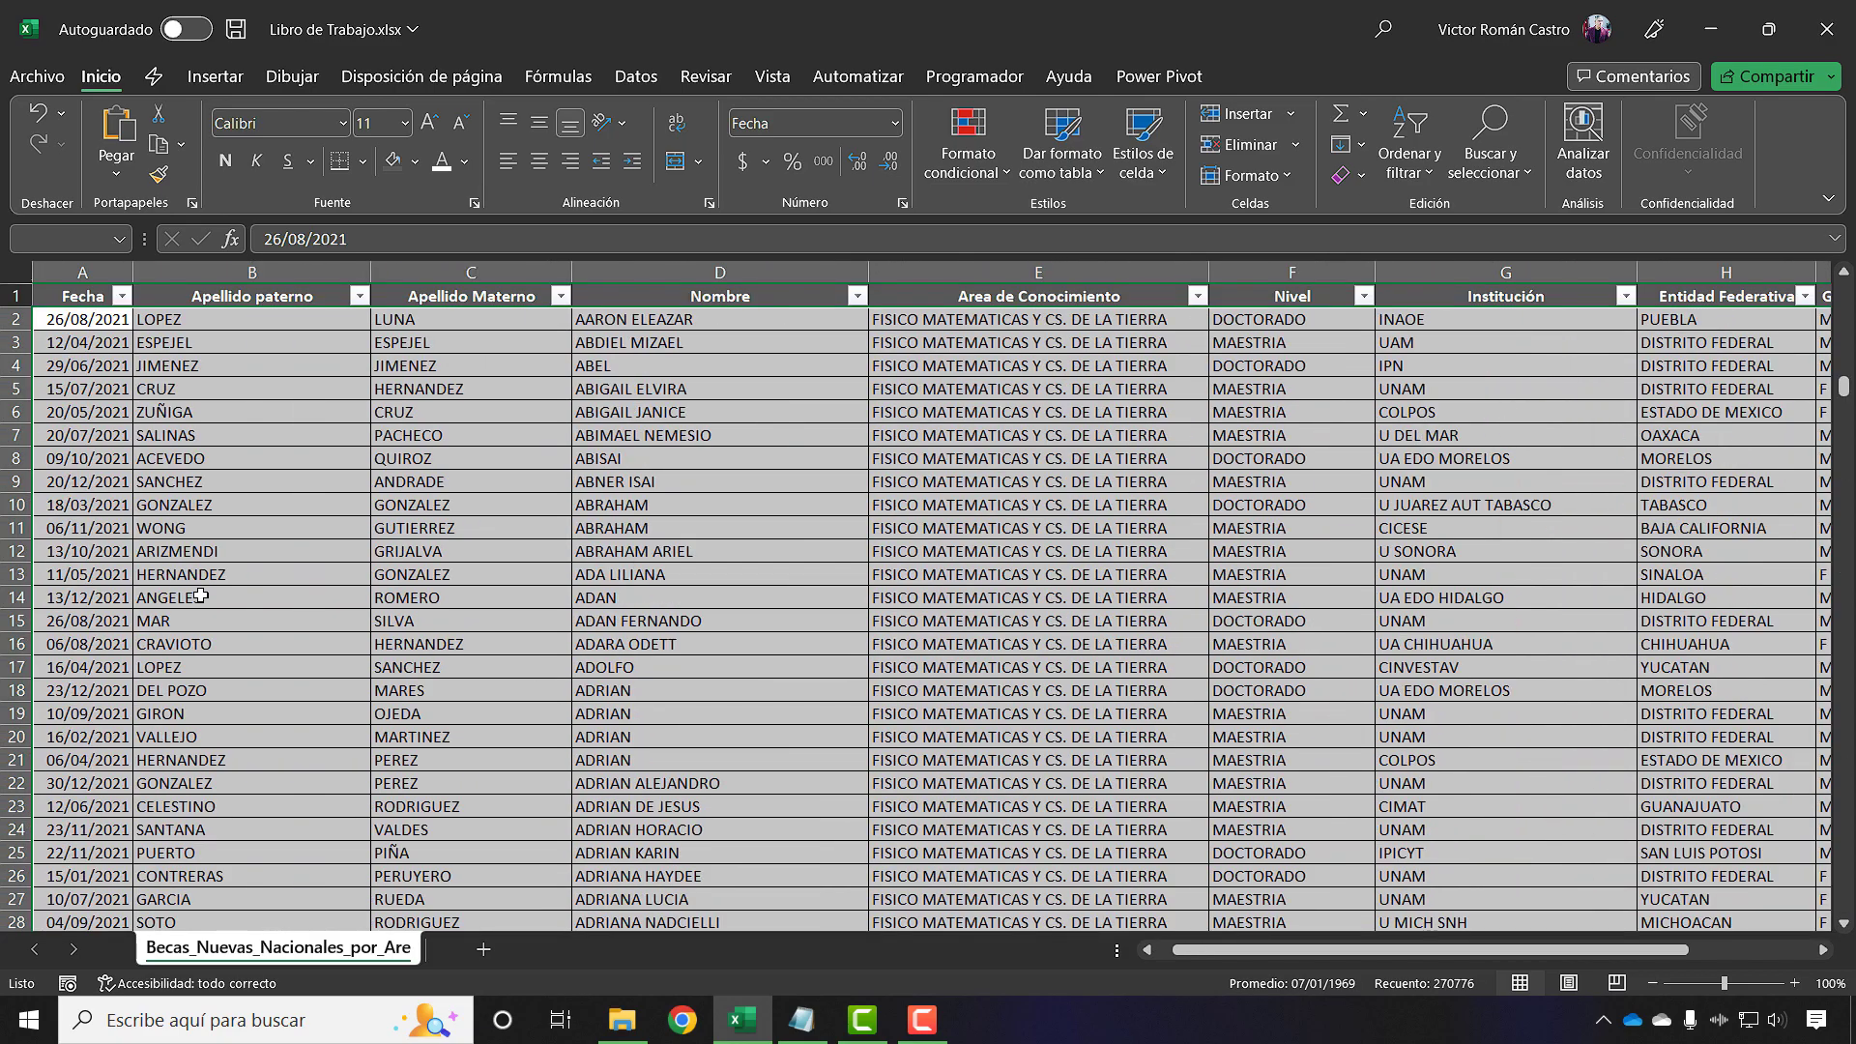
{"action": "key", "text": "ctrl+1"}
{"action": "left_click", "coordinate": [826, 124]}
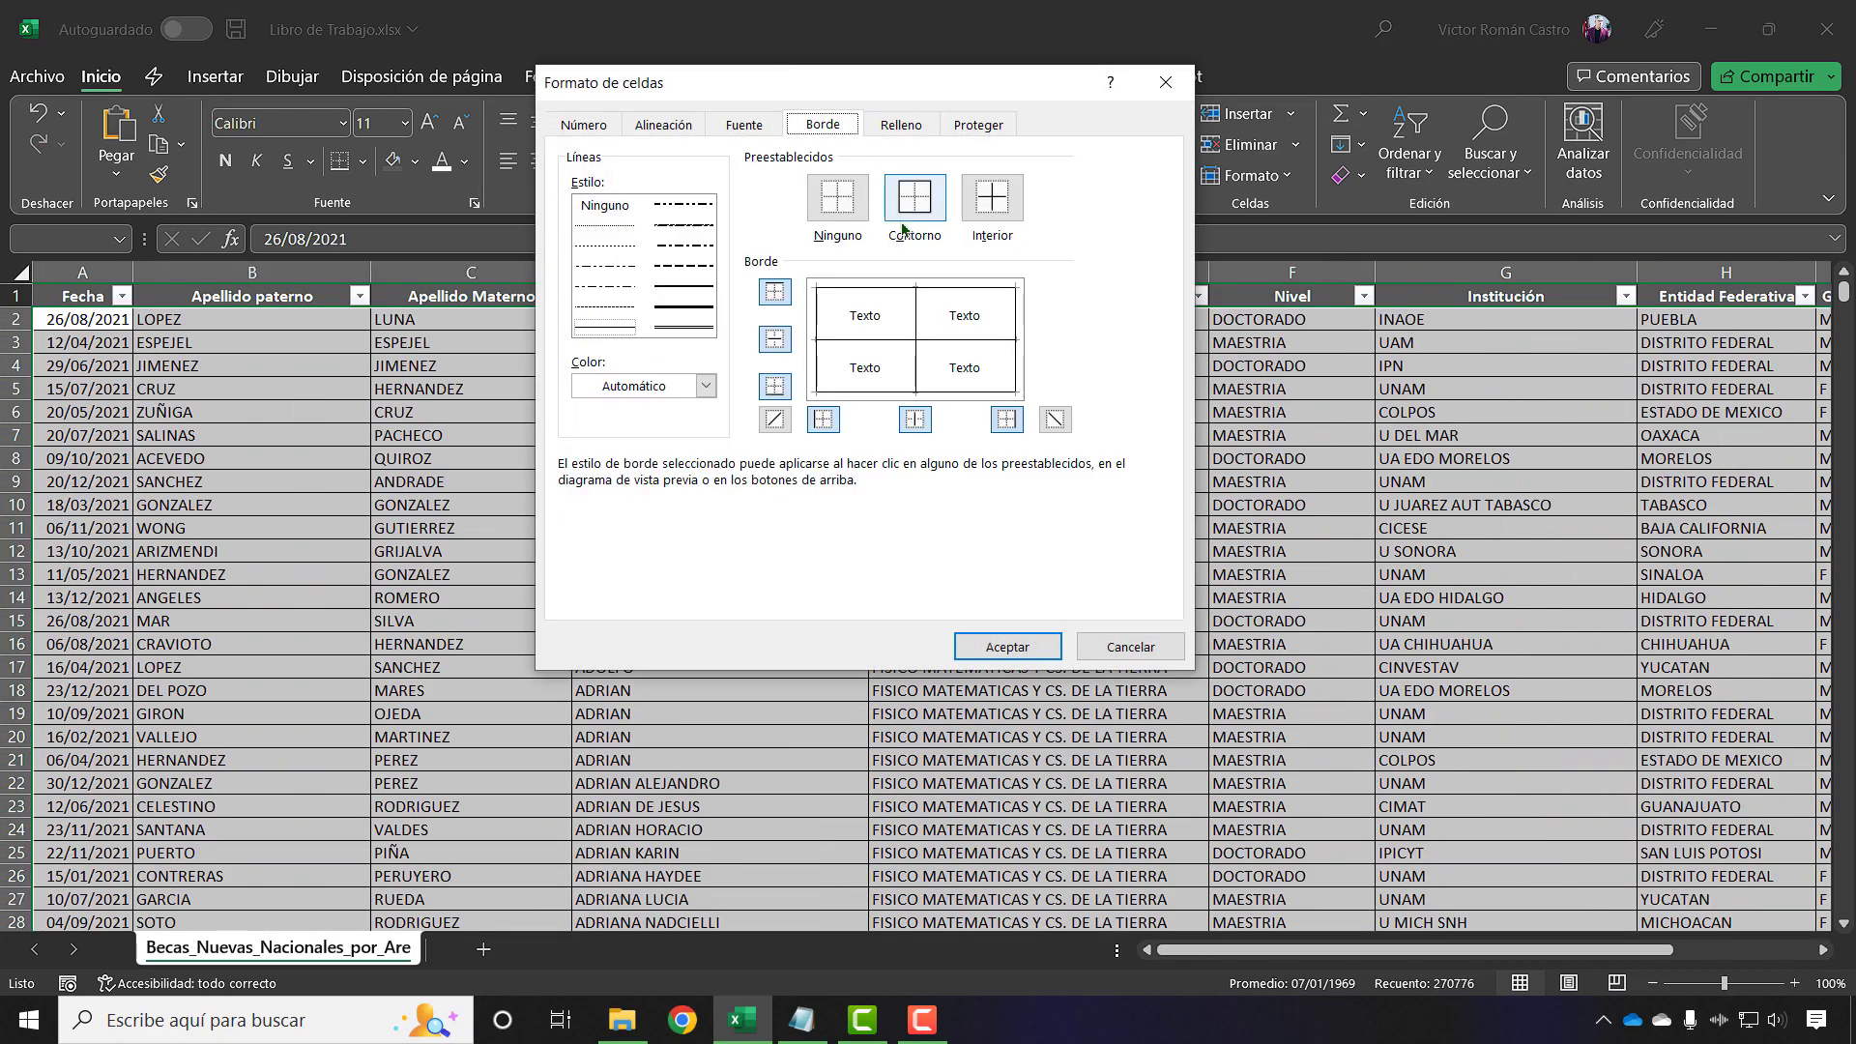
{"action": "left_click", "coordinate": [1007, 646]}
{"action": "key", "text": "ctrl+Home"}
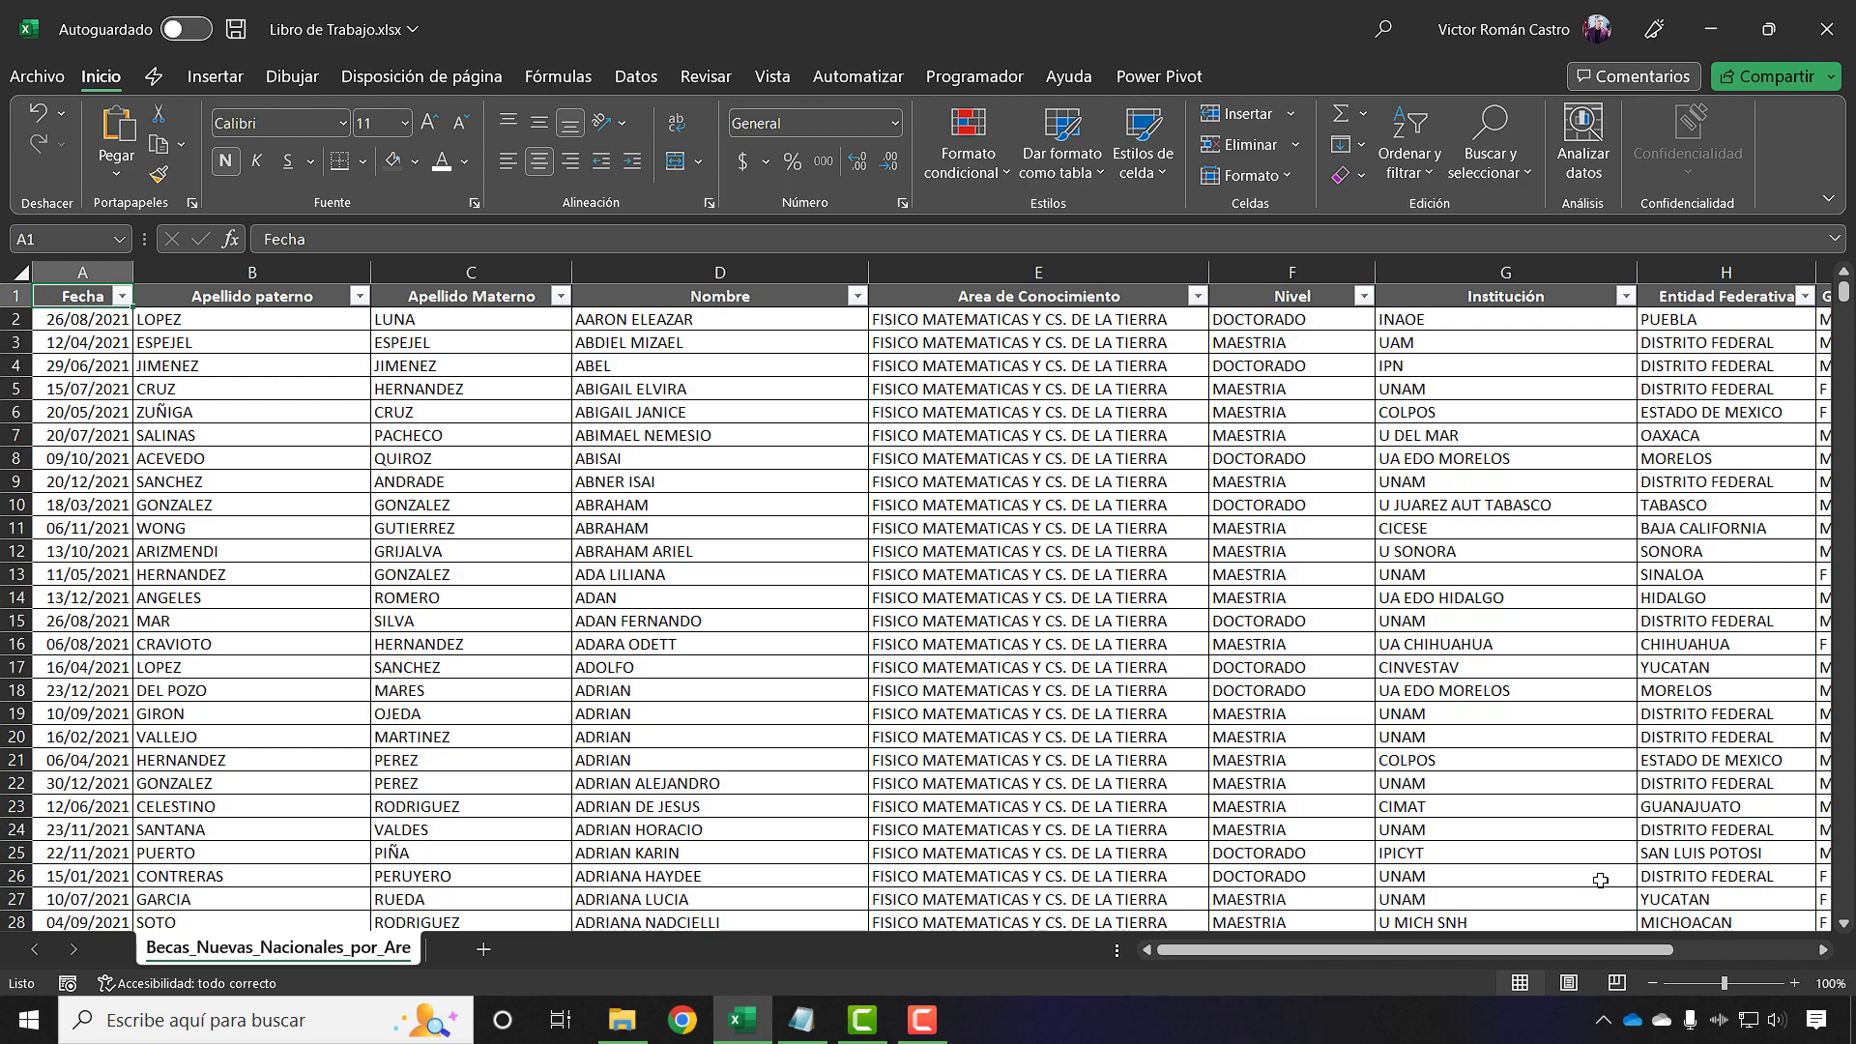
Highlight the records below the header row, from the Fecha column through Area de Conocimiento
{"action": "left_click", "coordinate": [101, 322]}
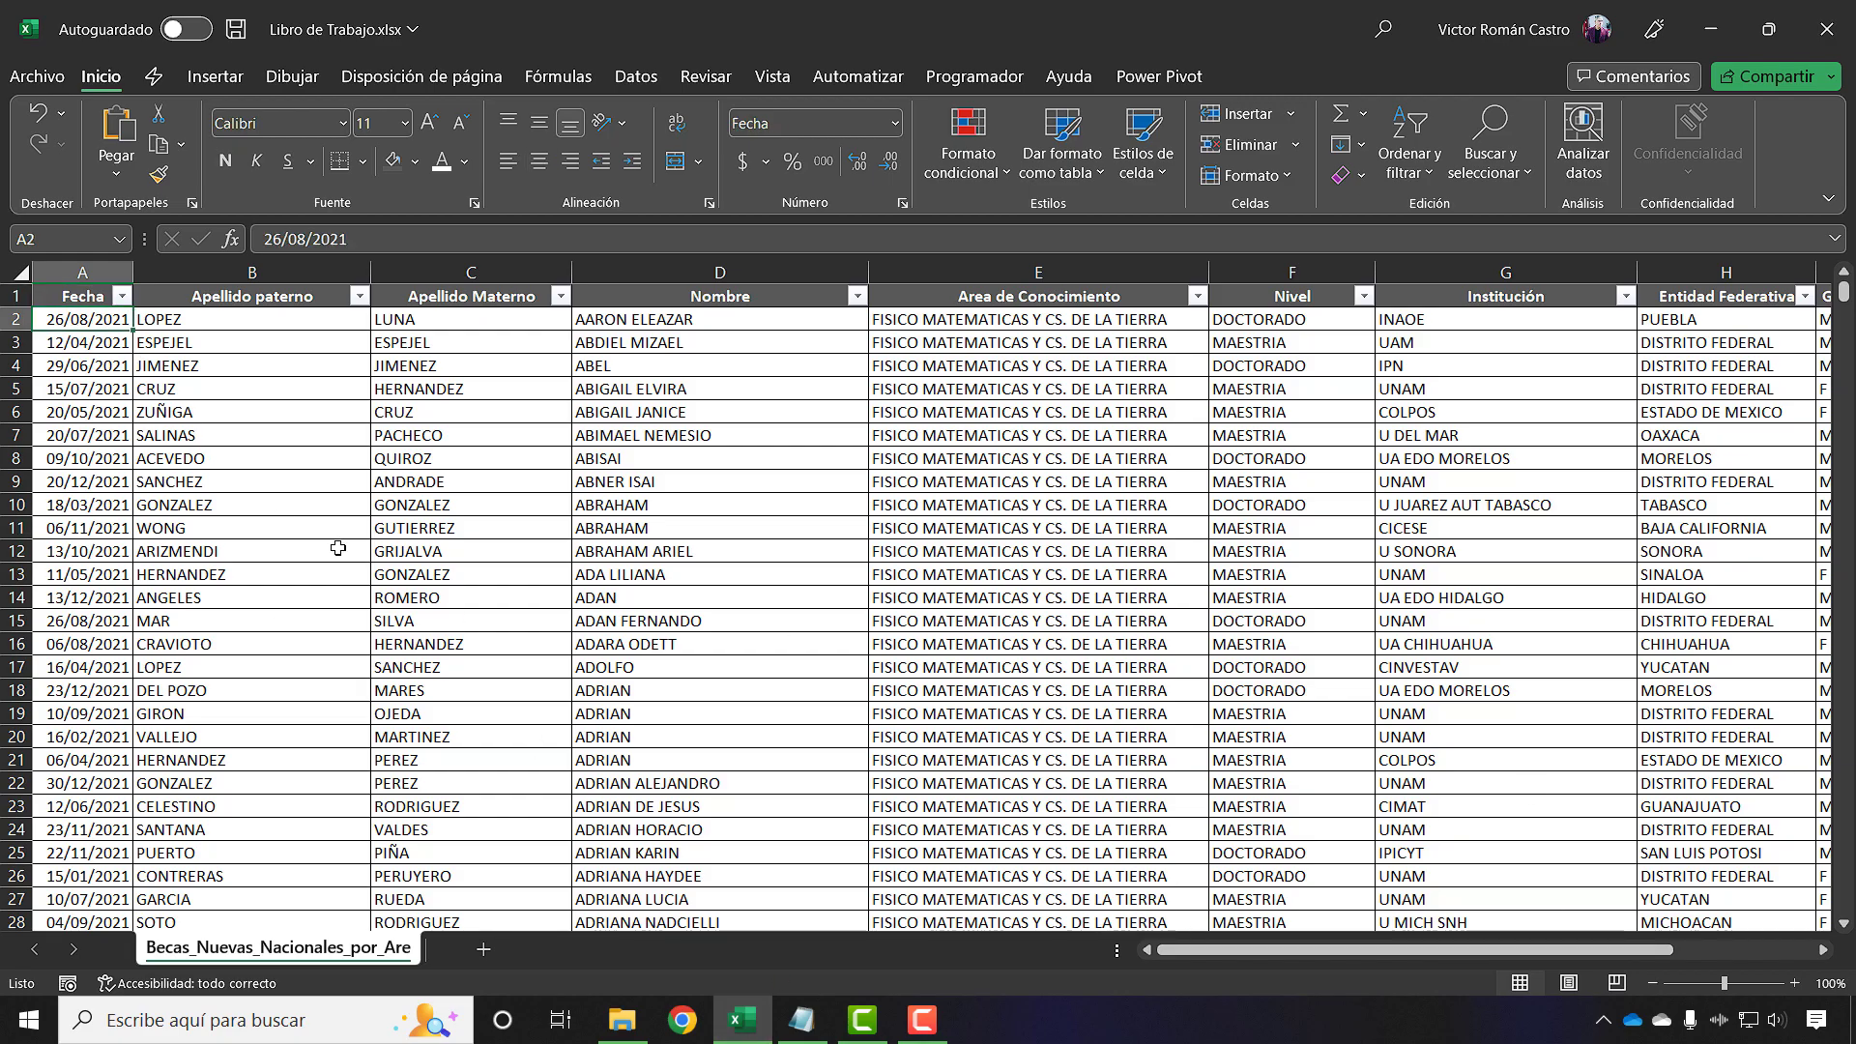
{"action": "key", "text": "ctrl+shift+Down"}
{"action": "key", "text": "shift+Right"}
{"action": "key", "text": "shift+Right"}
{"action": "key", "text": "shift+Right"}
{"action": "key", "text": "shift+Right"}
{"action": "key", "text": "ctrl+Home"}
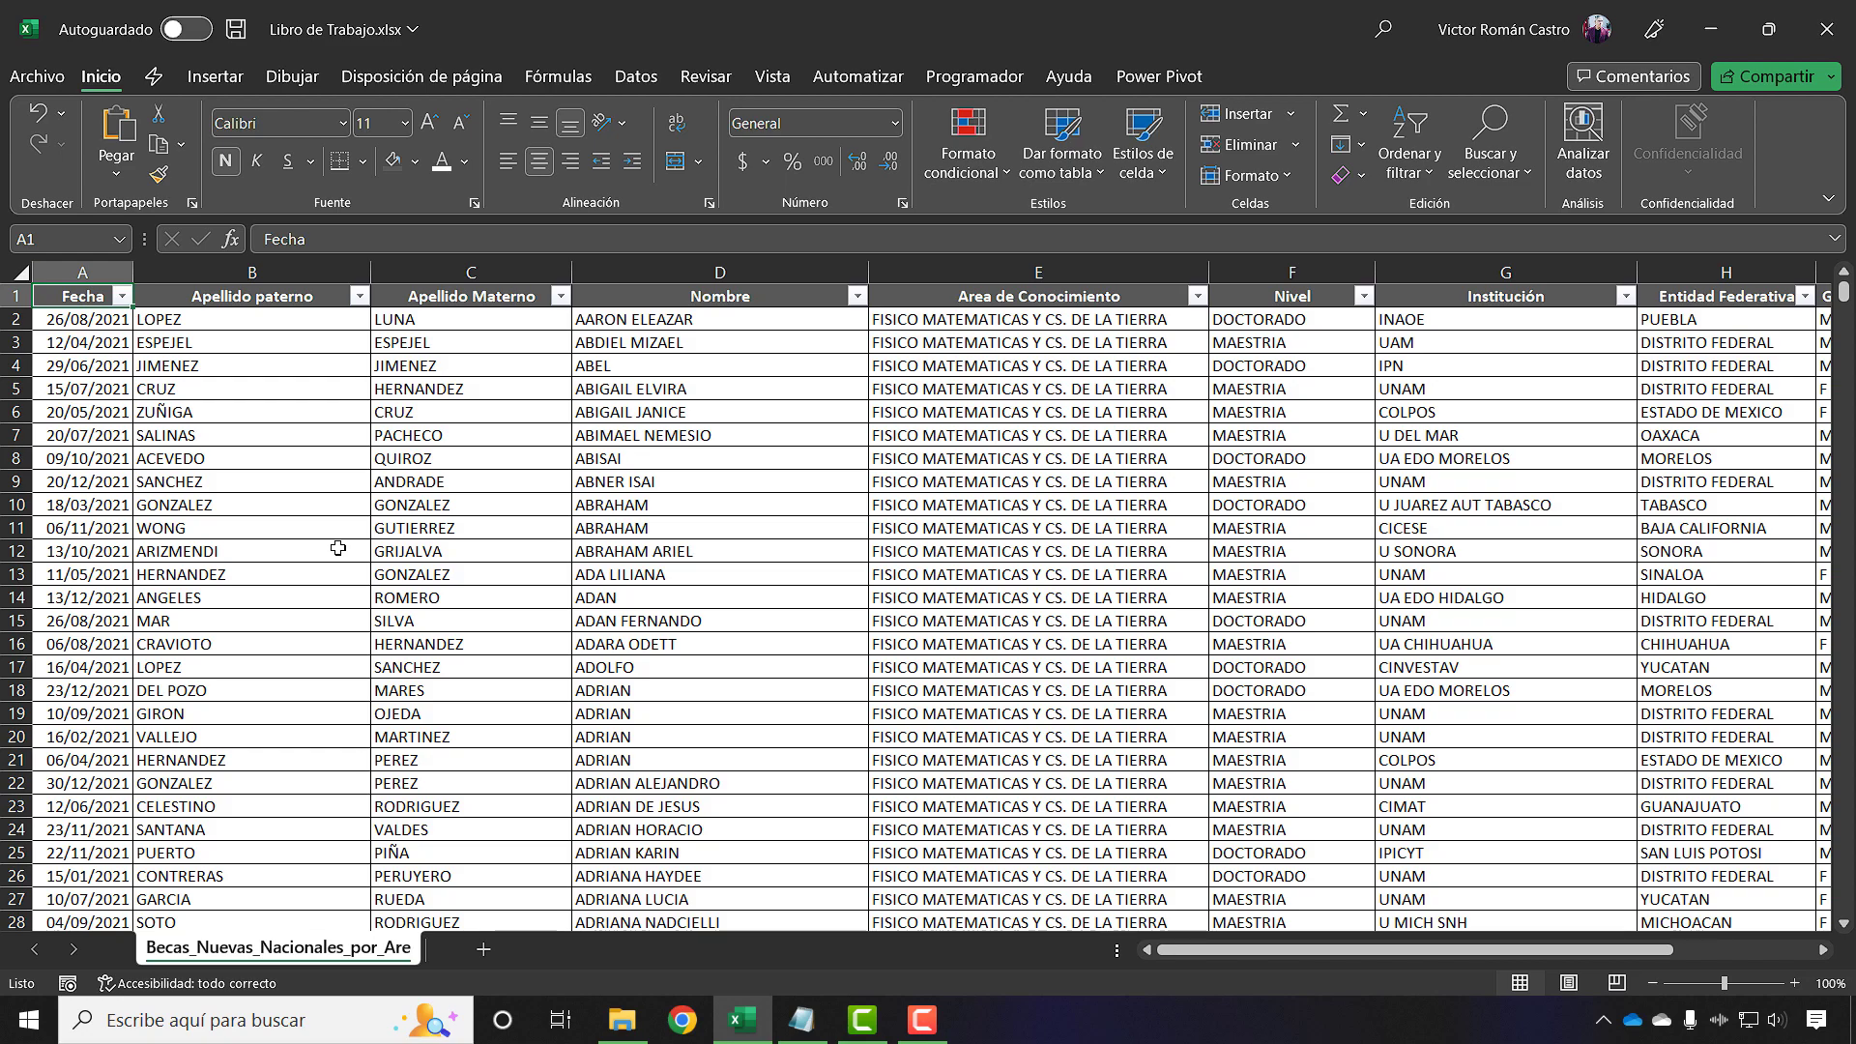
Highlight the whole data range including its header row, from Fecha to Calificación
{"action": "key", "text": "ctrl+shift+Right"}
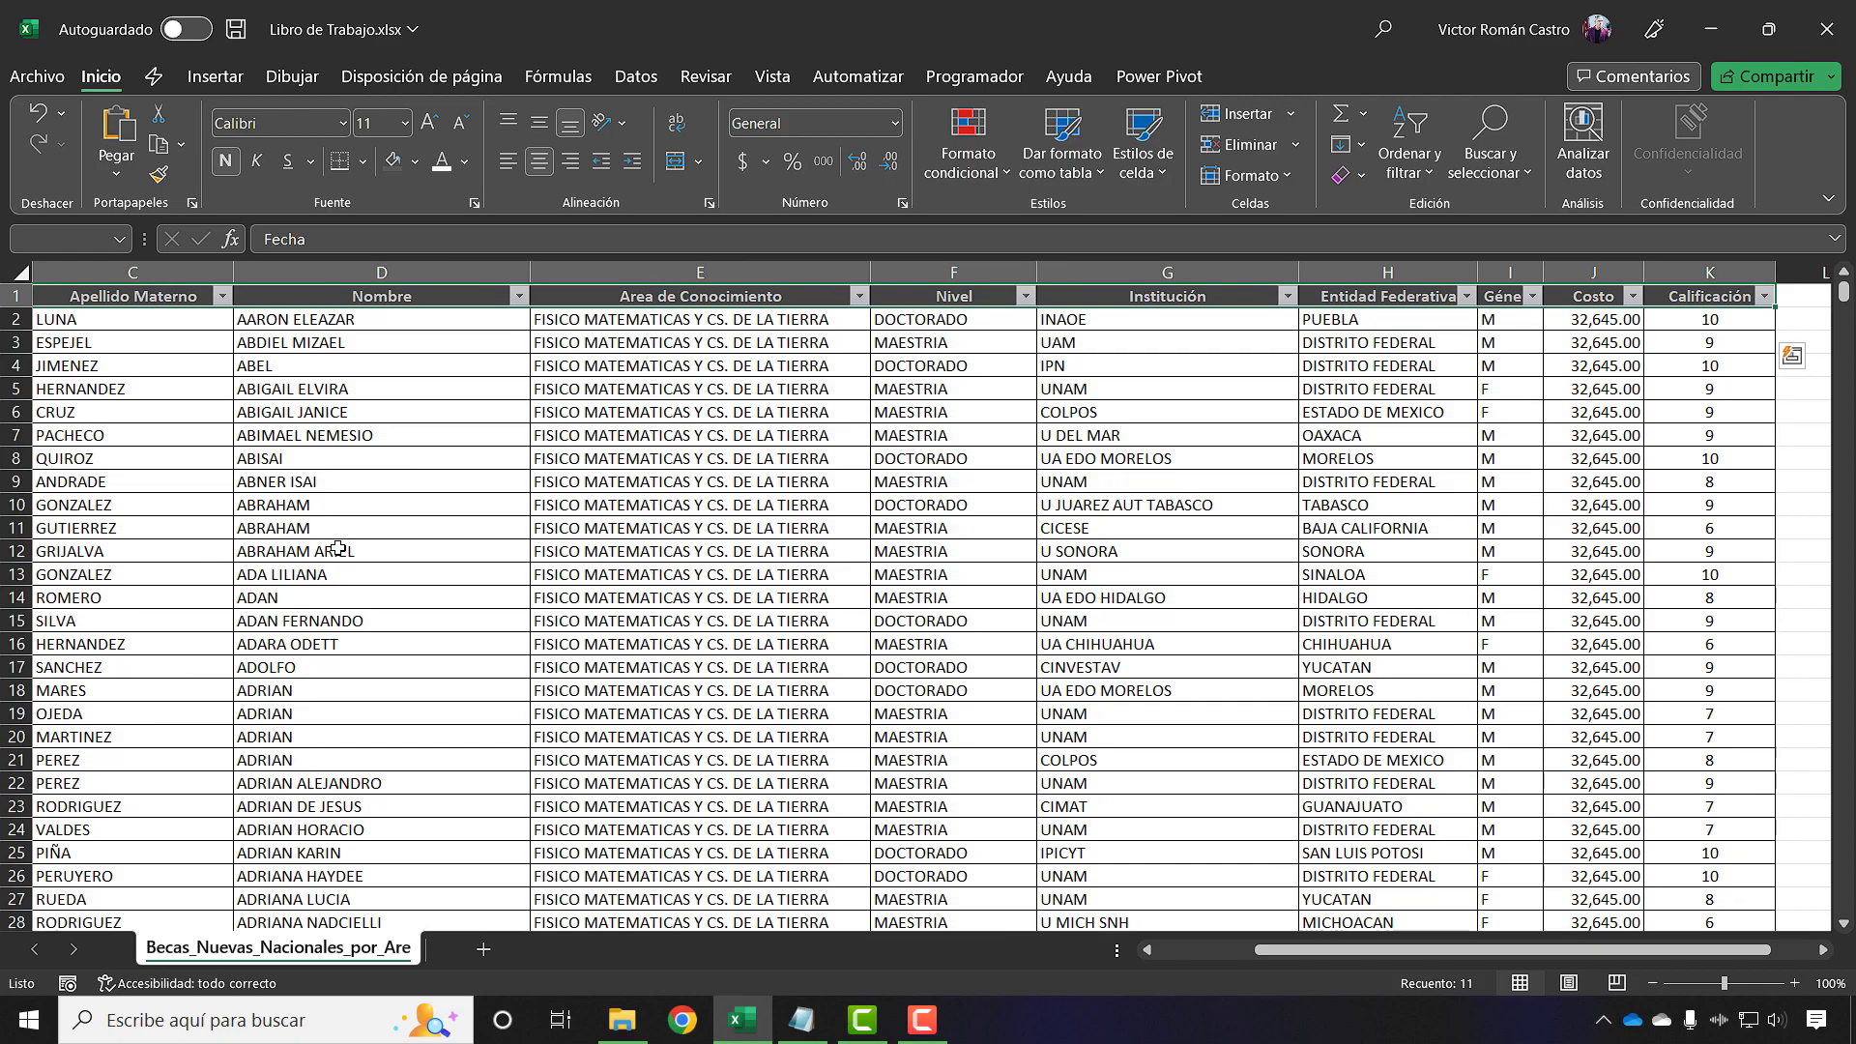
{"action": "key", "text": "ctrl+shift+Down"}
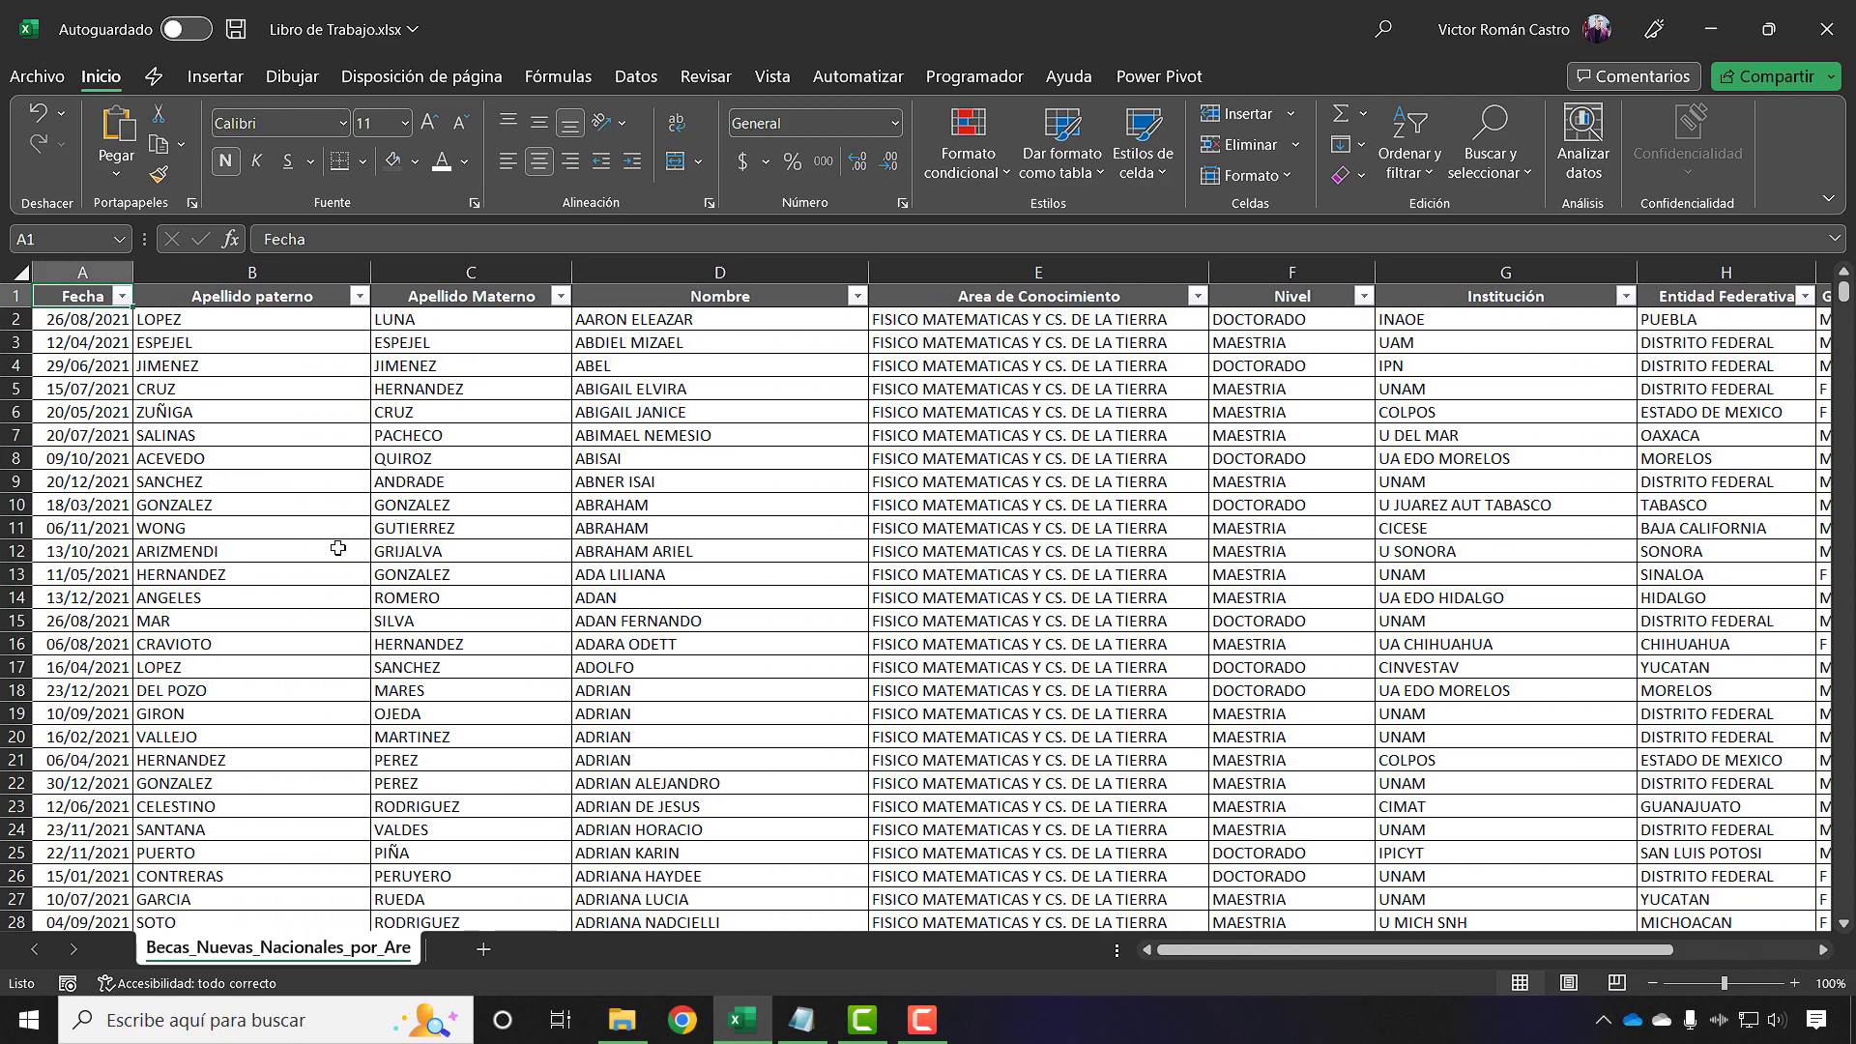
{"action": "key", "text": "ctrl+Home"}
Check the source range proposed for a PivotTable started from cell B2, without creating the PivotTable
{"action": "key", "text": "Down"}
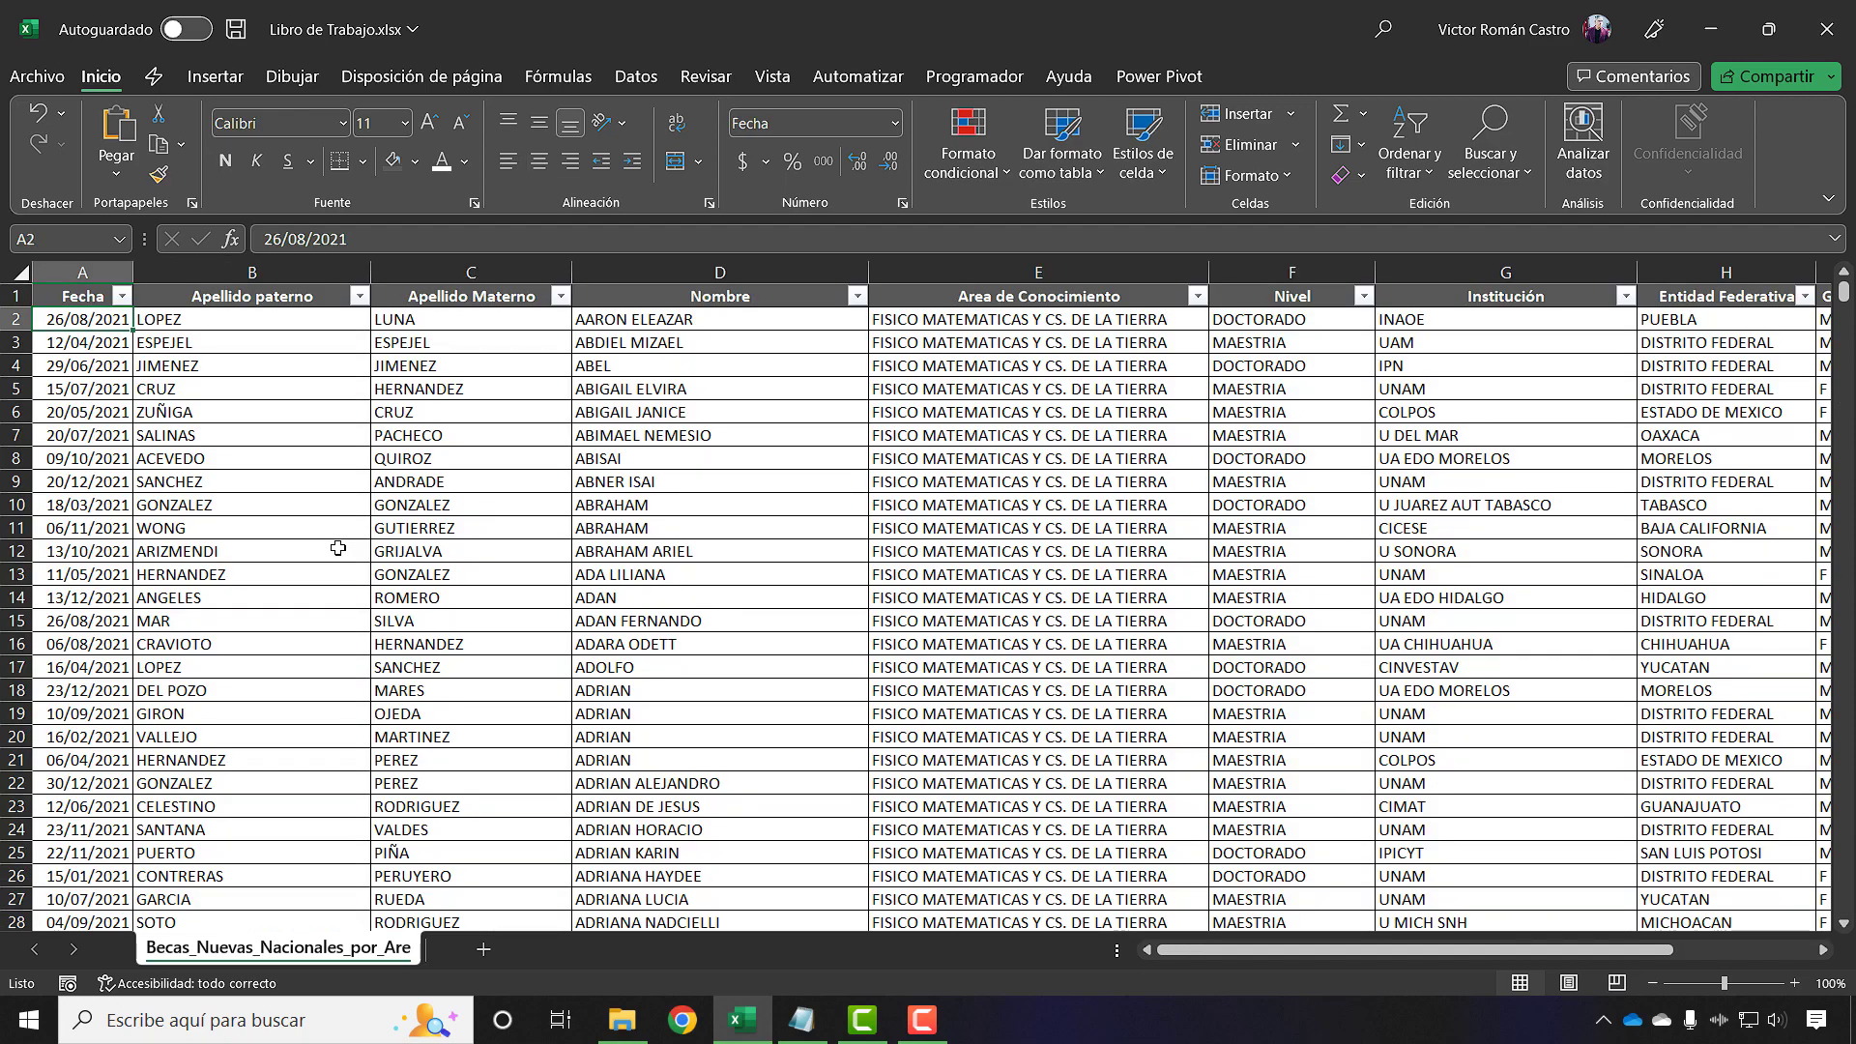
{"action": "key", "text": "Right"}
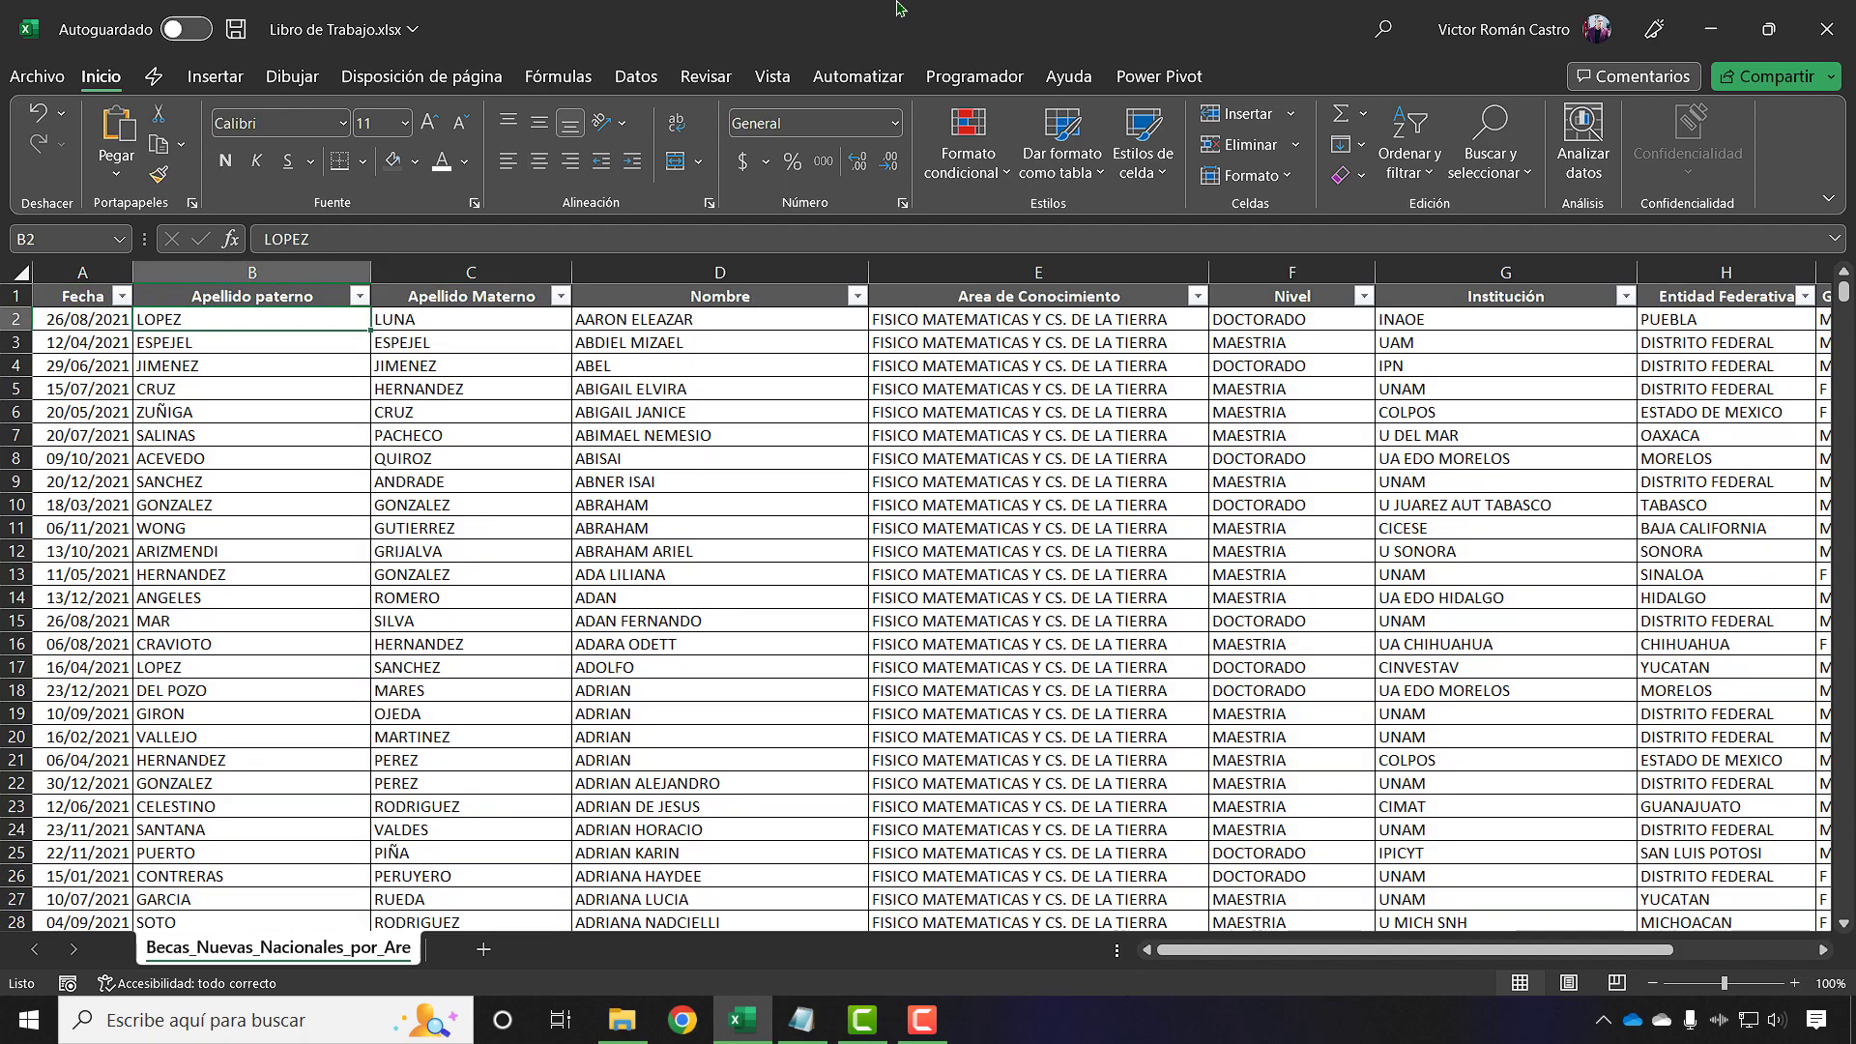
{"action": "left_click", "coordinate": [215, 76]}
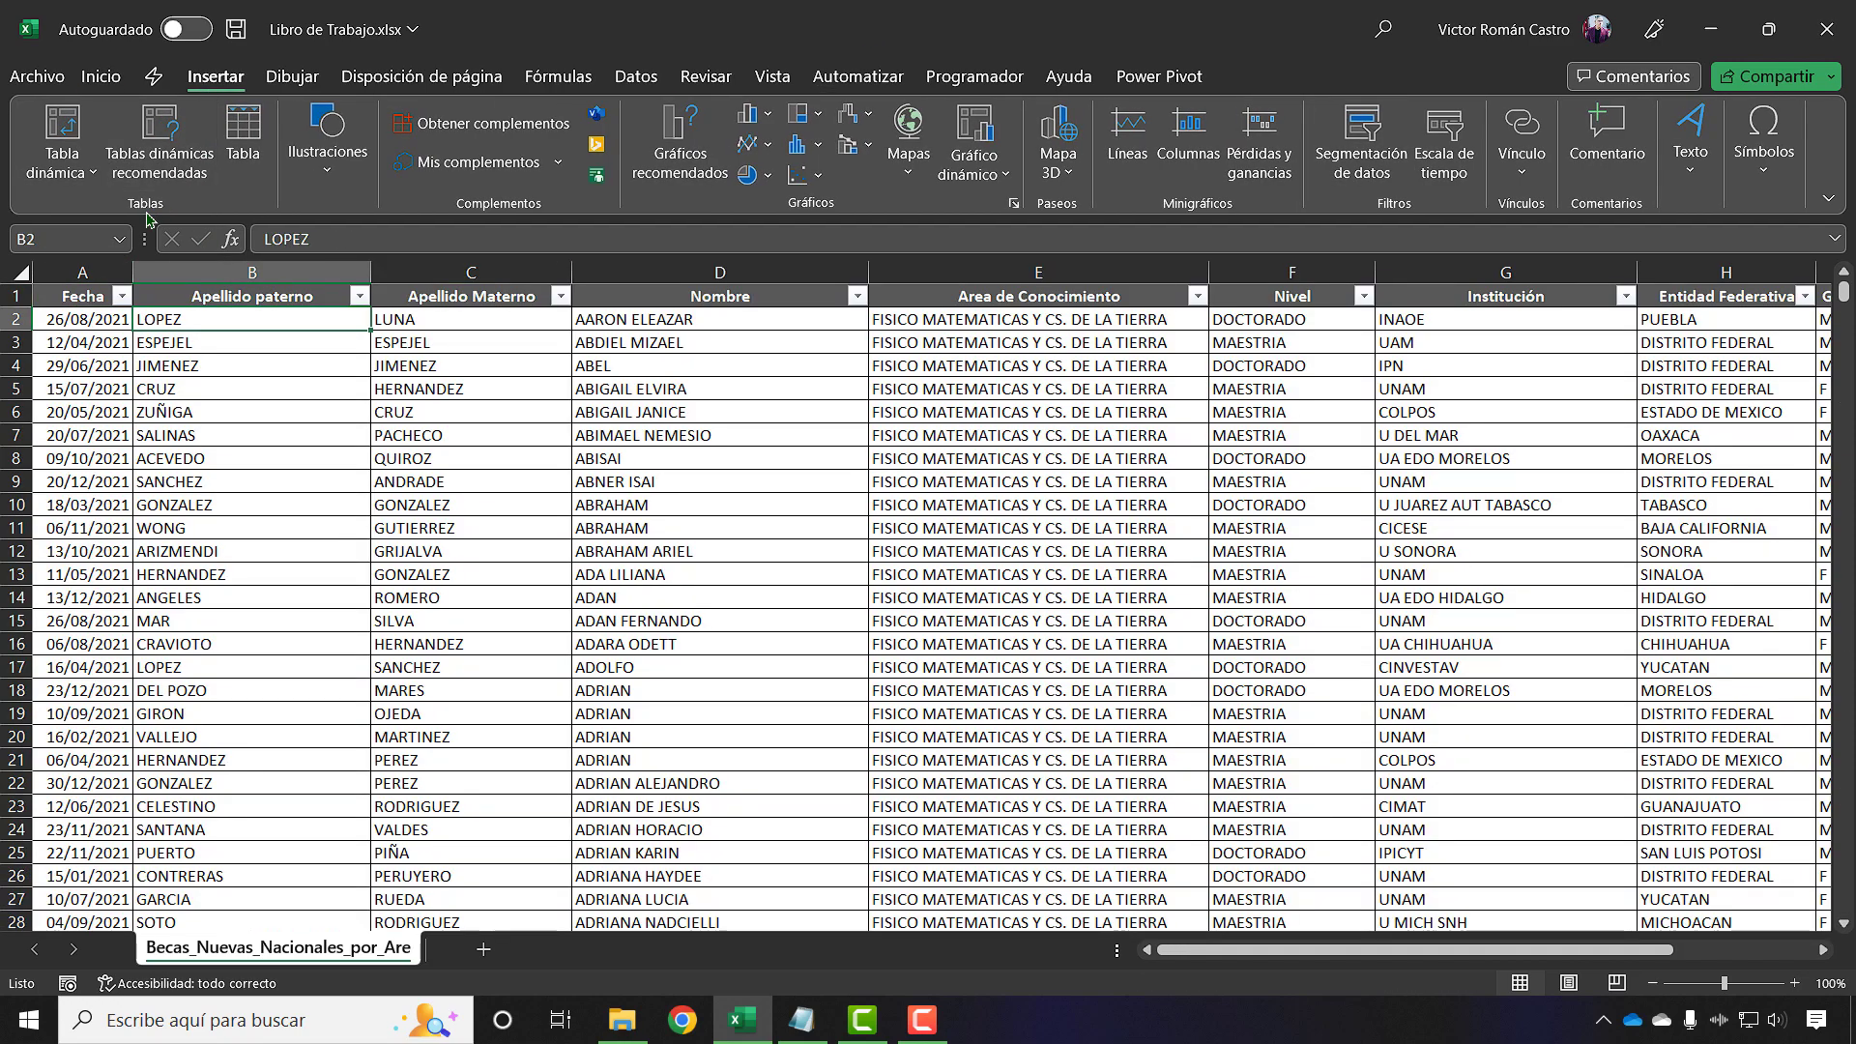
{"action": "left_click", "coordinate": [62, 126]}
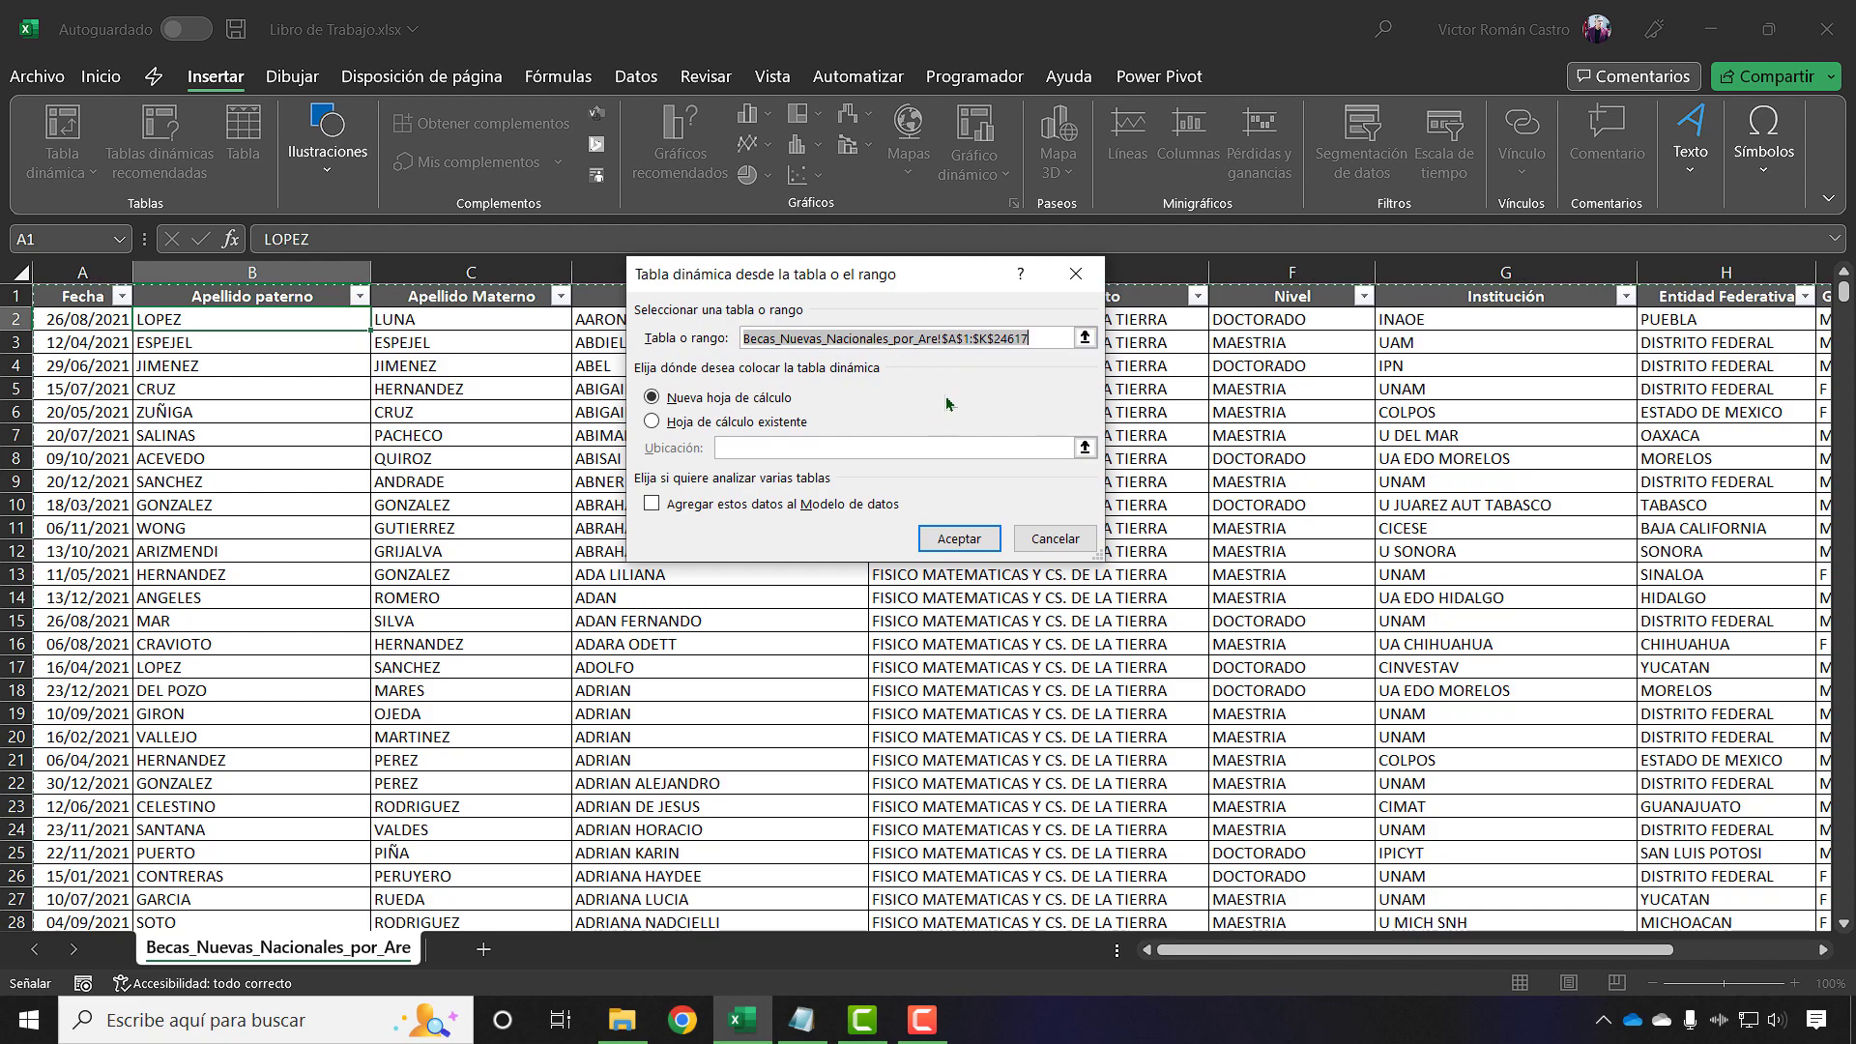
{"action": "left_click", "coordinate": [957, 338]}
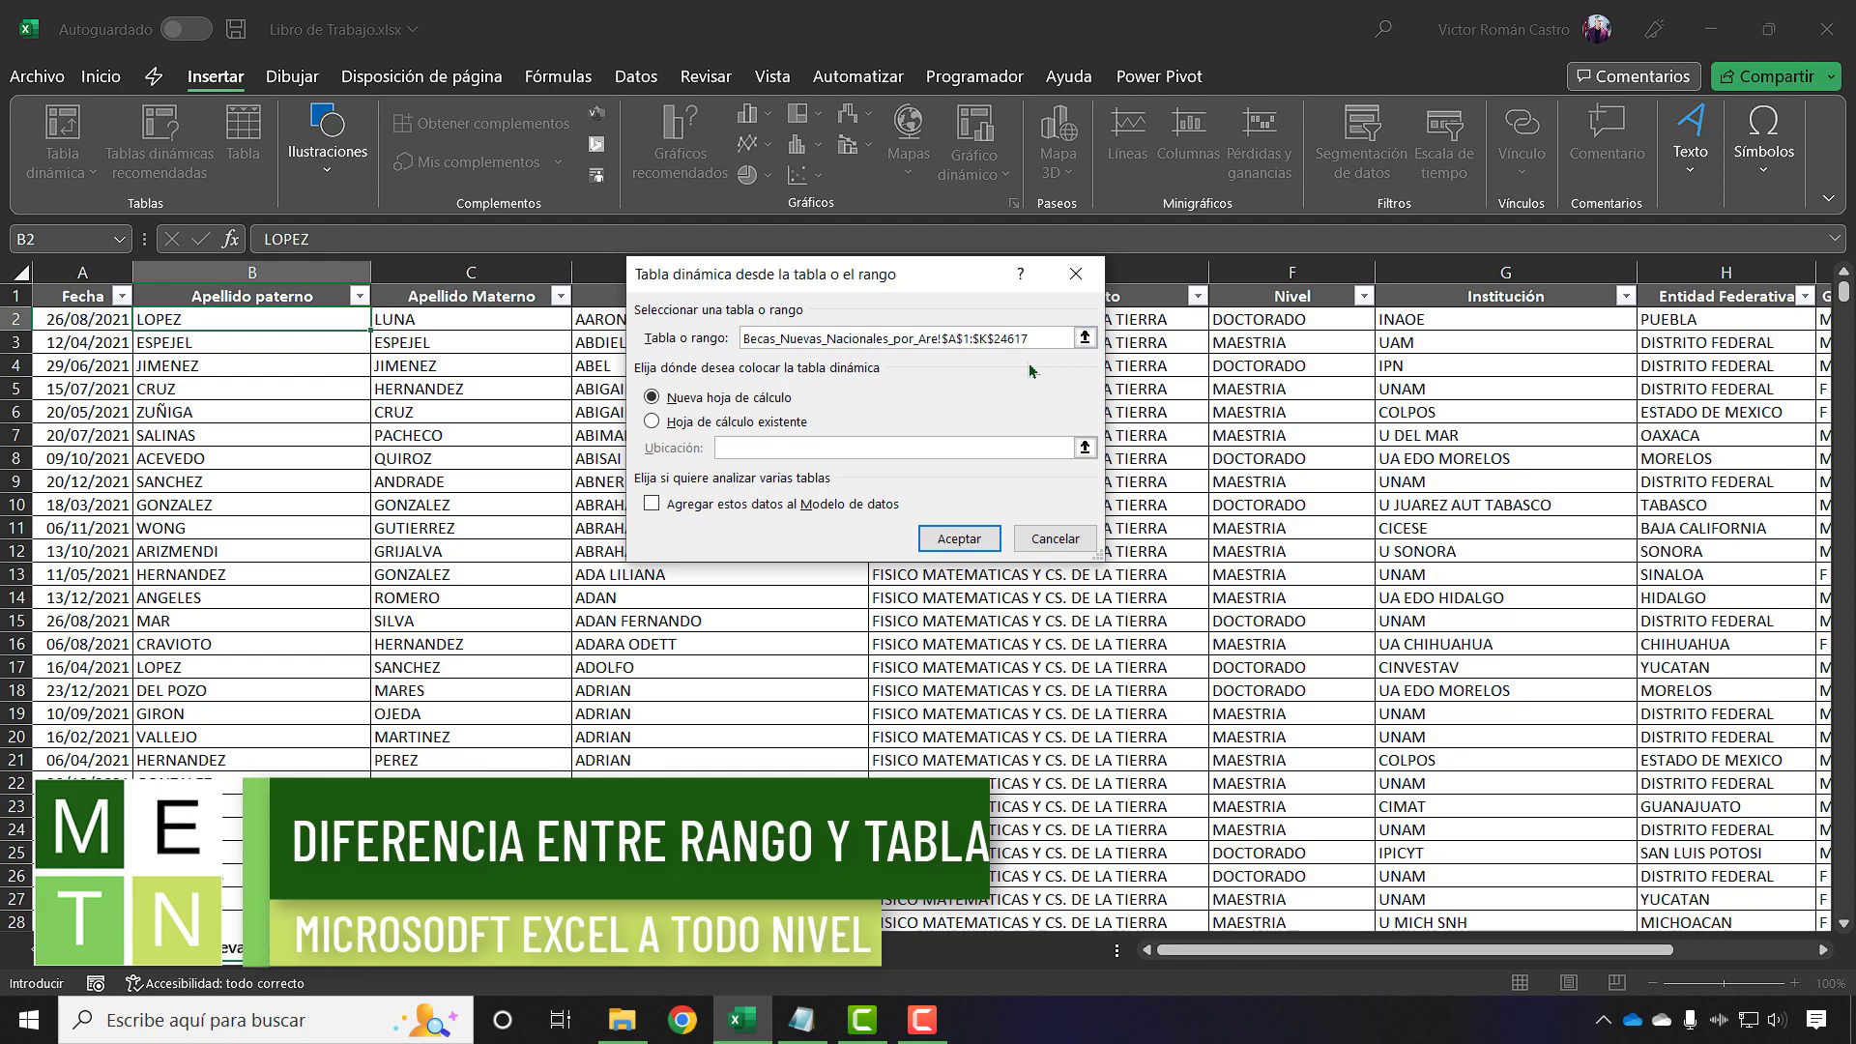
{"action": "key", "text": "Escape"}
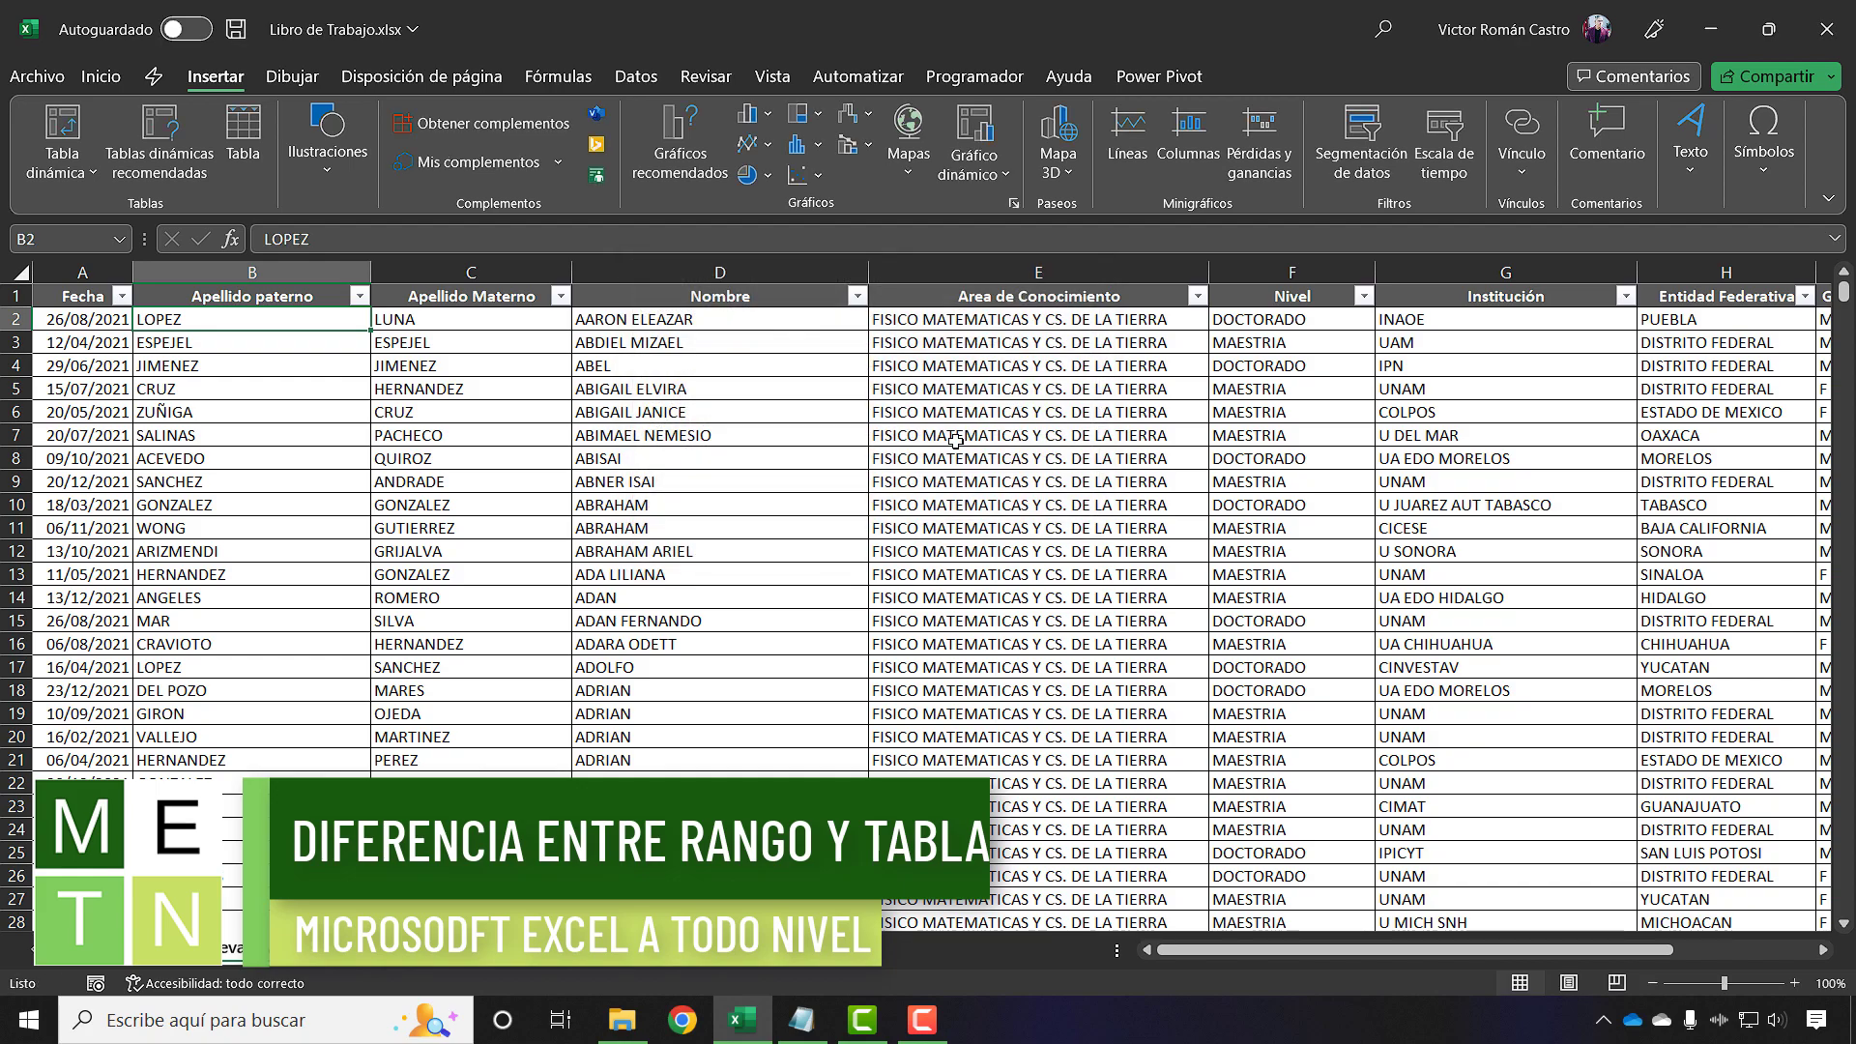
Select the full range A1:K24617 to review its extent down to the last record
{"action": "key", "text": "ctrl+Home"}
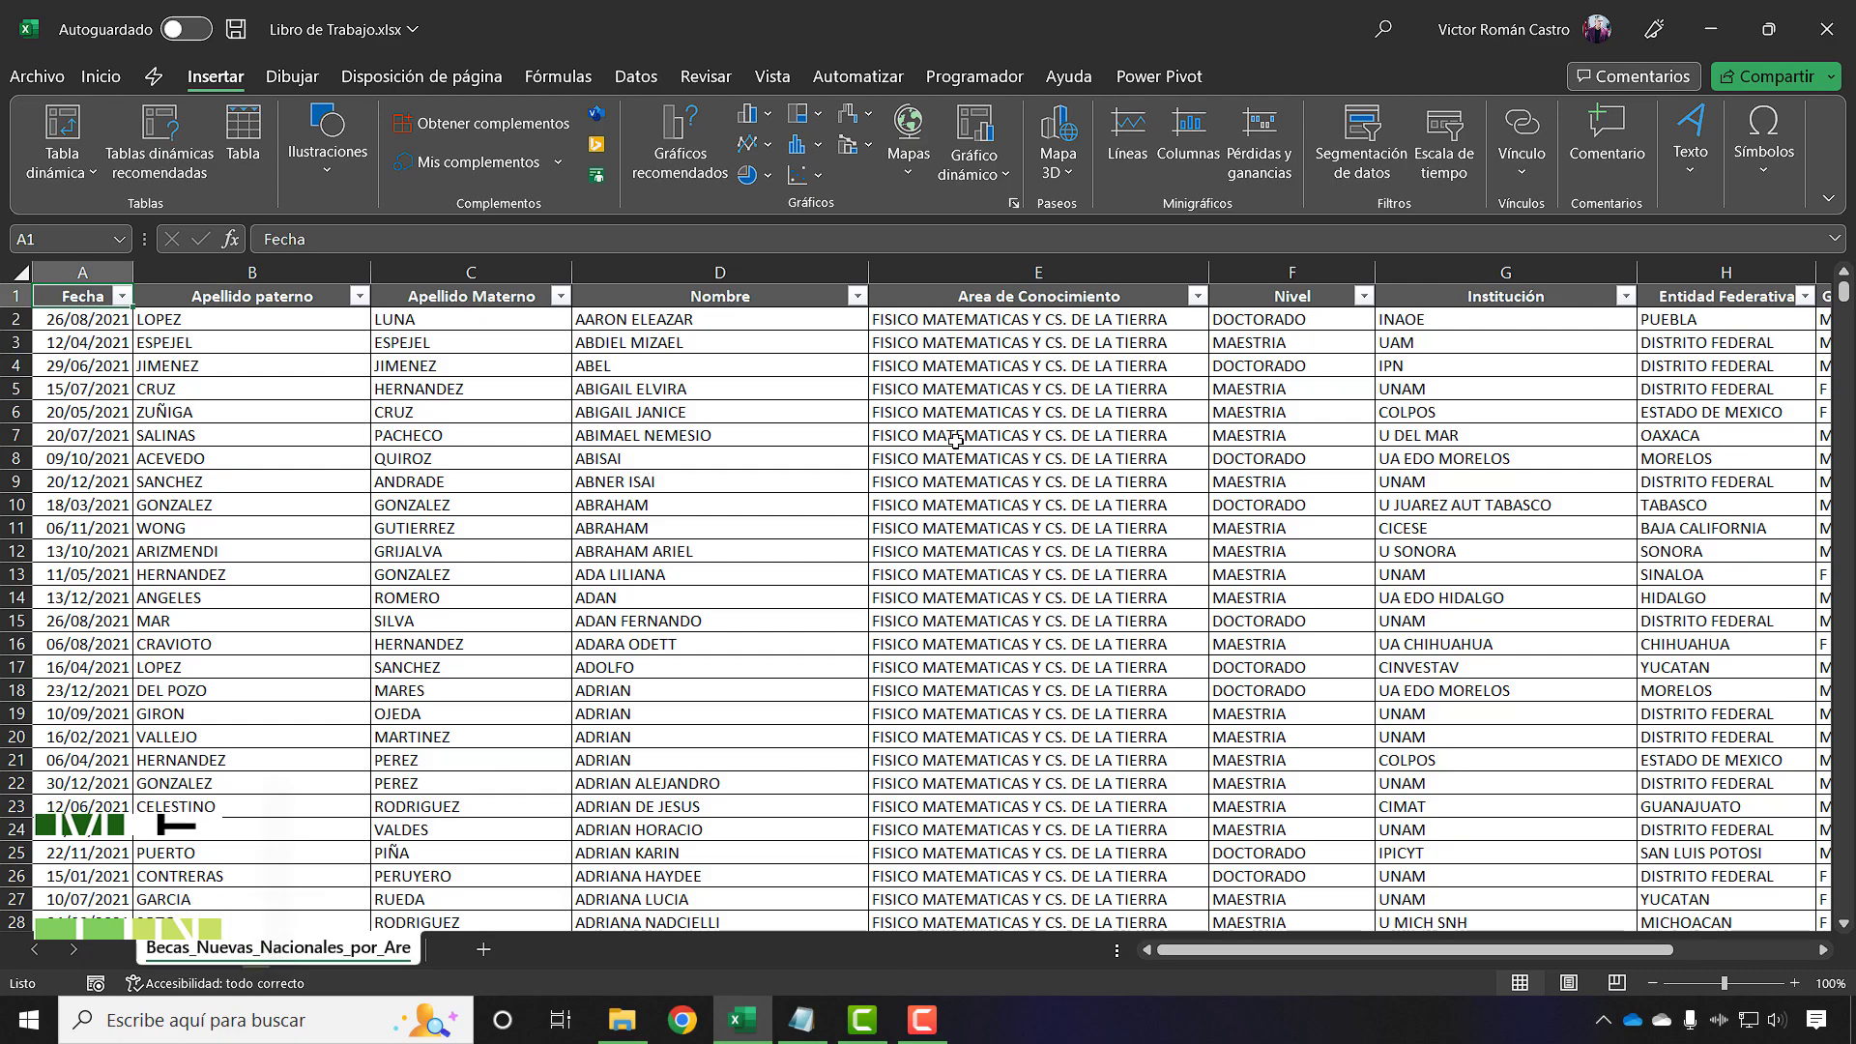
{"action": "key", "text": "ctrl+shift+Right"}
{"action": "key", "text": "ctrl+shift+Down"}
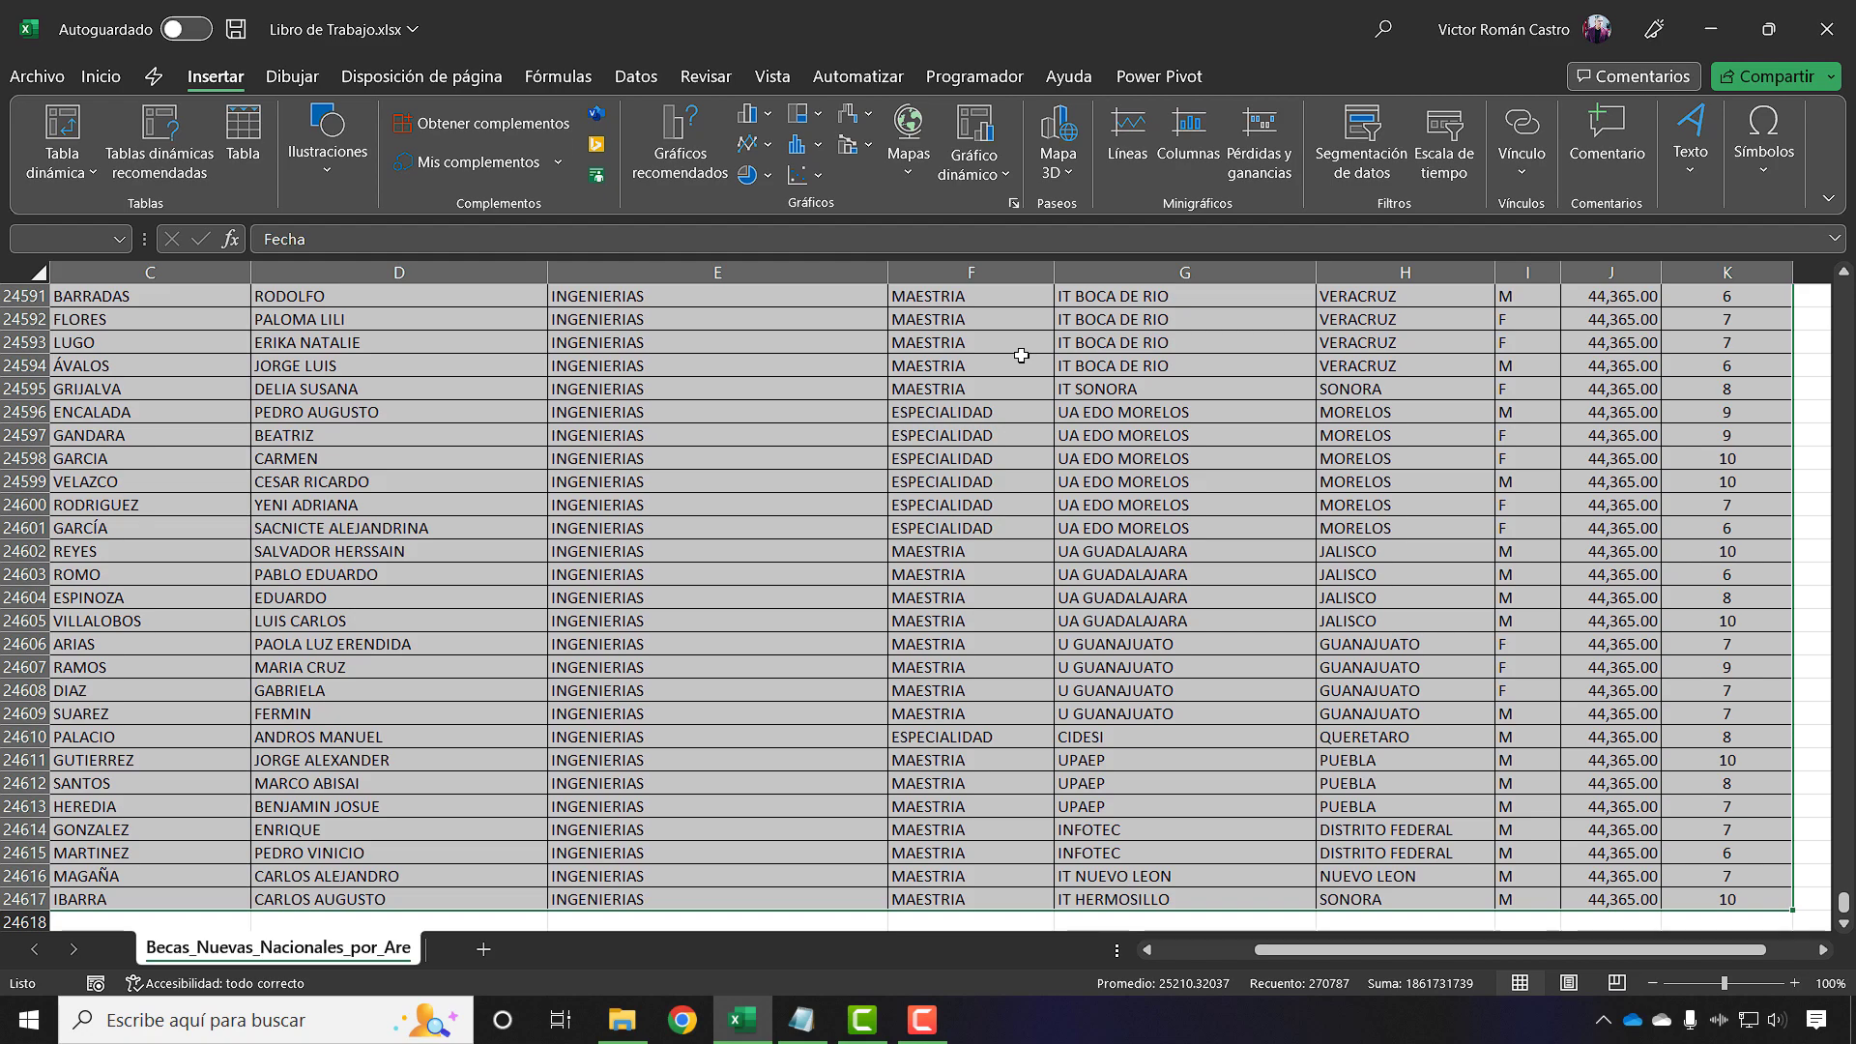
Highlight a block of empty rows directly below the data across columns A to K, starting at A24618
{"action": "scroll", "coordinate": [1021, 356], "scroll_direction": "down", "scroll_amount": 7}
{"action": "left_click", "coordinate": [128, 453]}
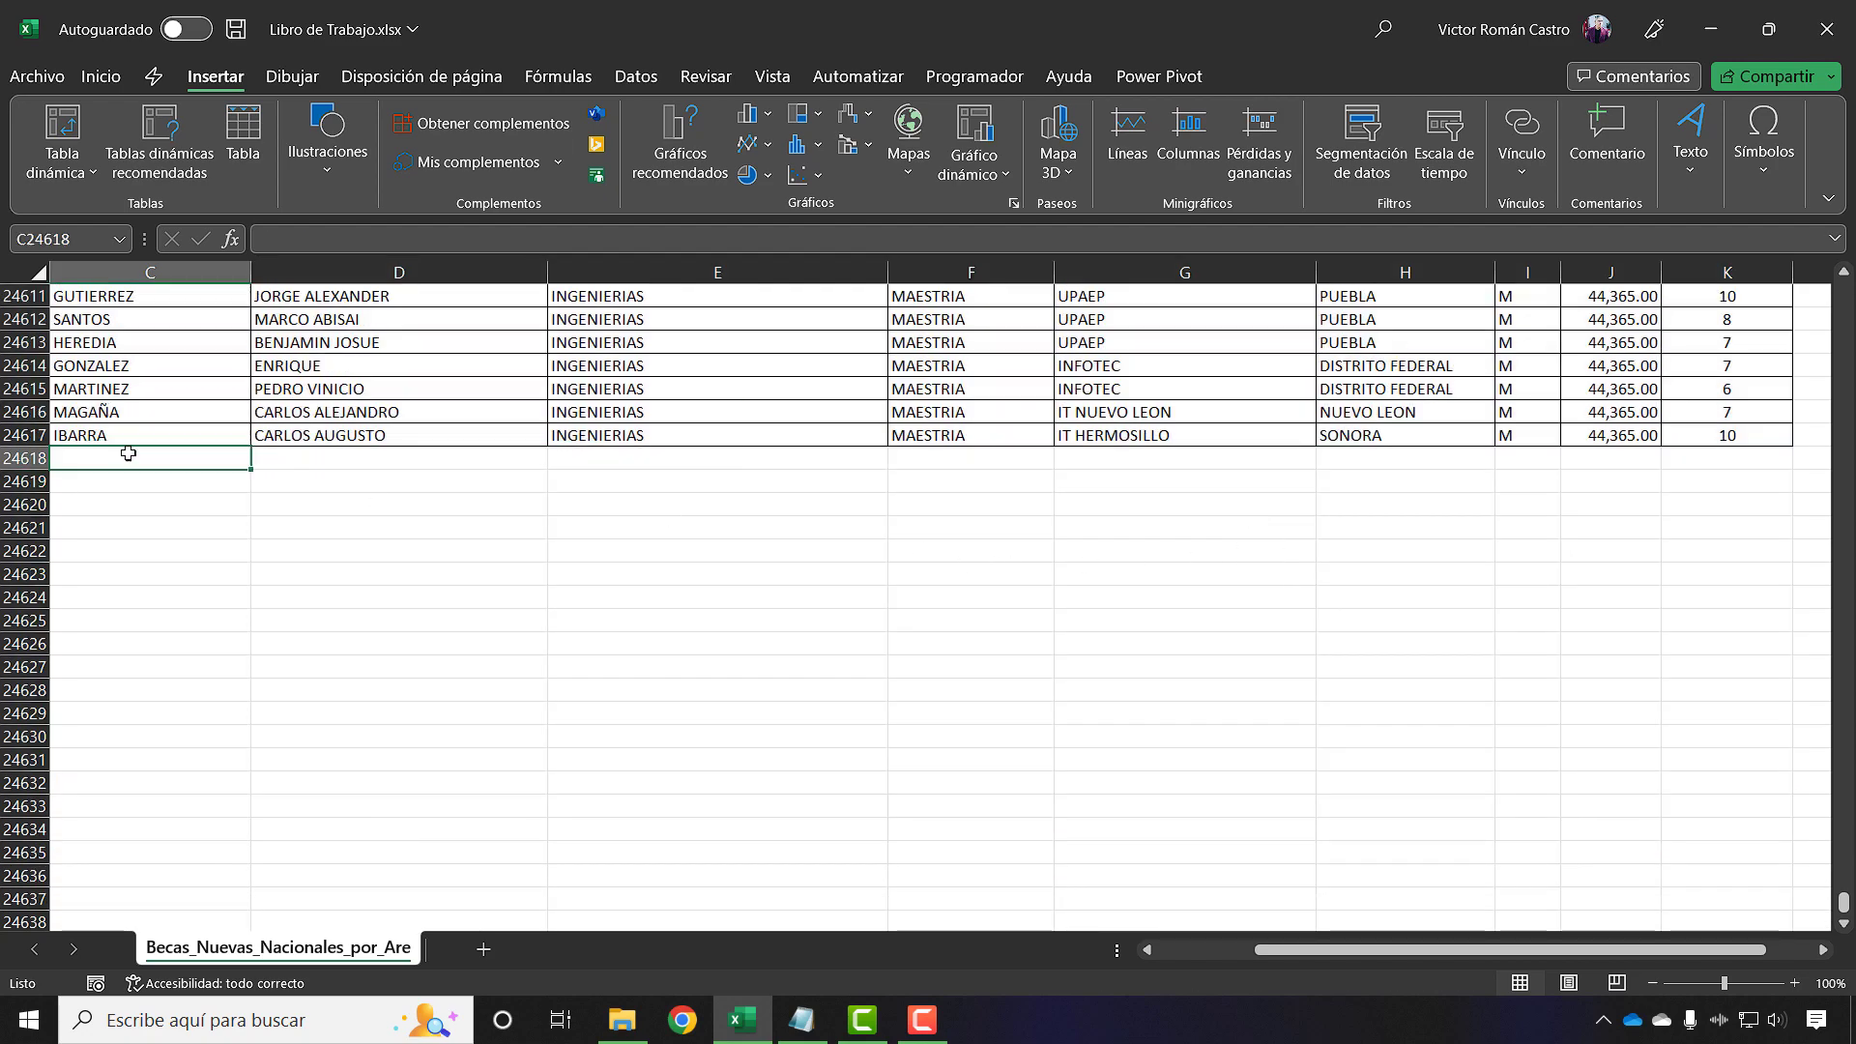
{"action": "key", "text": "Home"}
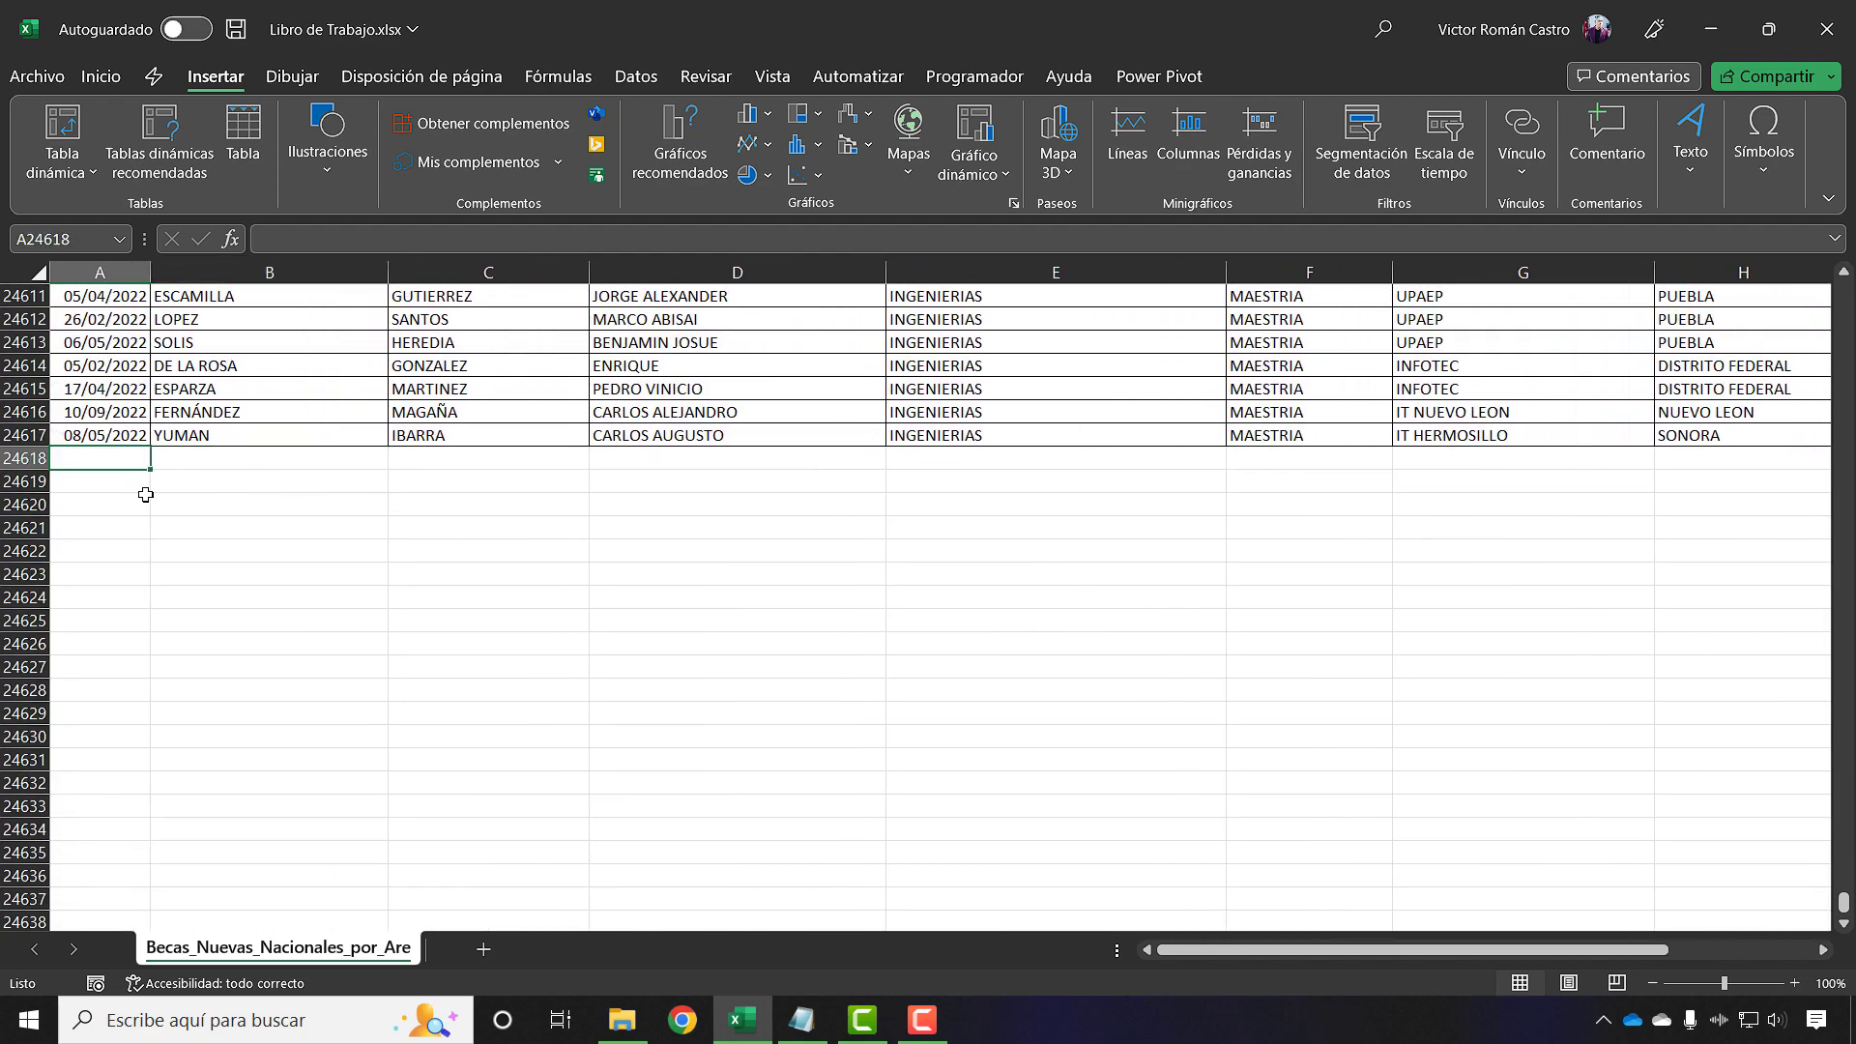
{"action": "key", "text": "shift+Right"}
{"action": "key", "text": "shift+Right"}
{"action": "key", "text": "shift+Right"}
{"action": "key", "text": "shift+Right"}
{"action": "key", "text": "shift+Right"}
{"action": "key", "text": "shift+Right"}
{"action": "key", "text": "shift+Right"}
{"action": "key", "text": "shift+Right"}
{"action": "key", "text": "shift+Right"}
{"action": "key", "text": "shift+Right"}
{"action": "key", "text": "shift+Down"}
{"action": "key", "text": "shift+Down"}
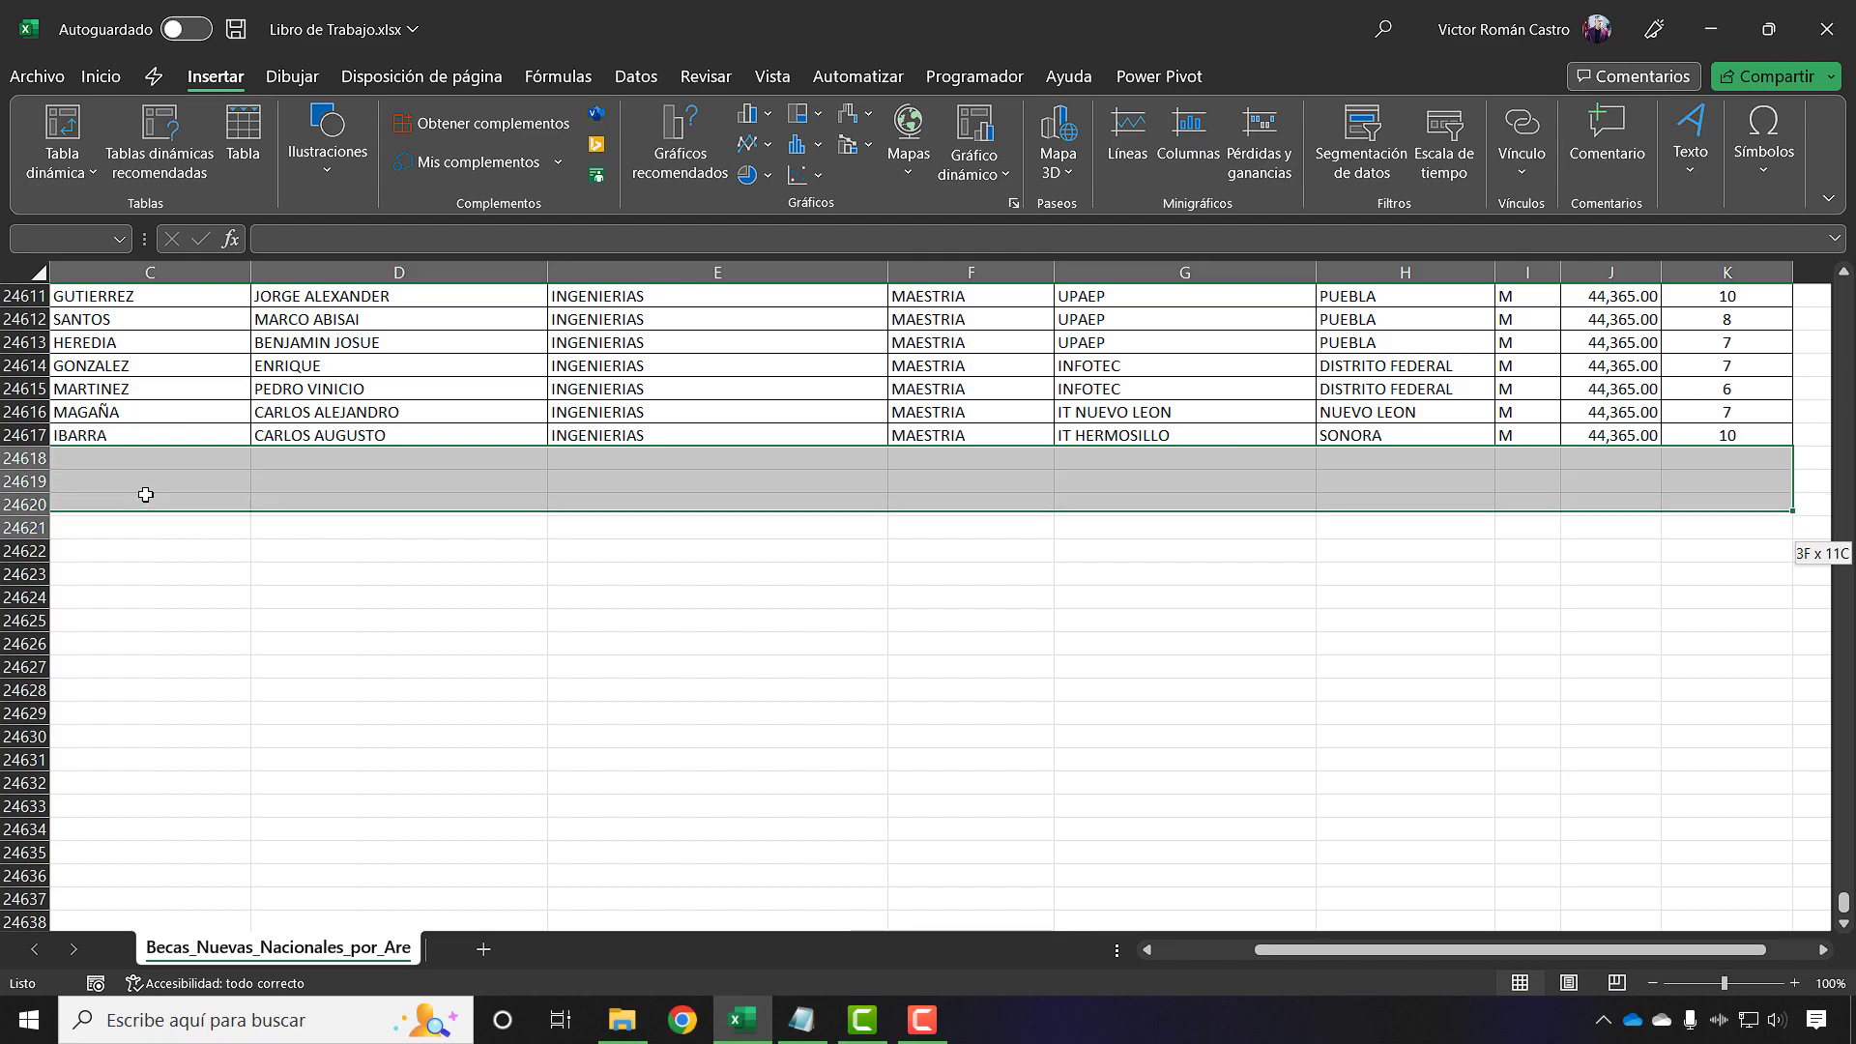
{"action": "key", "text": "shift+Down"}
{"action": "key", "text": "shift+Down"}
{"action": "key", "text": "shift+Down"}
{"action": "key", "text": "shift+Down"}
{"action": "key", "text": "shift+Down"}
{"action": "key", "text": "shift+Down"}
{"action": "key", "text": "shift+Down"}
{"action": "key", "text": "shift+Down"}
{"action": "key", "text": "shift+Down"}
{"action": "key", "text": "shift+Down"}
{"action": "key", "text": "shift+Down"}
{"action": "key", "text": "shift+Down"}
{"action": "key", "text": "shift+Down"}
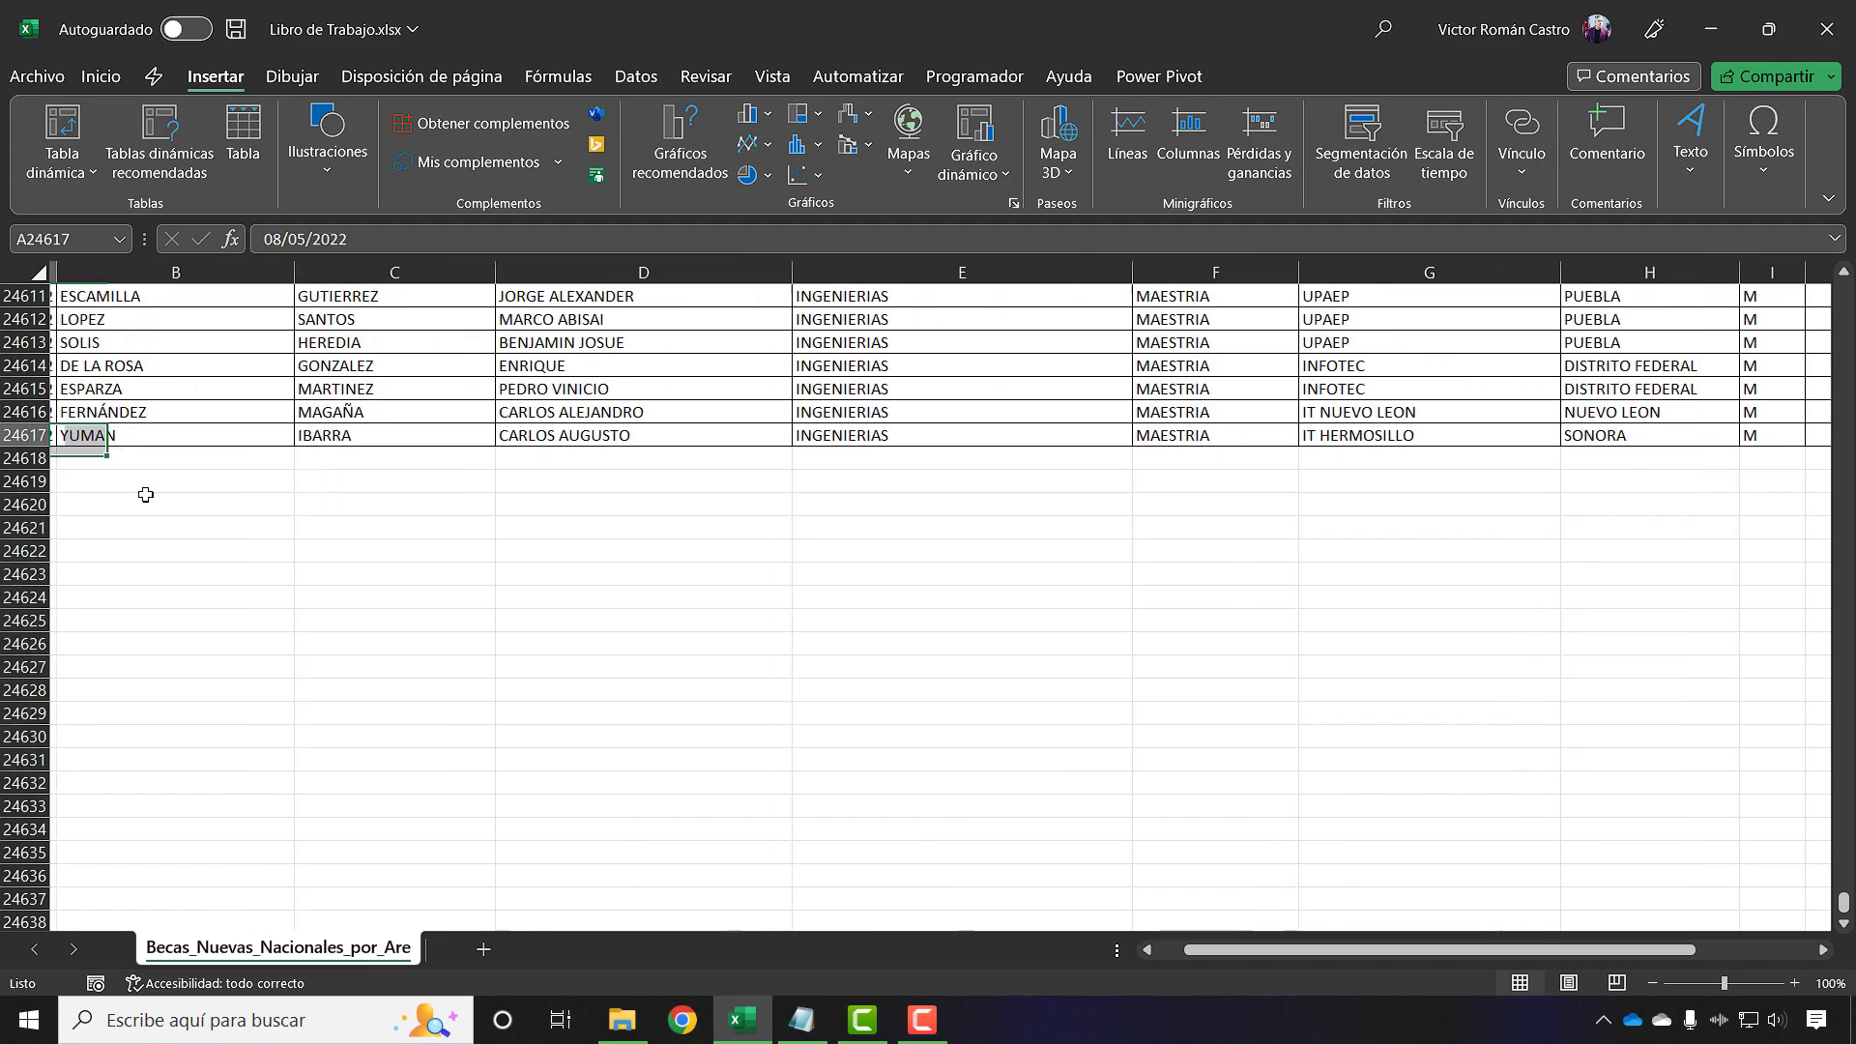
Select the whole data range from the Fecha header through Calificación down to the last record
{"action": "key", "text": "ctrl+Home"}
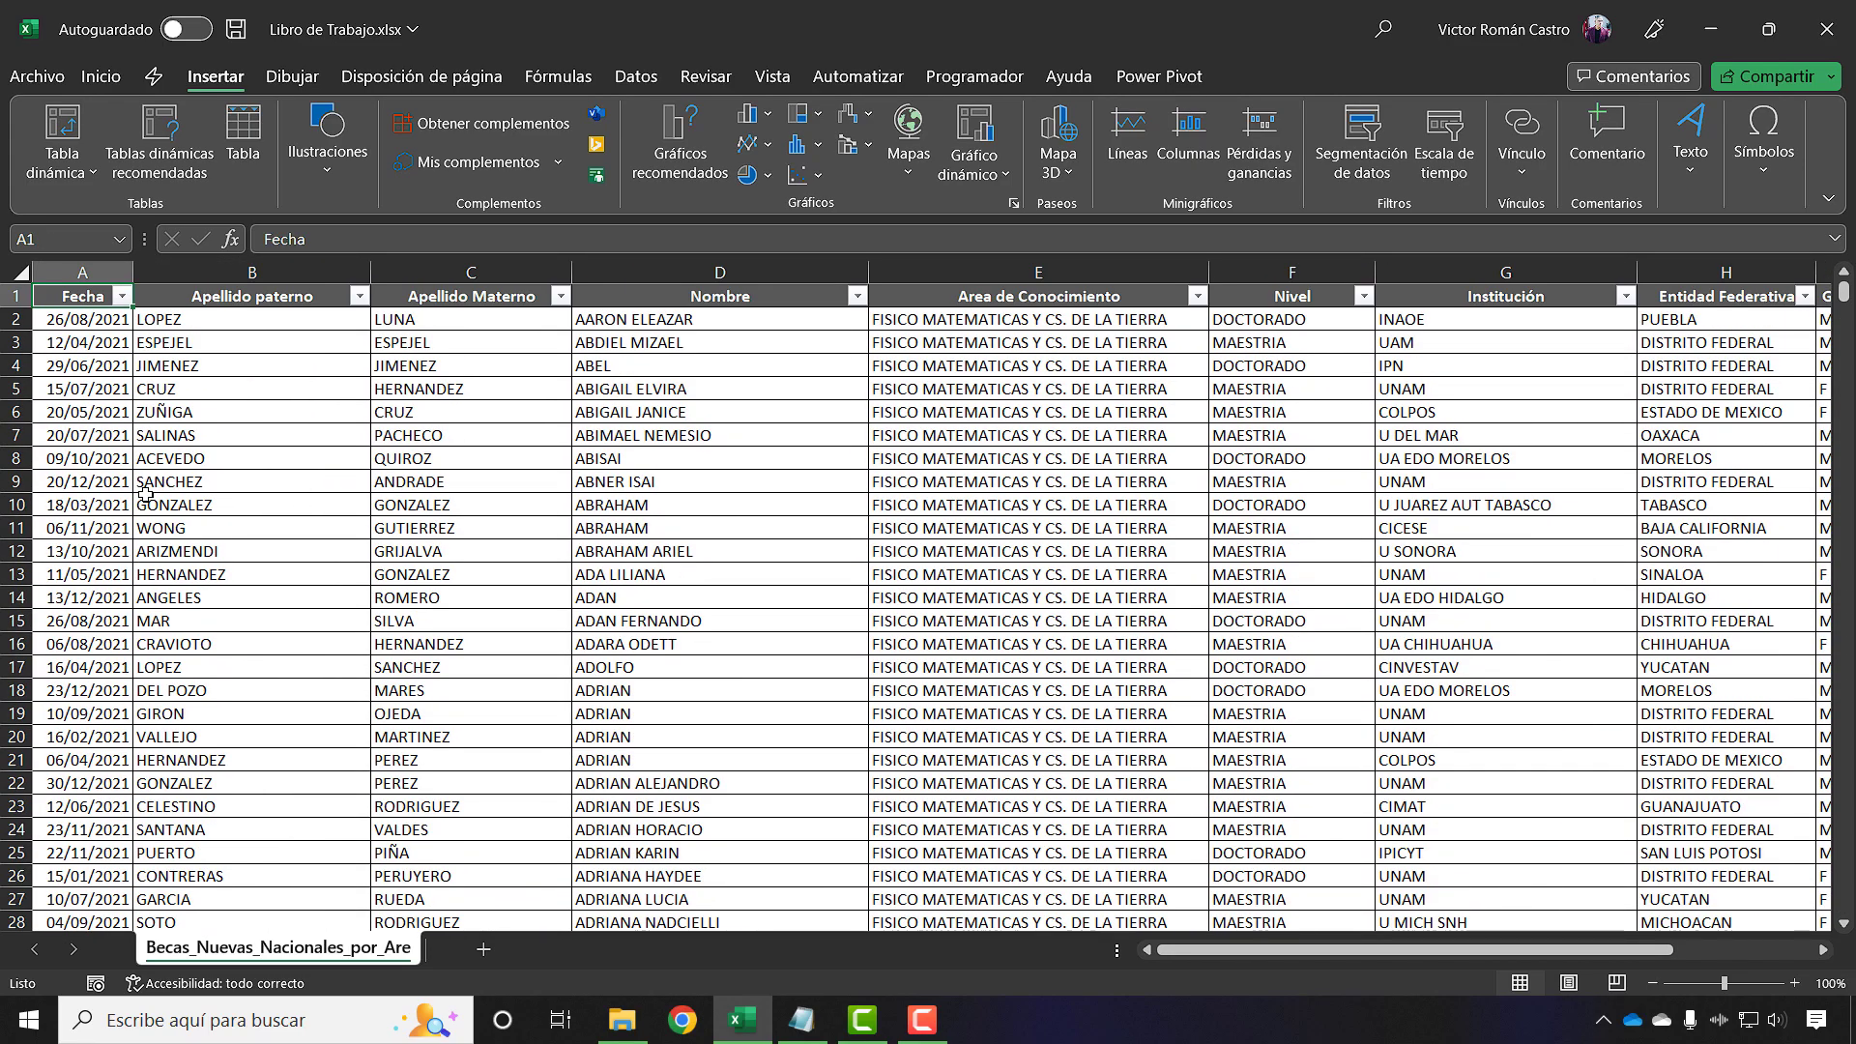
{"action": "key", "text": "ctrl+shift+Right"}
{"action": "key", "text": "ctrl+shift+Down"}
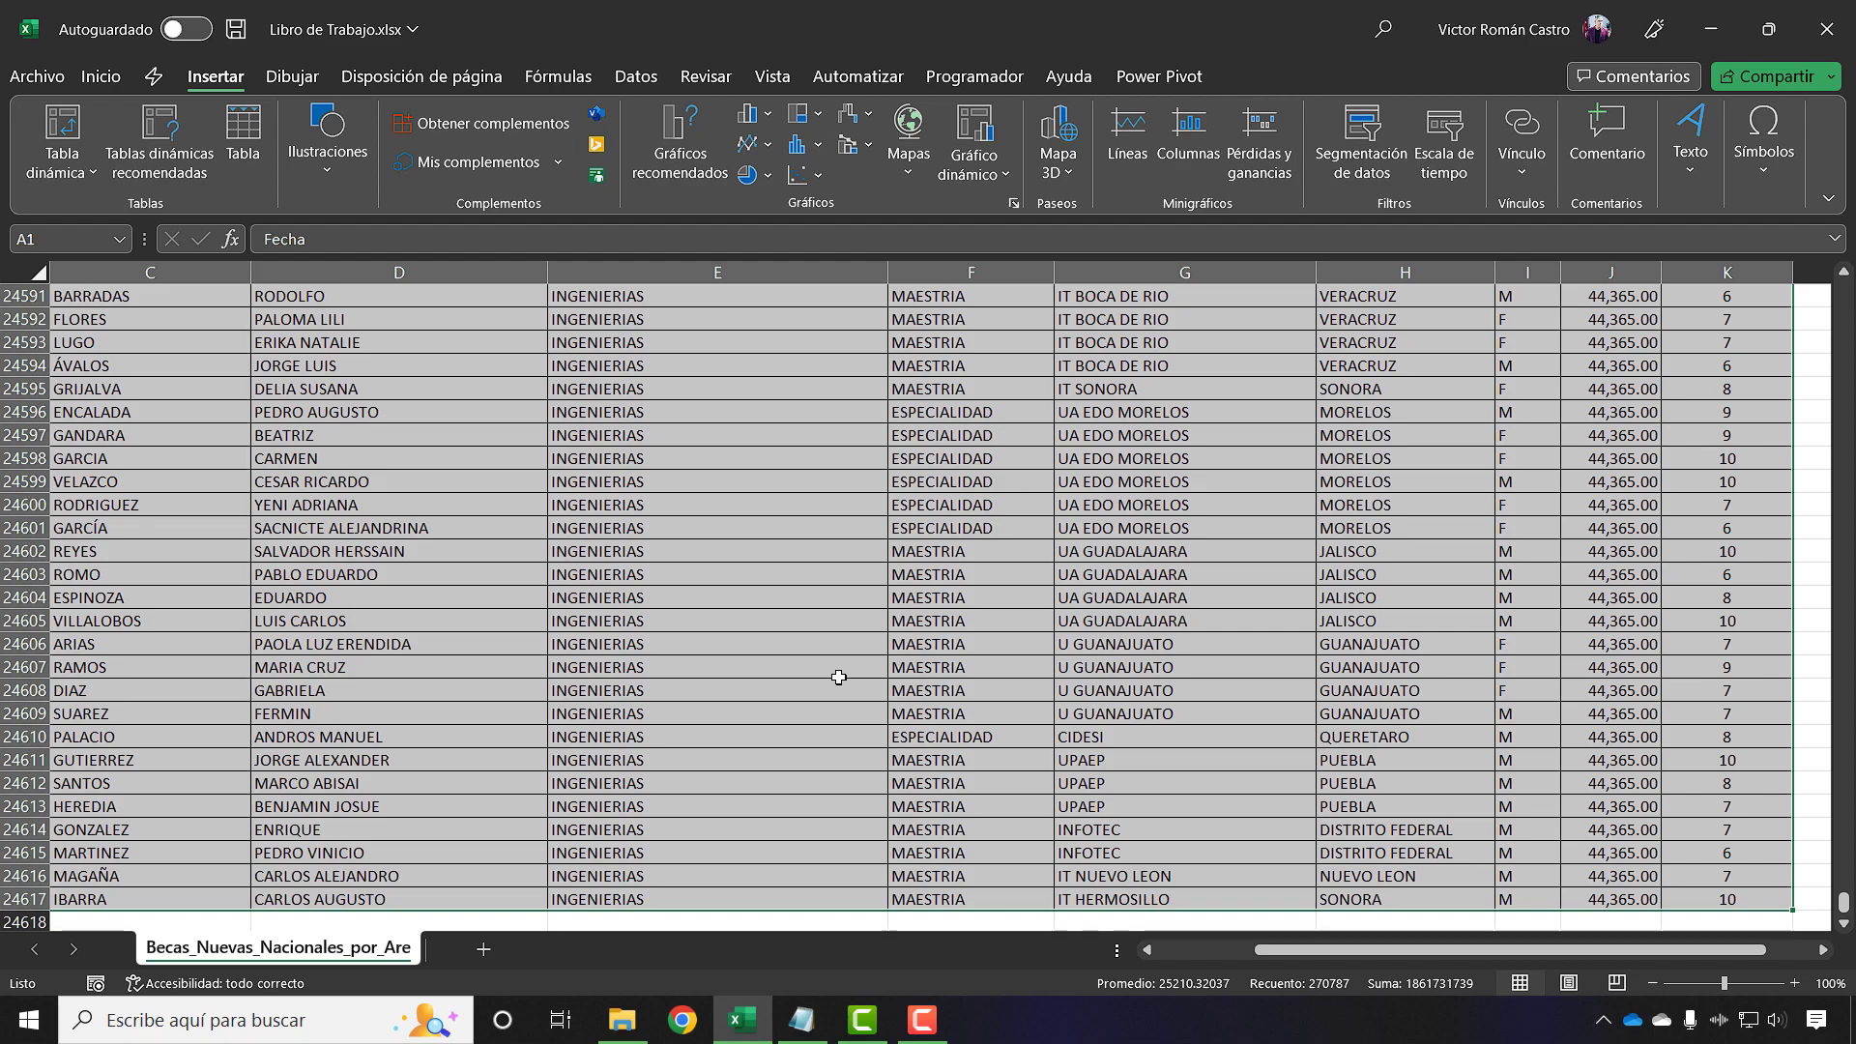
Reselect the data from cell A1 and check the range proposed for creating a table, without creating it
{"action": "key", "text": "ctrl+Home"}
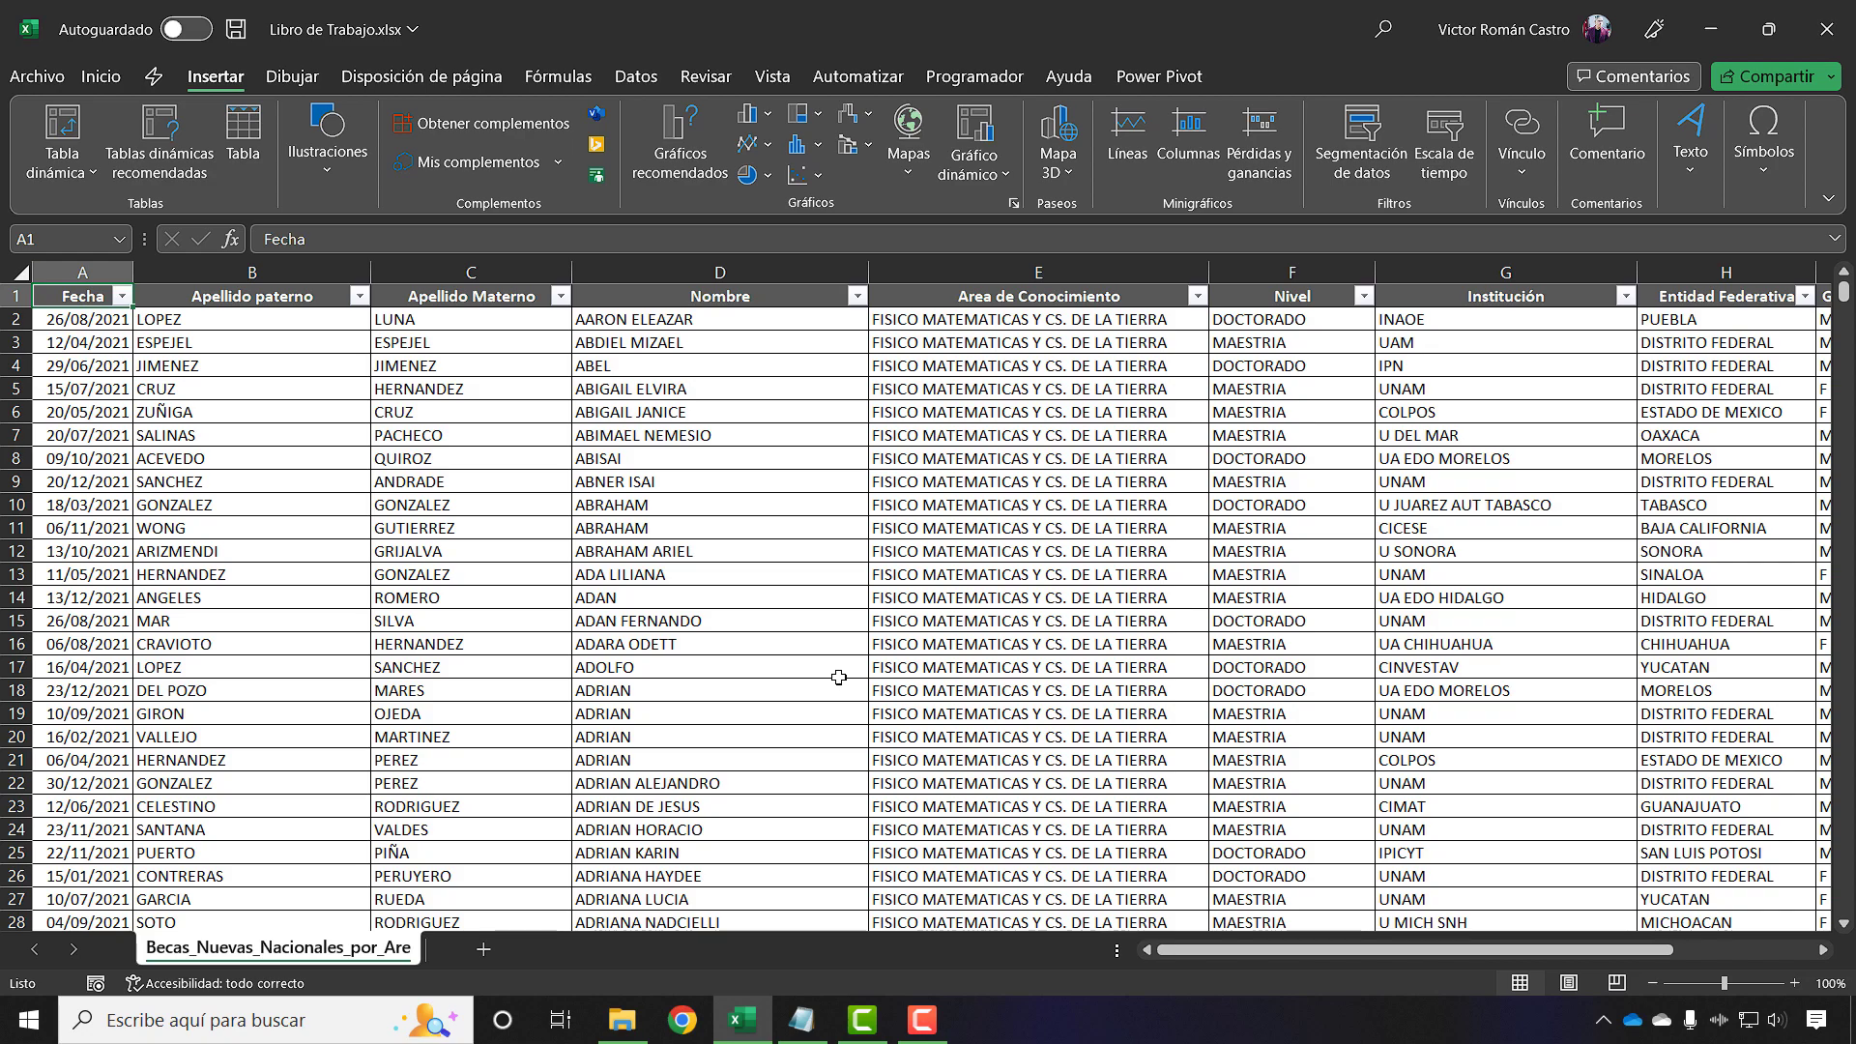
{"action": "key", "text": "ctrl+shift+Right"}
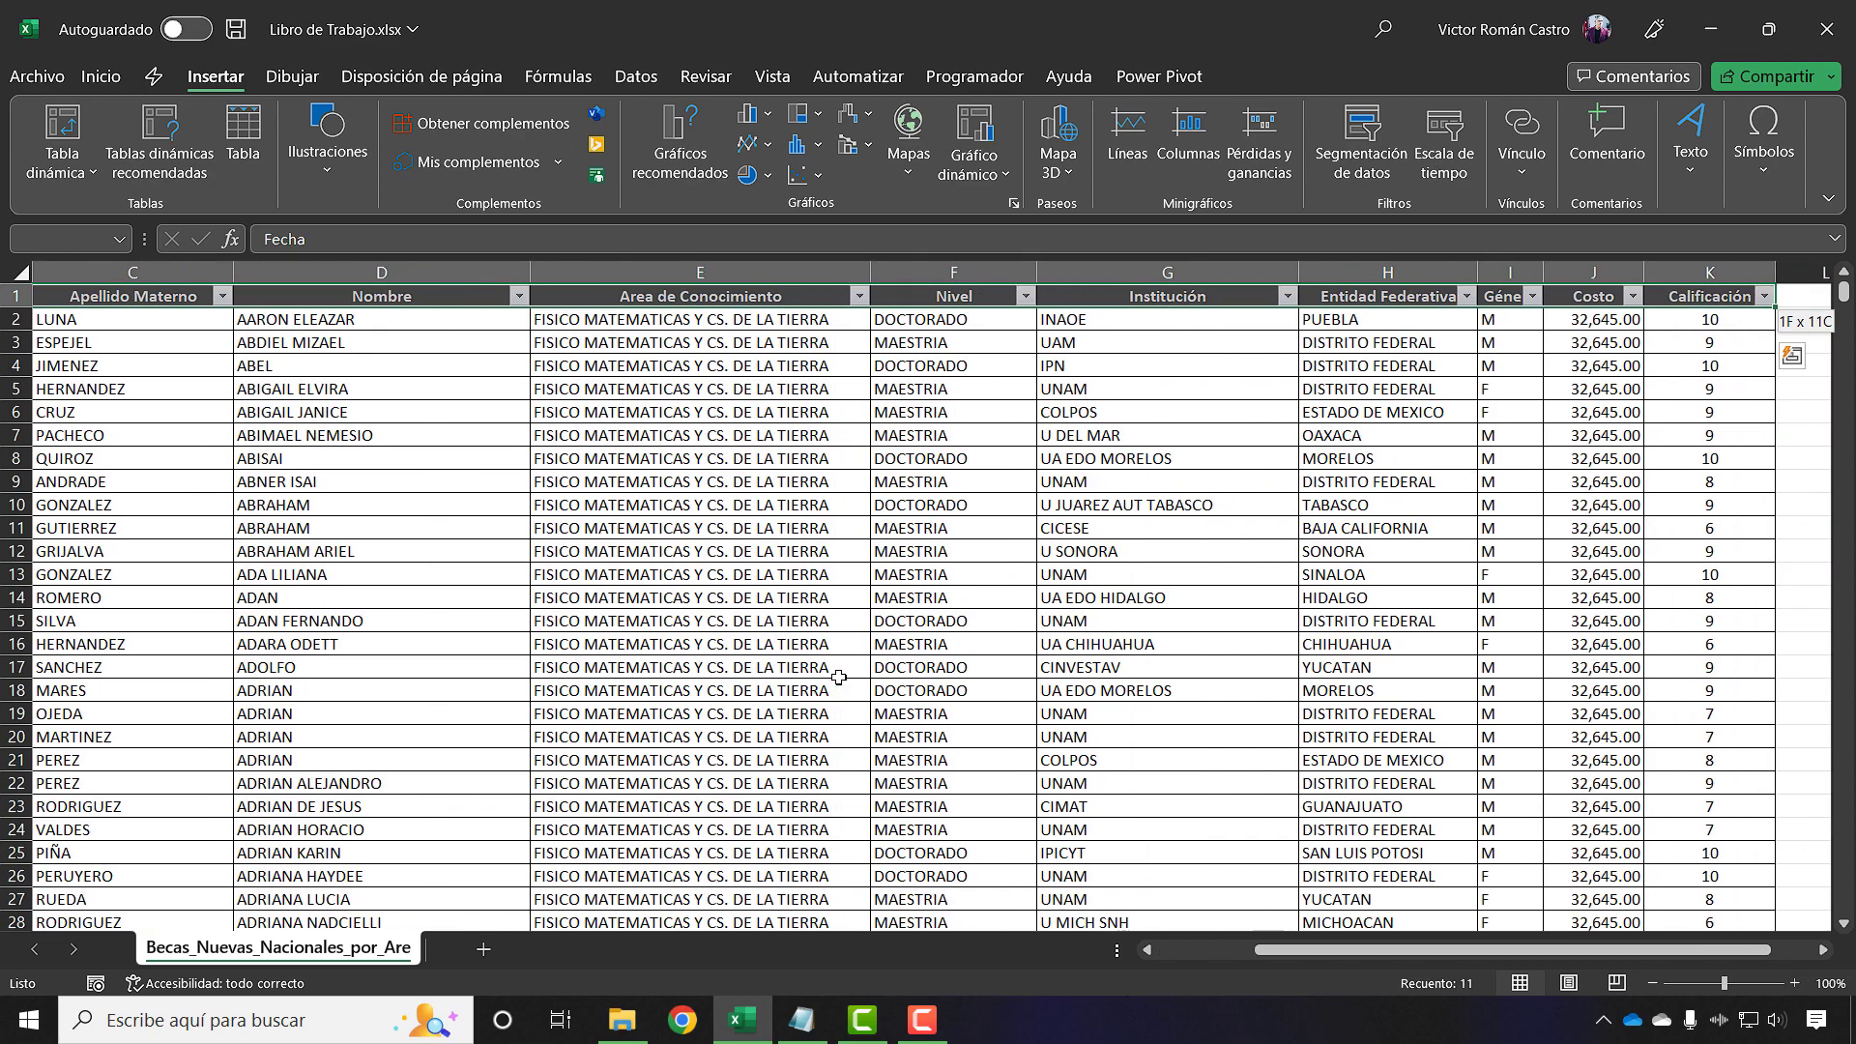
{"action": "key", "text": "ctrl+shift+Down"}
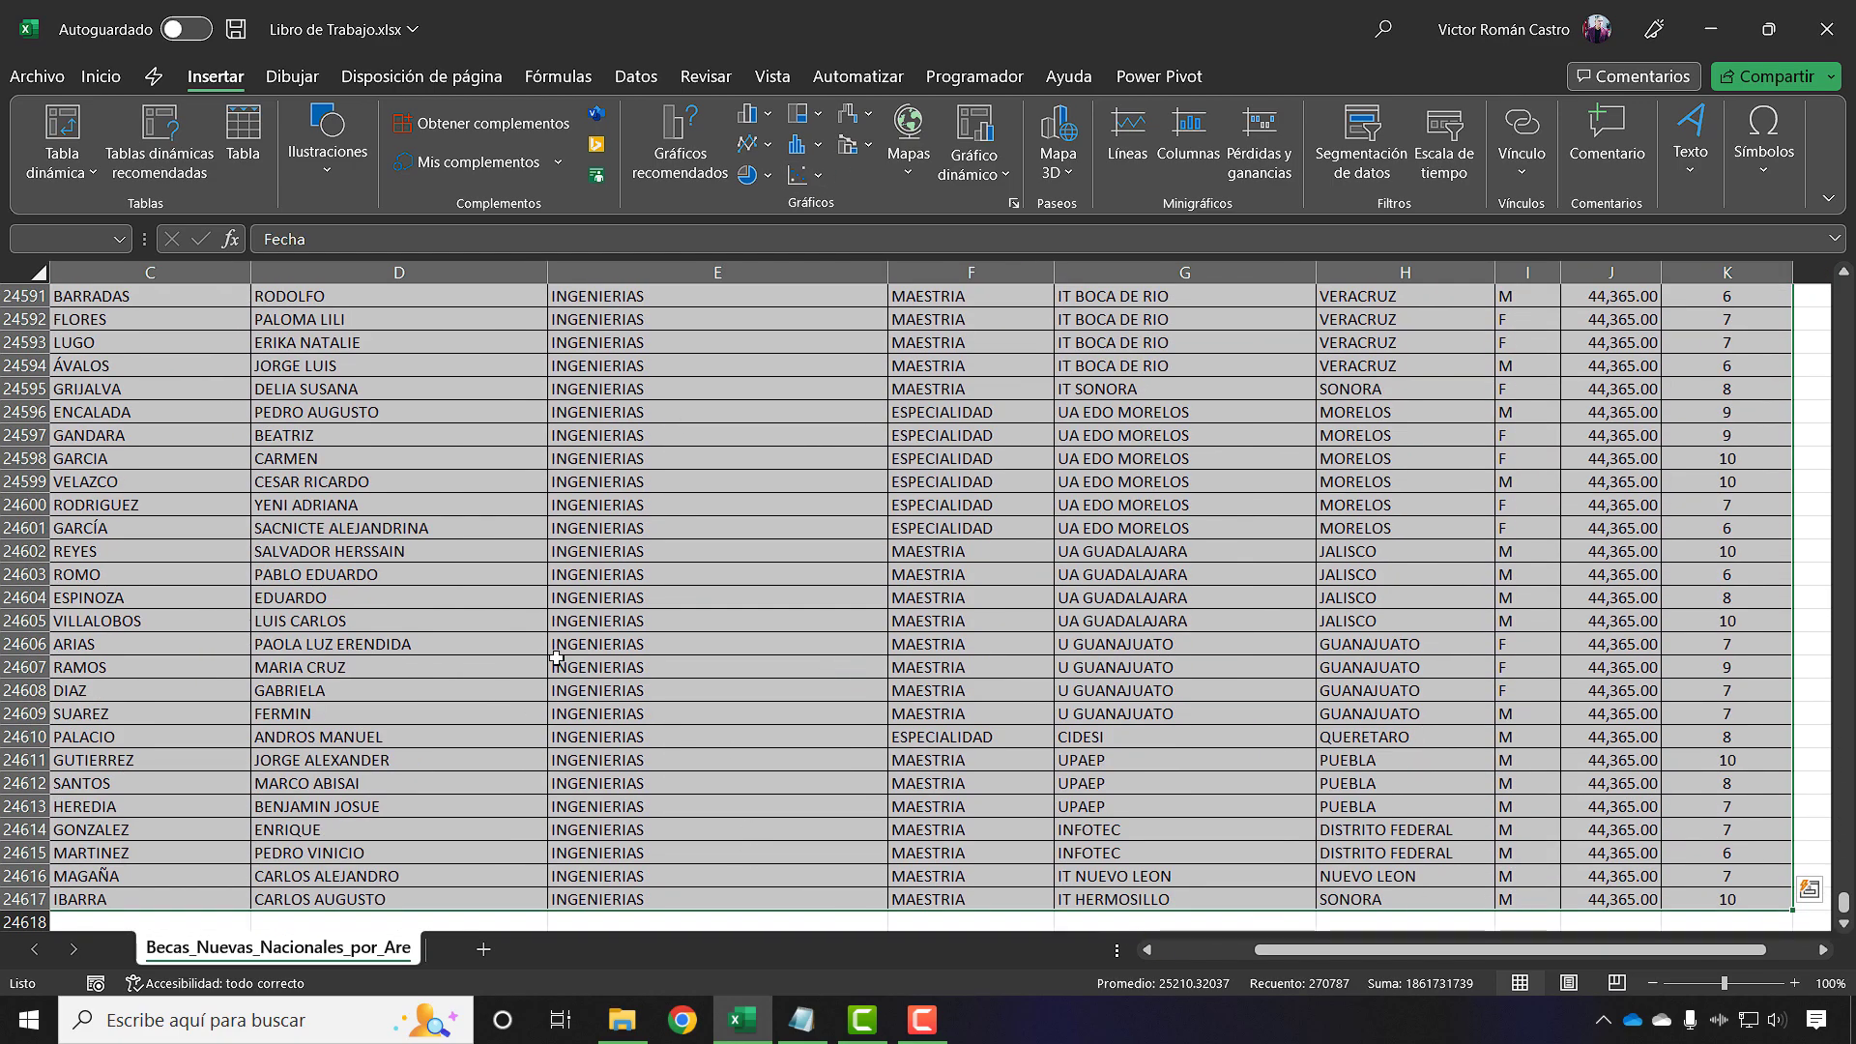
{"action": "key", "text": "ctrl+t"}
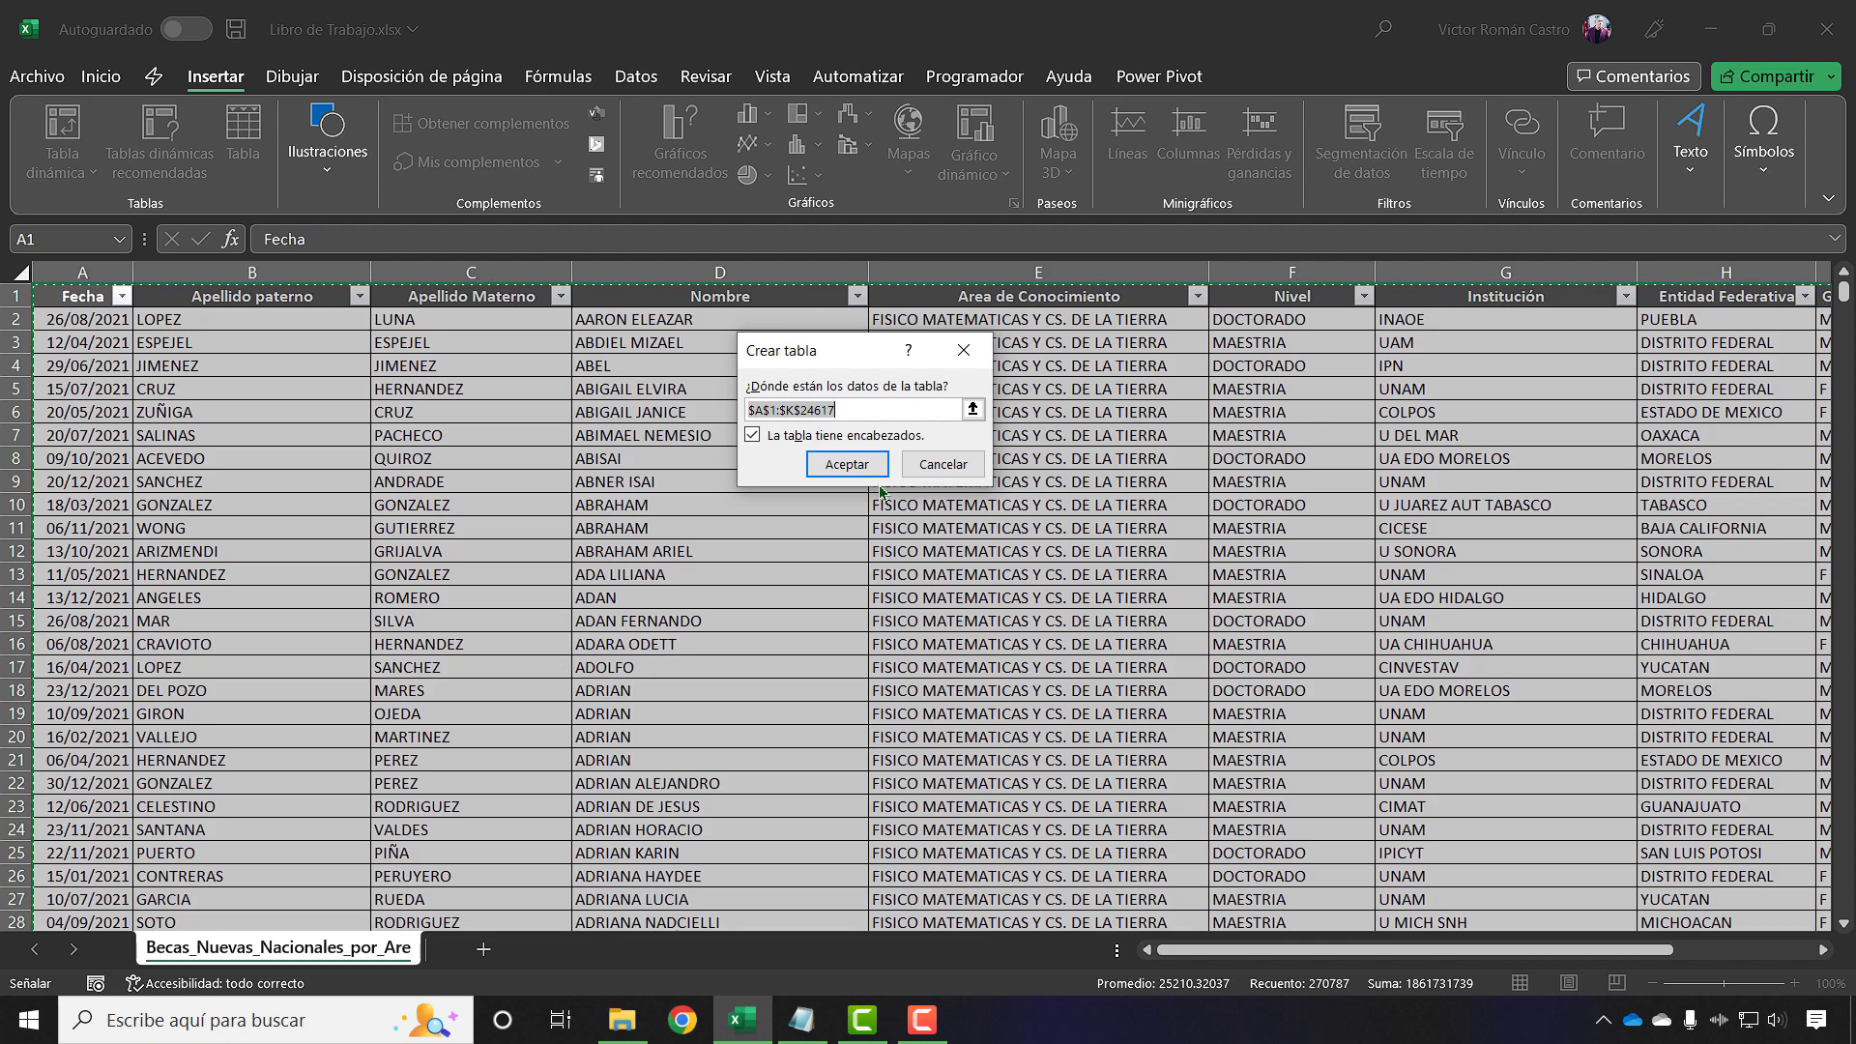
{"action": "left_click", "coordinate": [957, 465]}
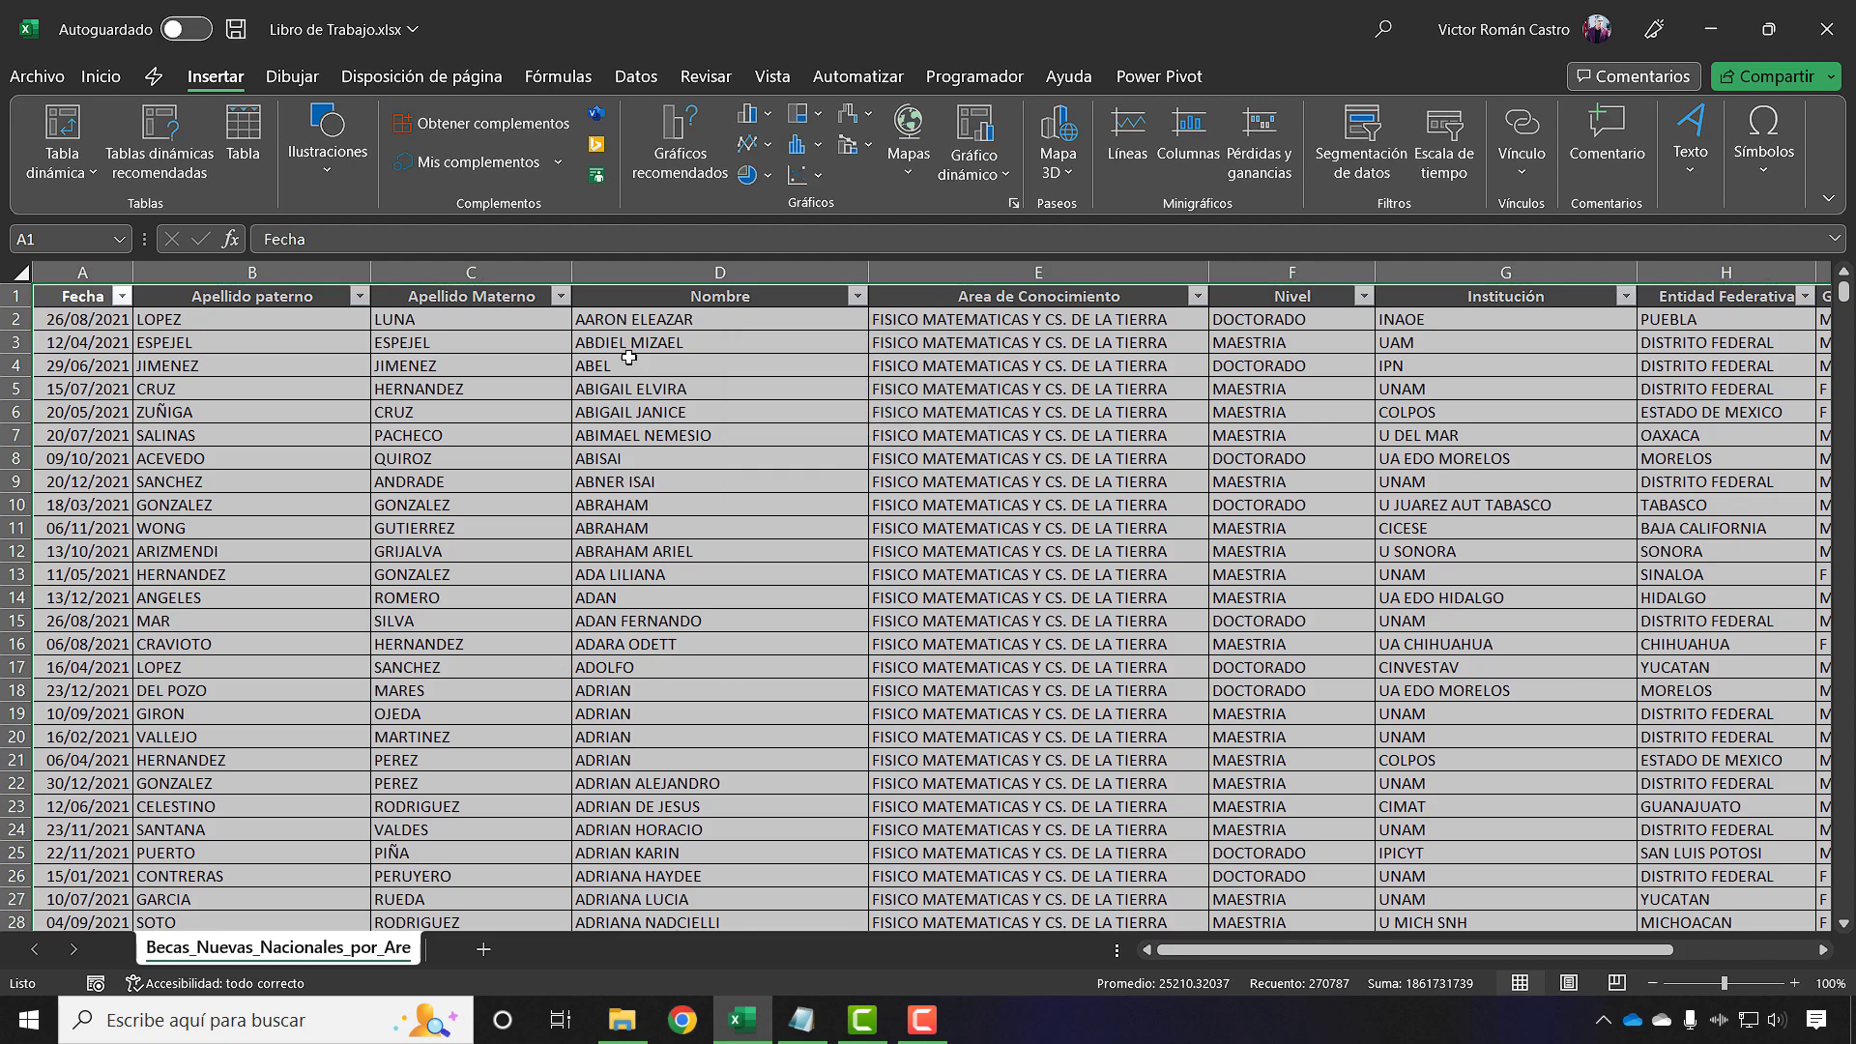
Format the range A1:K24617 as a table with headers, using the blue style in the second row of the Medium group
{"action": "left_click", "coordinate": [105, 82]}
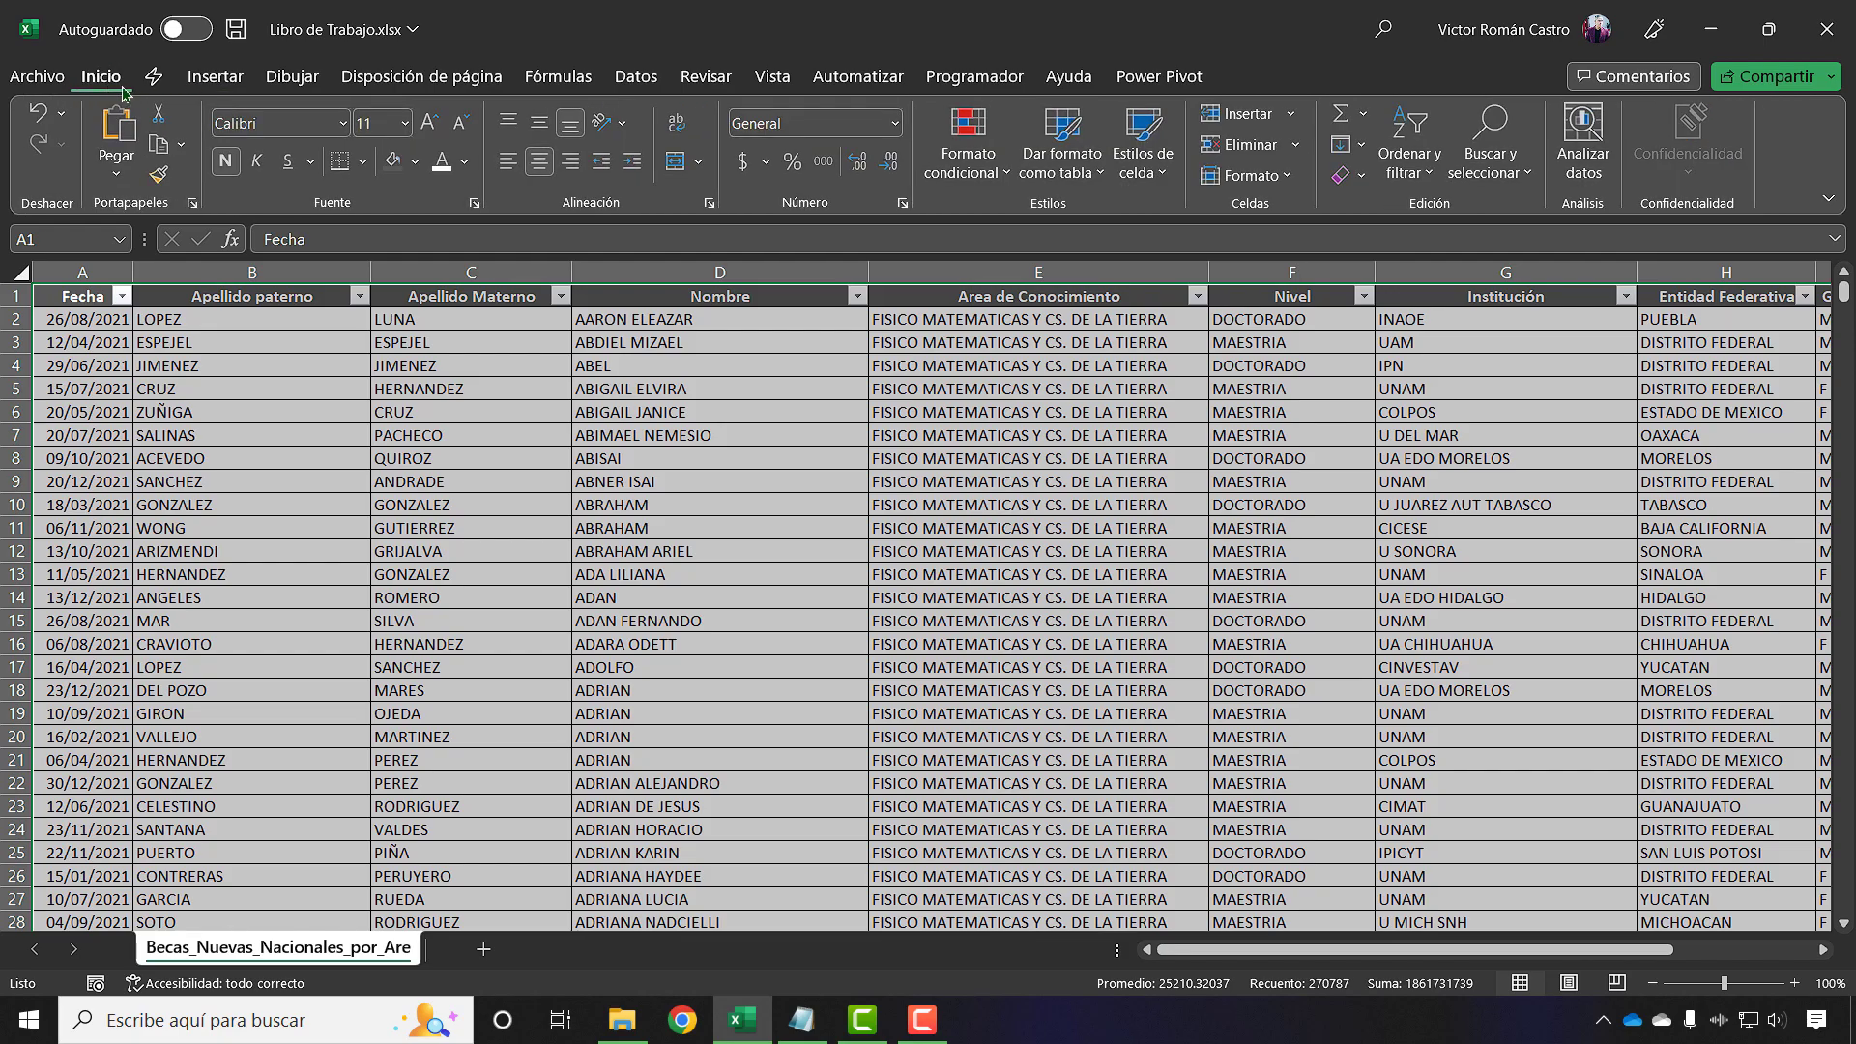
{"action": "left_click", "coordinate": [965, 174]}
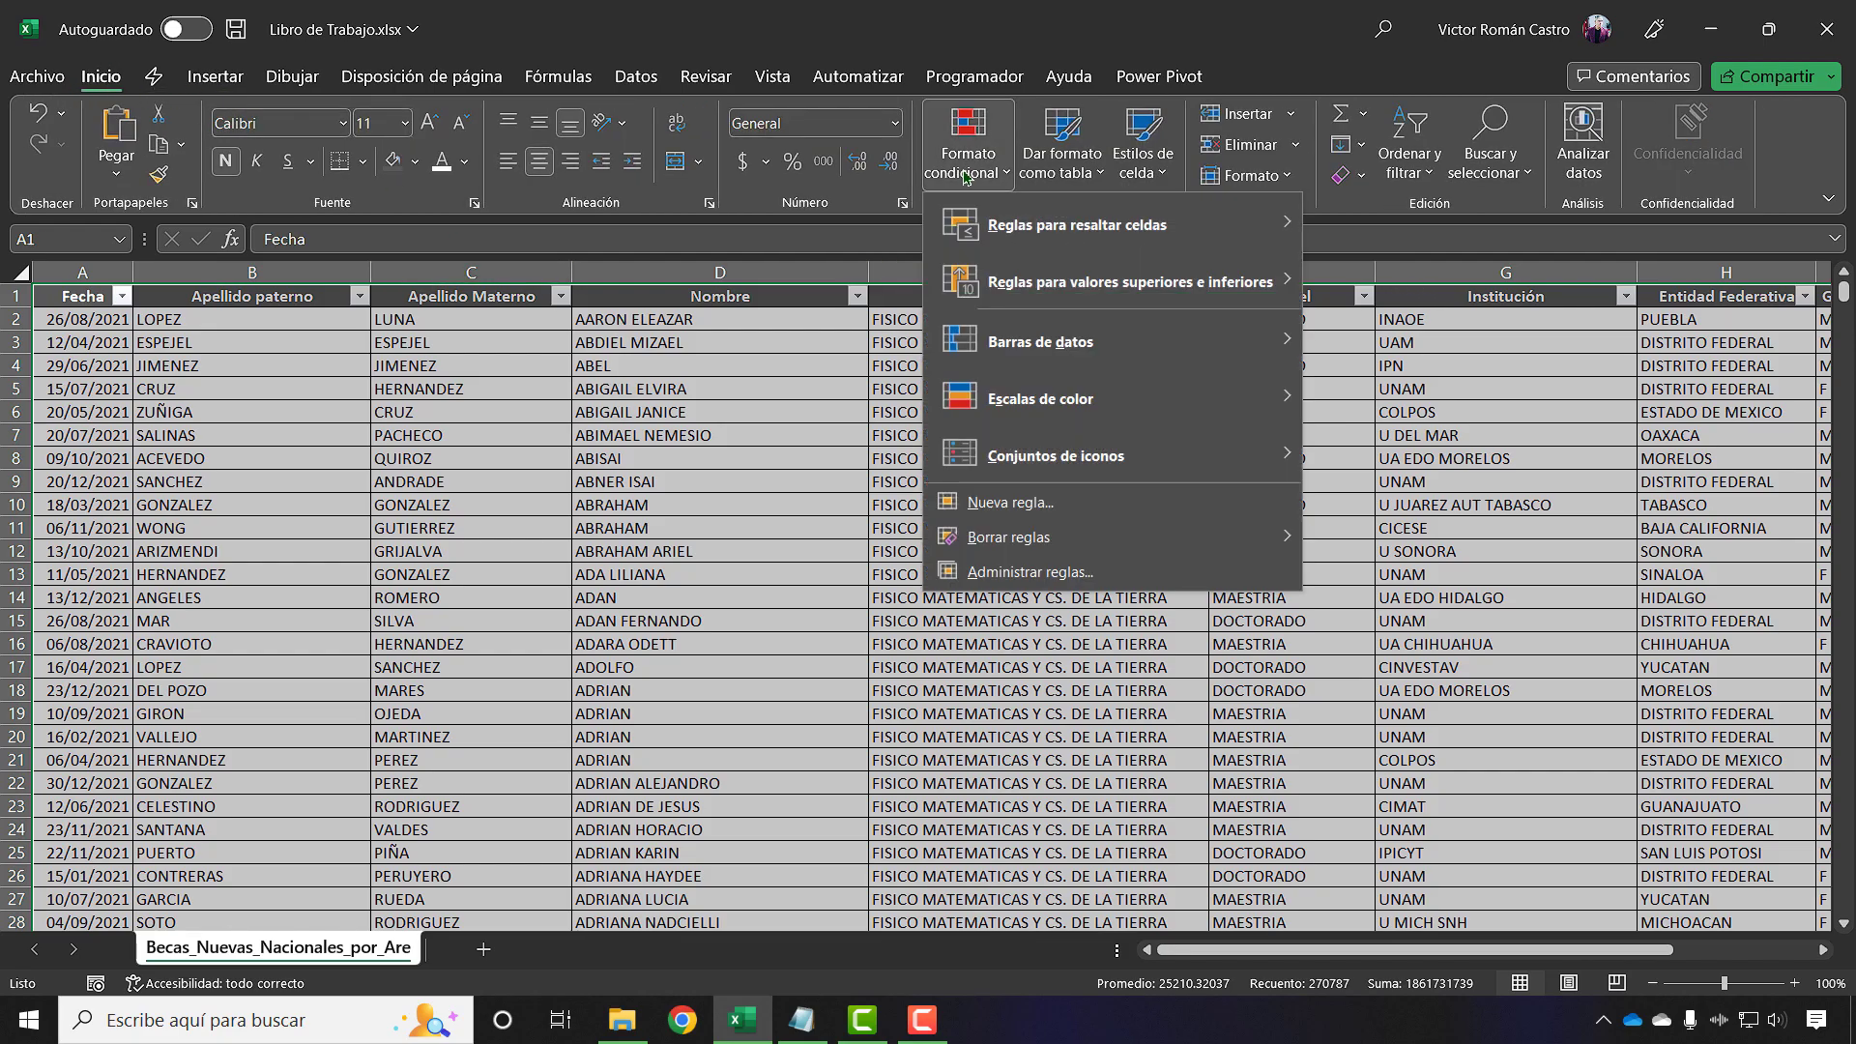
{"action": "left_click", "coordinate": [1080, 166]}
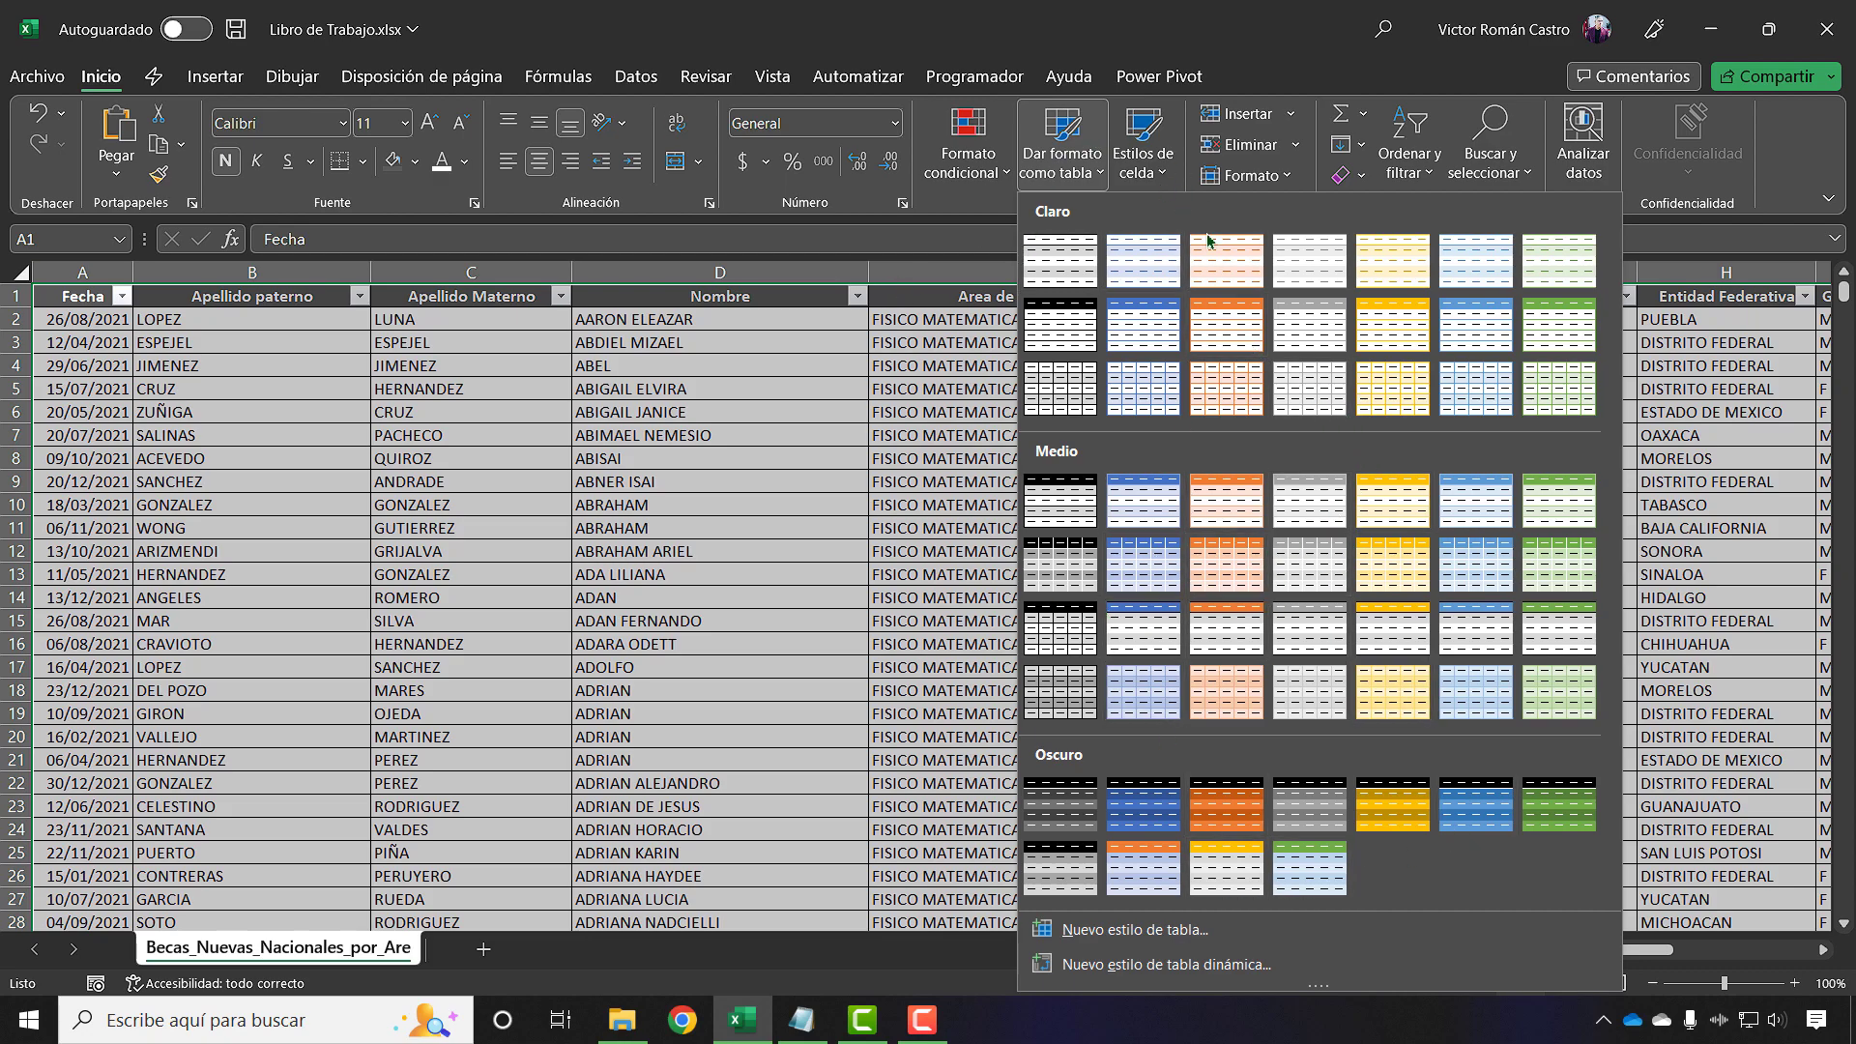
{"action": "left_click", "coordinate": [1167, 571]}
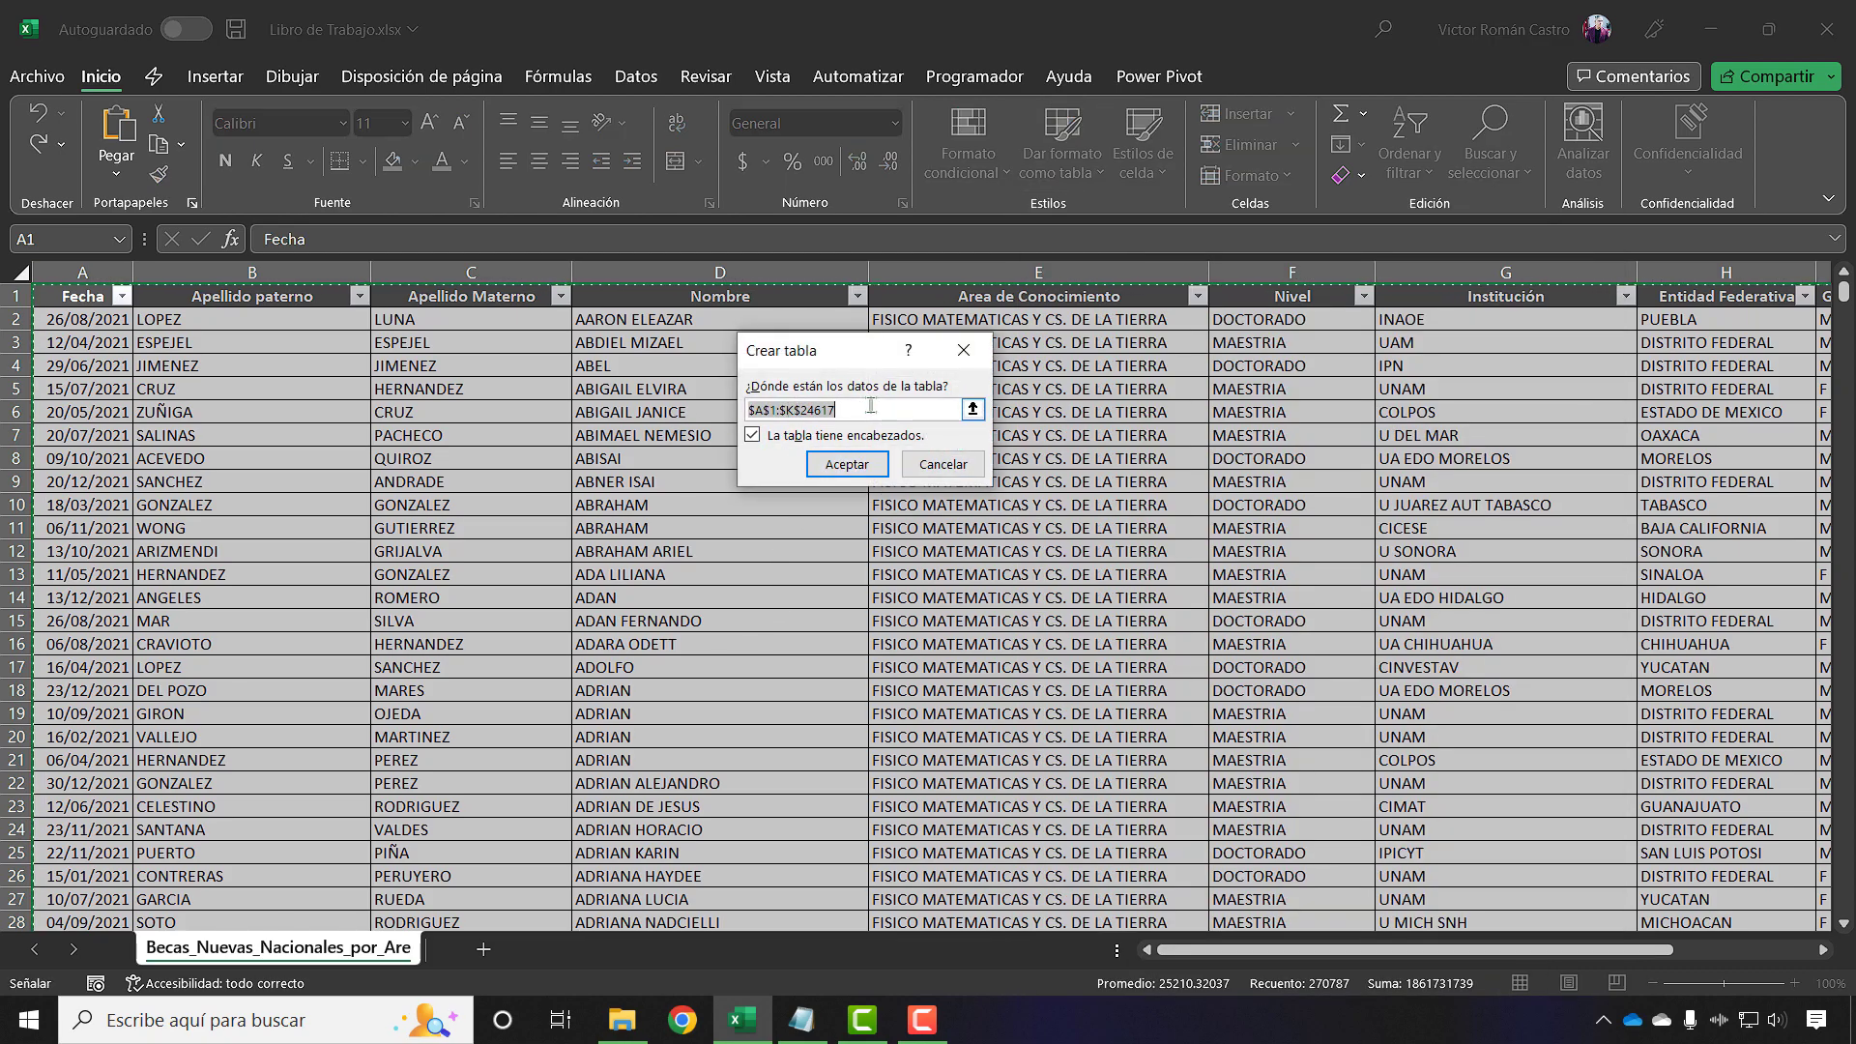
{"action": "left_click", "coordinate": [849, 465]}
{"action": "left_click", "coordinate": [808, 513]}
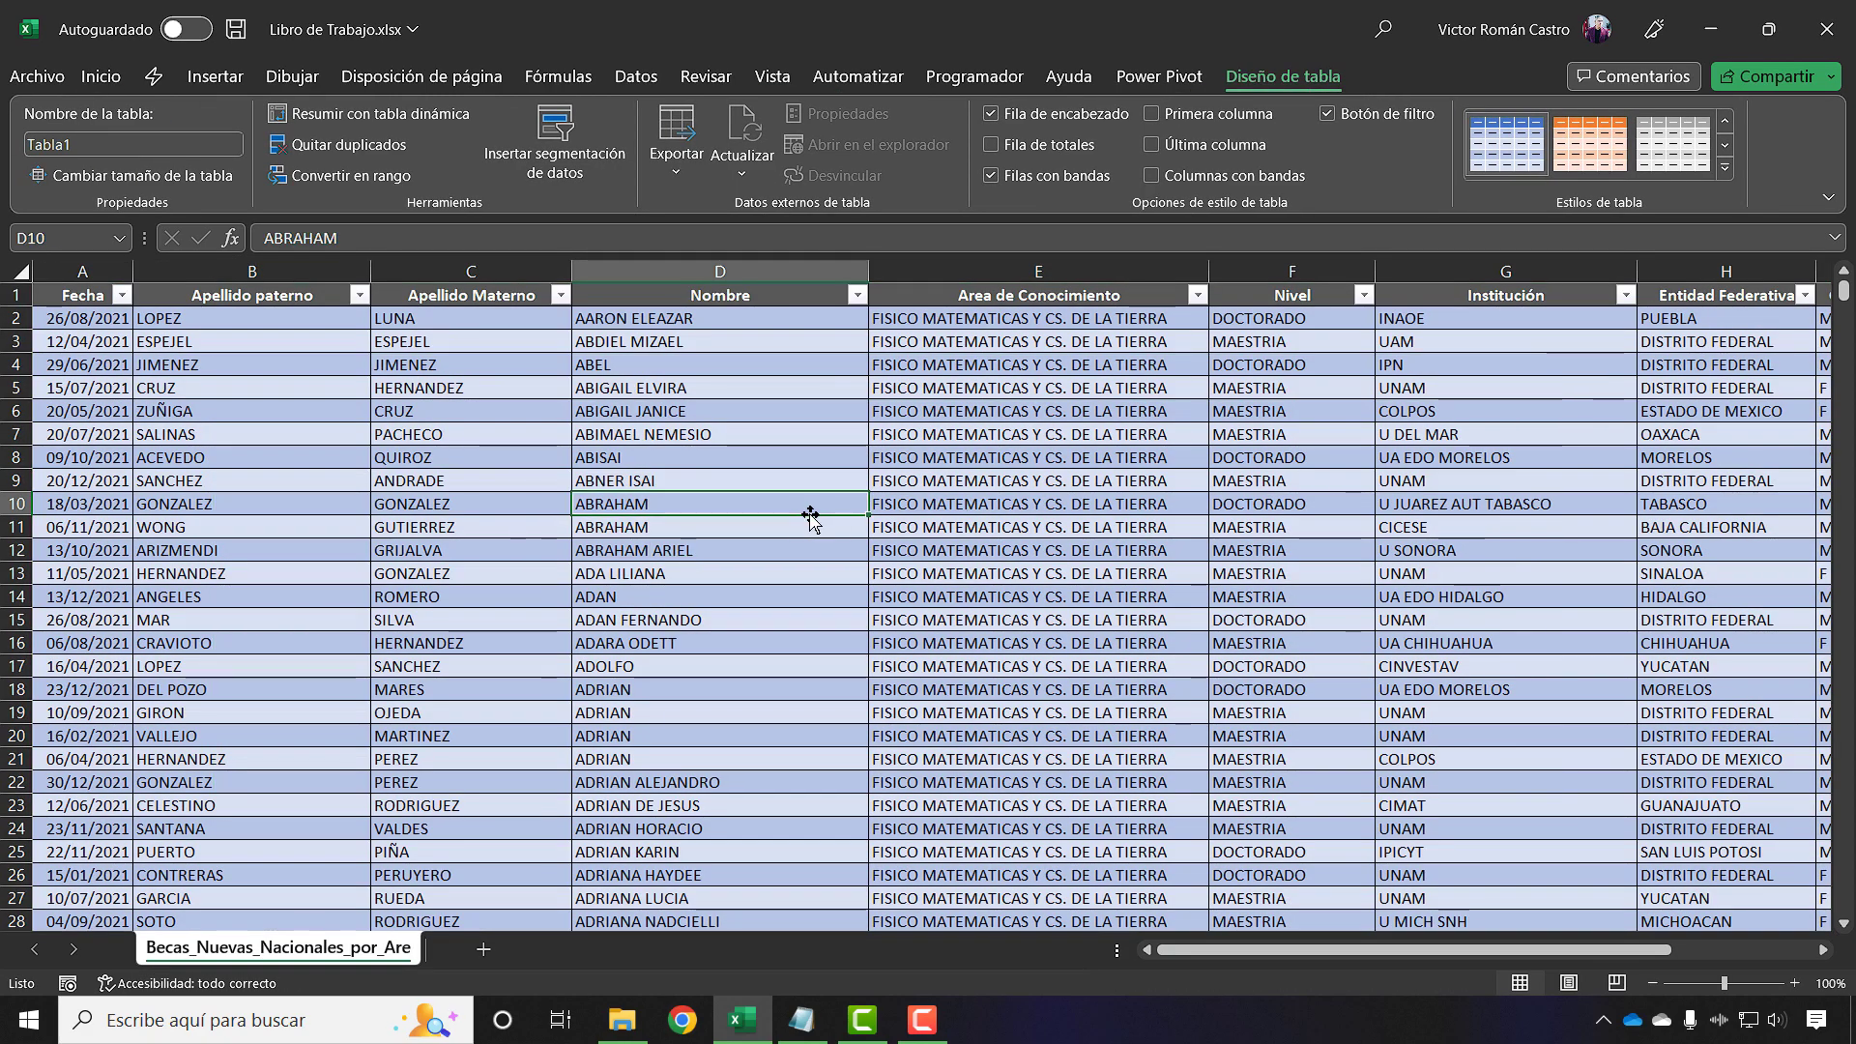
Go from the table's header row to its last record along the Area de Conocimiento column to examine the column headings
{"action": "left_click", "coordinate": [795, 1025]}
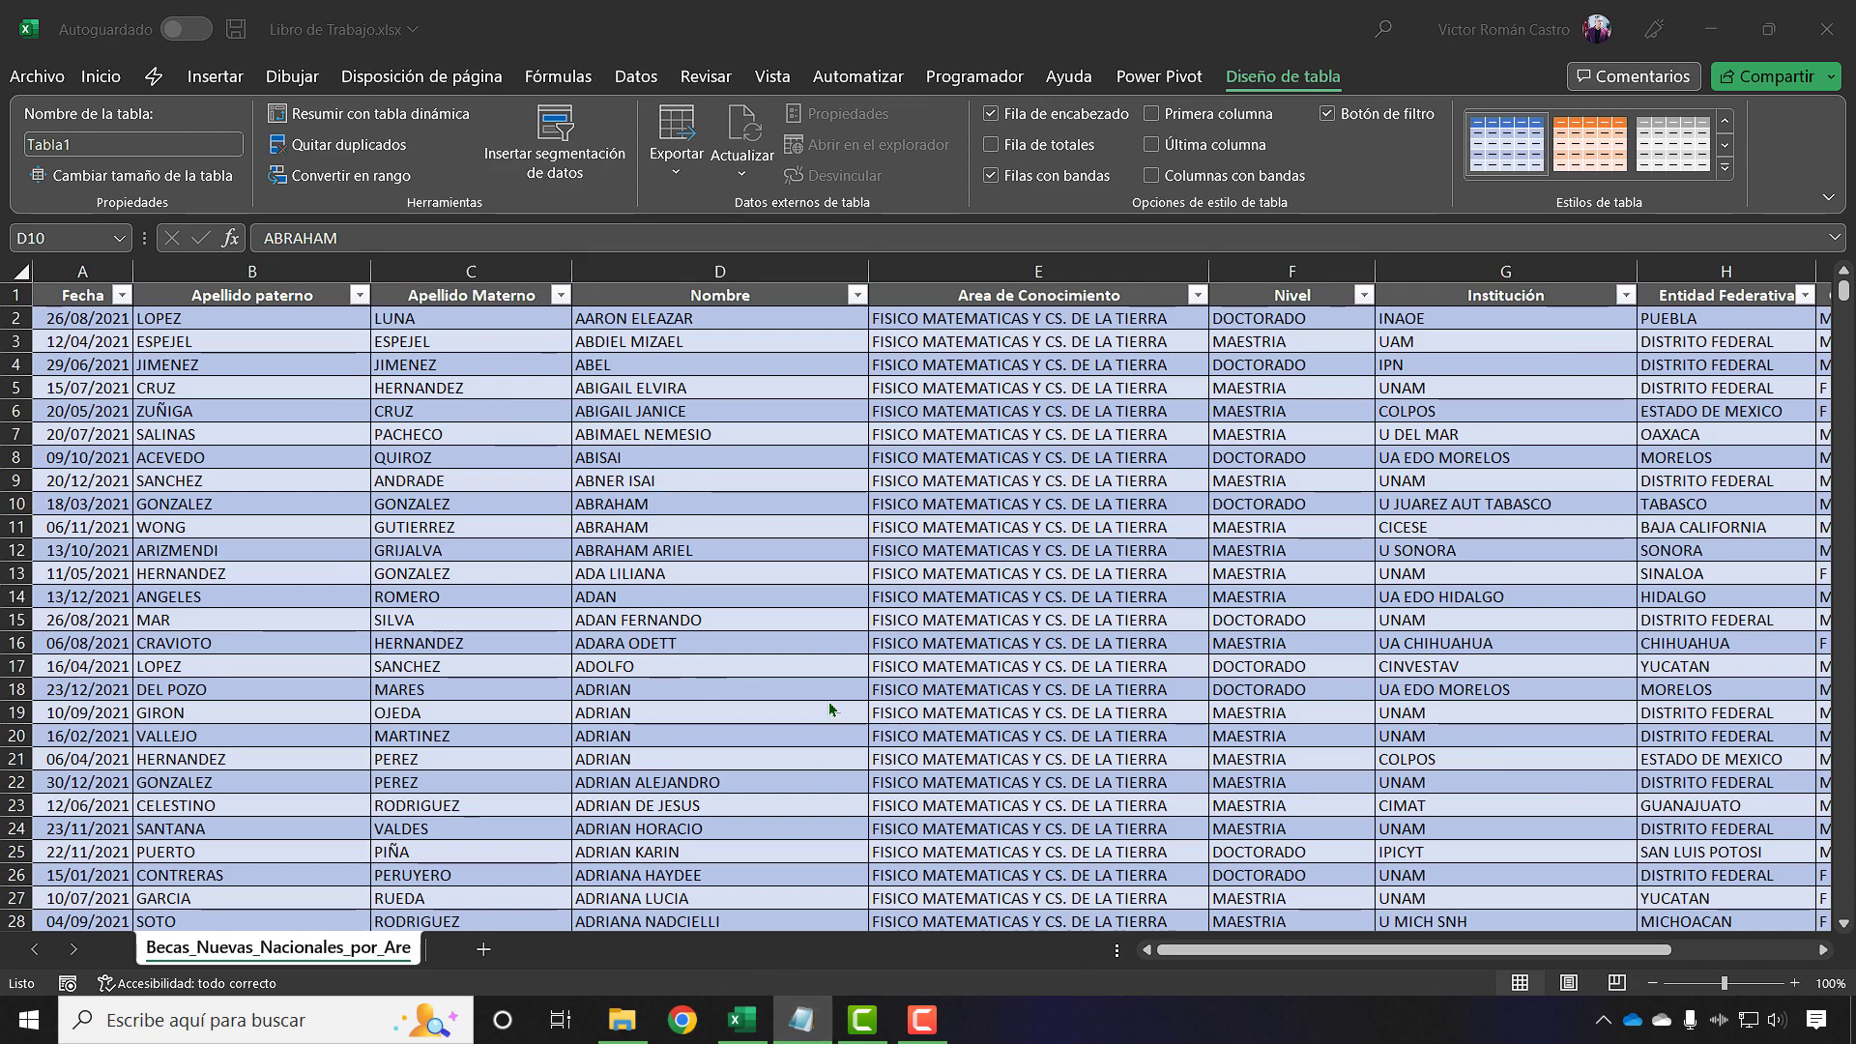
{"action": "left_click", "coordinate": [1024, 514]}
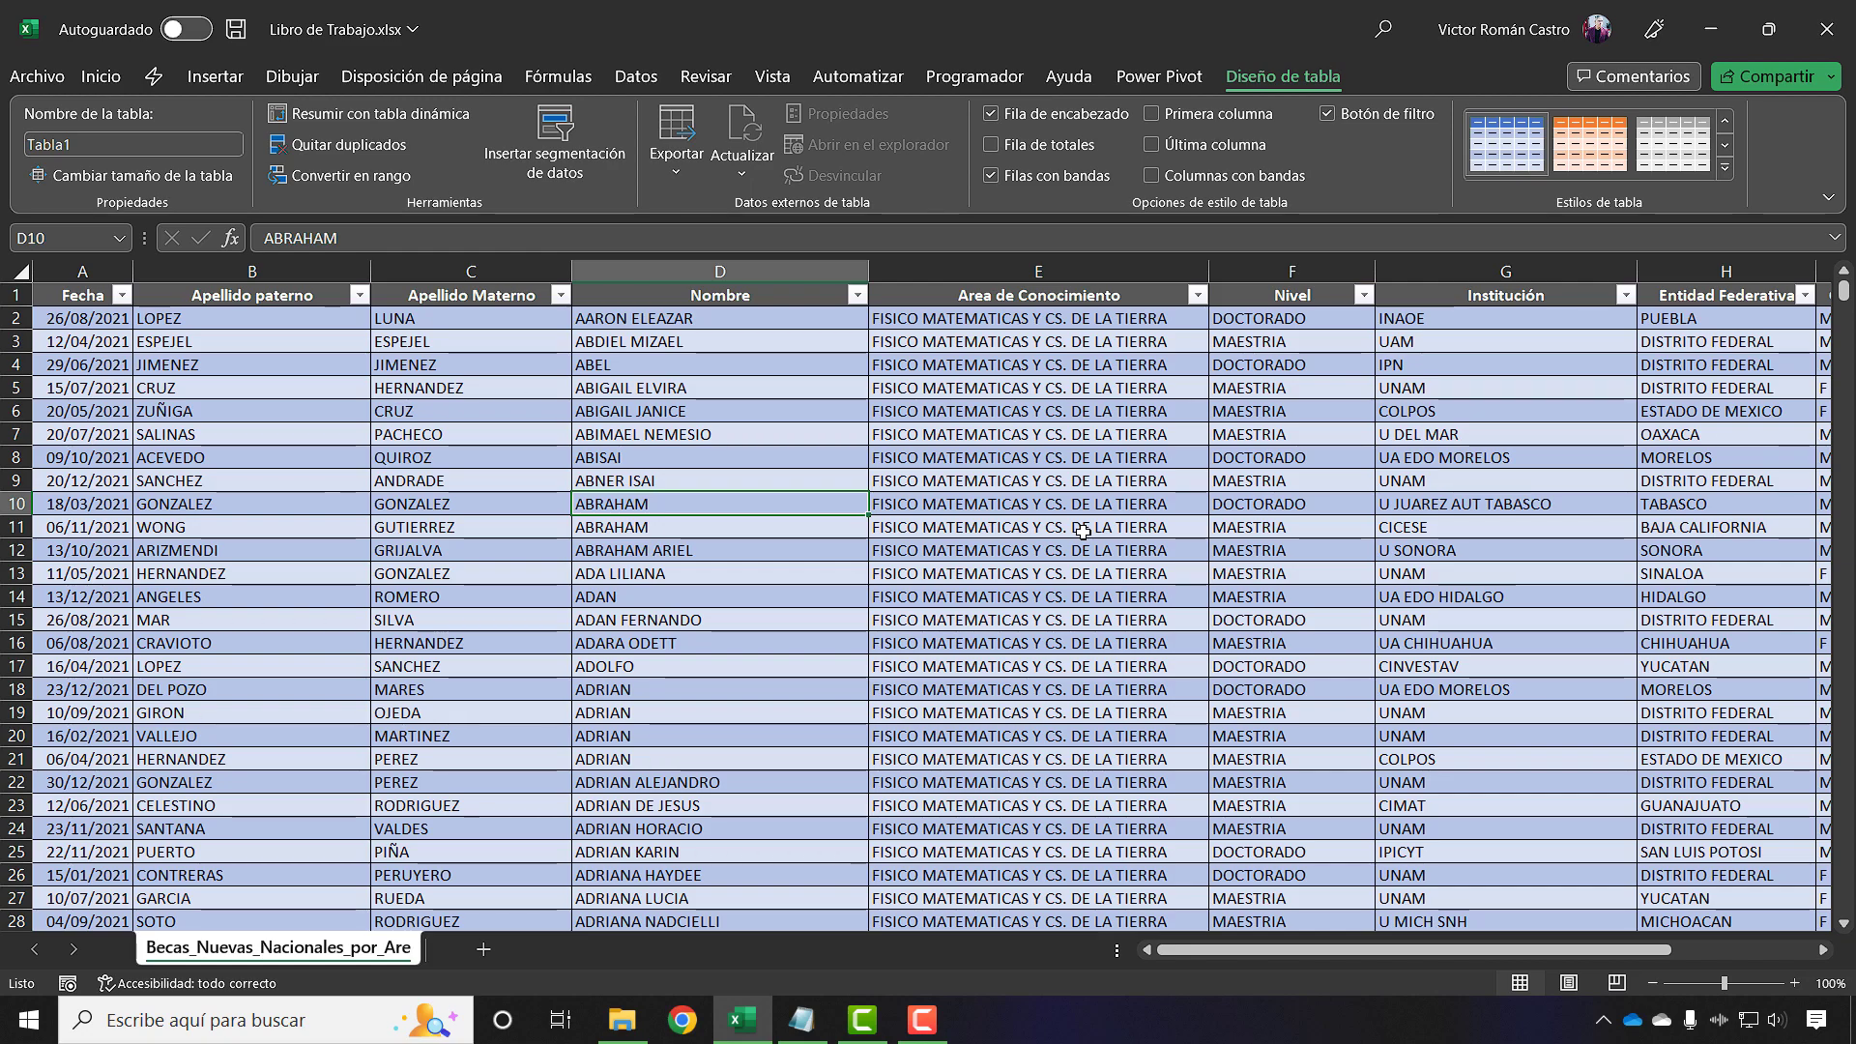
{"action": "key", "text": "ctrl+Home"}
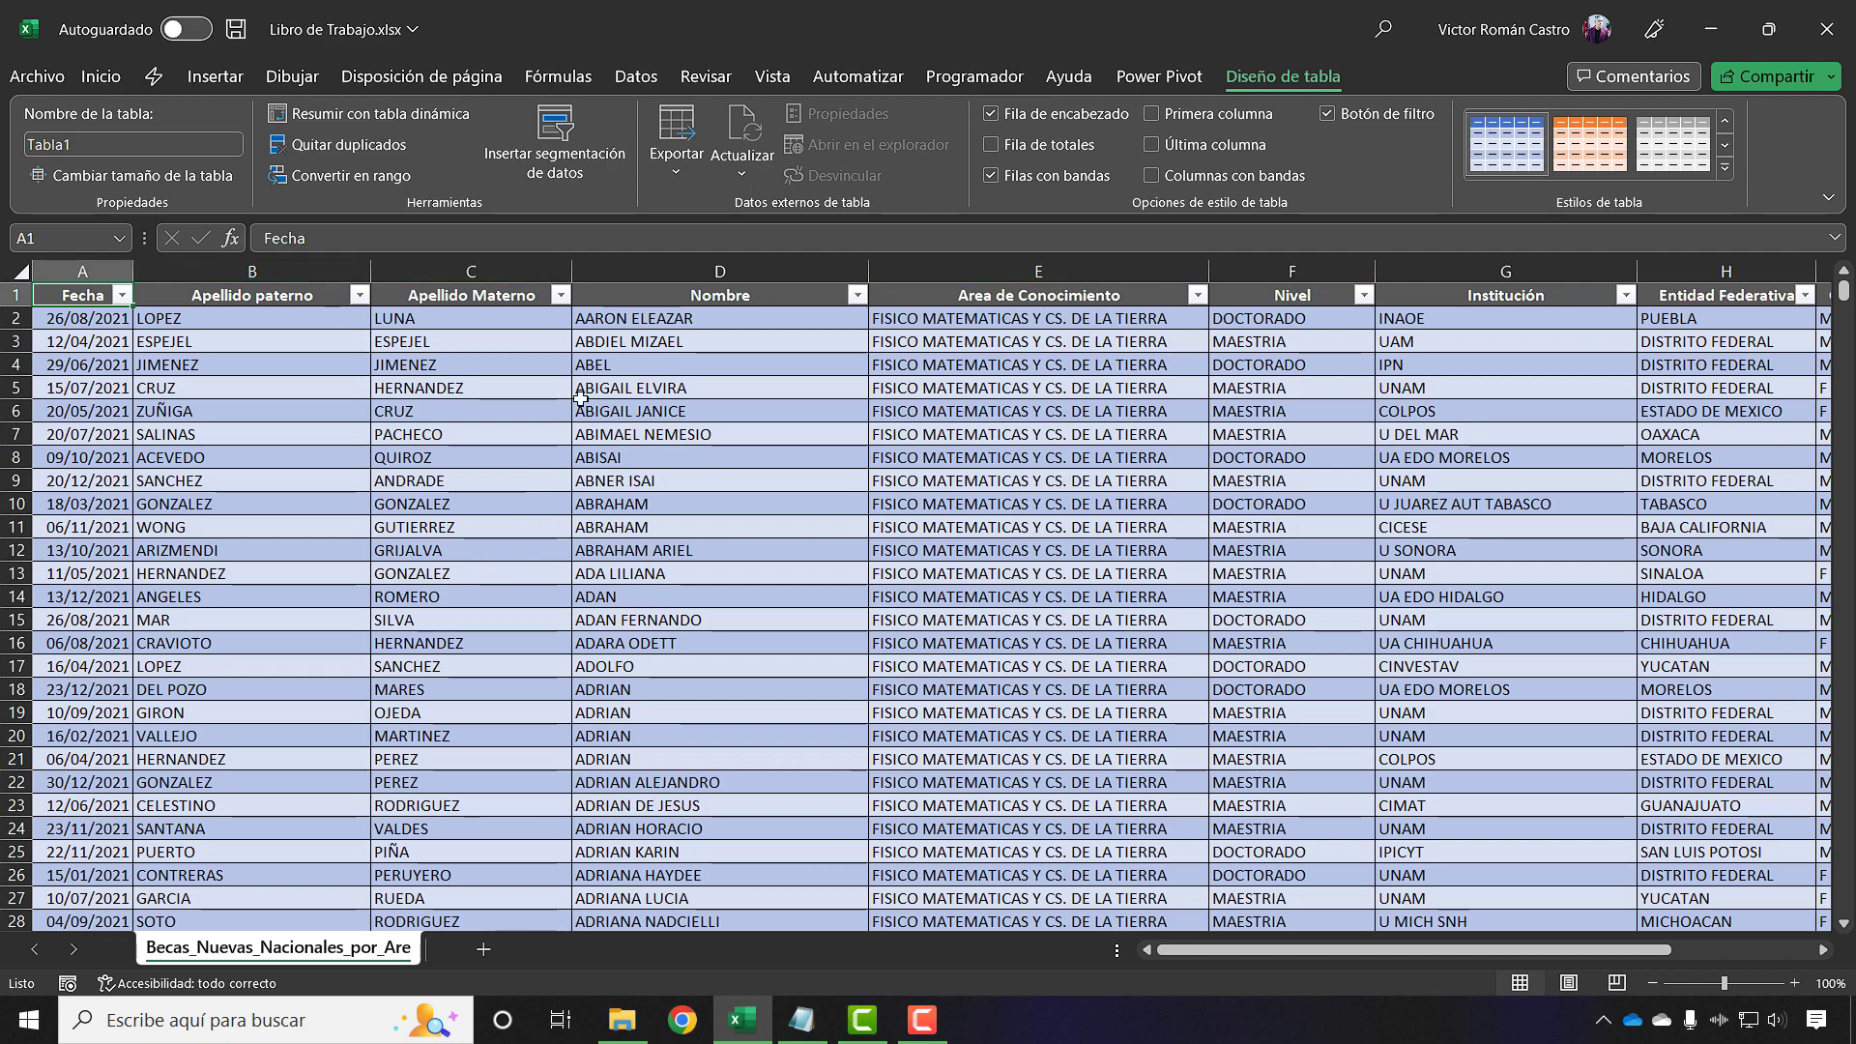
{"action": "left_click", "coordinate": [1081, 609]}
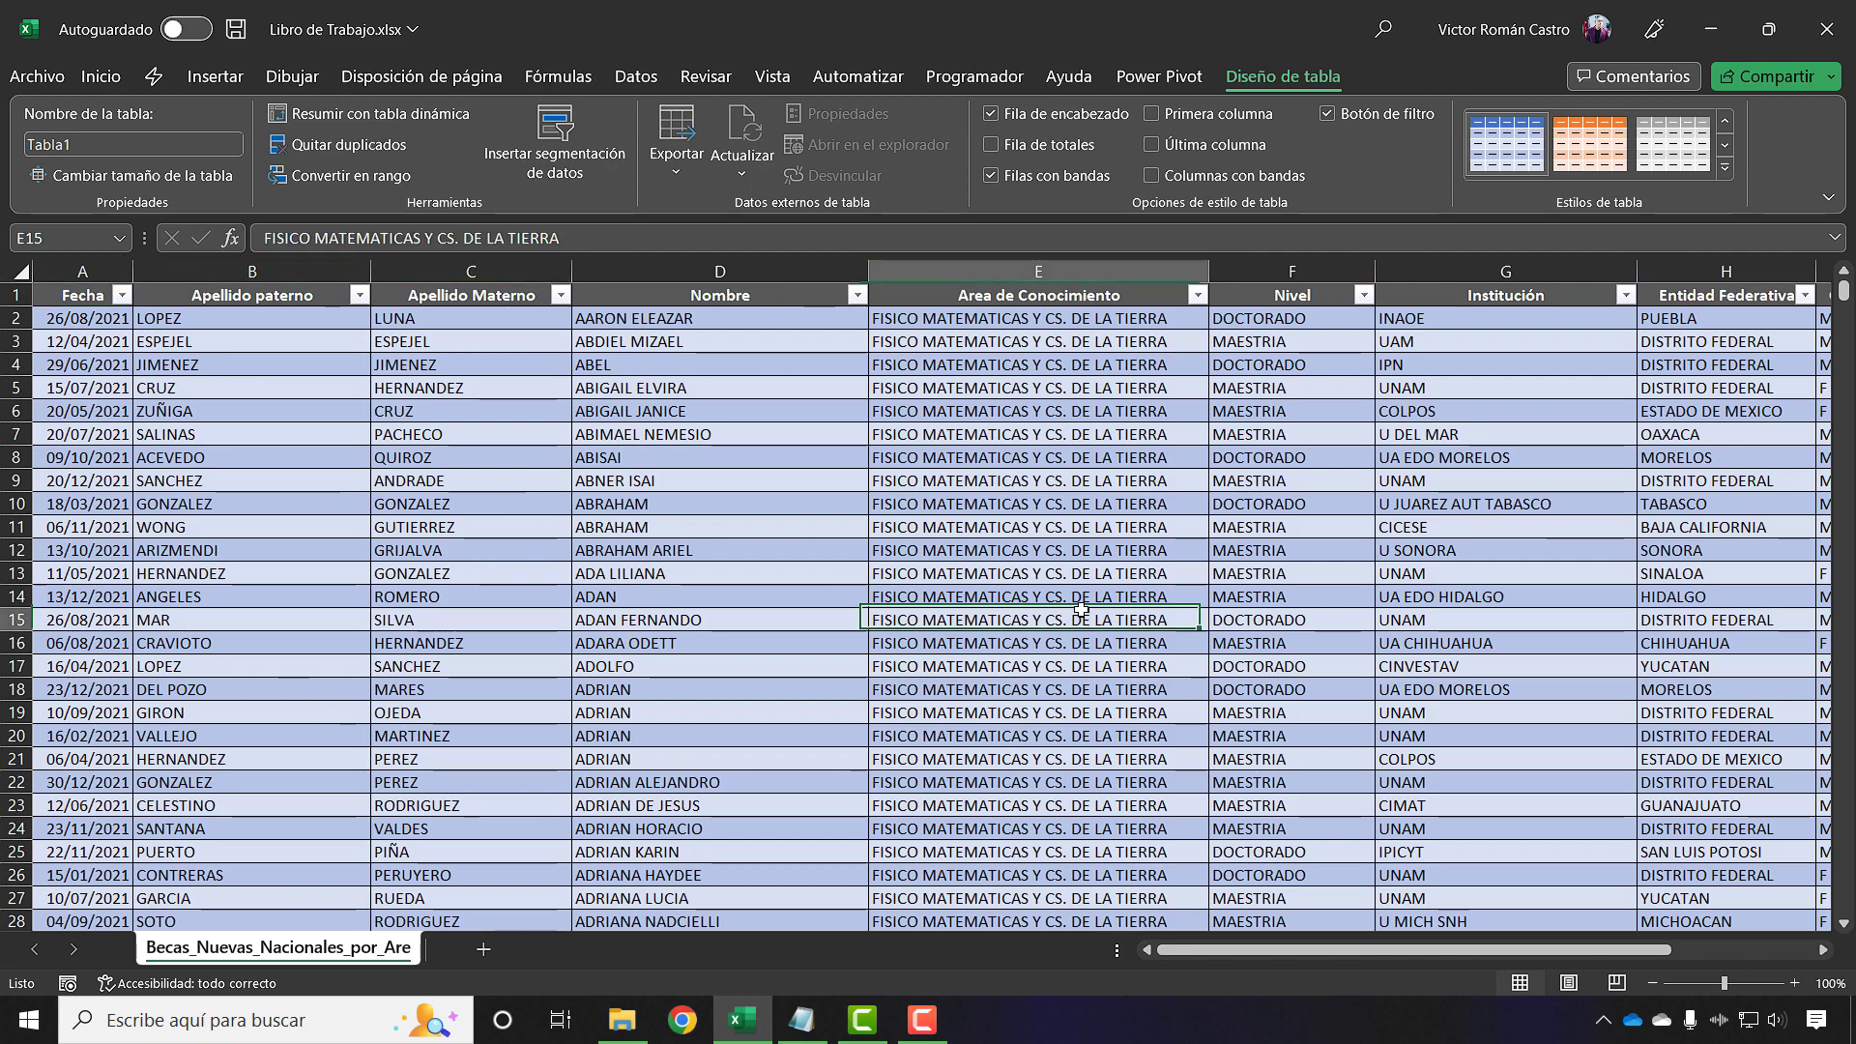
{"action": "left_click", "coordinate": [1102, 474]}
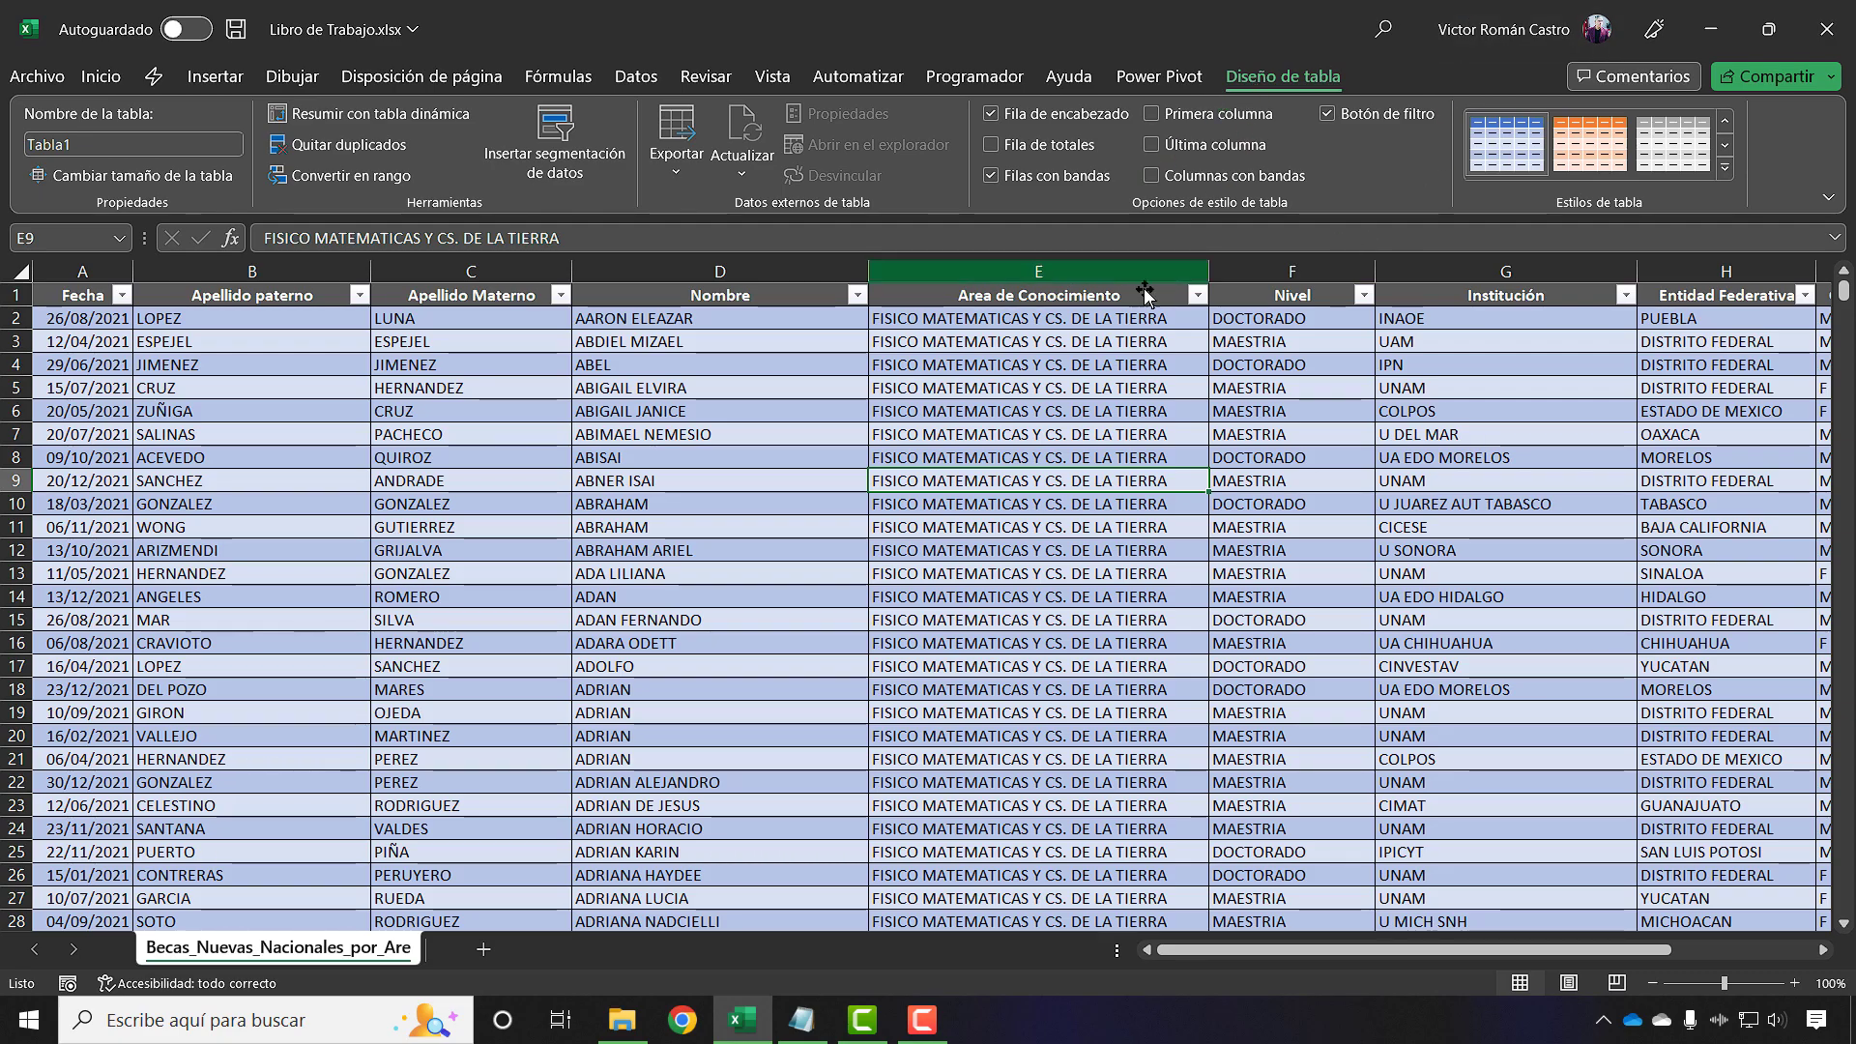
{"action": "scroll", "coordinate": [997, 435], "scroll_direction": "down", "scroll_amount": 3}
{"action": "key", "text": "ctrl+Down"}
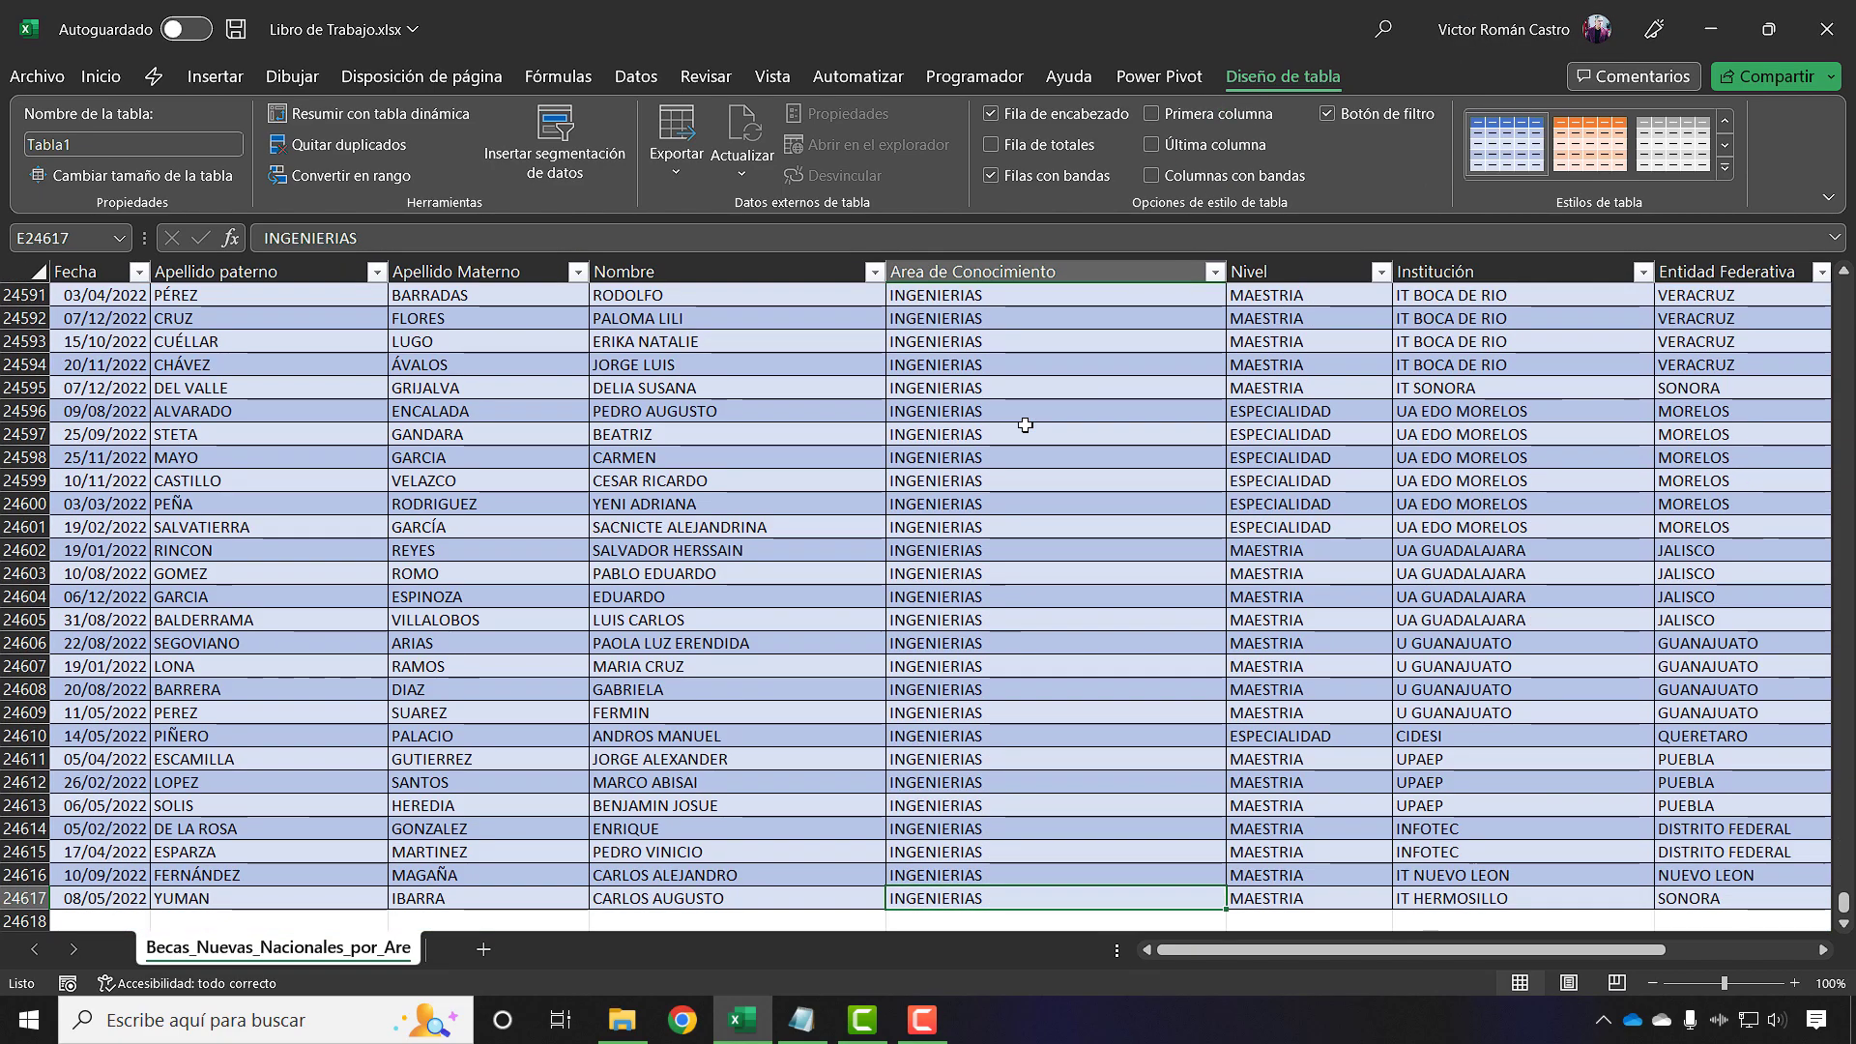
Compare the column headings and table design options with cells selected inside the table and in the empty area below it
{"action": "scroll", "coordinate": [1205, 828], "scroll_direction": "down", "scroll_amount": 3}
{"action": "left_click", "coordinate": [1165, 412]}
{"action": "left_click", "coordinate": [1006, 527]}
{"action": "left_click", "coordinate": [1291, 511]}
{"action": "left_click", "coordinate": [1111, 505]}
{"action": "left_click", "coordinate": [1131, 435]}
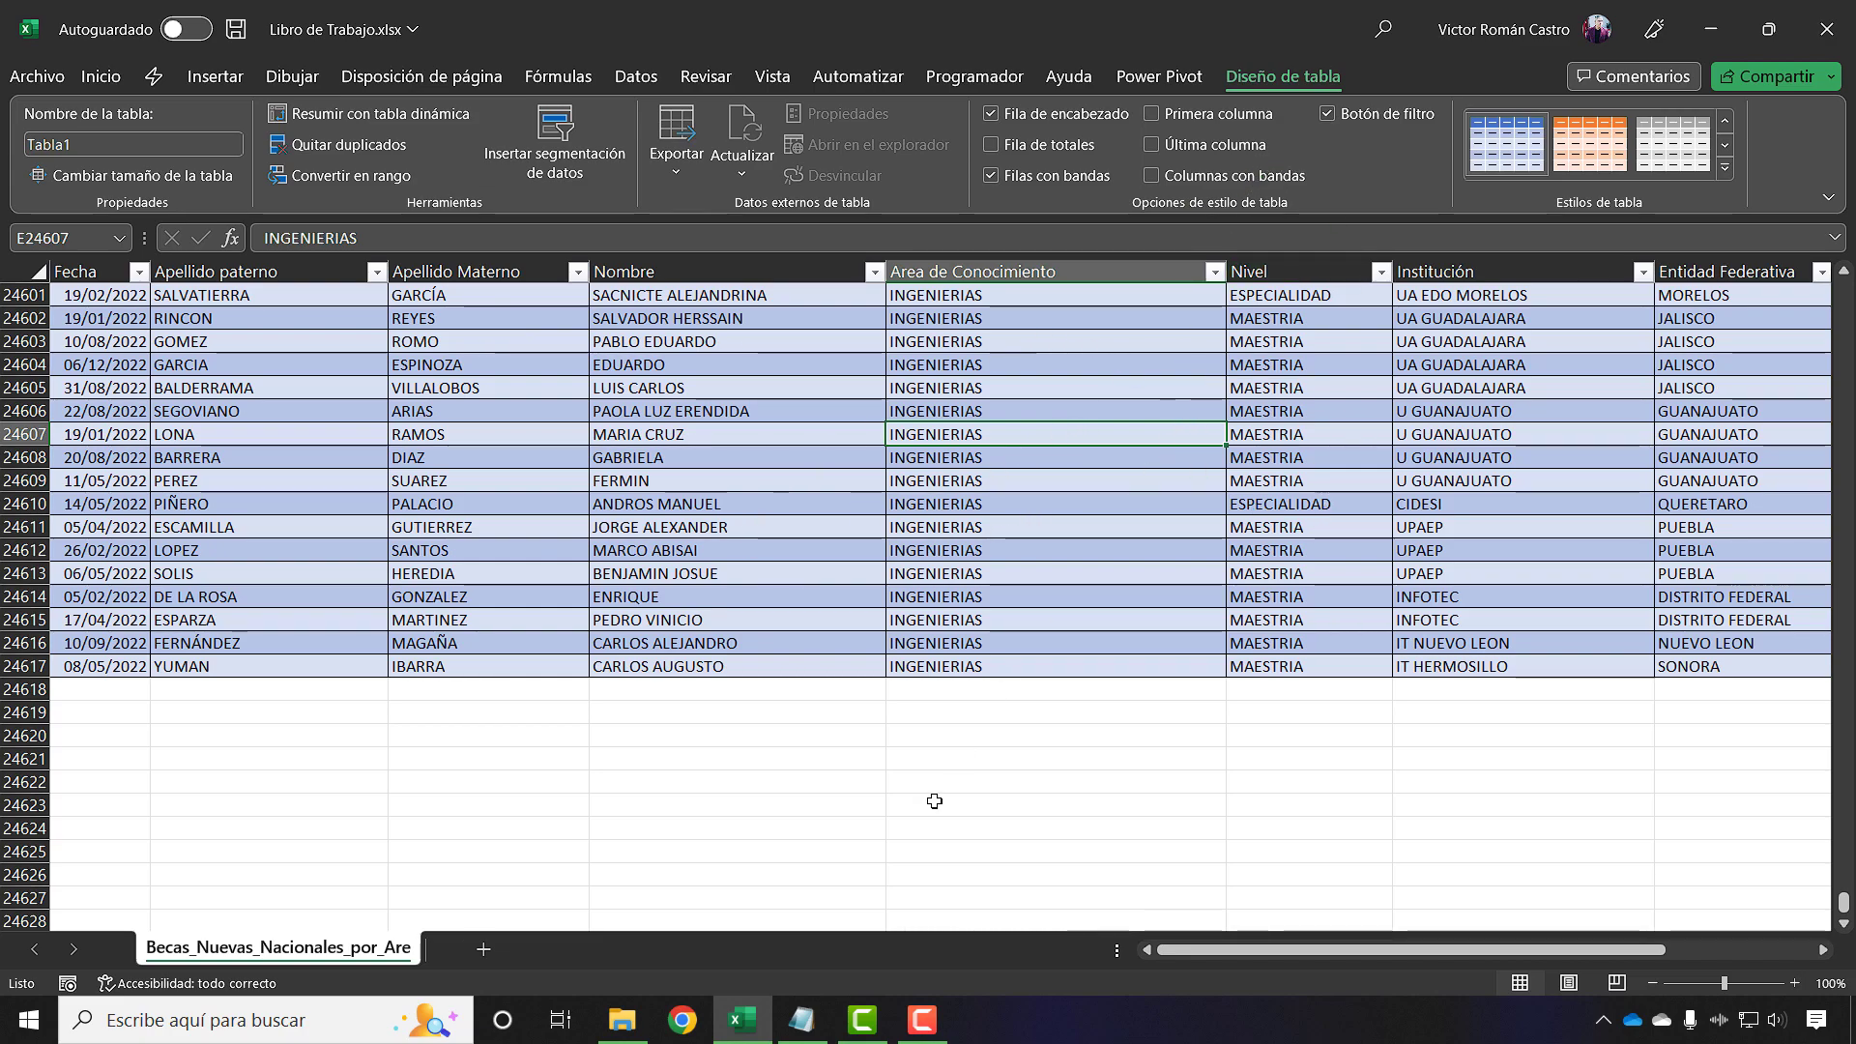
{"action": "left_click", "coordinate": [1093, 843]}
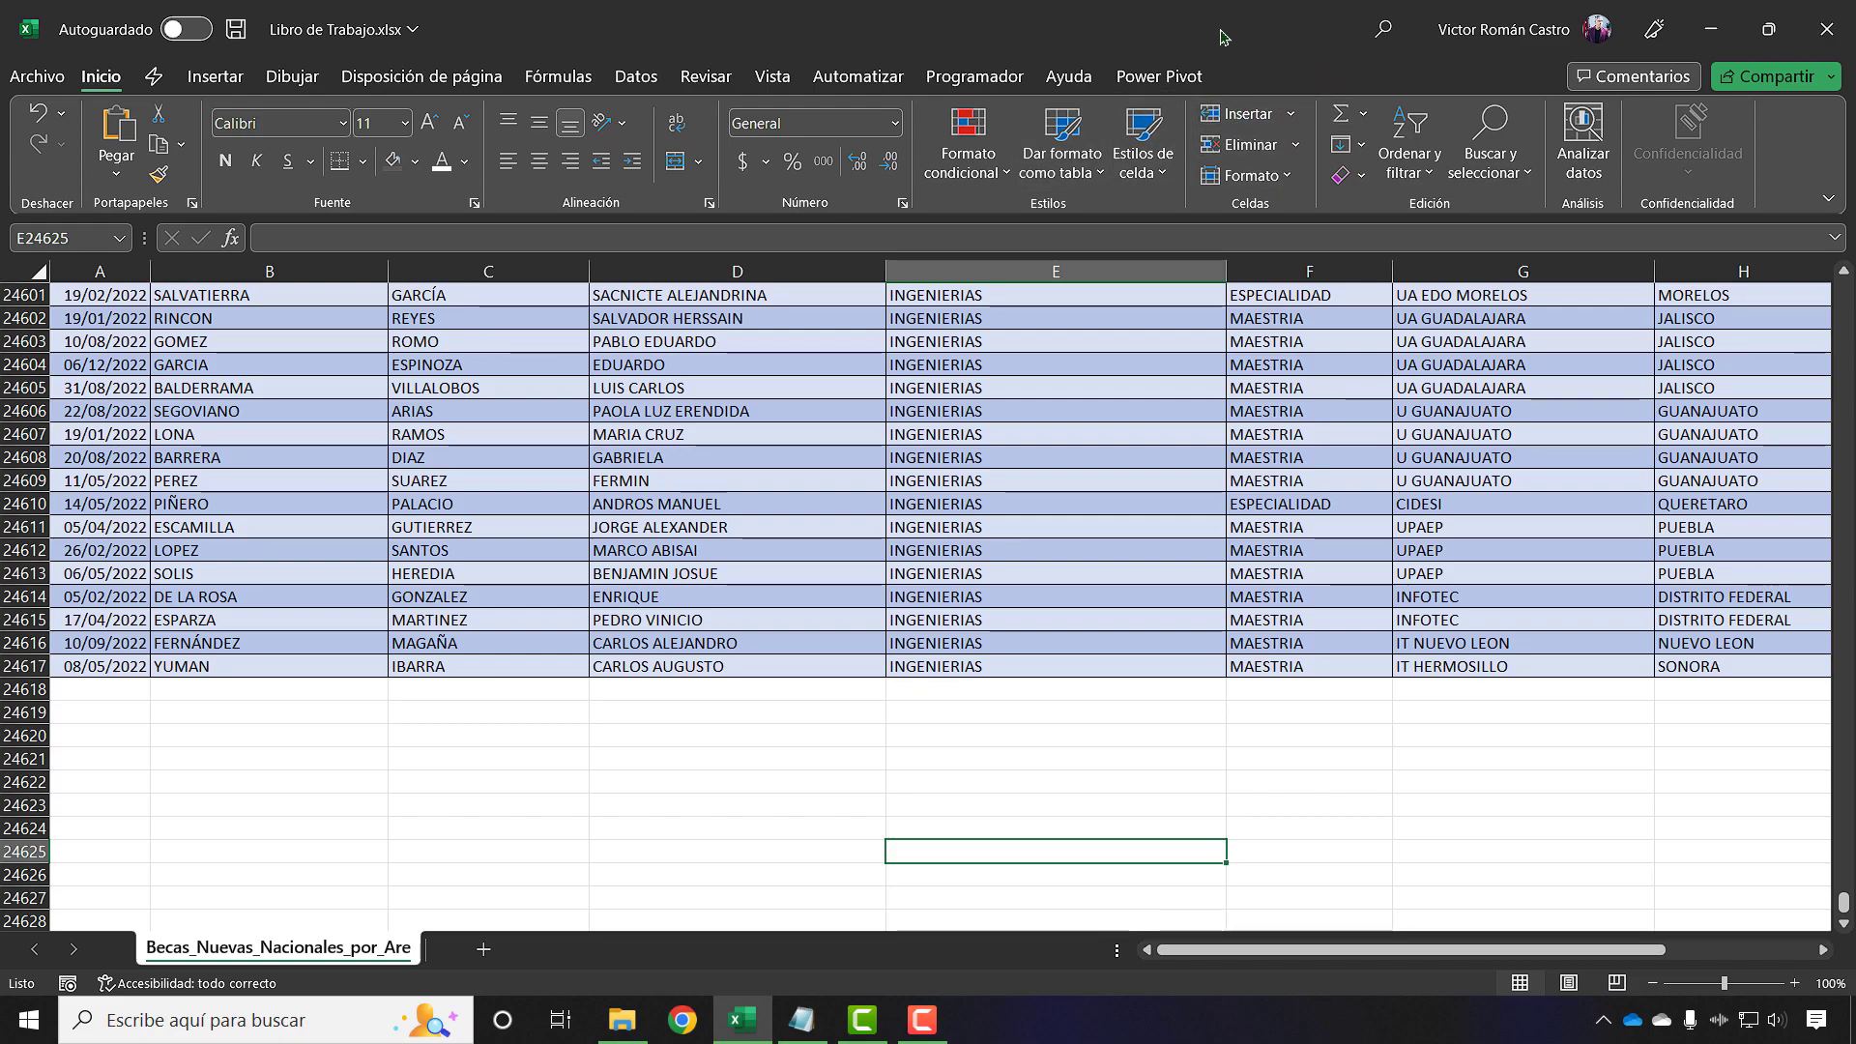
{"action": "left_click", "coordinate": [1078, 522]}
{"action": "left_click", "coordinate": [1283, 77]}
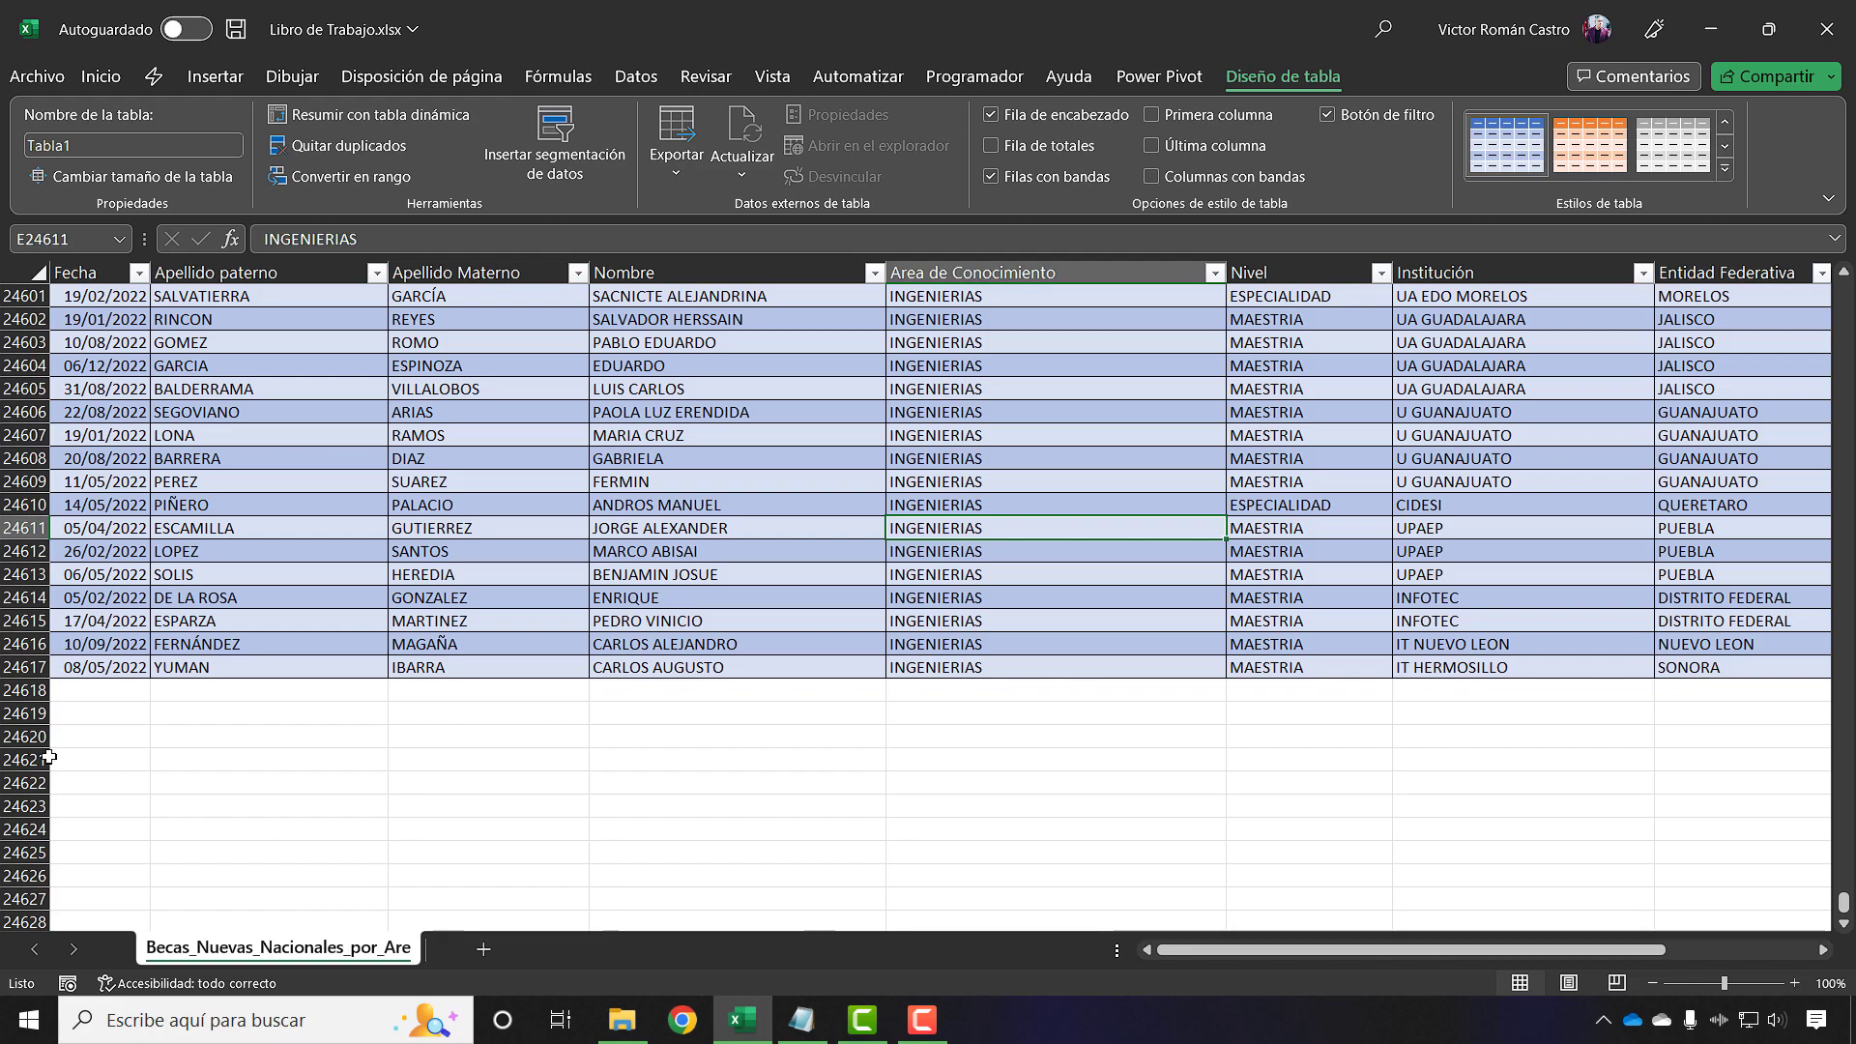
Copy the record in row 24609 and paste it directly below the table, starting at A24618
{"action": "left_click", "coordinate": [96, 681]}
{"action": "key", "text": "Up"}
{"action": "key", "text": "Up"}
{"action": "key", "text": "Up"}
{"action": "key", "text": "Up"}
{"action": "key", "text": "Up"}
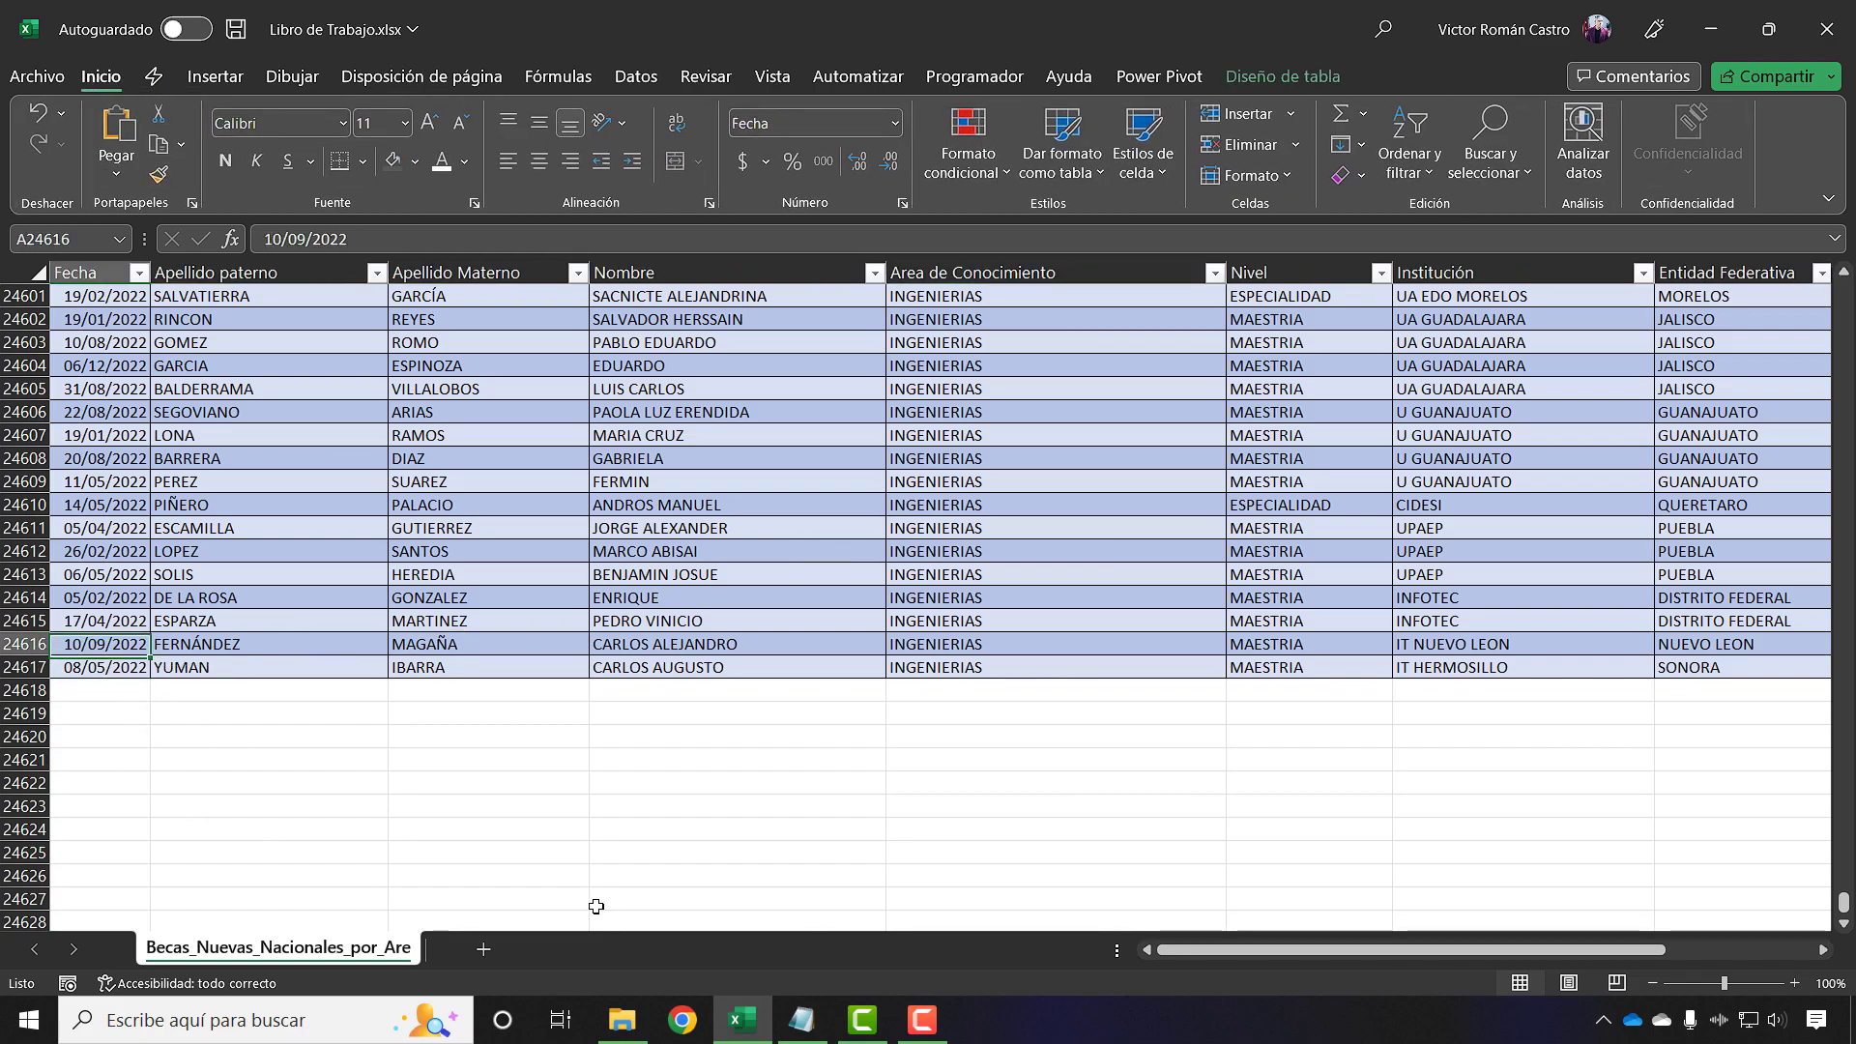
{"action": "key", "text": "Up"}
{"action": "key", "text": "Up"}
{"action": "key", "text": "Up"}
{"action": "key", "text": "ctrl+shift+Right"}
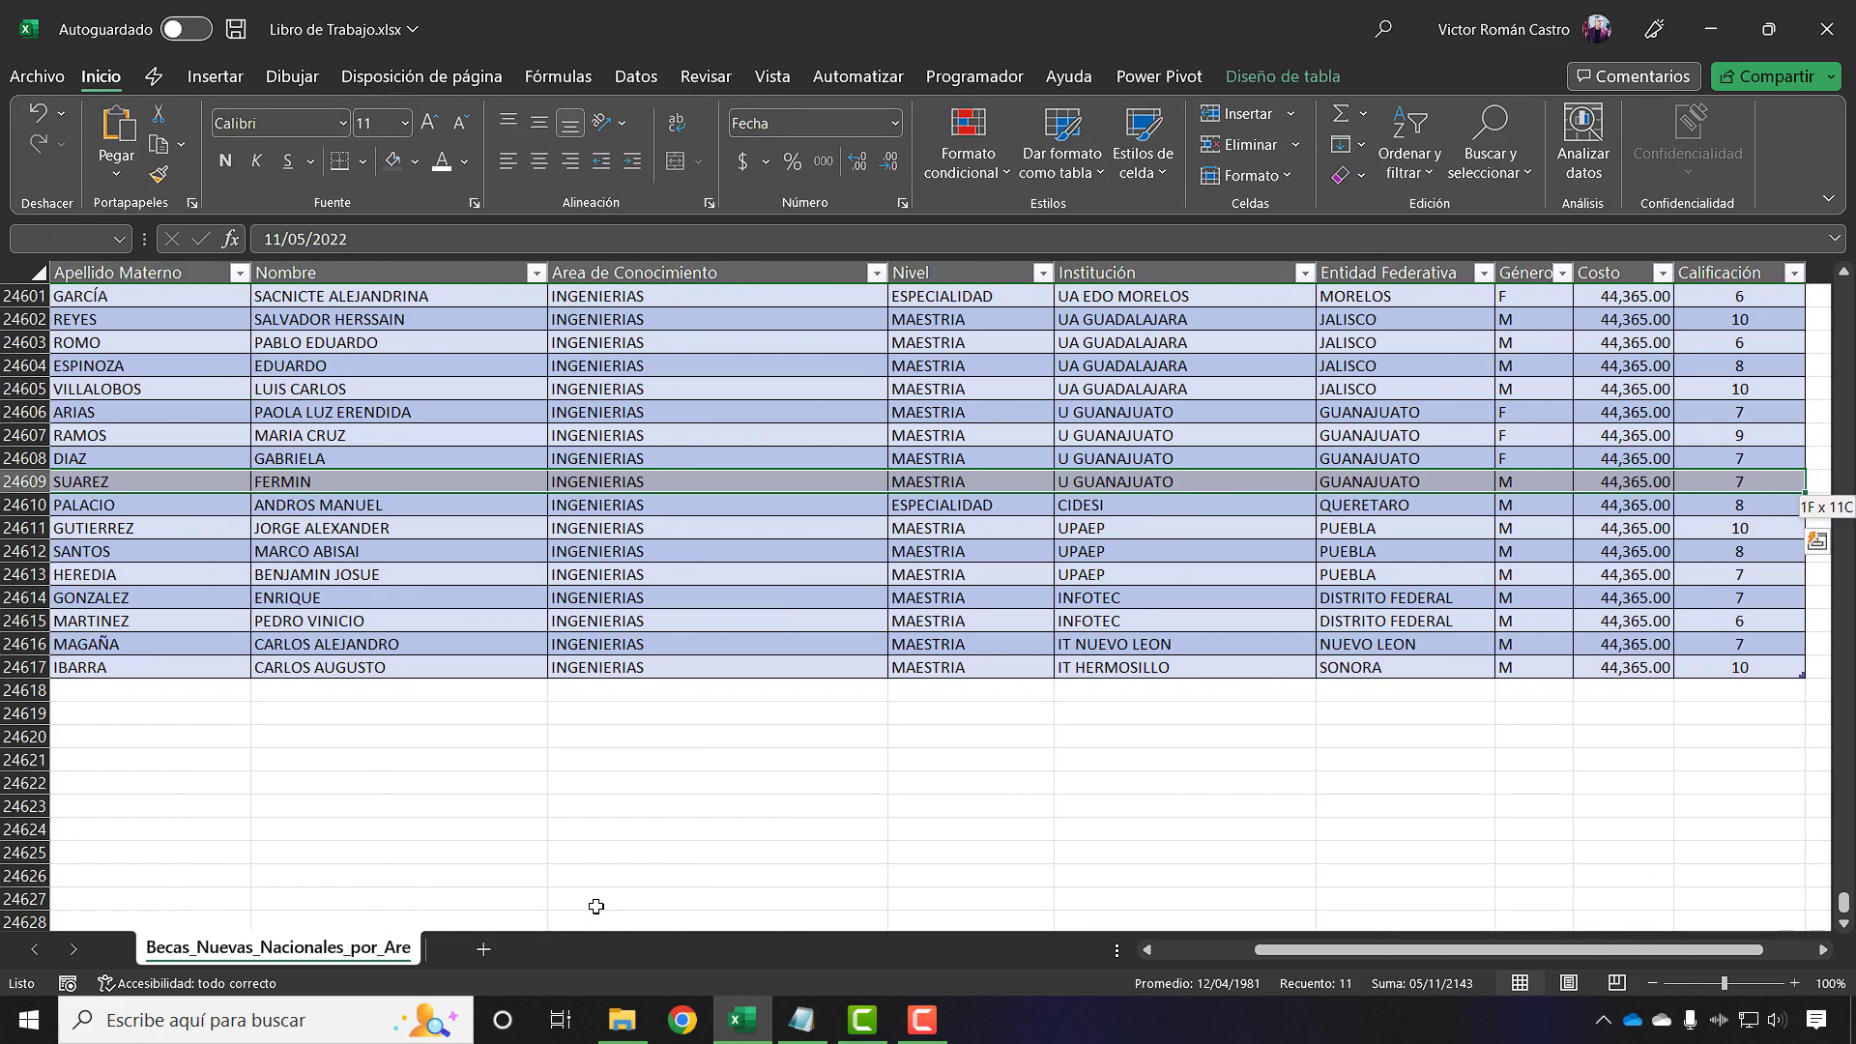
{"action": "key", "text": "ctrl+c"}
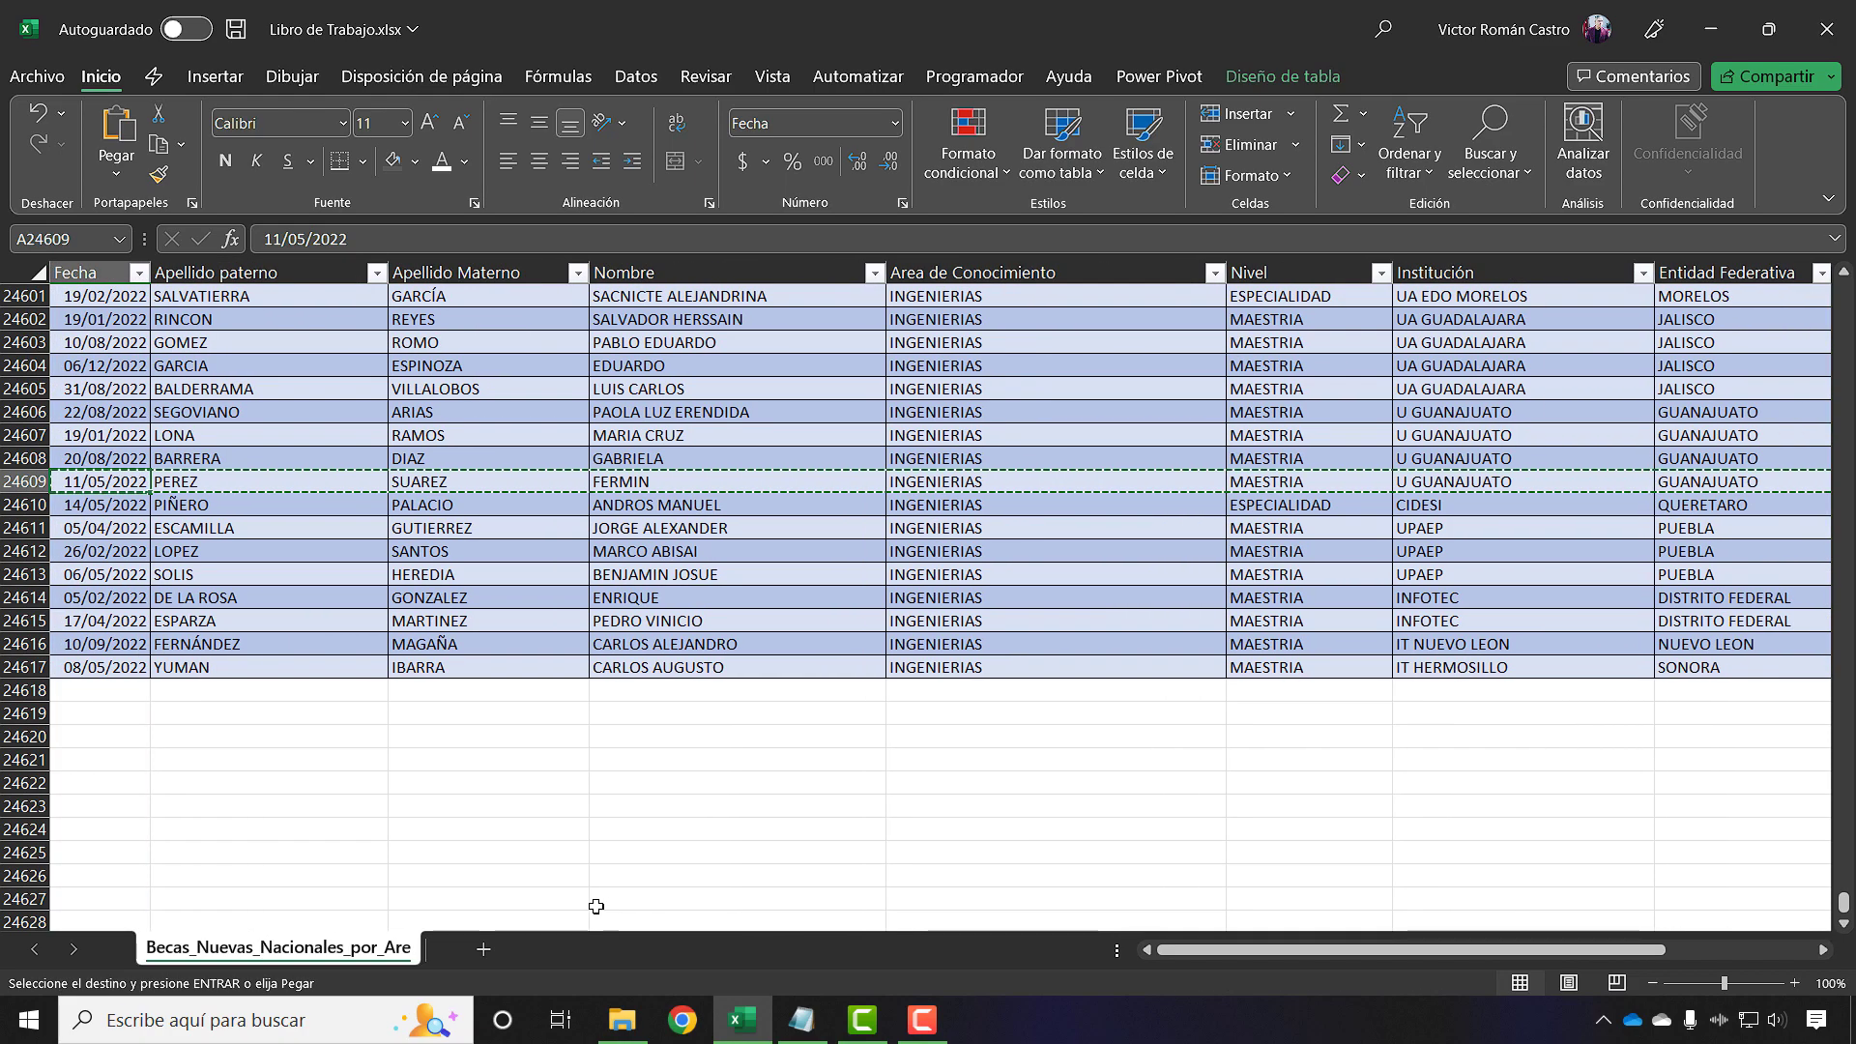
{"action": "right_click", "coordinate": [101, 694]}
{"action": "left_click", "coordinate": [205, 435]}
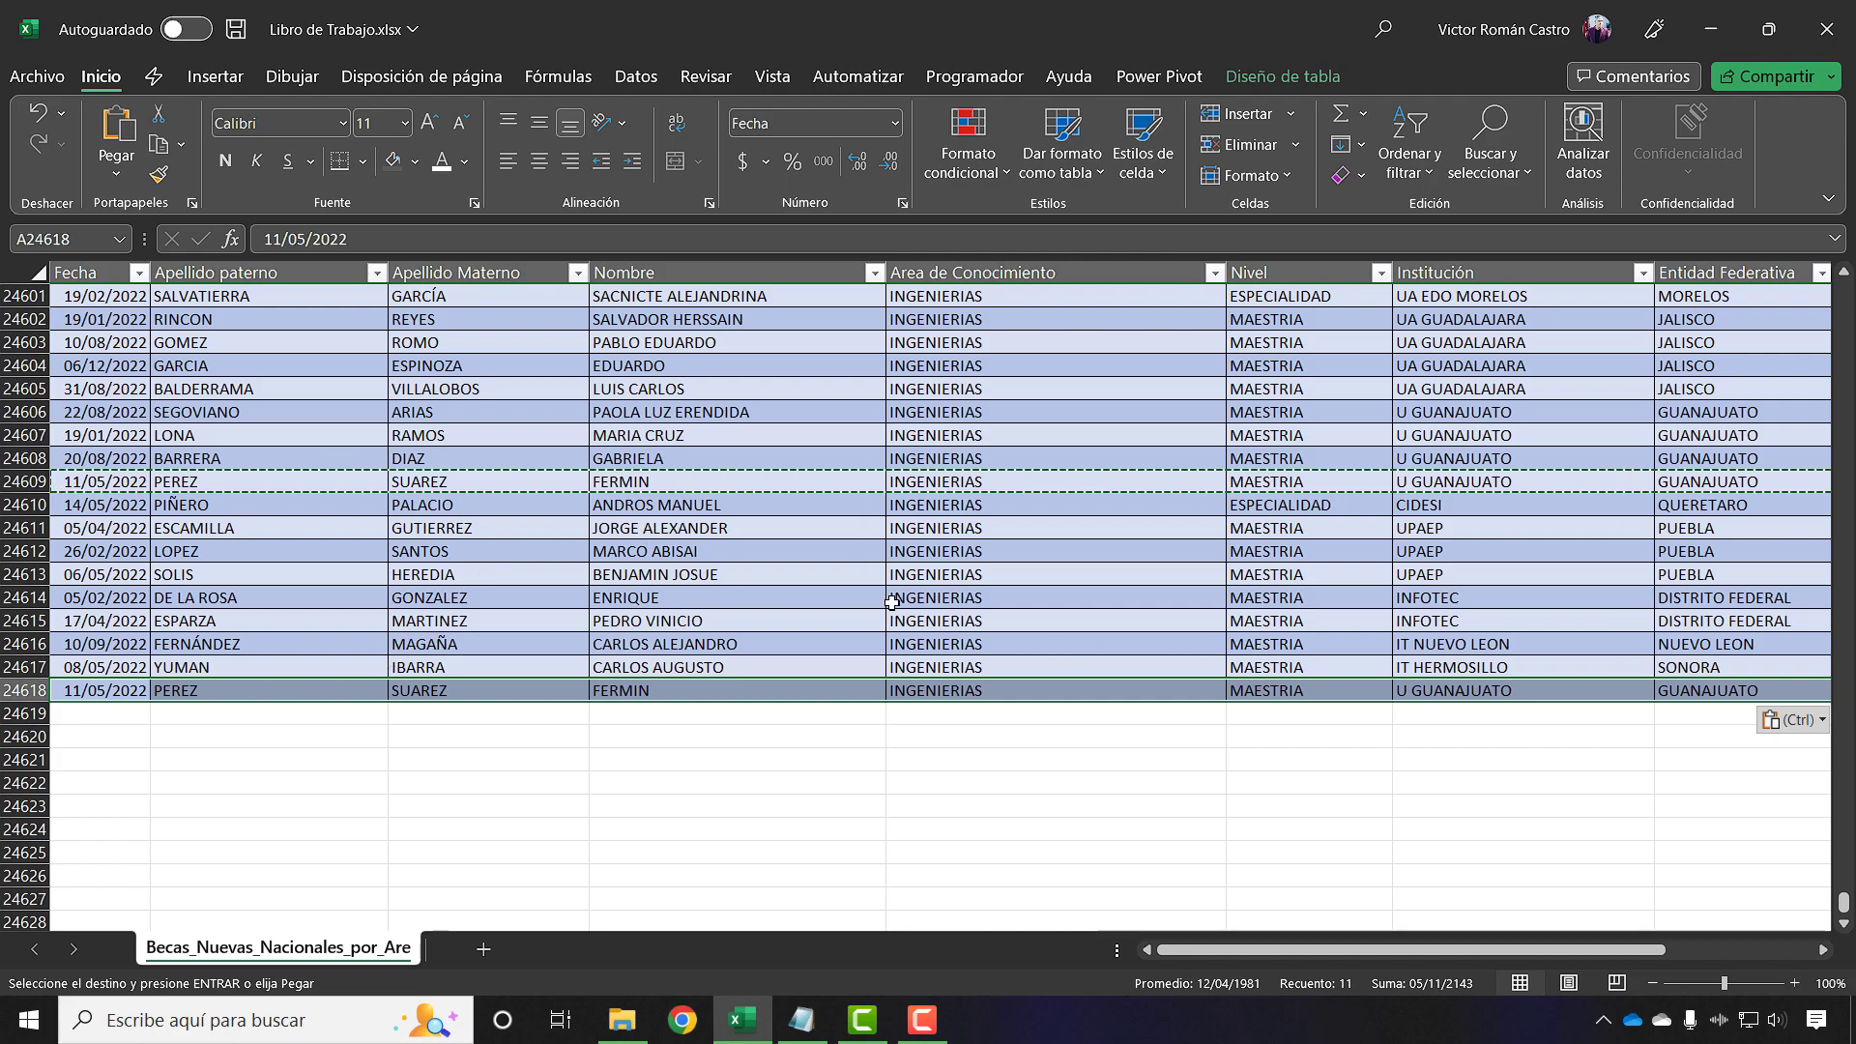
{"action": "left_click", "coordinate": [1282, 76]}
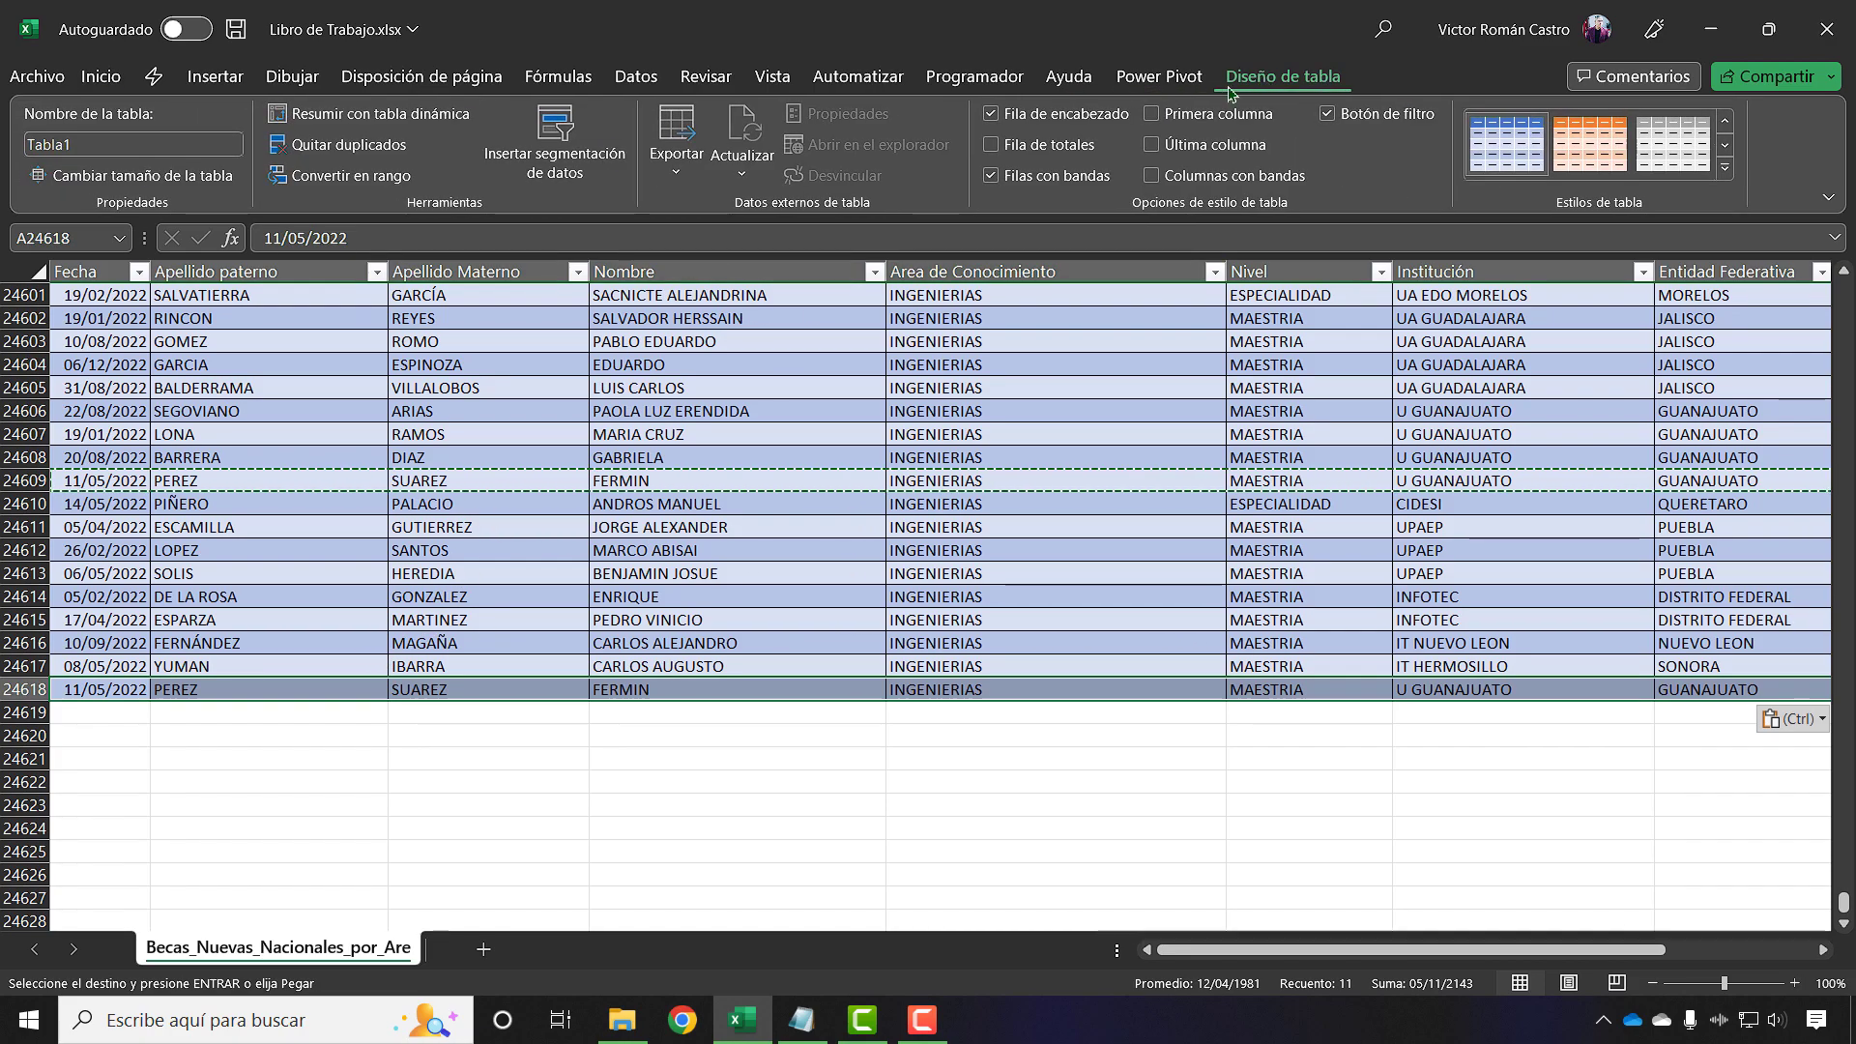
Copy the records in rows 24611 to 24618 and paste them directly below the table, starting at A24619
{"action": "left_click", "coordinate": [89, 528]}
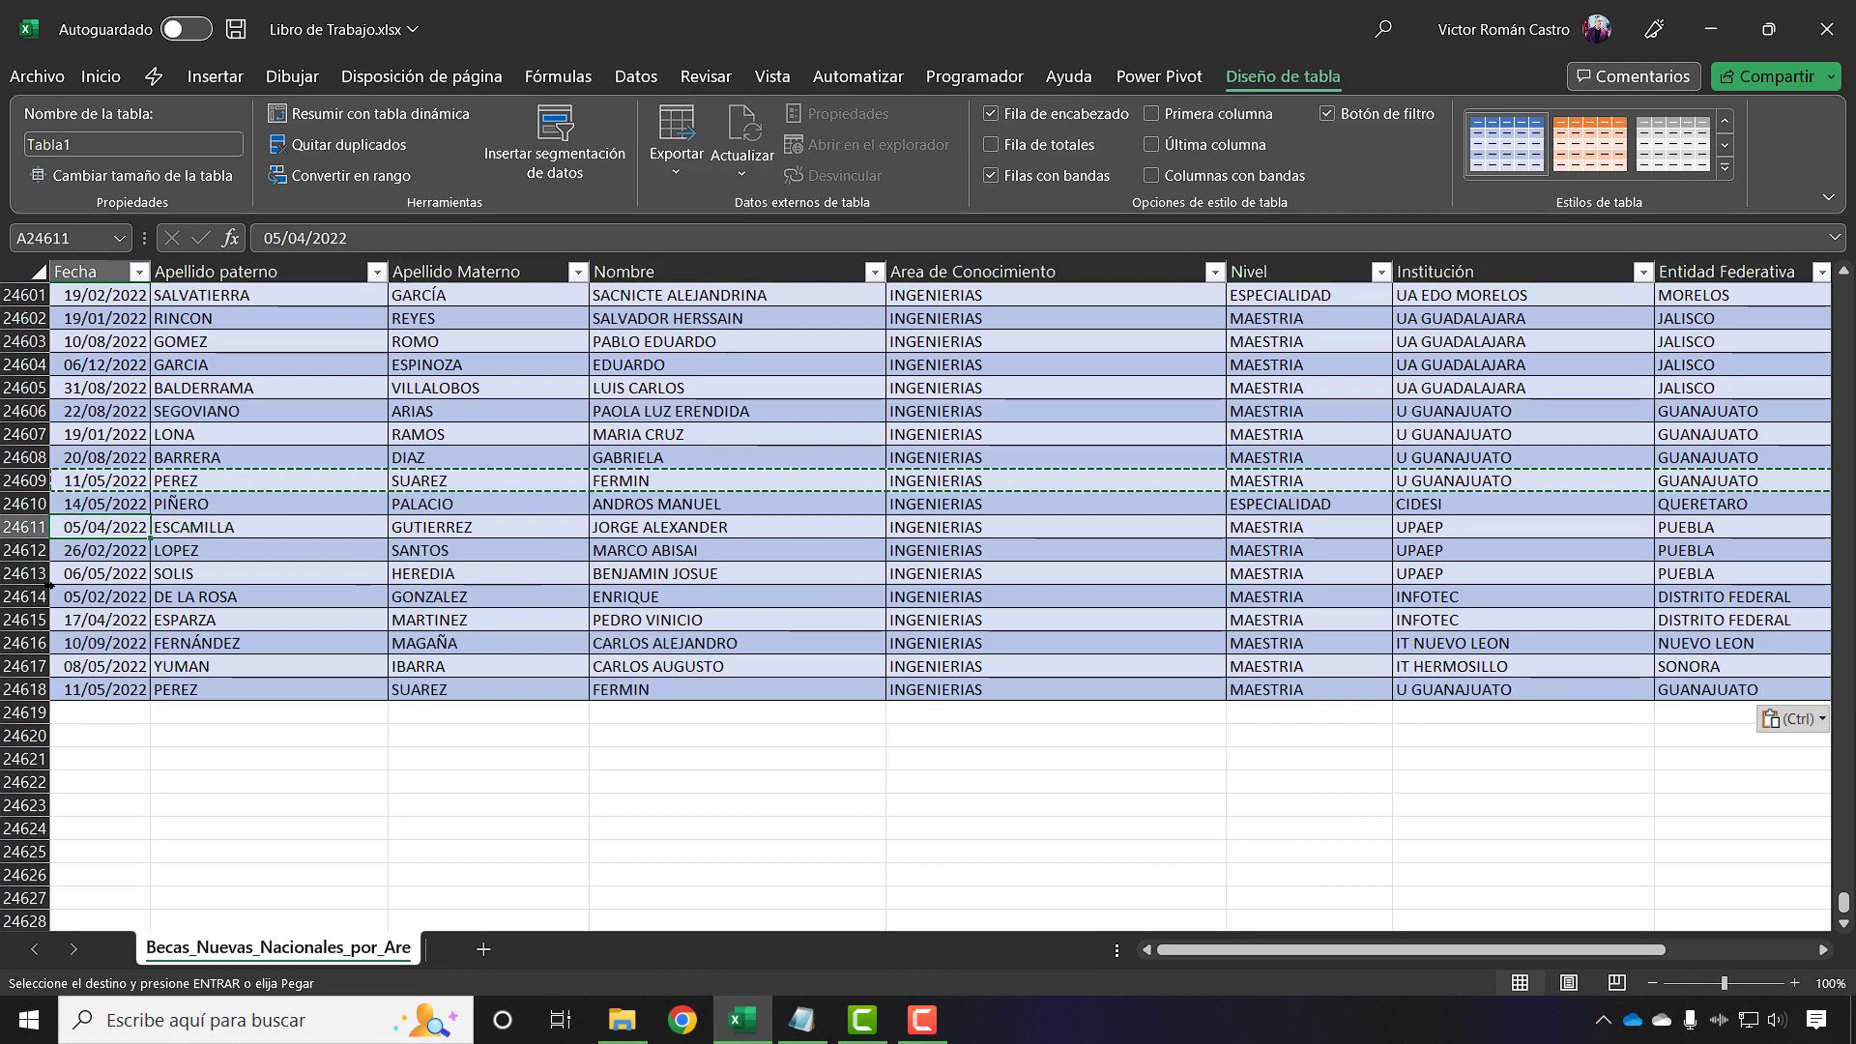
{"action": "key", "text": "ctrl+shift+Down"}
{"action": "key", "text": "ctrl+shift+Right"}
{"action": "key", "text": "ctrl+c"}
{"action": "key", "text": "Left"}
{"action": "key", "text": "Down"}
{"action": "key", "text": "Down"}
{"action": "key", "text": "Down"}
{"action": "key", "text": "Down"}
{"action": "key", "text": "Down"}
{"action": "key", "text": "Down"}
{"action": "key", "text": "Down"}
{"action": "key", "text": "Down"}
{"action": "key", "text": "ctrl+v"}
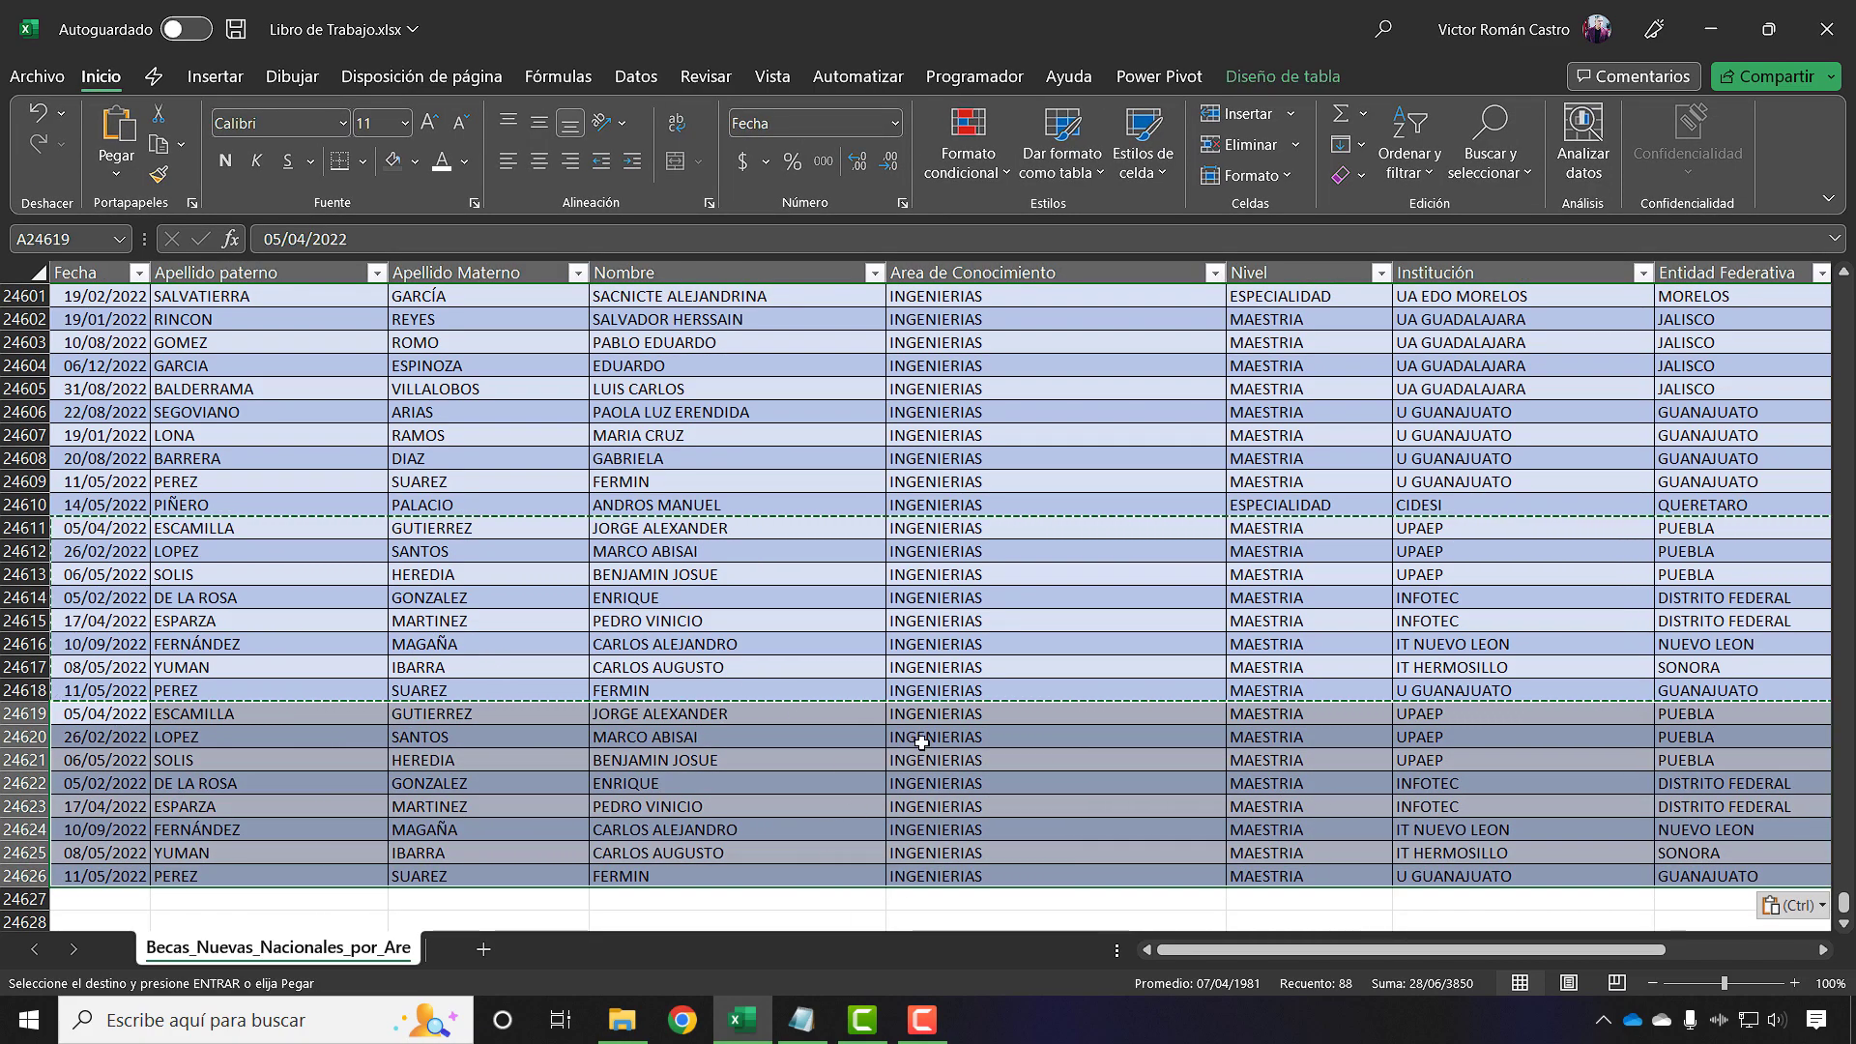
{"action": "left_click", "coordinate": [977, 669]}
{"action": "key", "text": "Escape"}
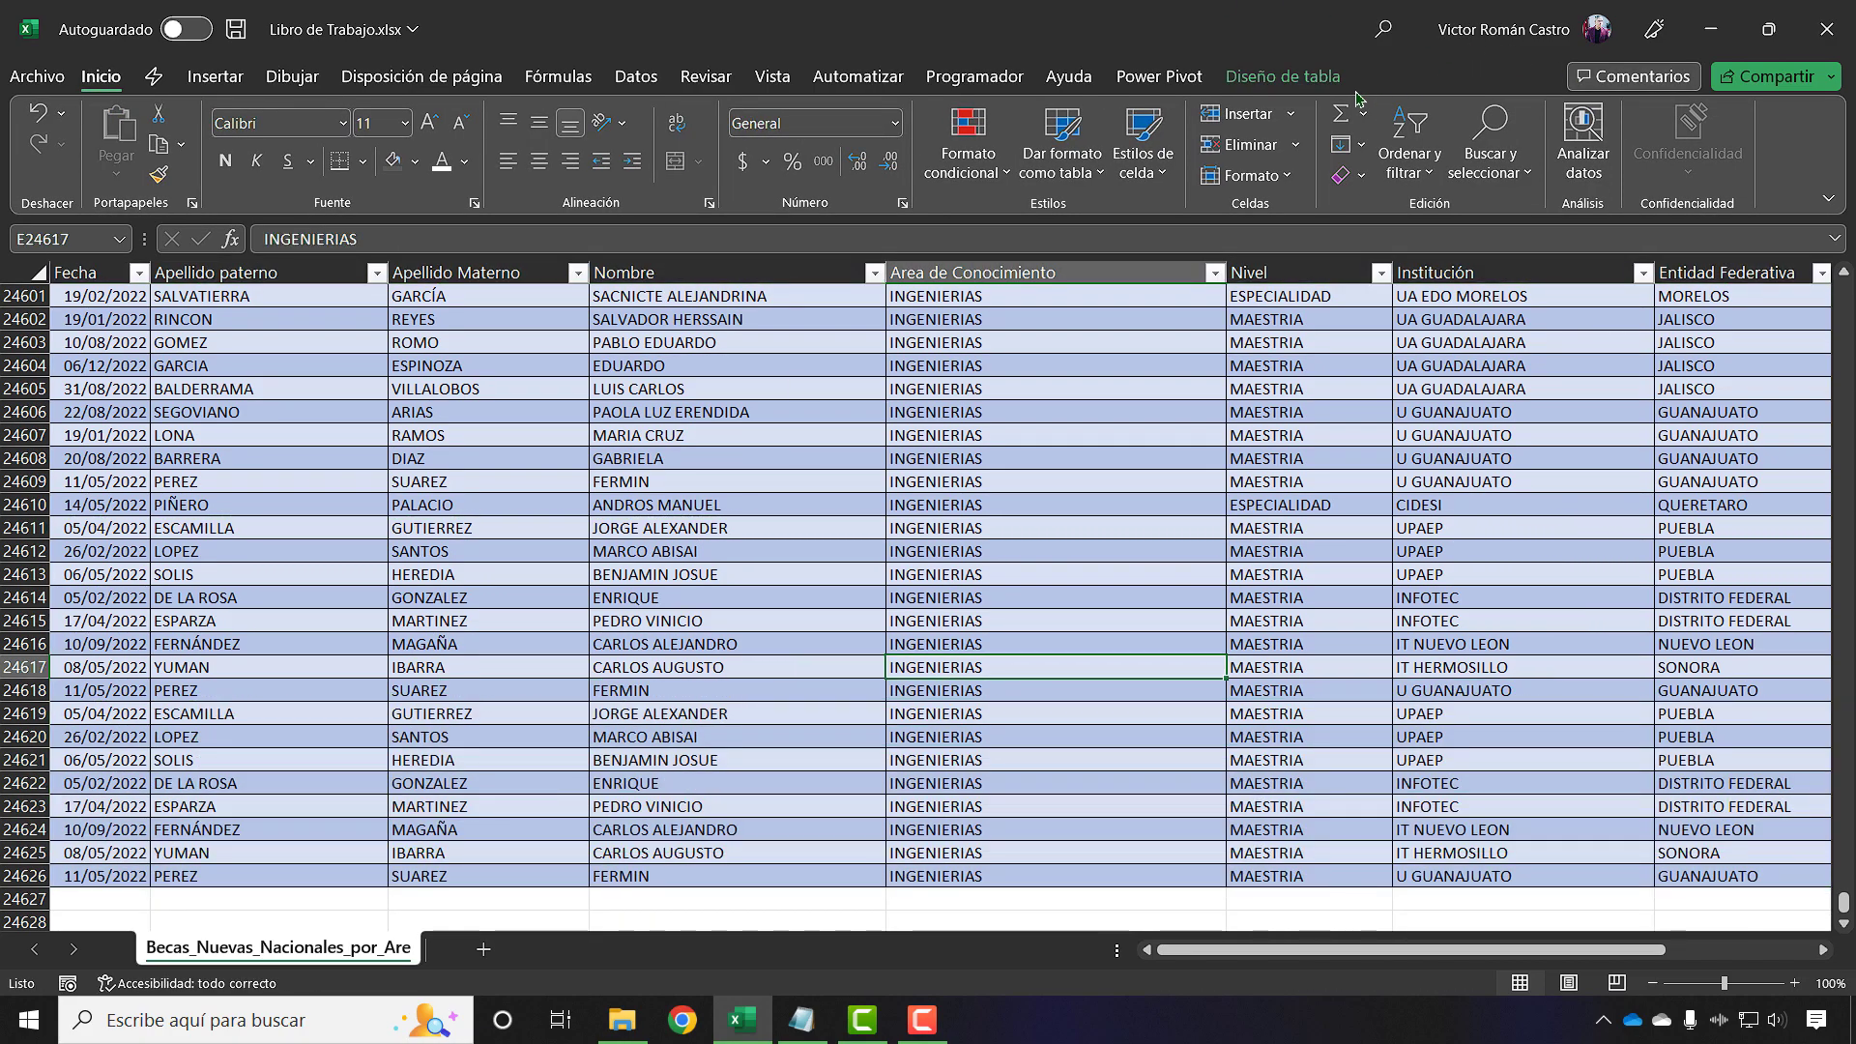
Add a new table column next to Calificación by entering the header ESPACIOS in cell L1
{"action": "left_click", "coordinate": [1282, 76]}
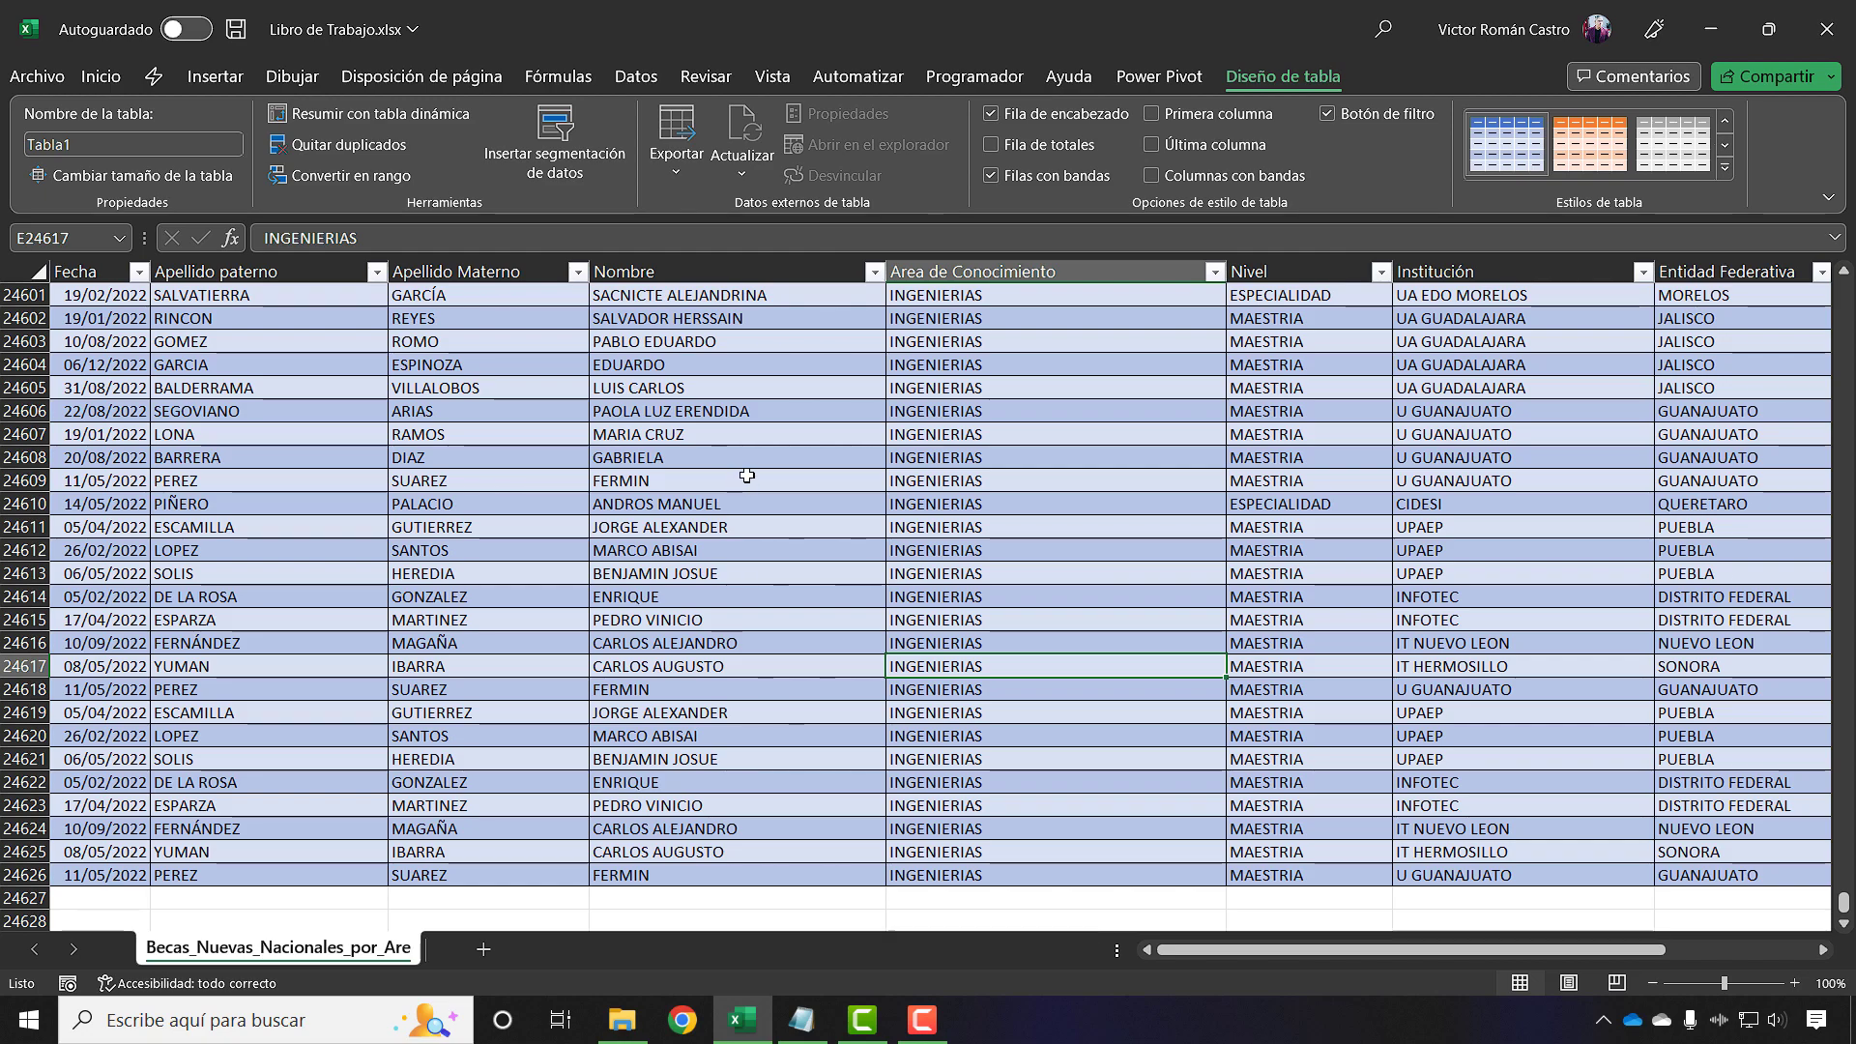
{"action": "left_click", "coordinate": [1276, 624]}
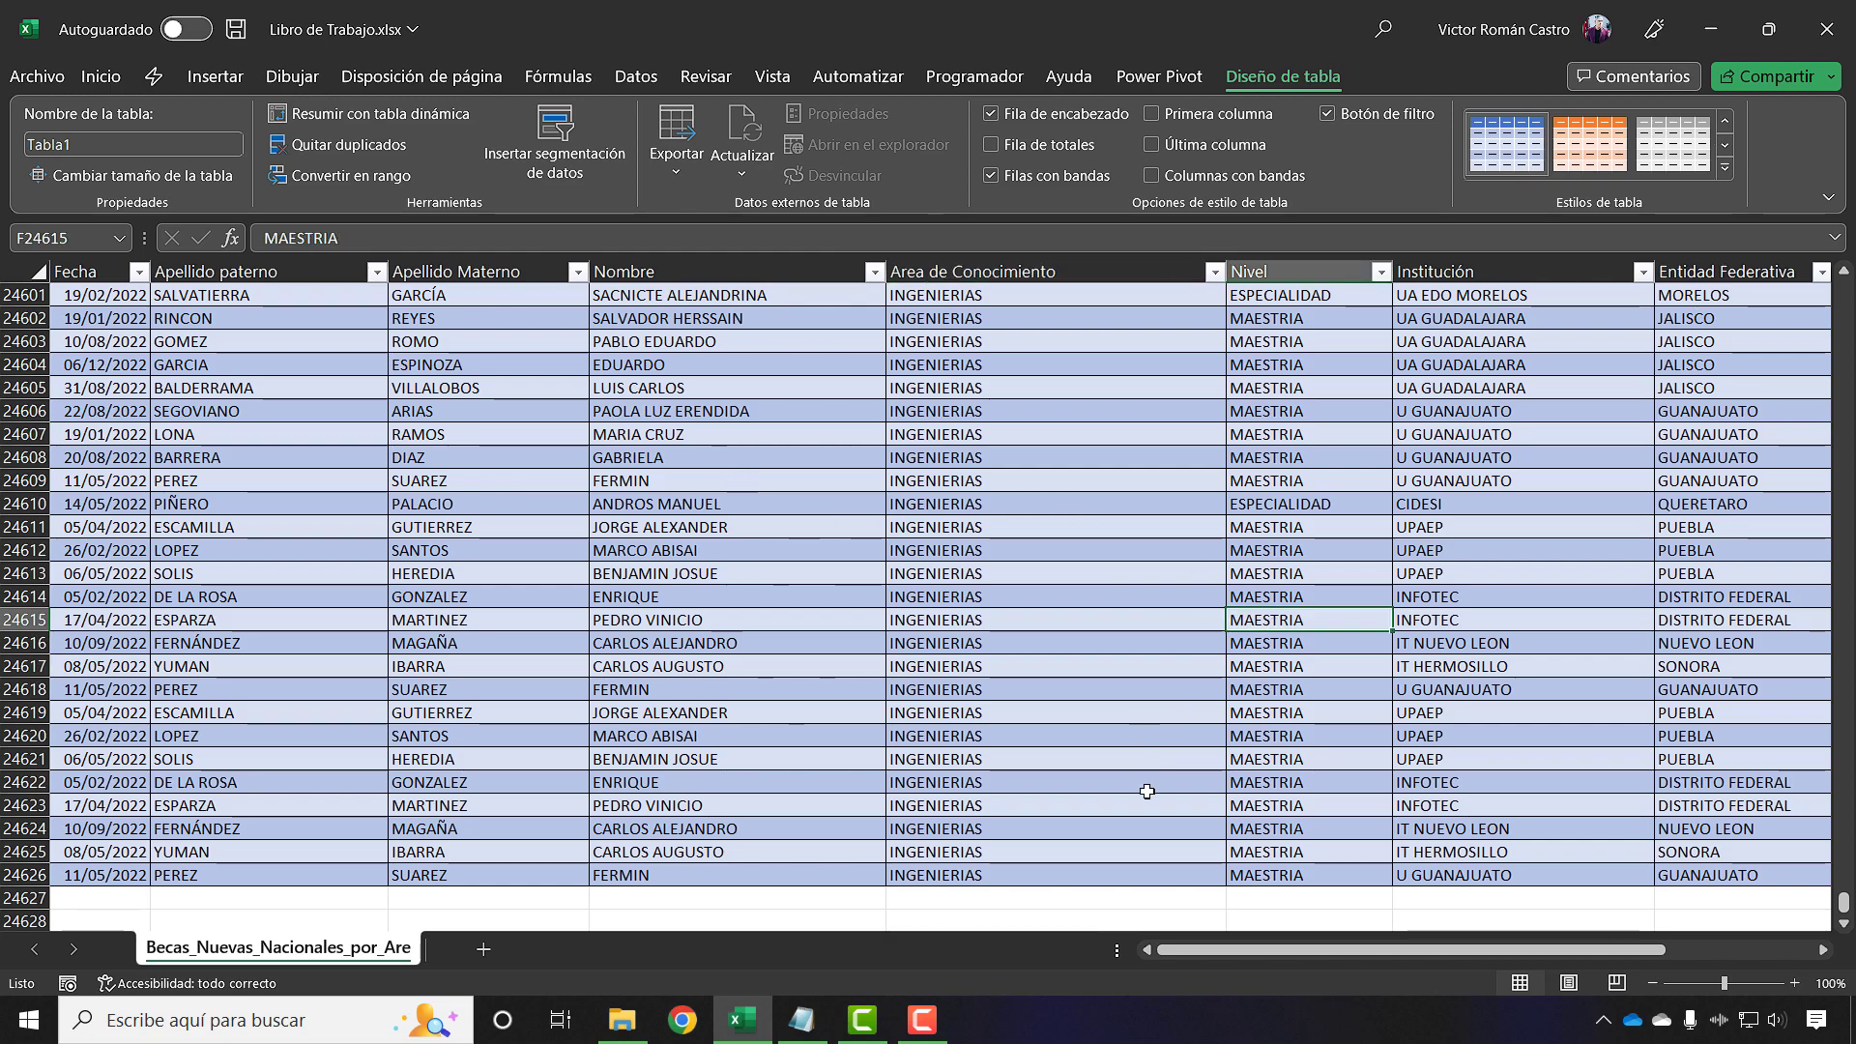
{"action": "left_click", "coordinate": [236, 872]}
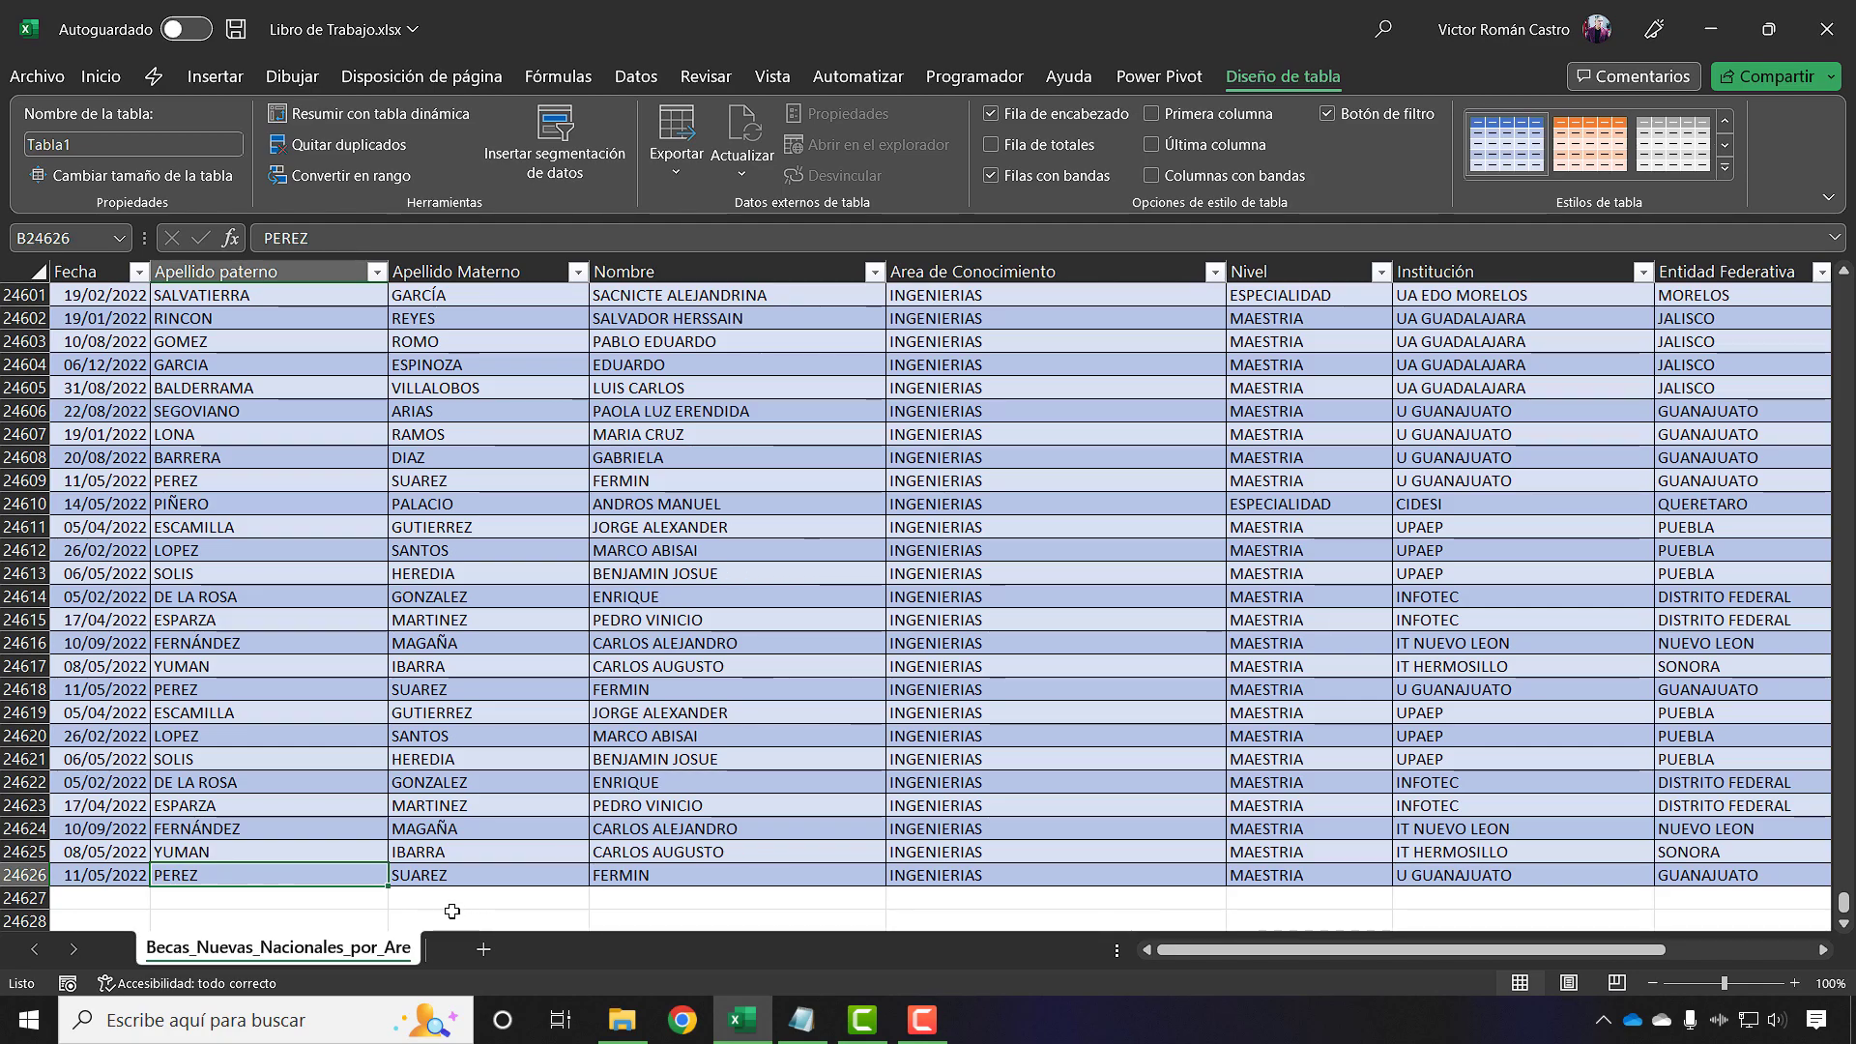
{"action": "key", "text": "ctrl+Up"}
{"action": "key", "text": "ctrl+Right"}
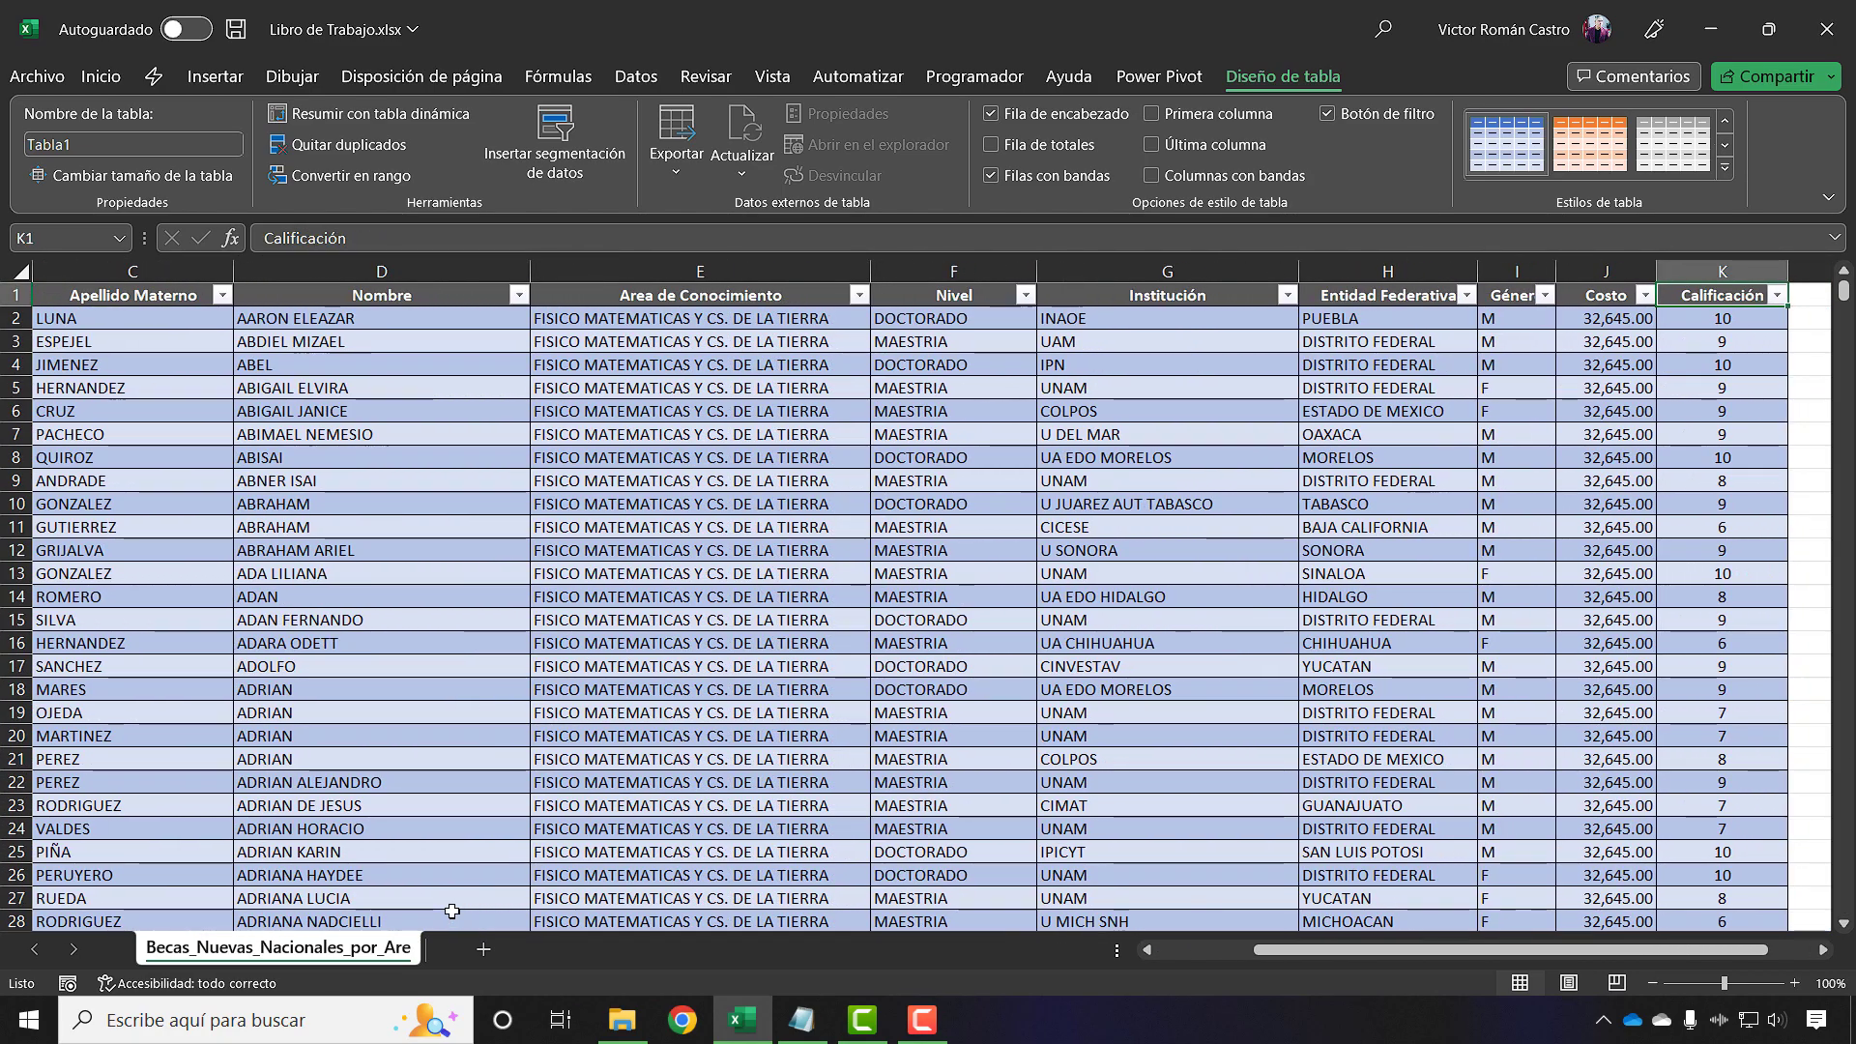
{"action": "key", "text": "Right"}
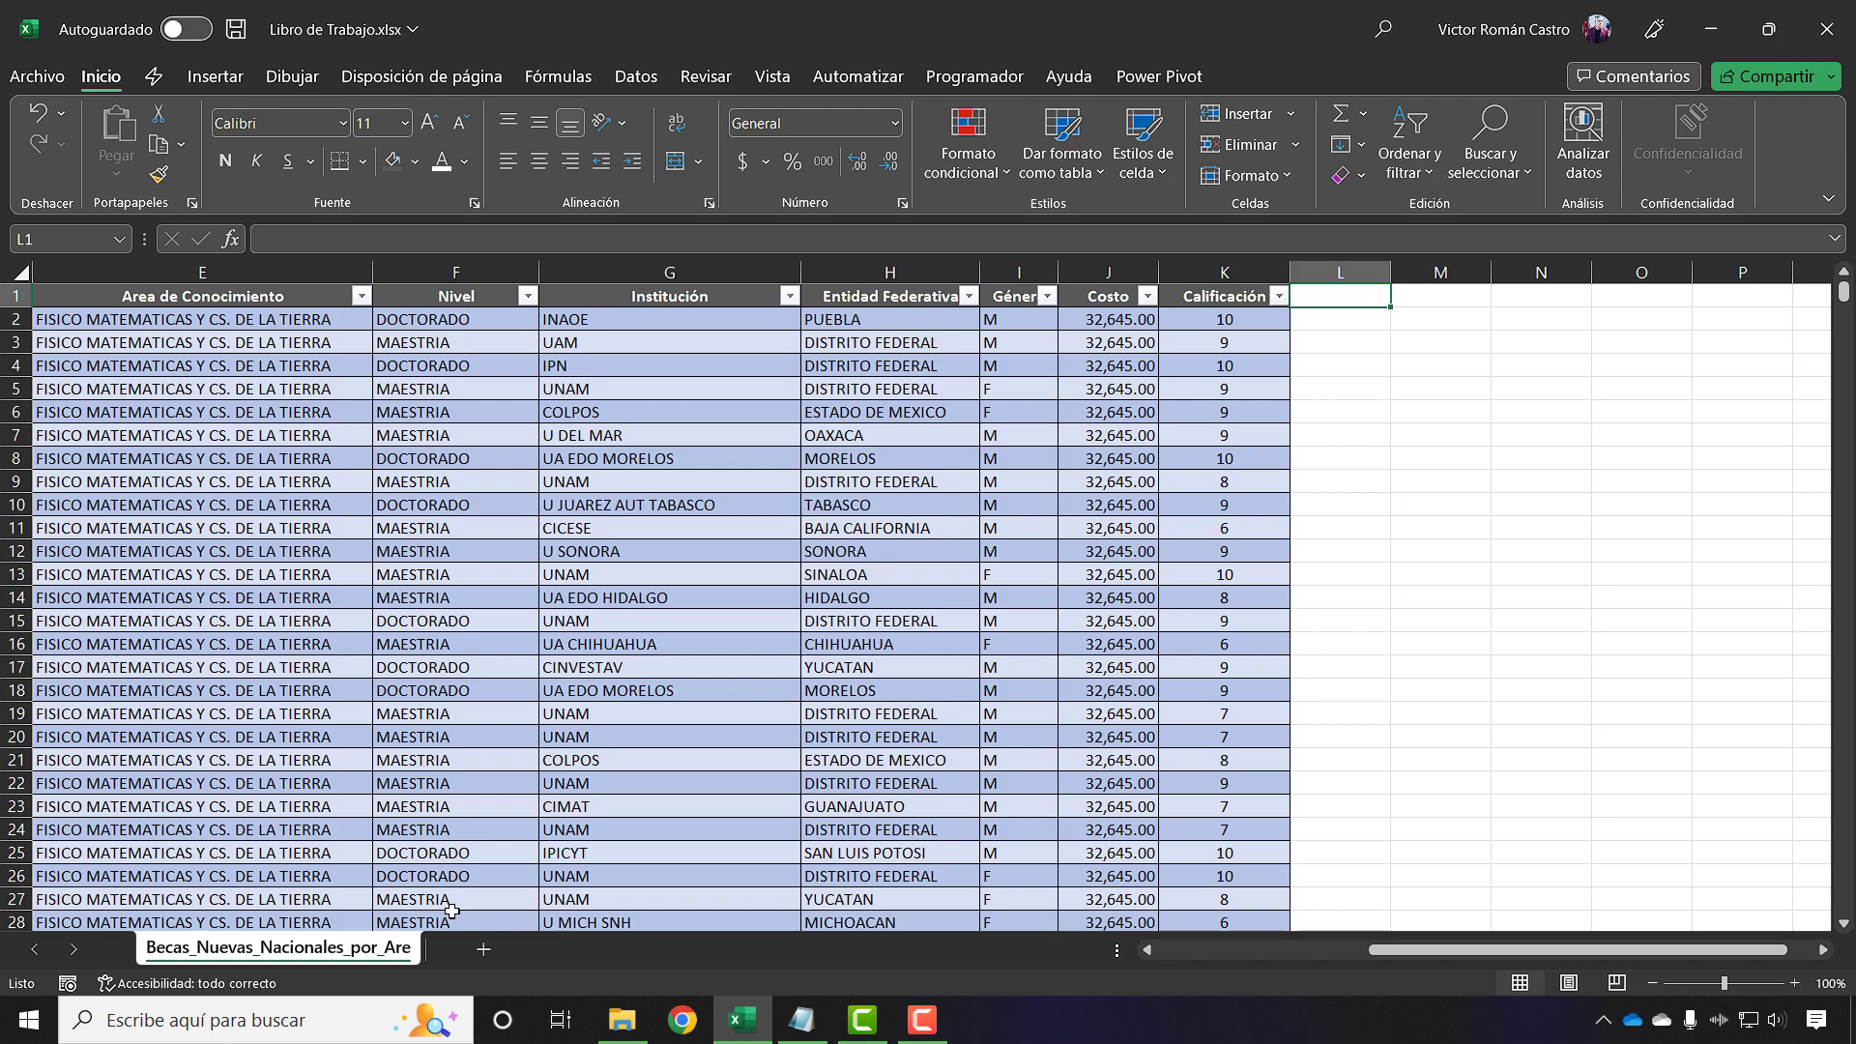
{"action": "type", "text": "ESPACIOS"}
{"action": "key", "text": "Return"}
{"action": "key", "text": "Up"}
{"action": "key", "text": "Left"}
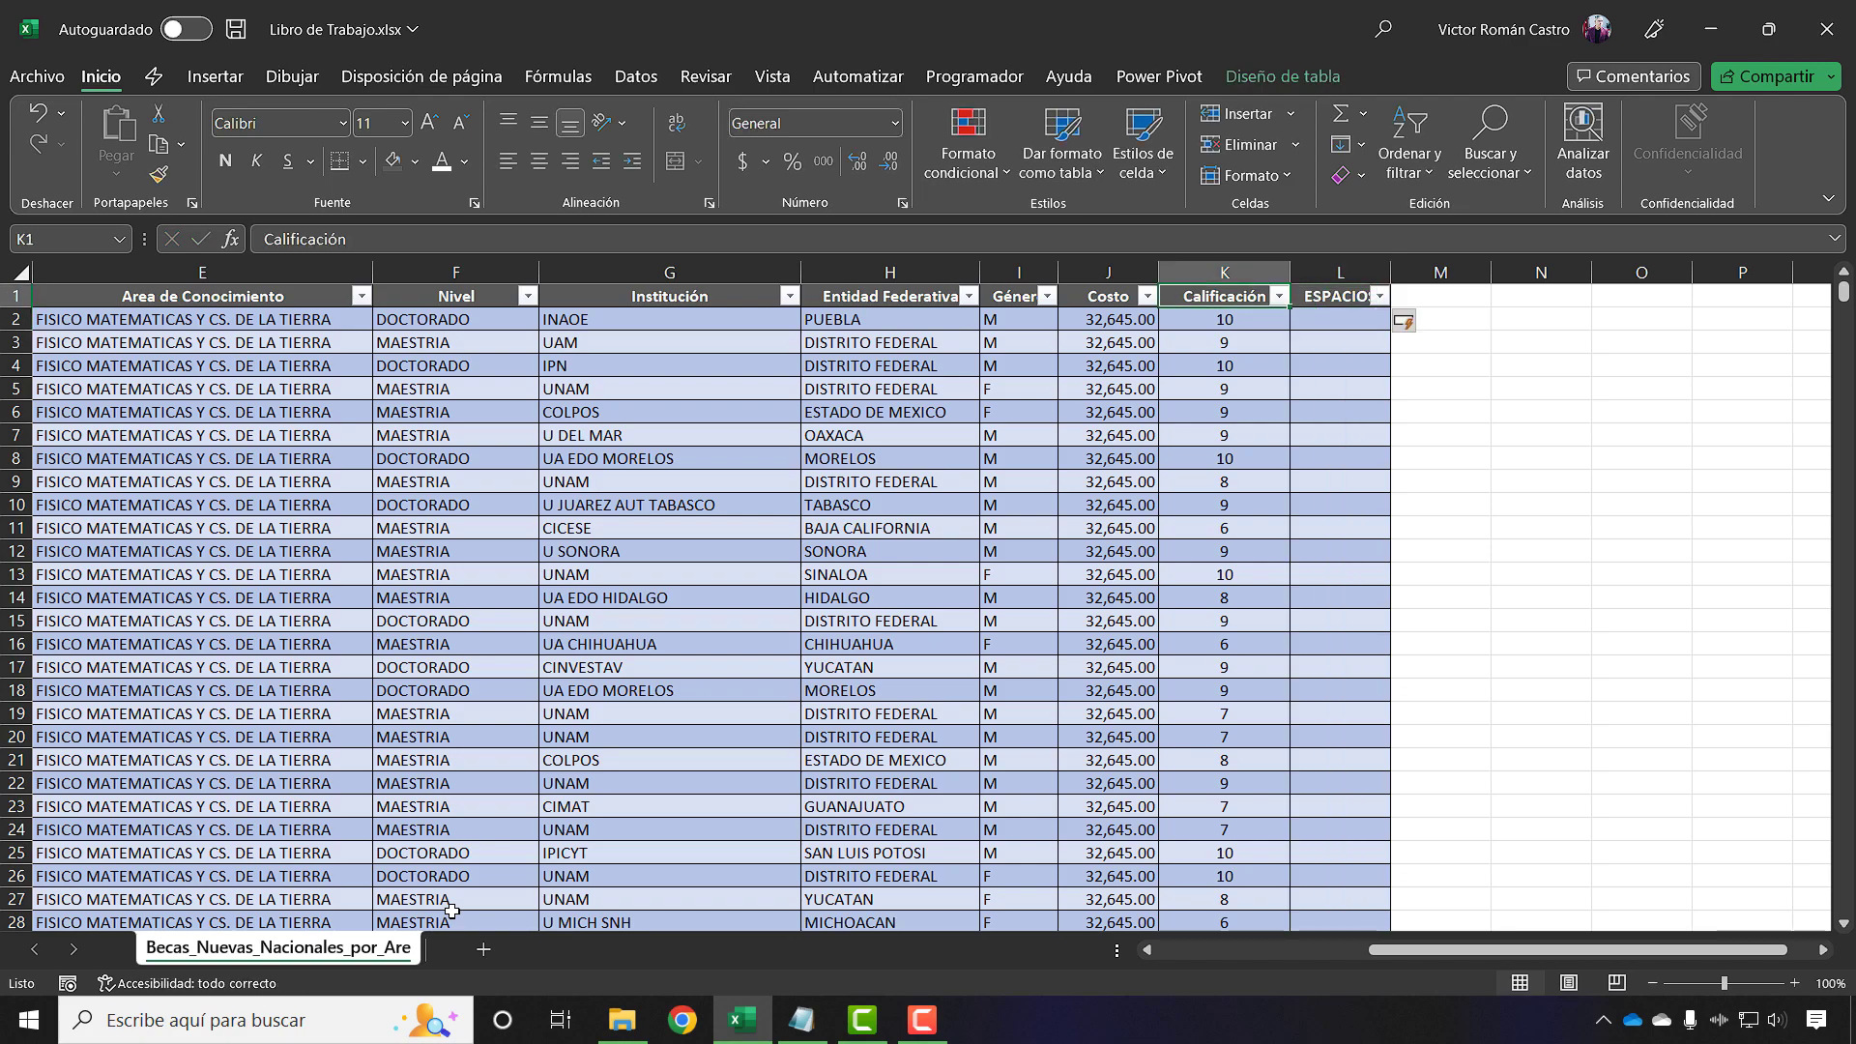
Undo the added ESPACIOS column next to Calificación and return to the Fecha heading in A1
{"action": "key", "text": "Right"}
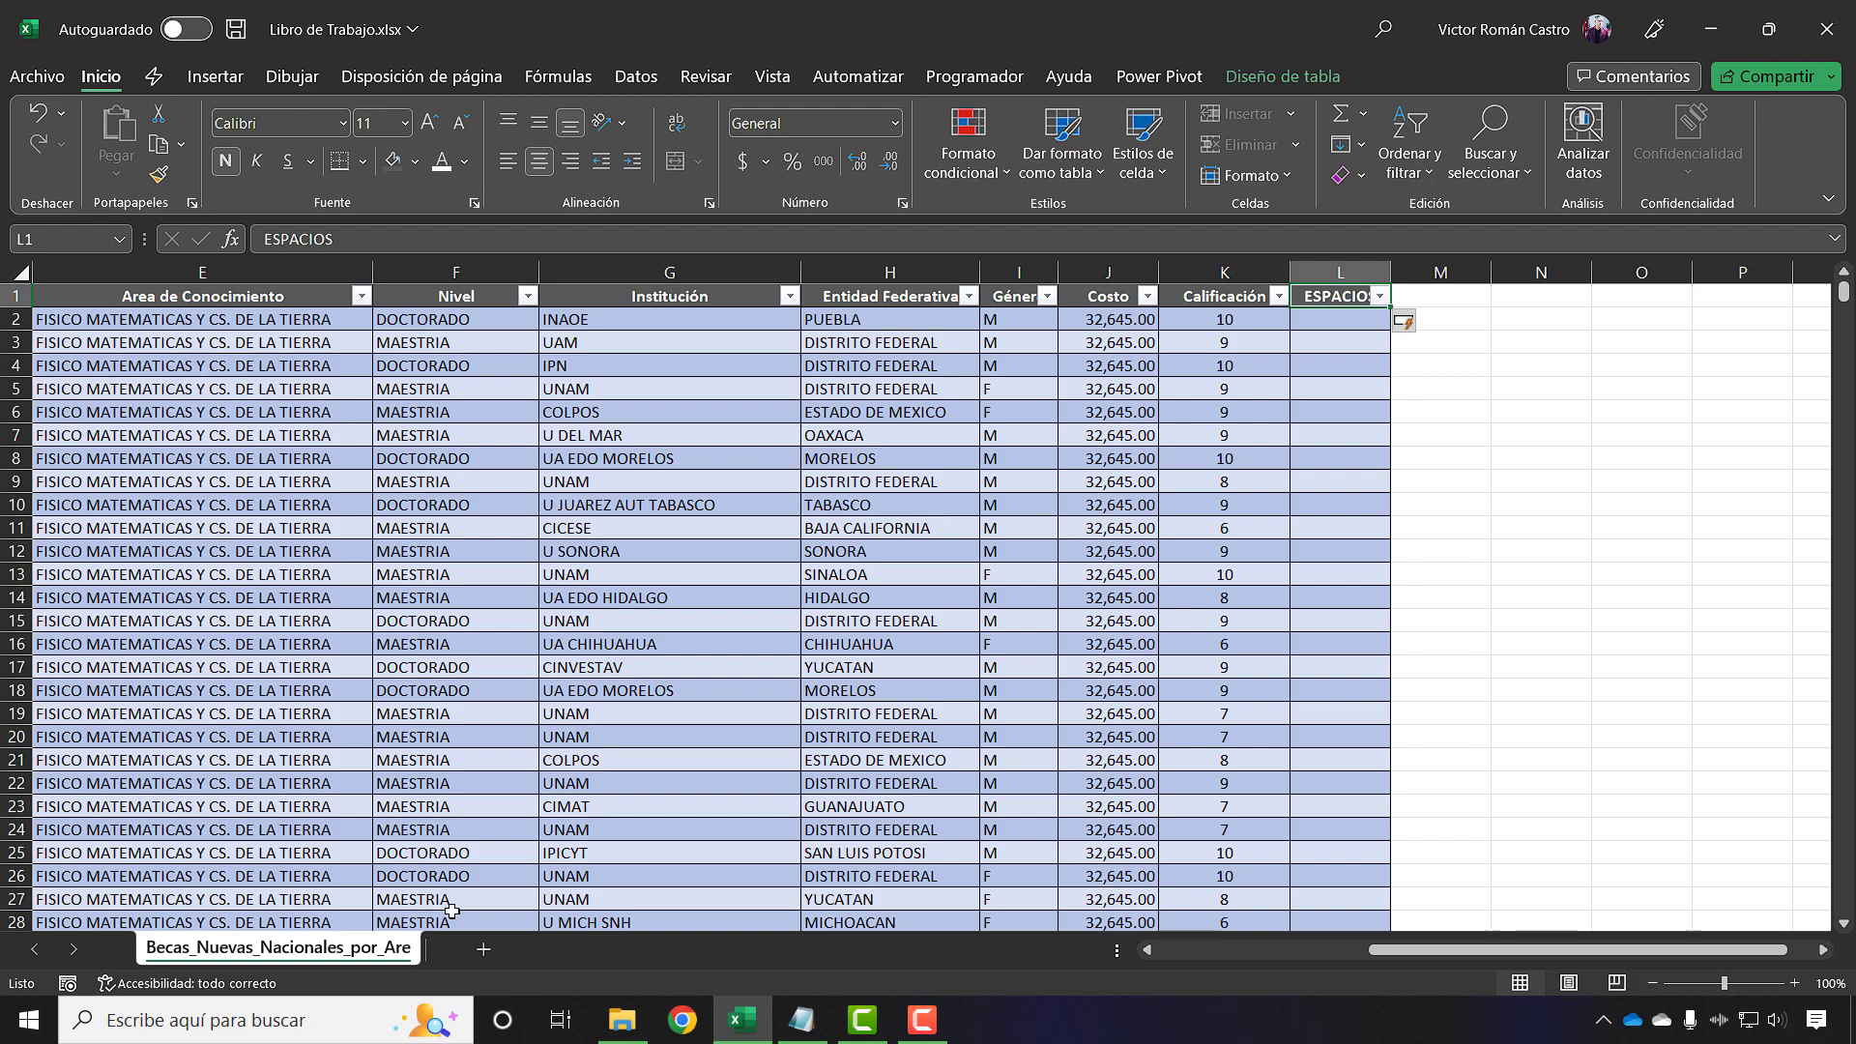
{"action": "key", "text": "ctrl+z"}
{"action": "key", "text": "Delete"}
{"action": "key", "text": "Left"}
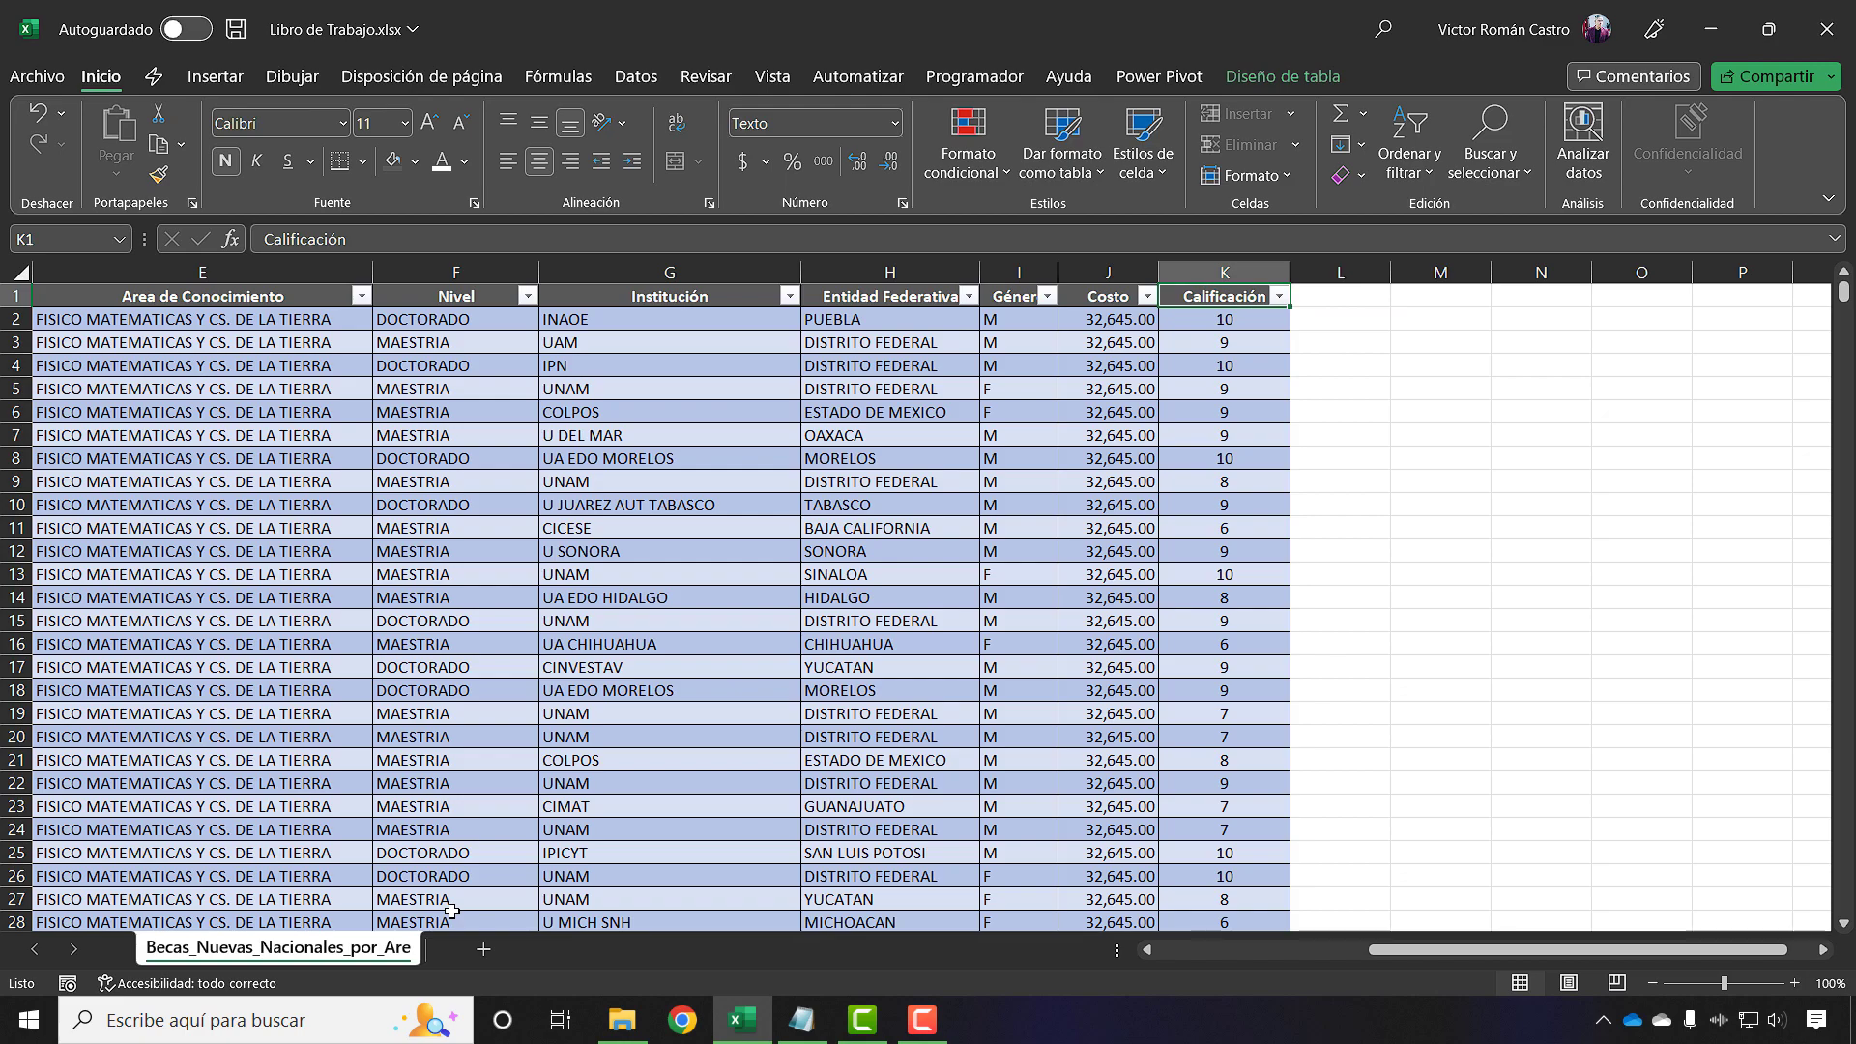
{"action": "key", "text": "Home"}
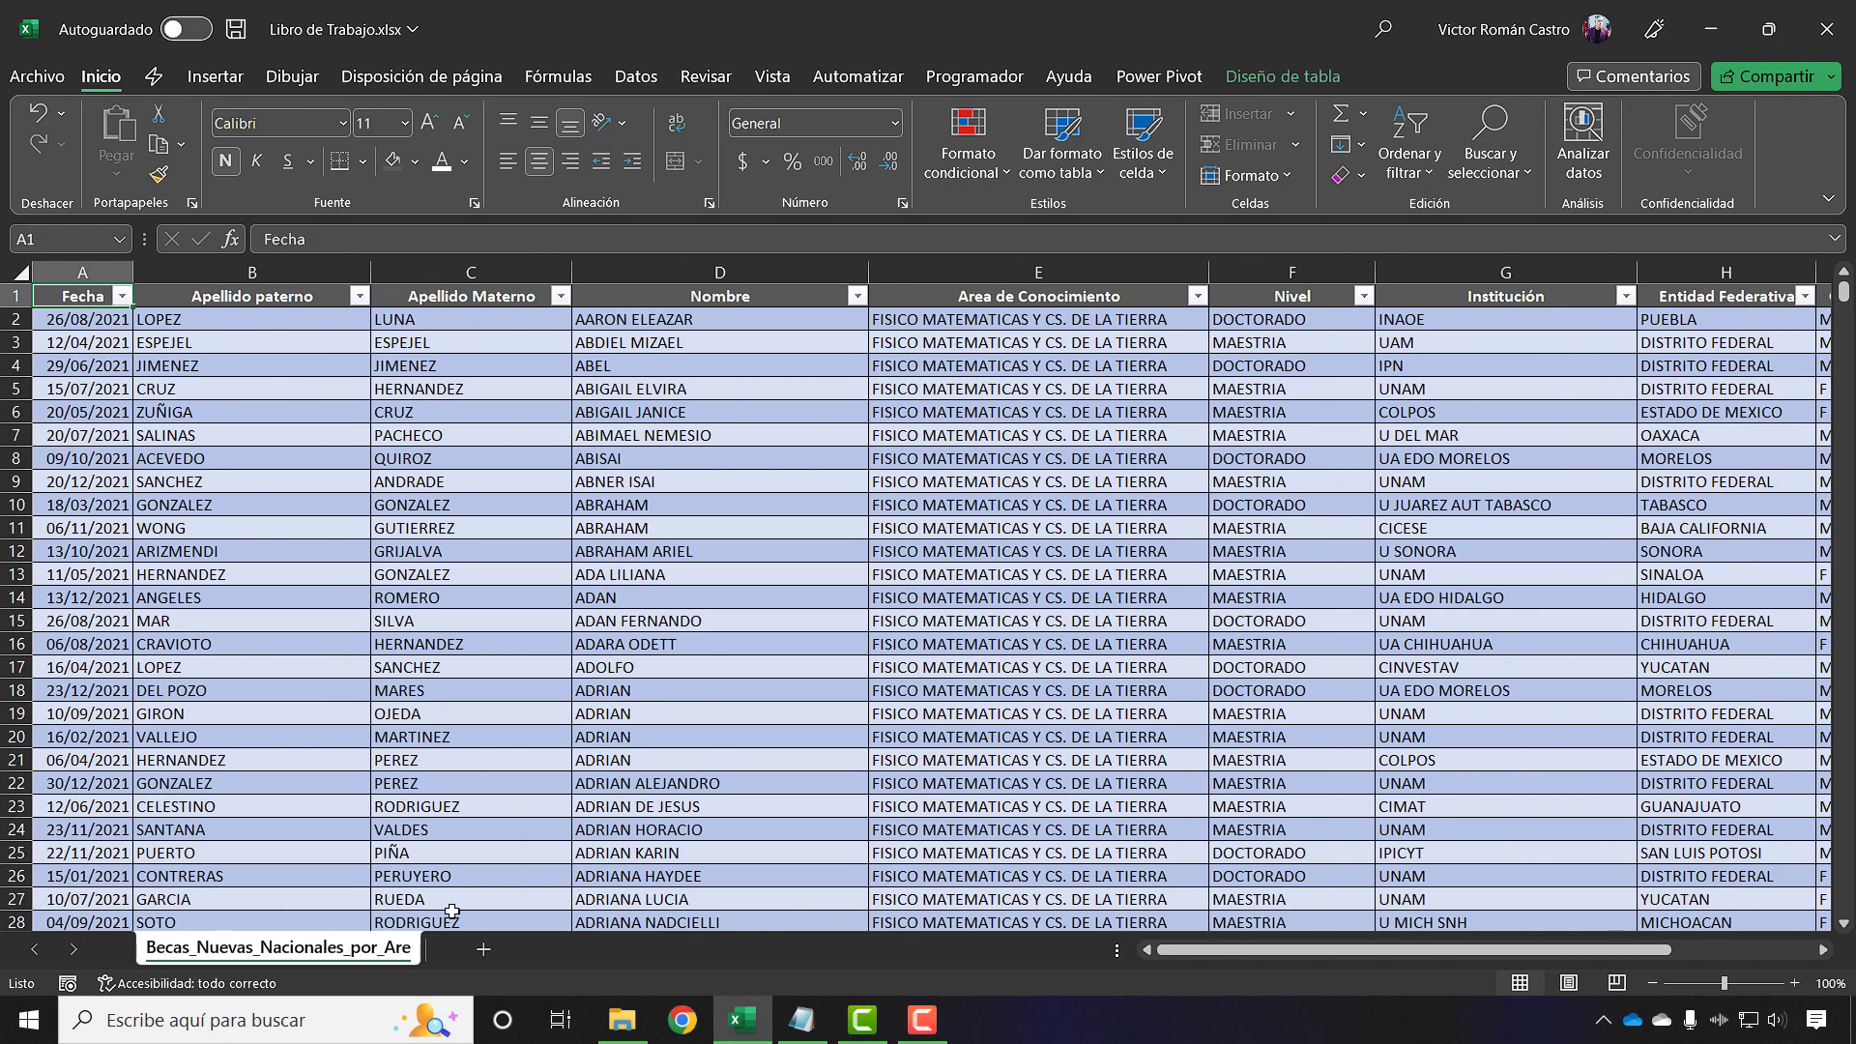
Examine the end of the table, checking cells in the last record and in the empty rows directly below it
{"action": "key", "text": "ctrl+shift+Right"}
{"action": "key", "text": "ctrl+shift+Left"}
{"action": "left_click", "coordinate": [638, 80]}
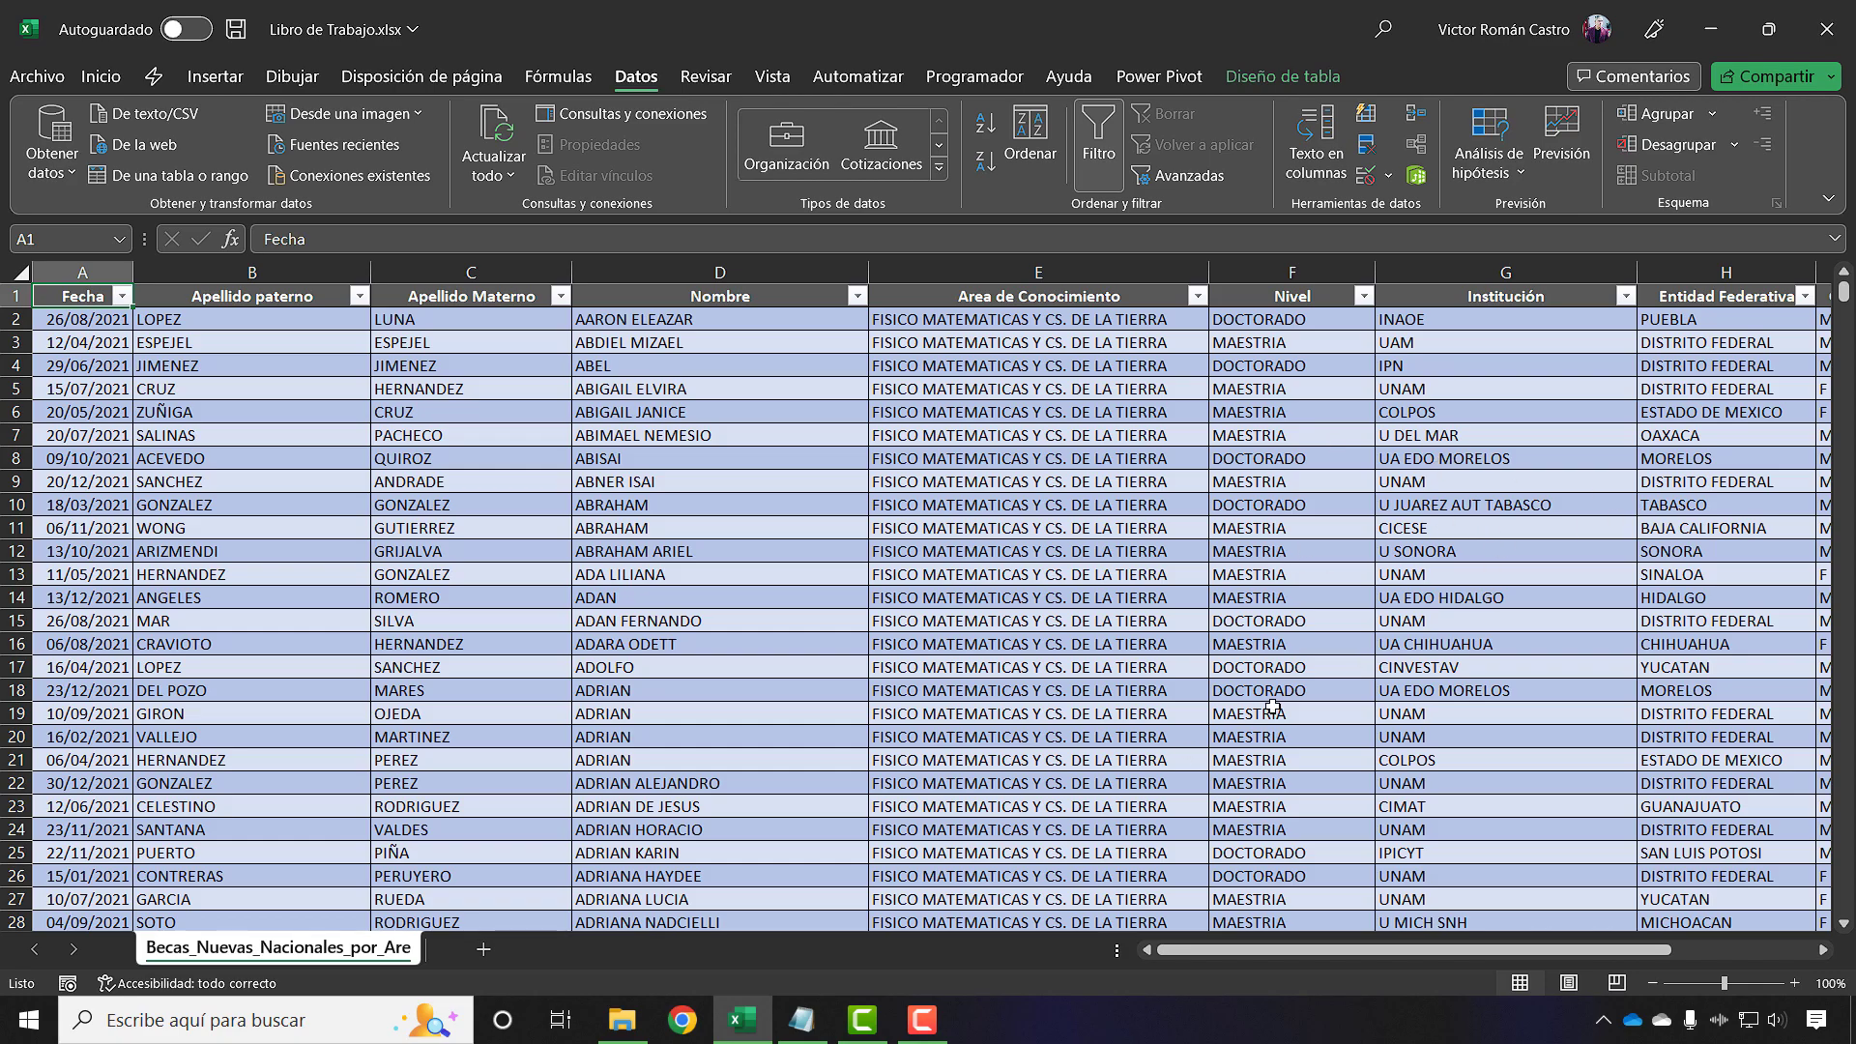
{"action": "left_click", "coordinate": [1246, 663]}
{"action": "key", "text": "ctrl+Right"}
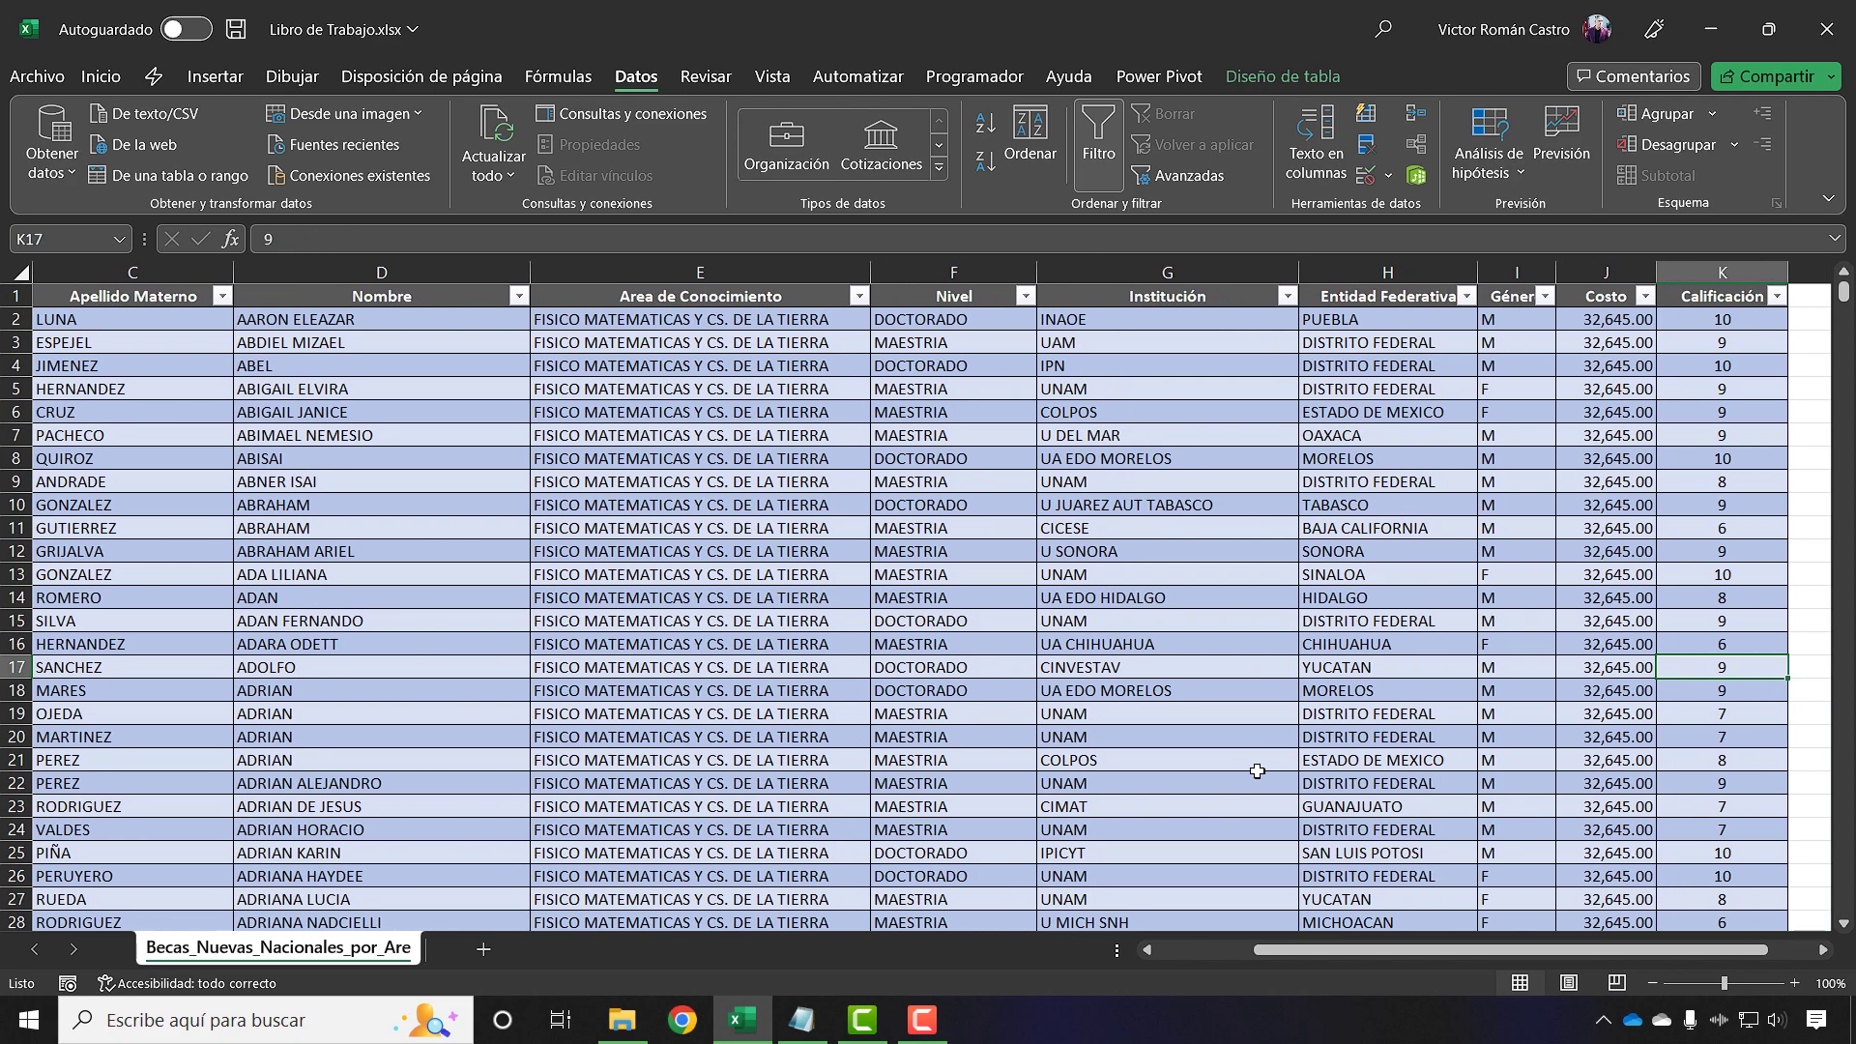
{"action": "key", "text": "ctrl+Down"}
{"action": "key", "text": "Down"}
{"action": "key", "text": "Down"}
{"action": "key", "text": "Down"}
{"action": "key", "text": "Up"}
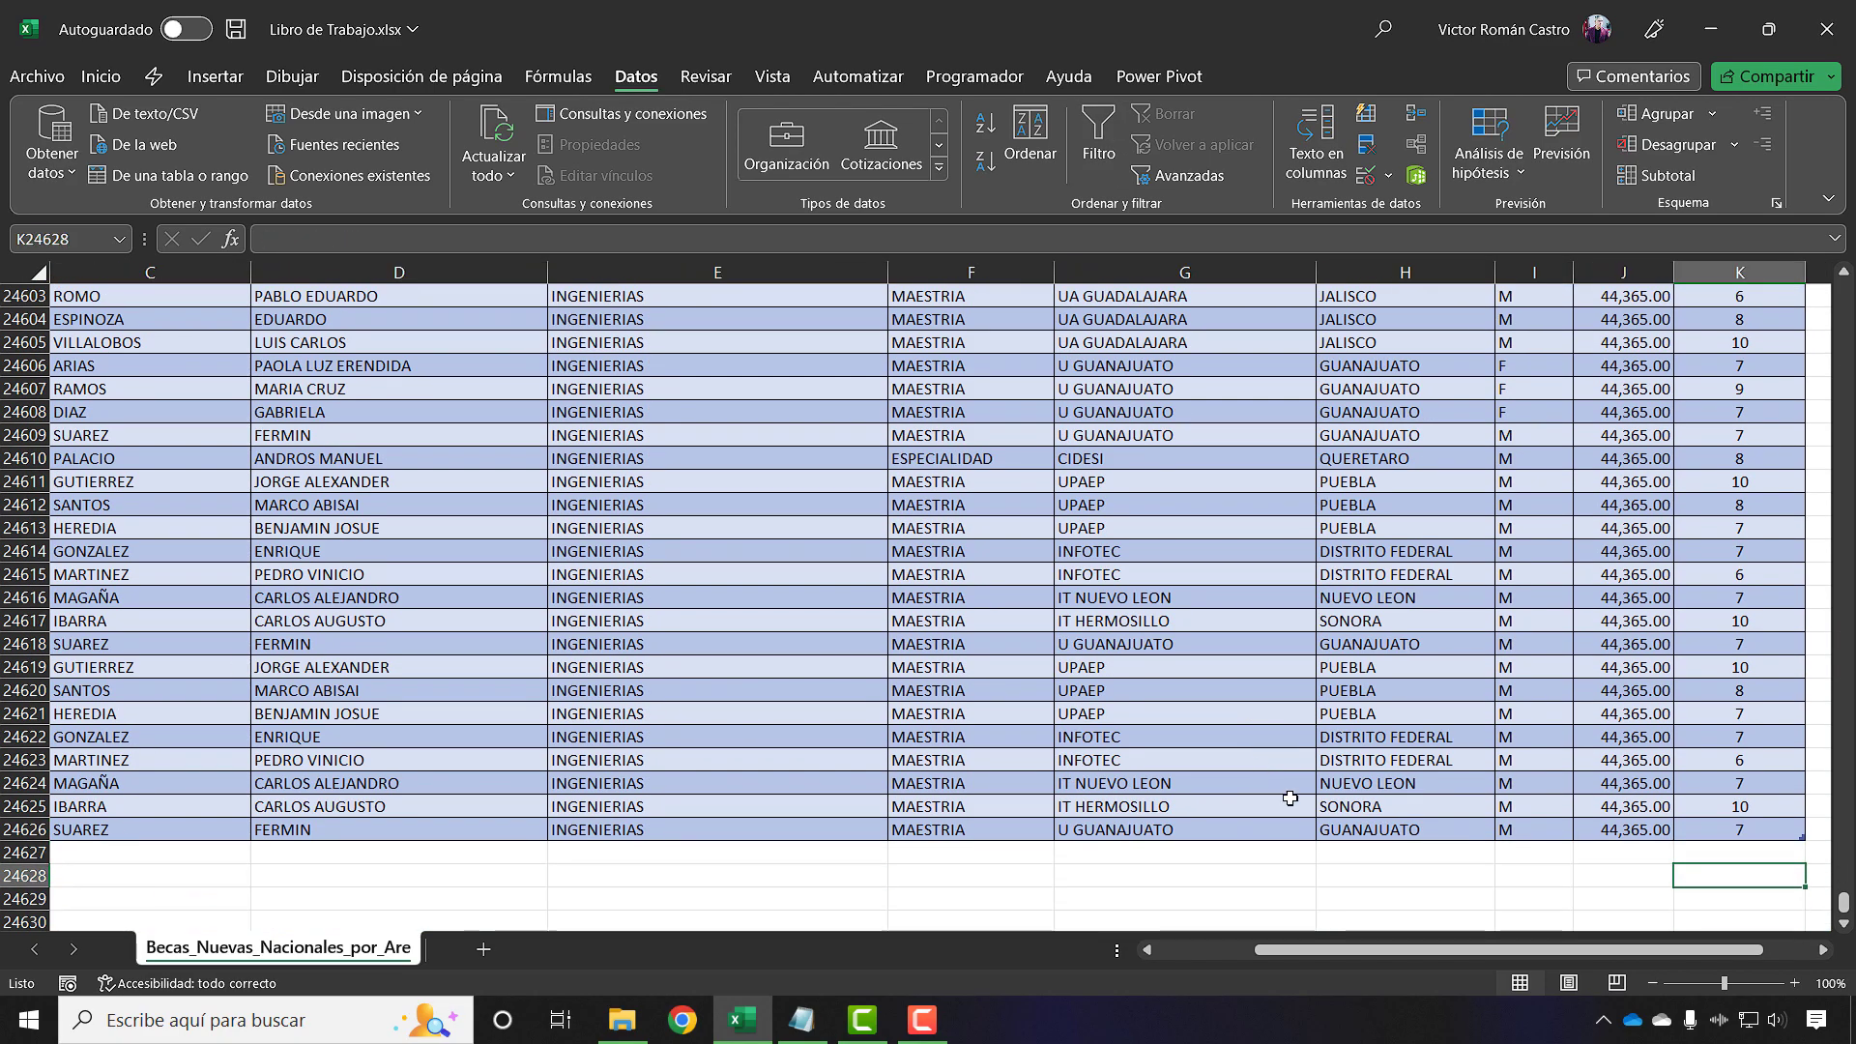
{"action": "left_click", "coordinate": [1399, 855]}
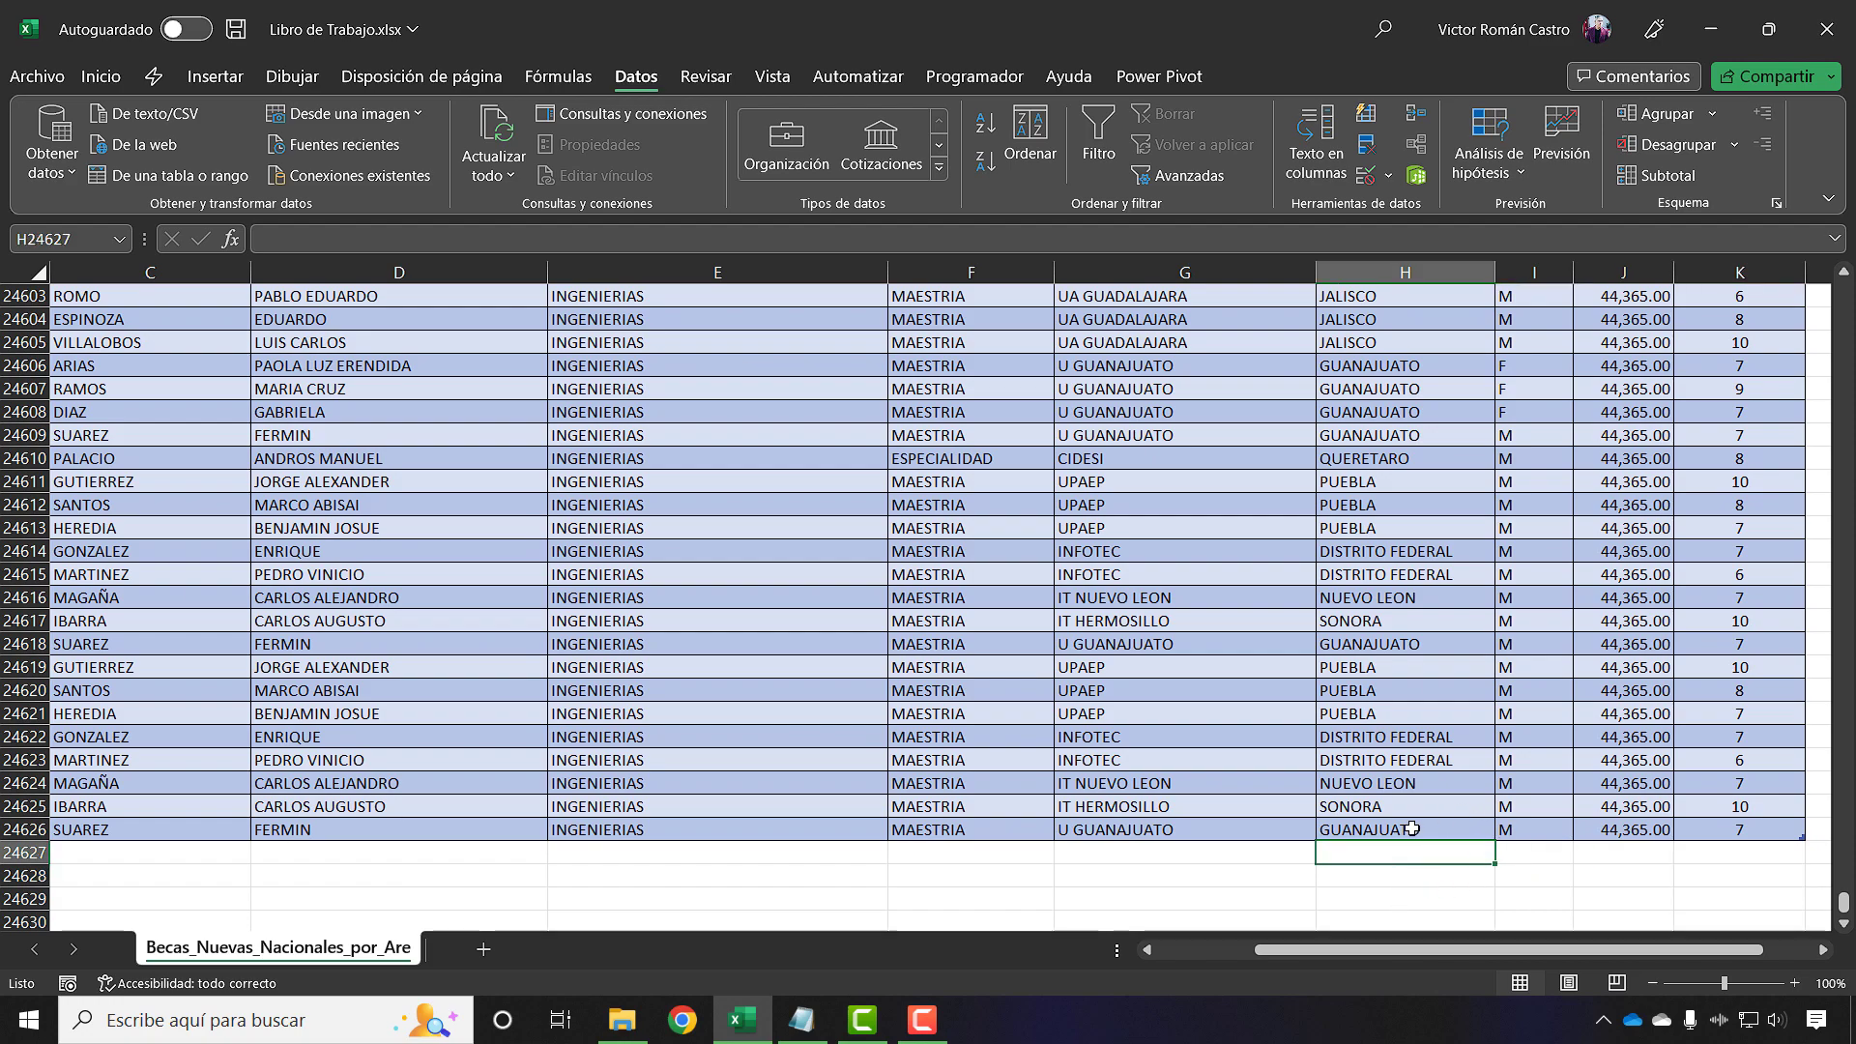
{"action": "left_click", "coordinate": [1412, 828]}
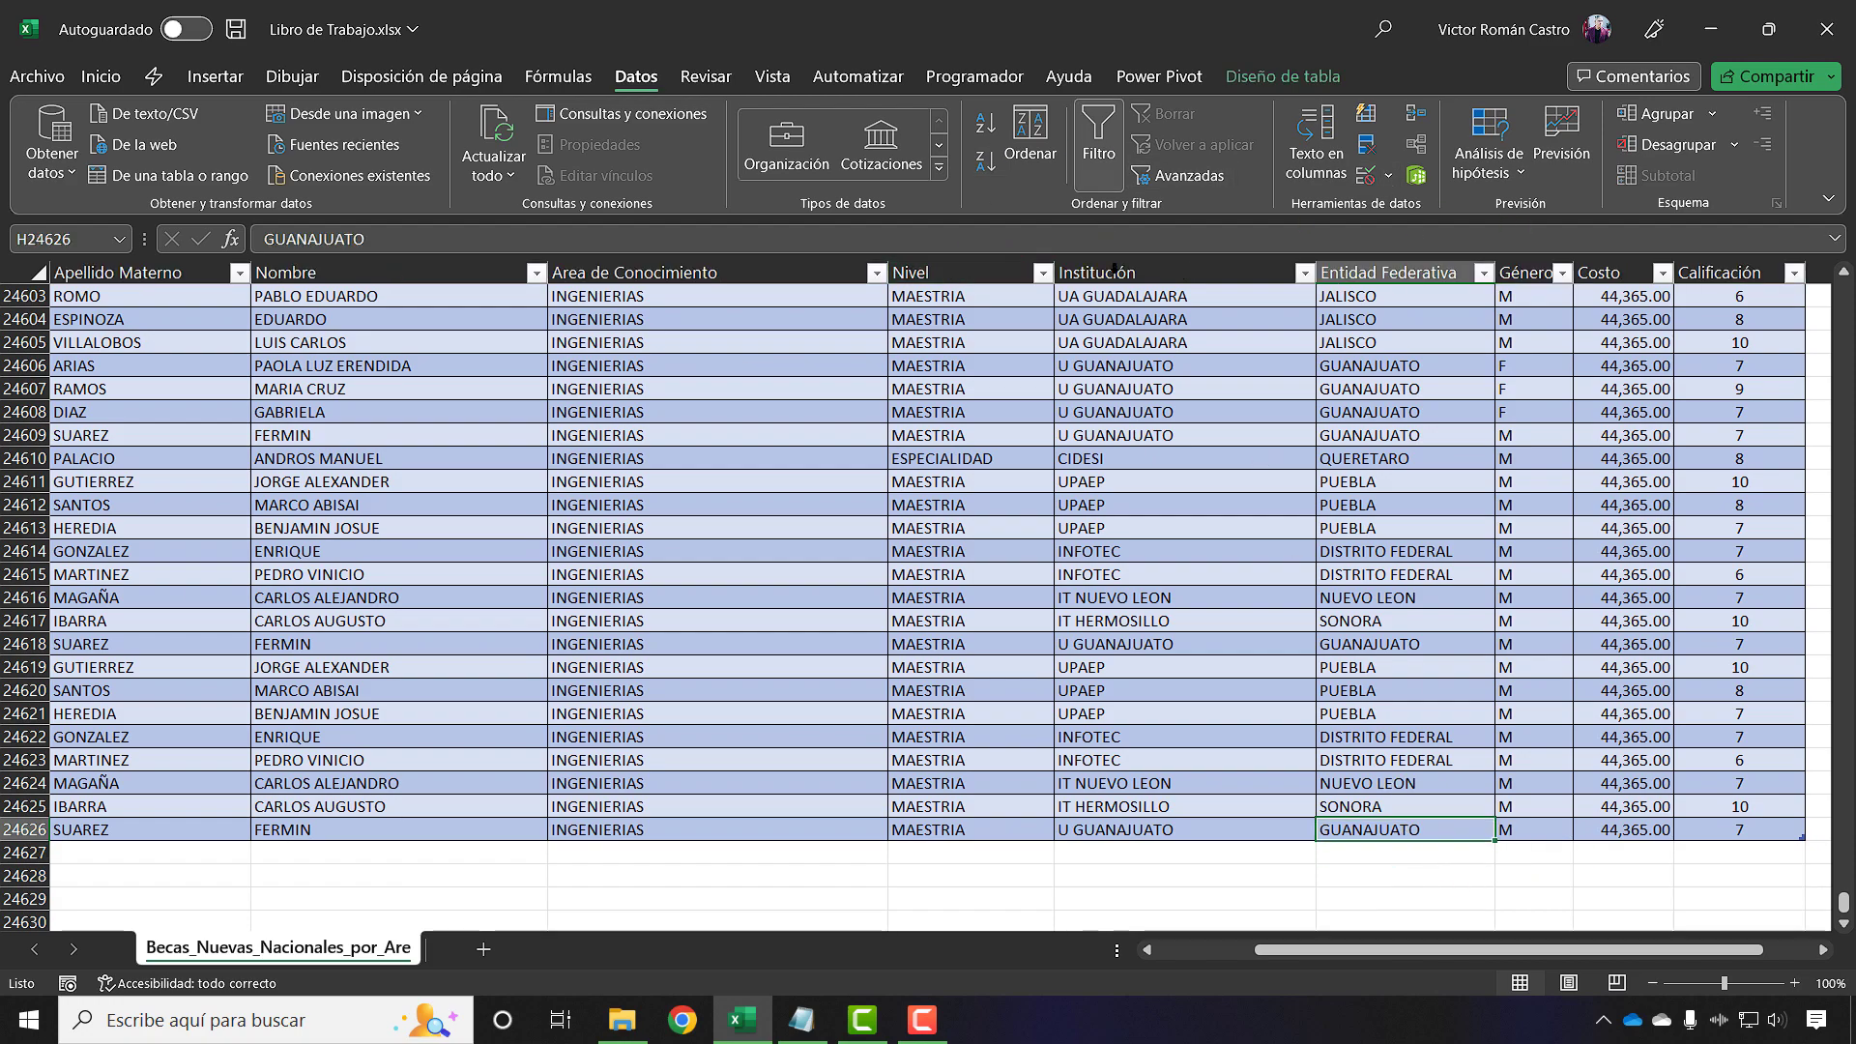
Show the total row at the end of Tabla1, keeping the banded rows on
{"action": "left_click", "coordinate": [1299, 81]}
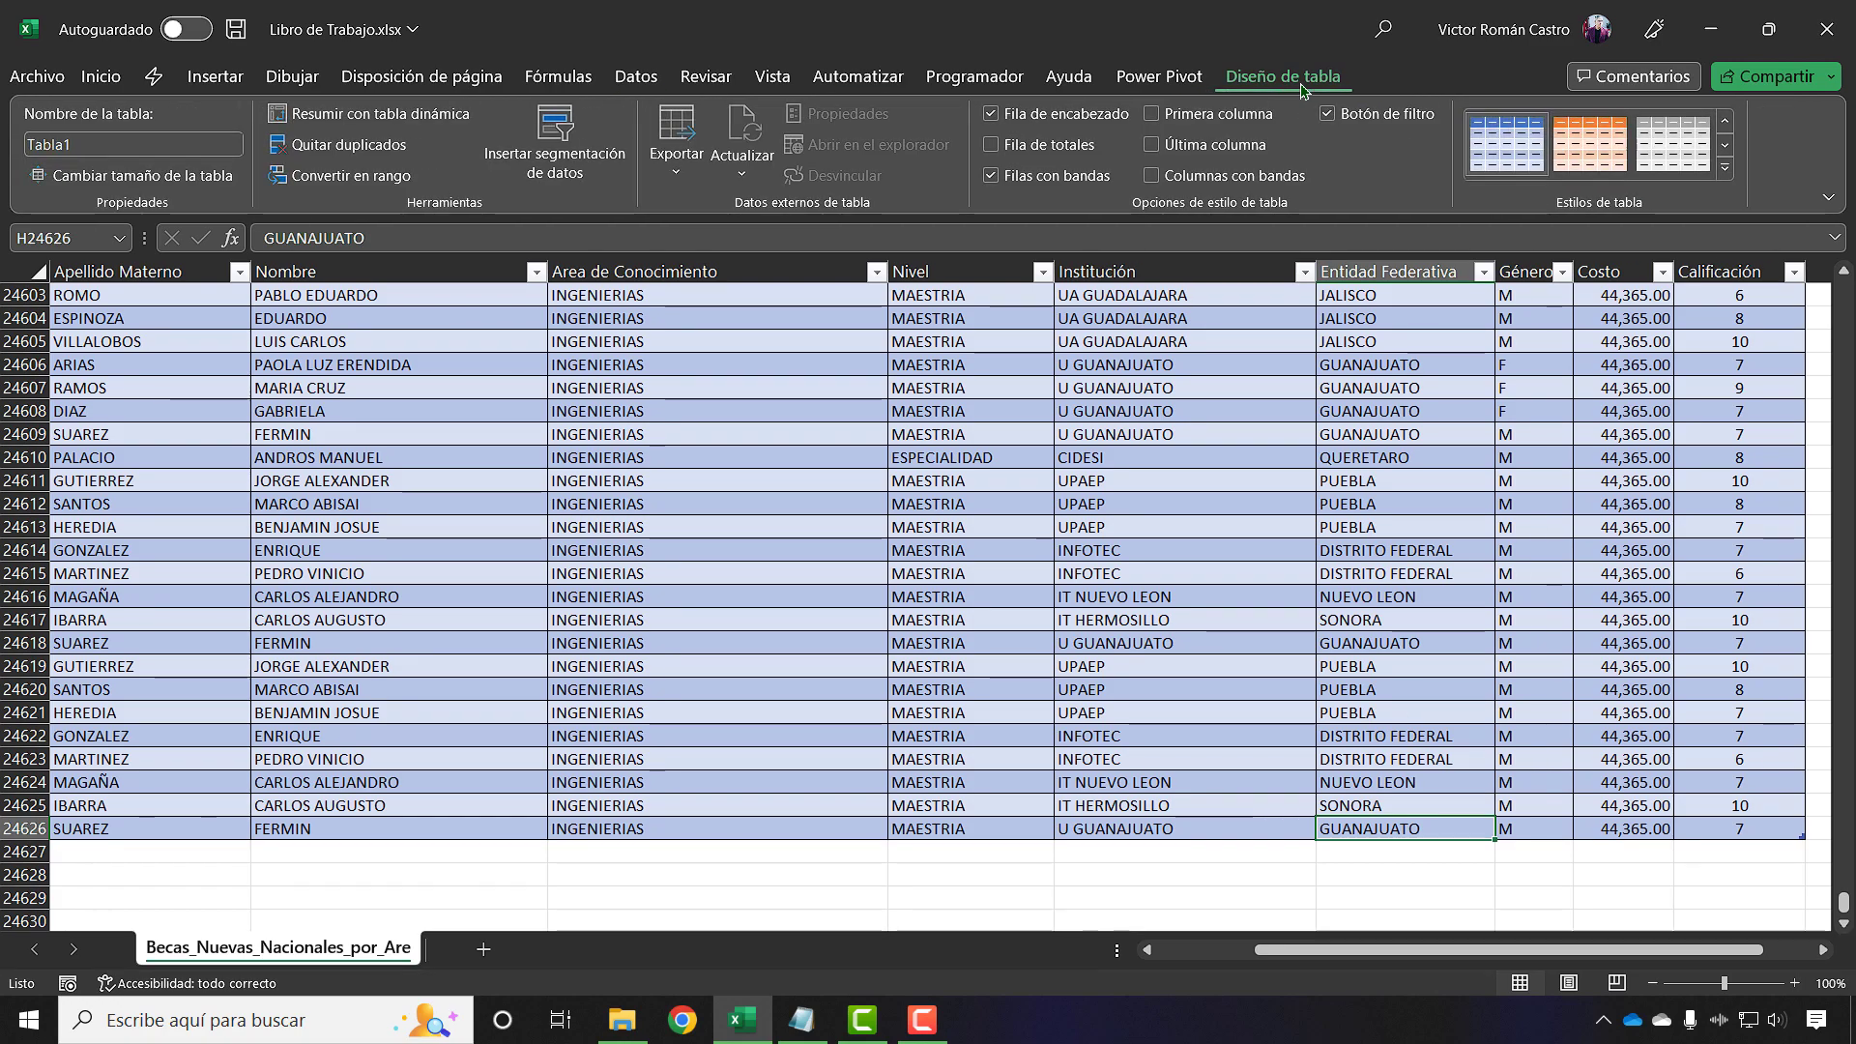
{"action": "left_click", "coordinate": [1060, 184]}
{"action": "left_click", "coordinate": [1063, 187]}
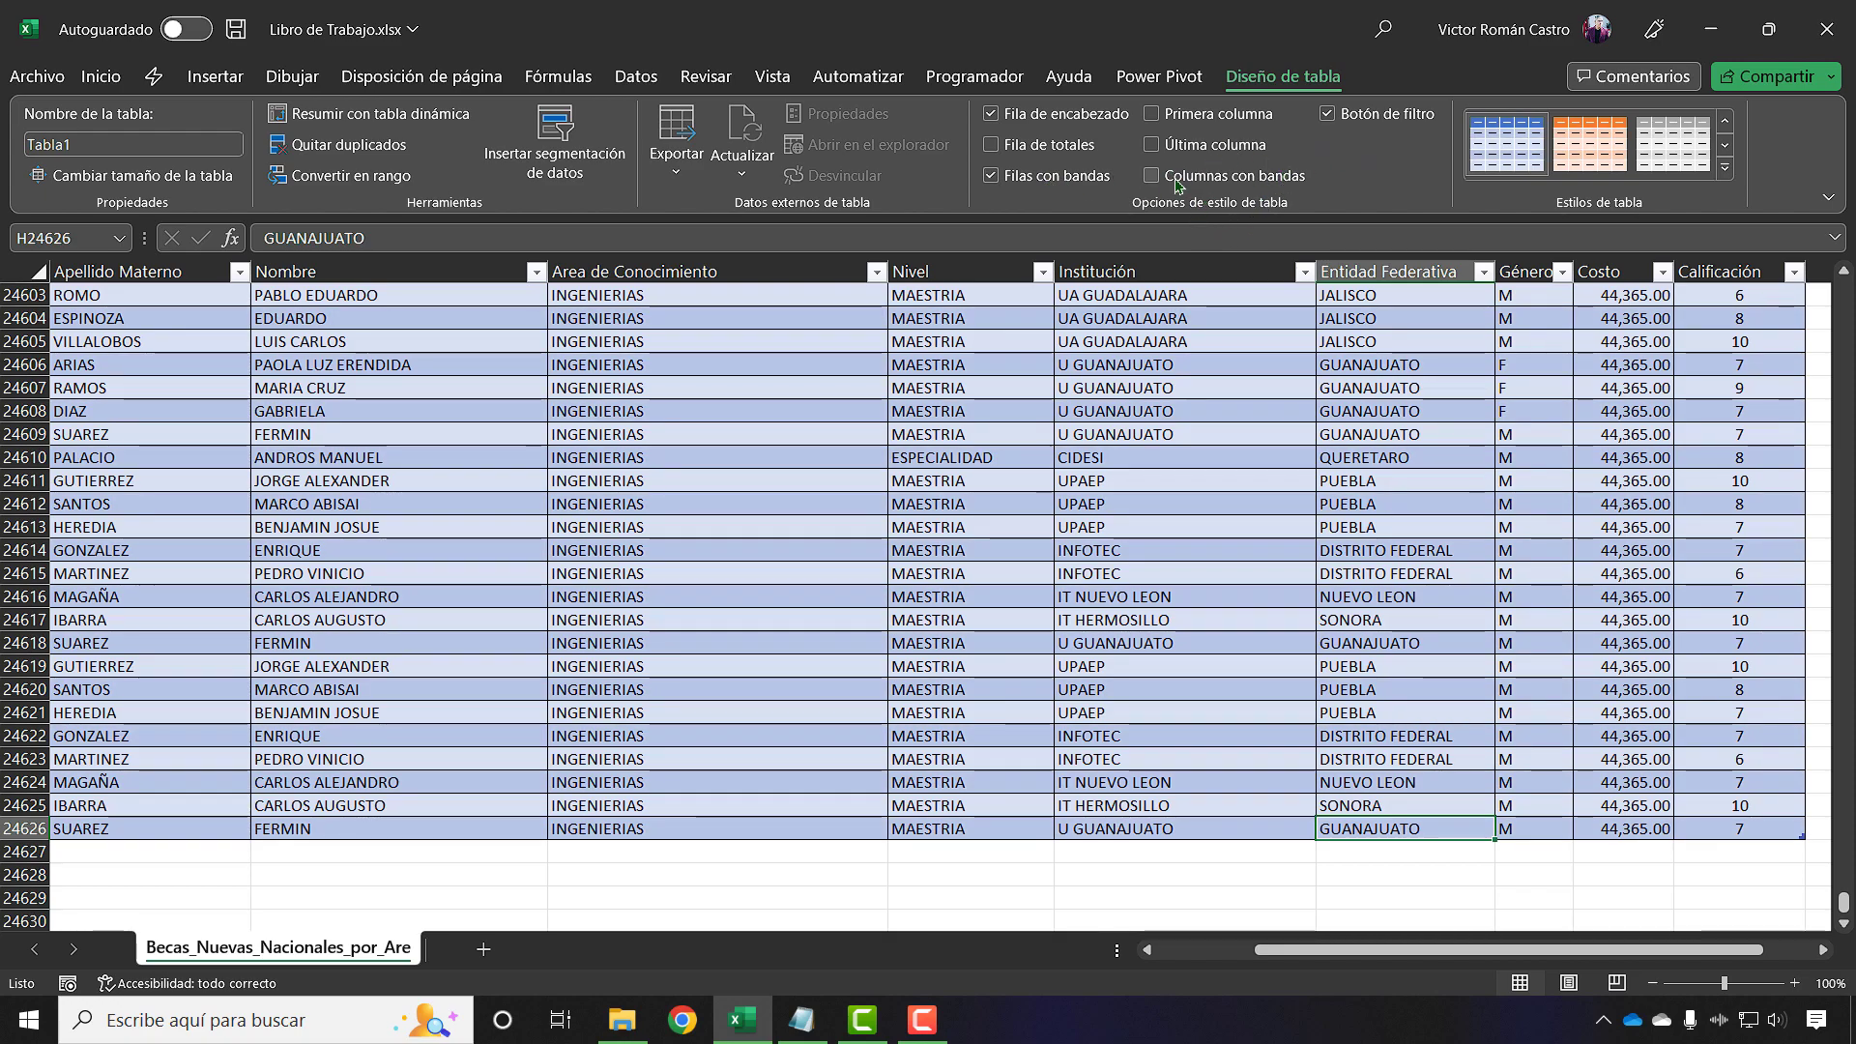
{"action": "left_click", "coordinate": [1080, 157]}
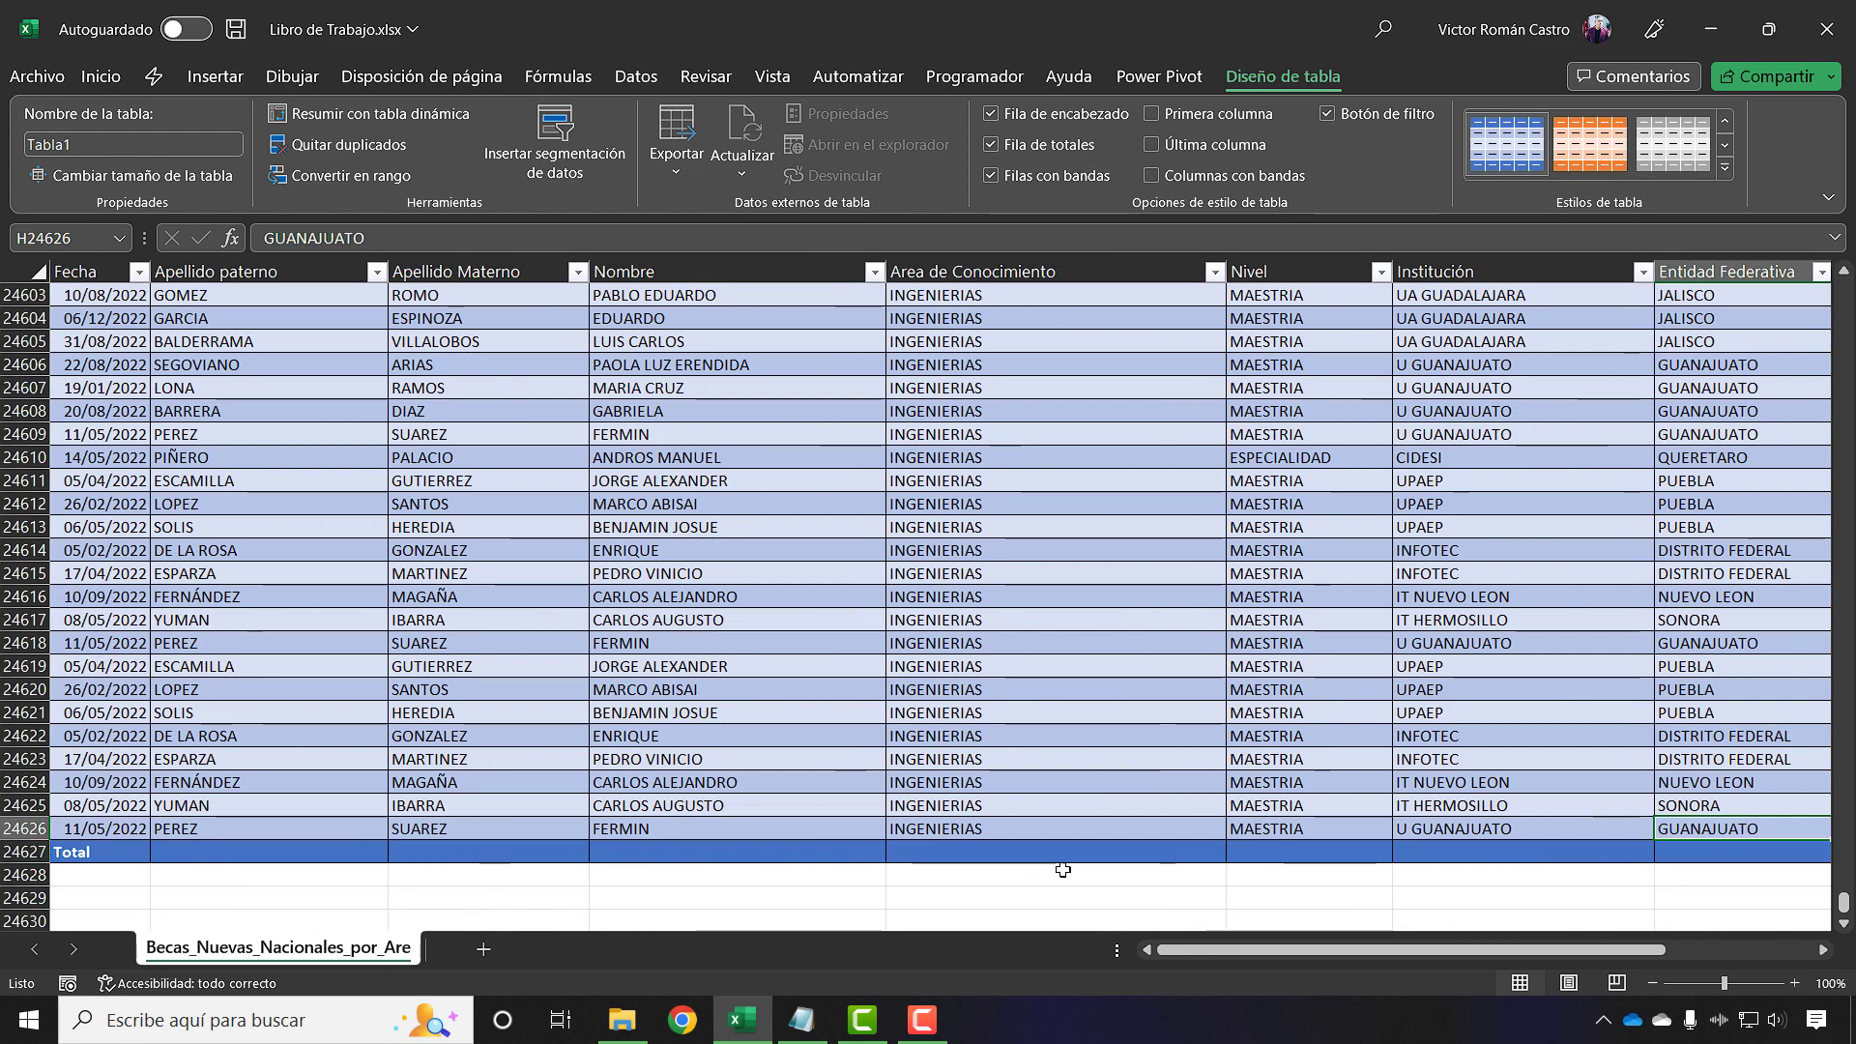
In the total row, choose Suma as the function for the Calificación column
{"action": "left_click", "coordinate": [1305, 875]}
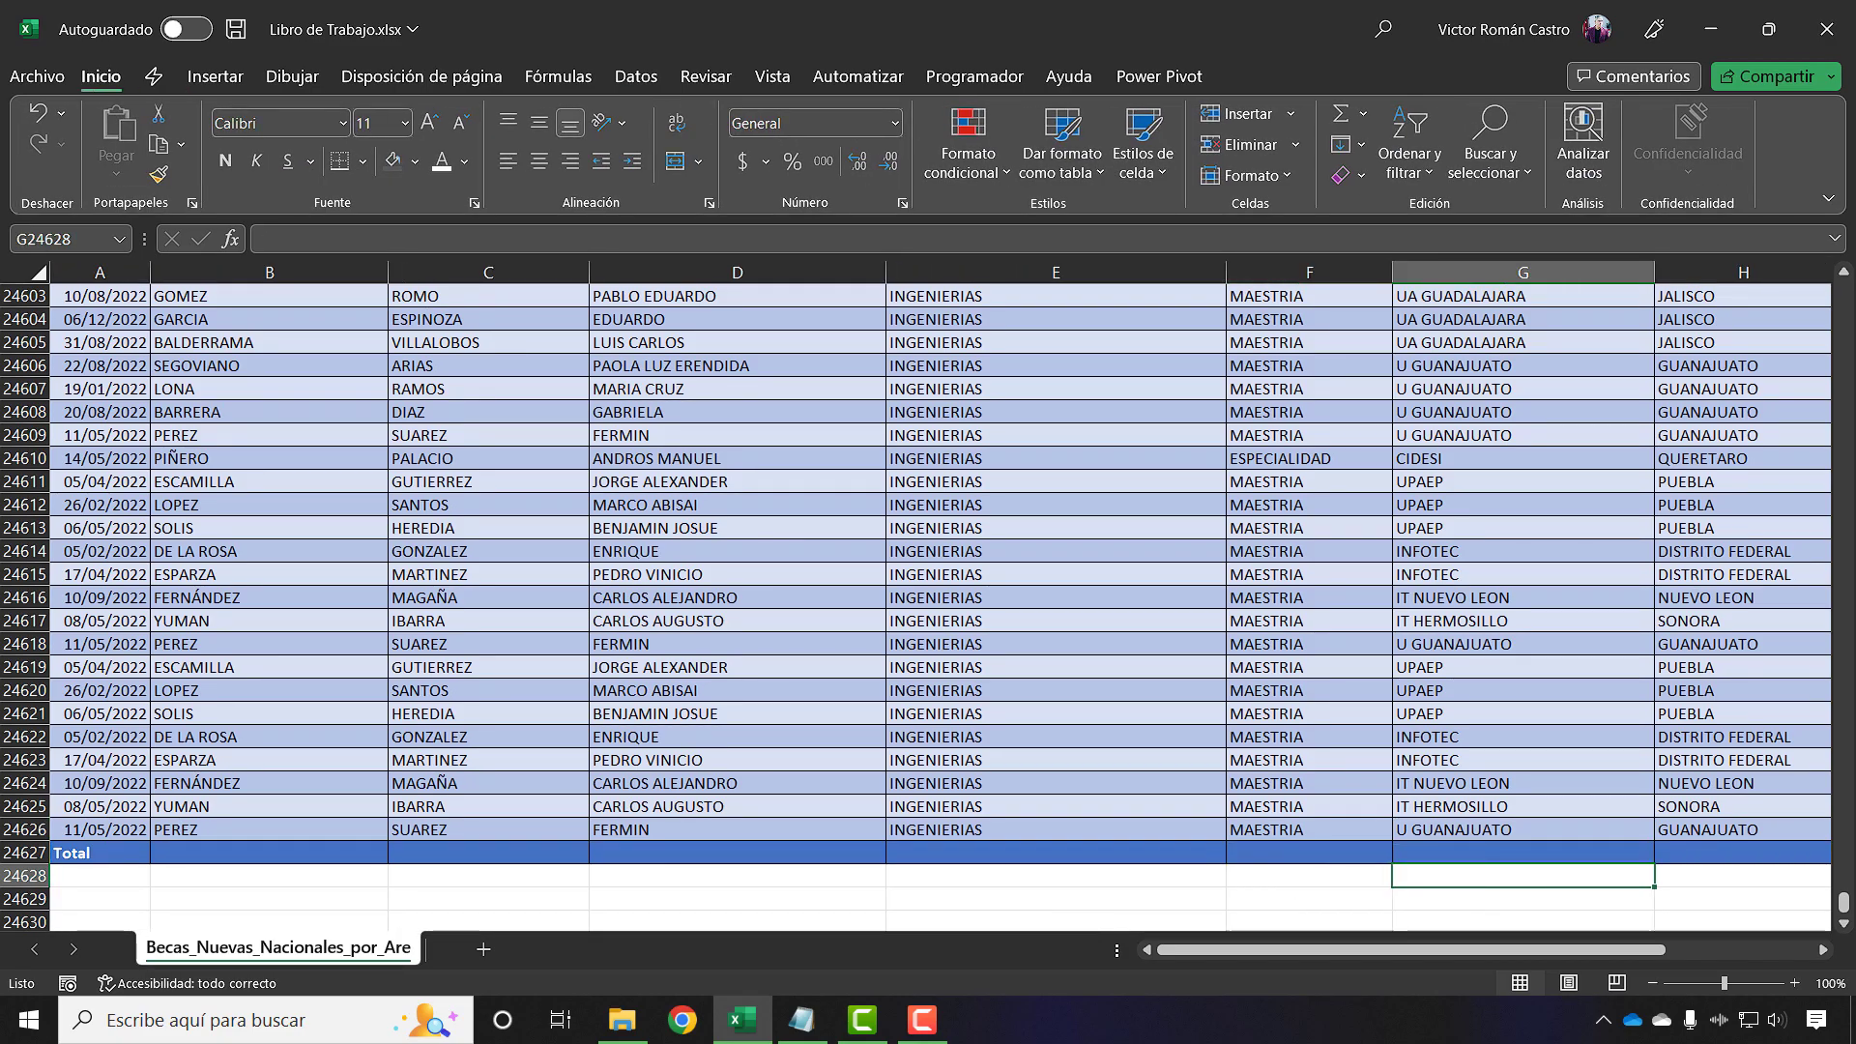
{"action": "key", "text": "Up"}
{"action": "key", "text": "Right"}
{"action": "key", "text": "Right"}
{"action": "key", "text": "Right"}
{"action": "key", "text": "Right"}
{"action": "key", "text": "Right"}
{"action": "key", "text": "Right"}
{"action": "key", "text": "Left"}
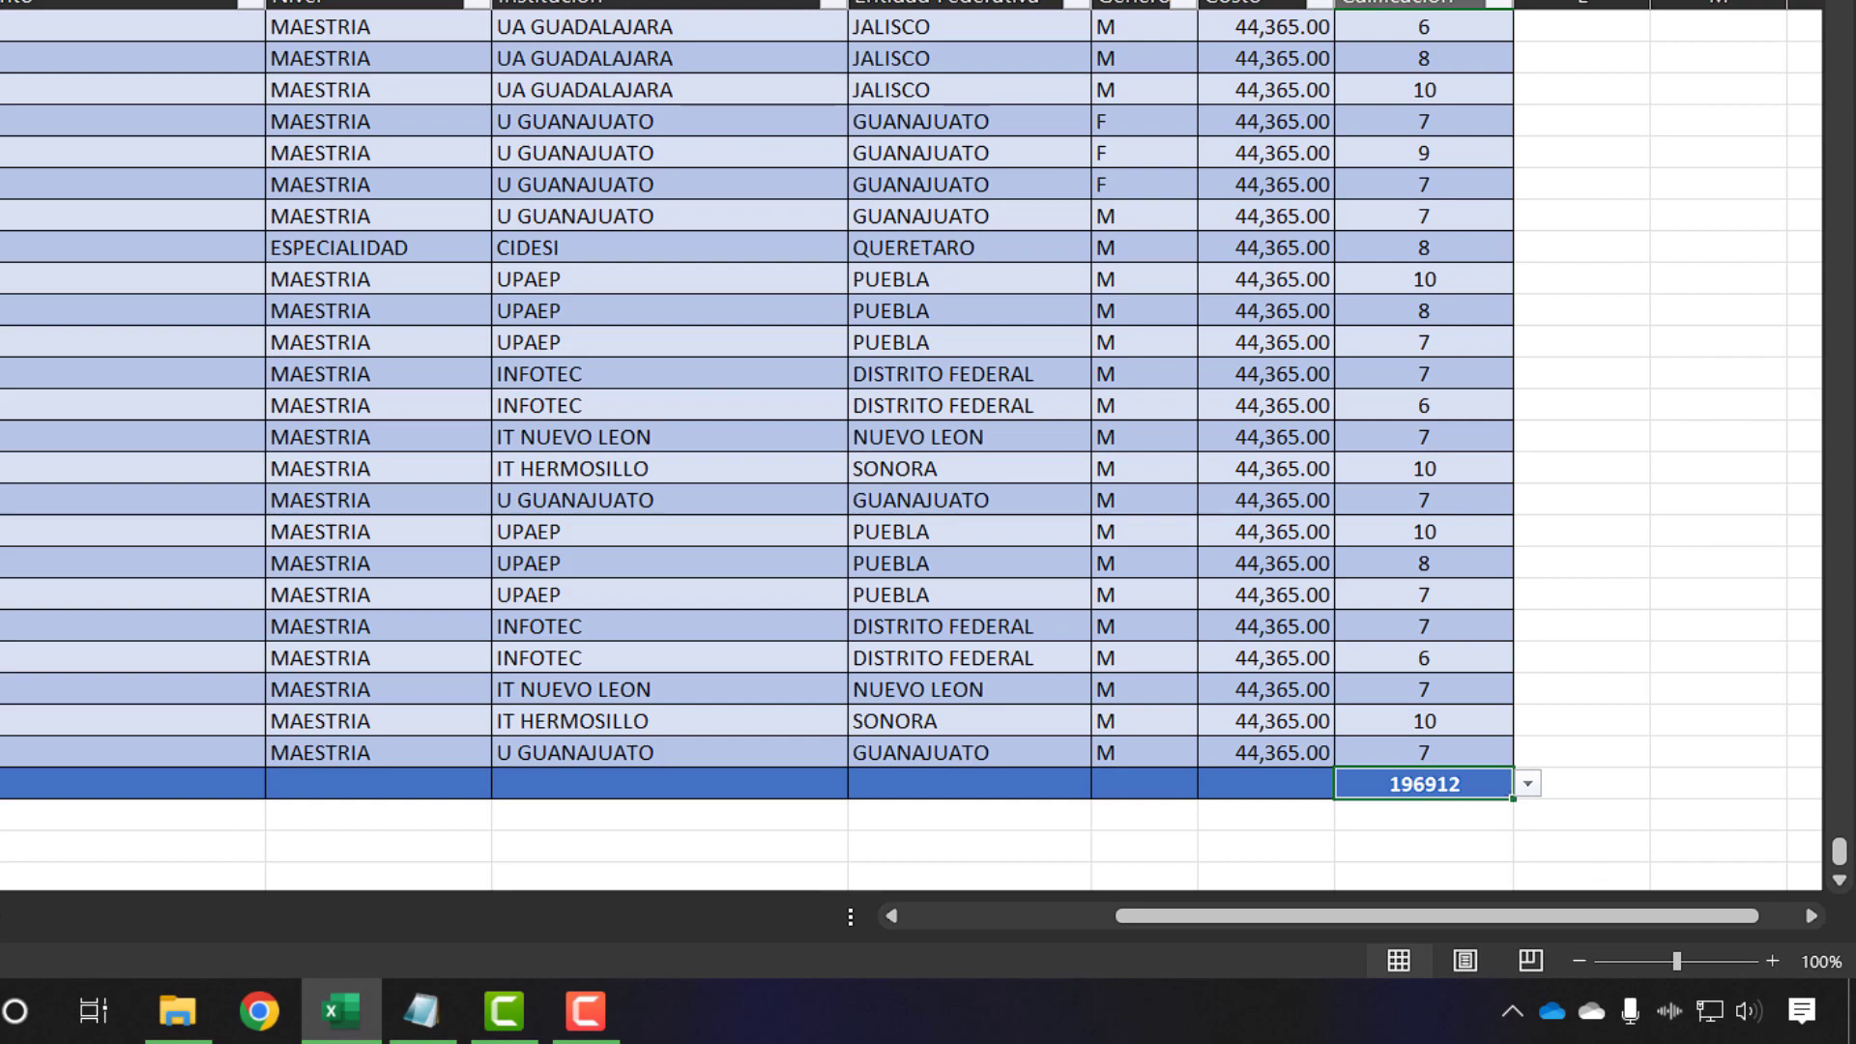
{"action": "left_click", "coordinate": [1526, 783]}
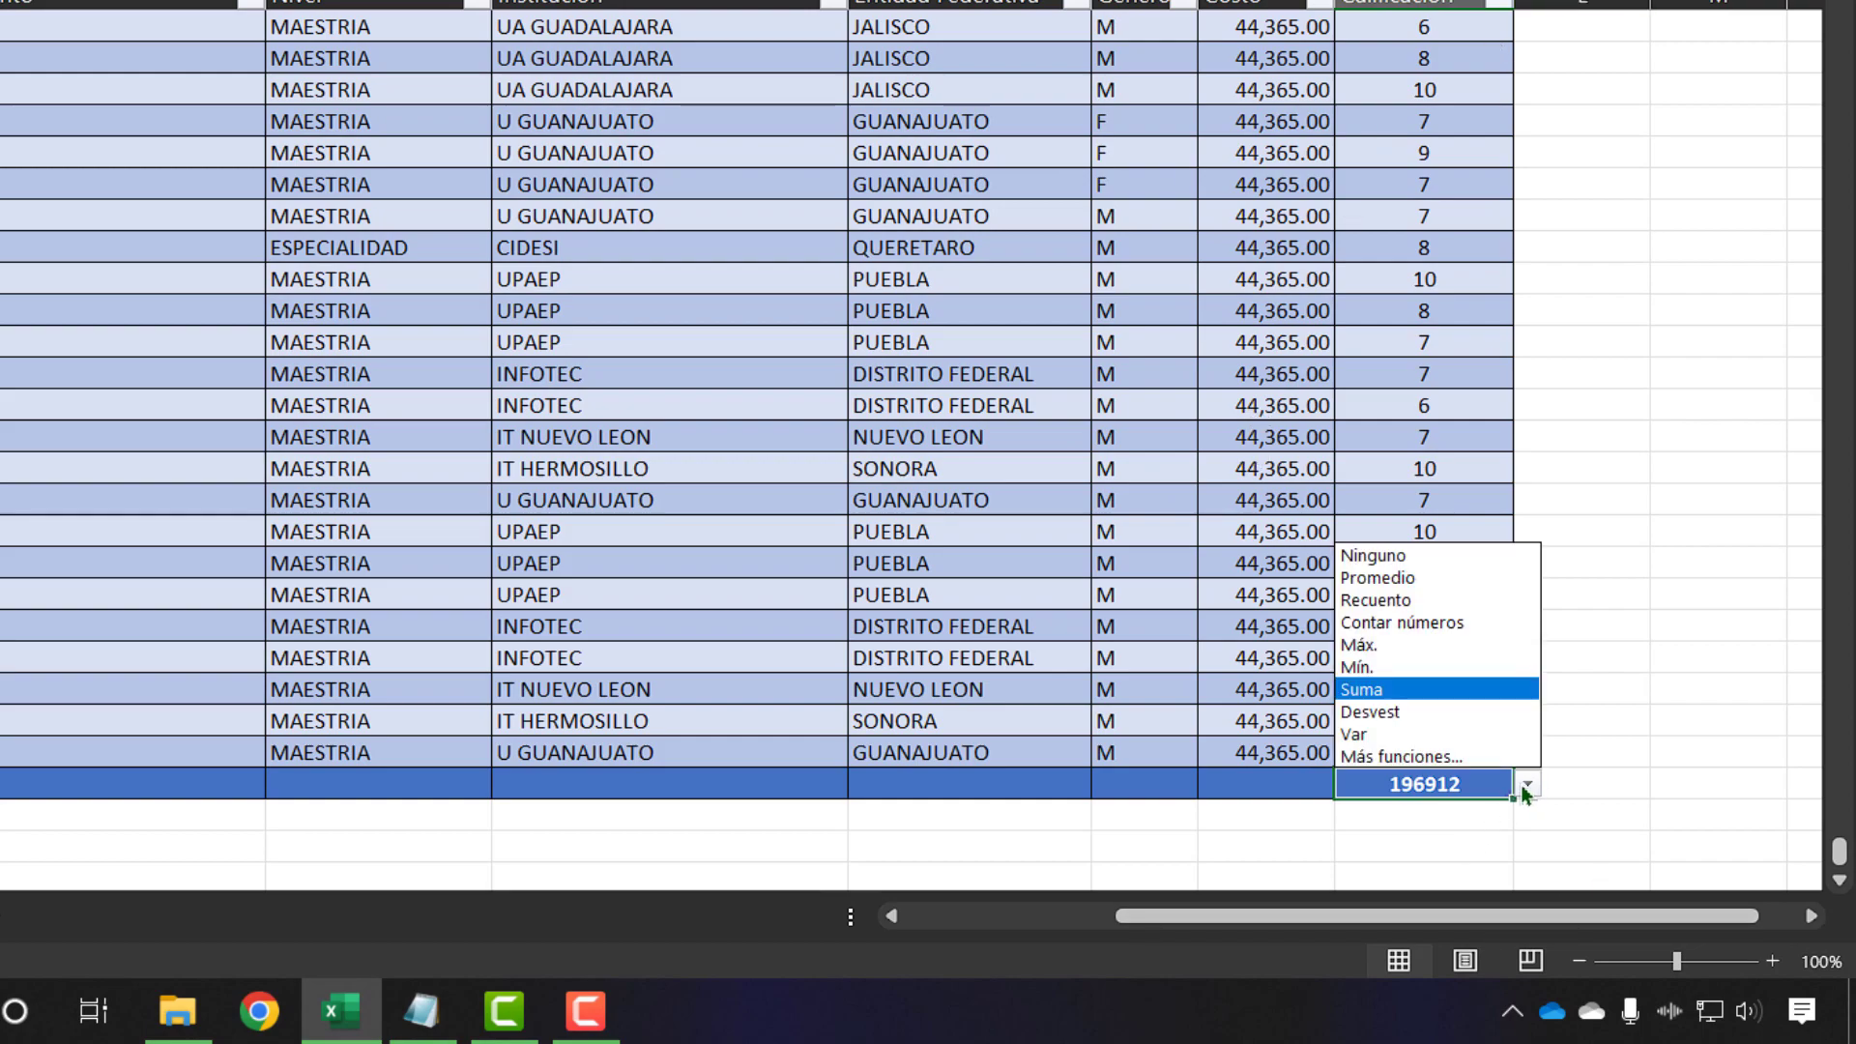
{"action": "left_click", "coordinate": [1440, 689]}
Change the Calificación function in the total row to Promedio
{"action": "left_click", "coordinate": [1299, 785]}
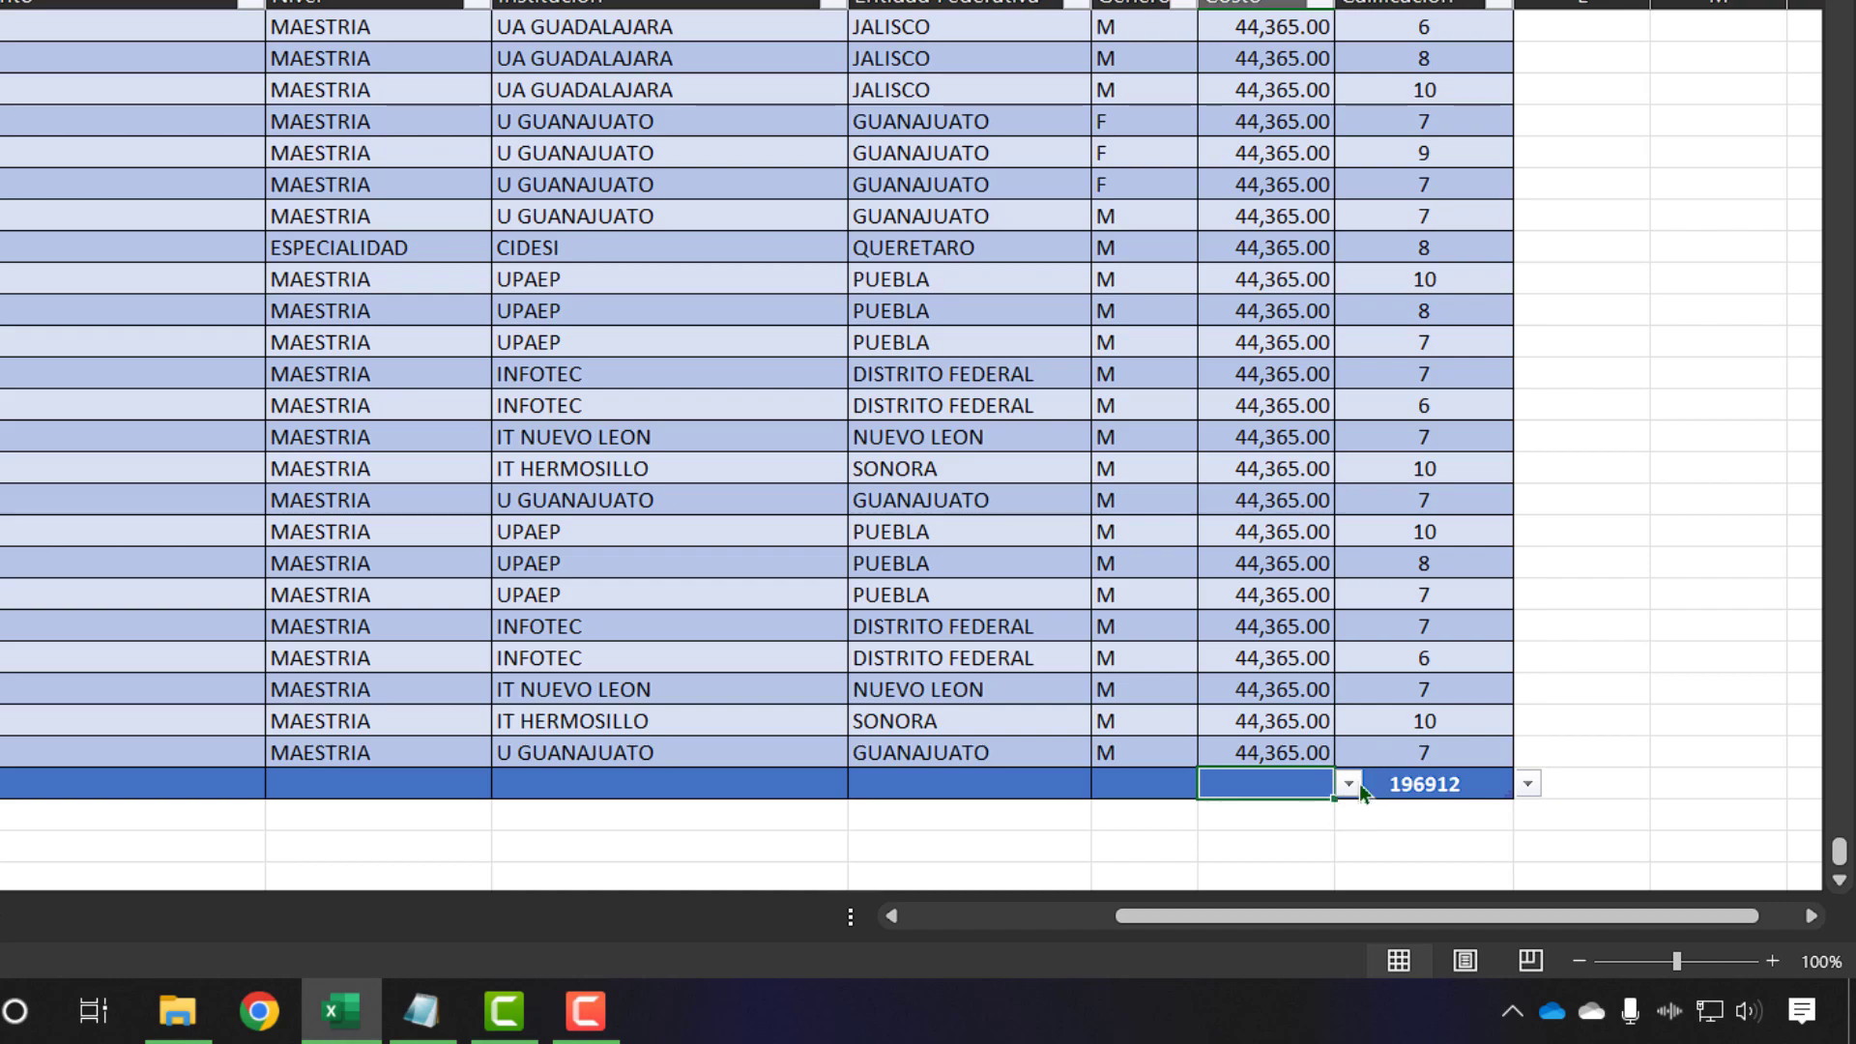
{"action": "left_click", "coordinate": [1527, 783]}
{"action": "left_click", "coordinate": [1482, 793]}
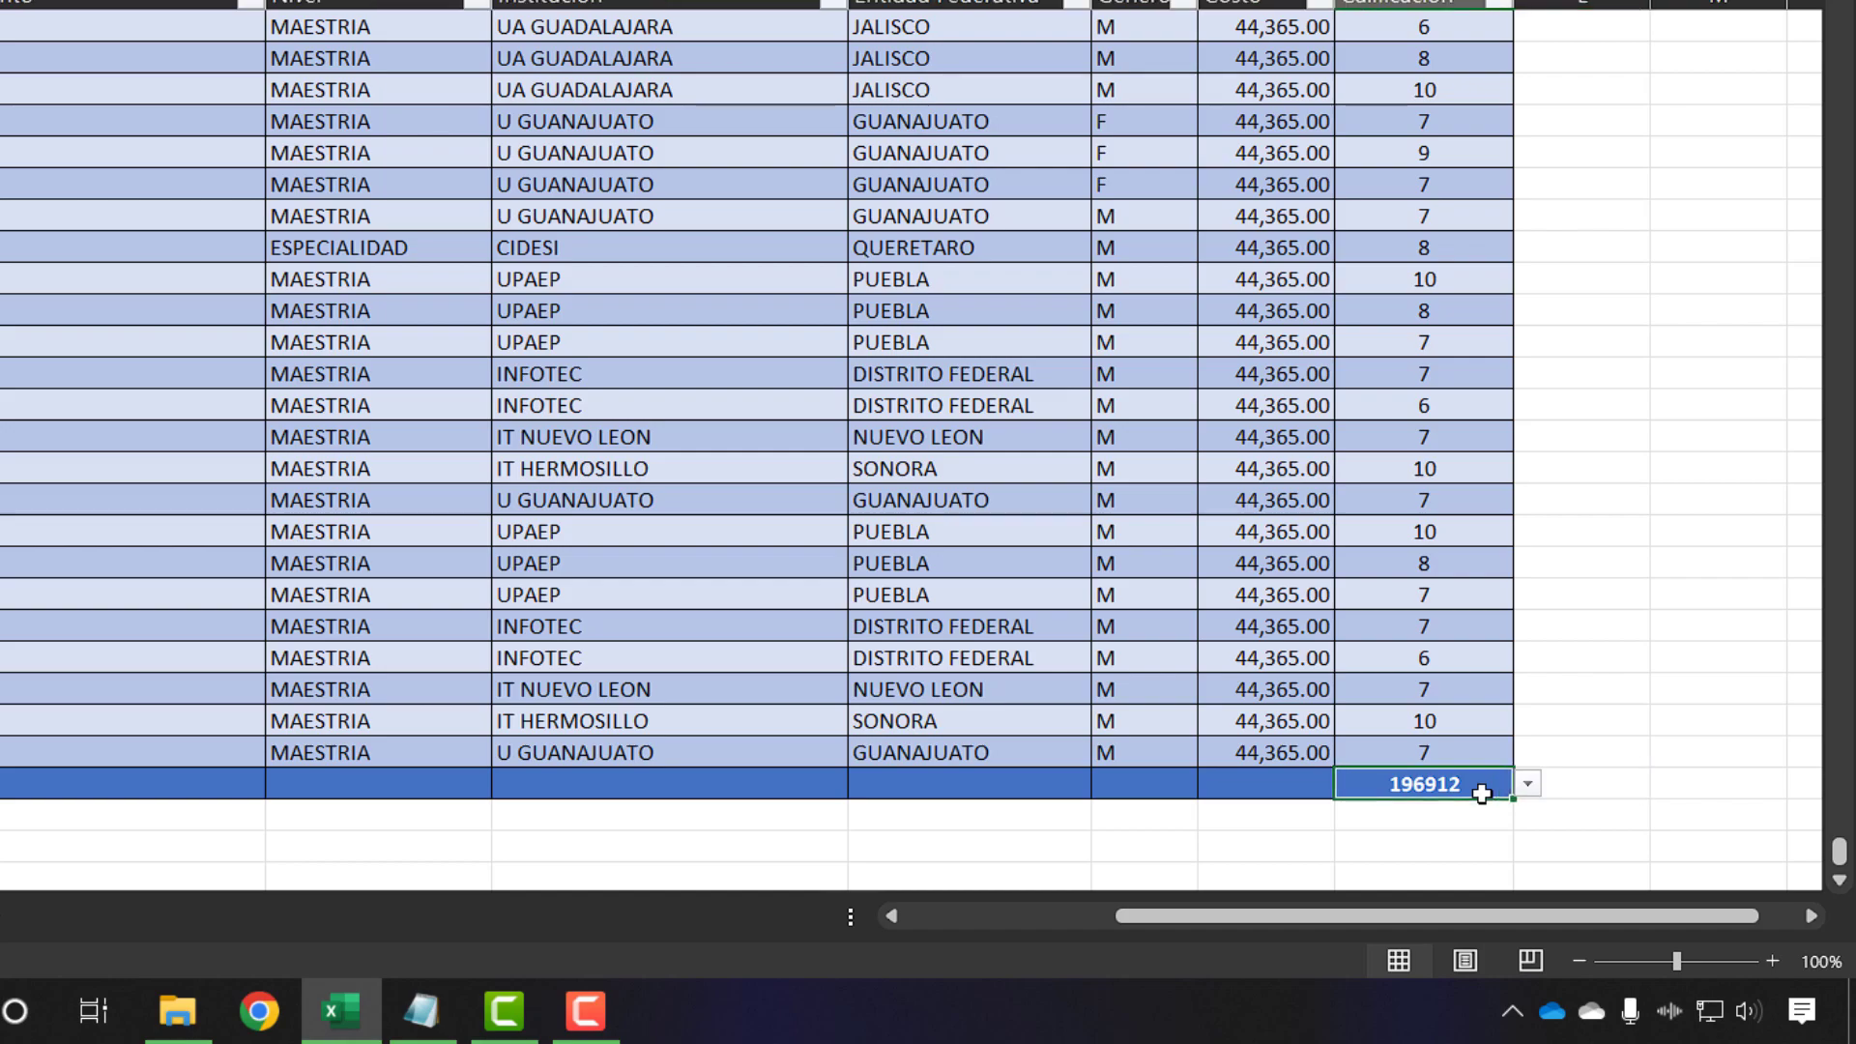
{"action": "left_click", "coordinate": [1527, 785]}
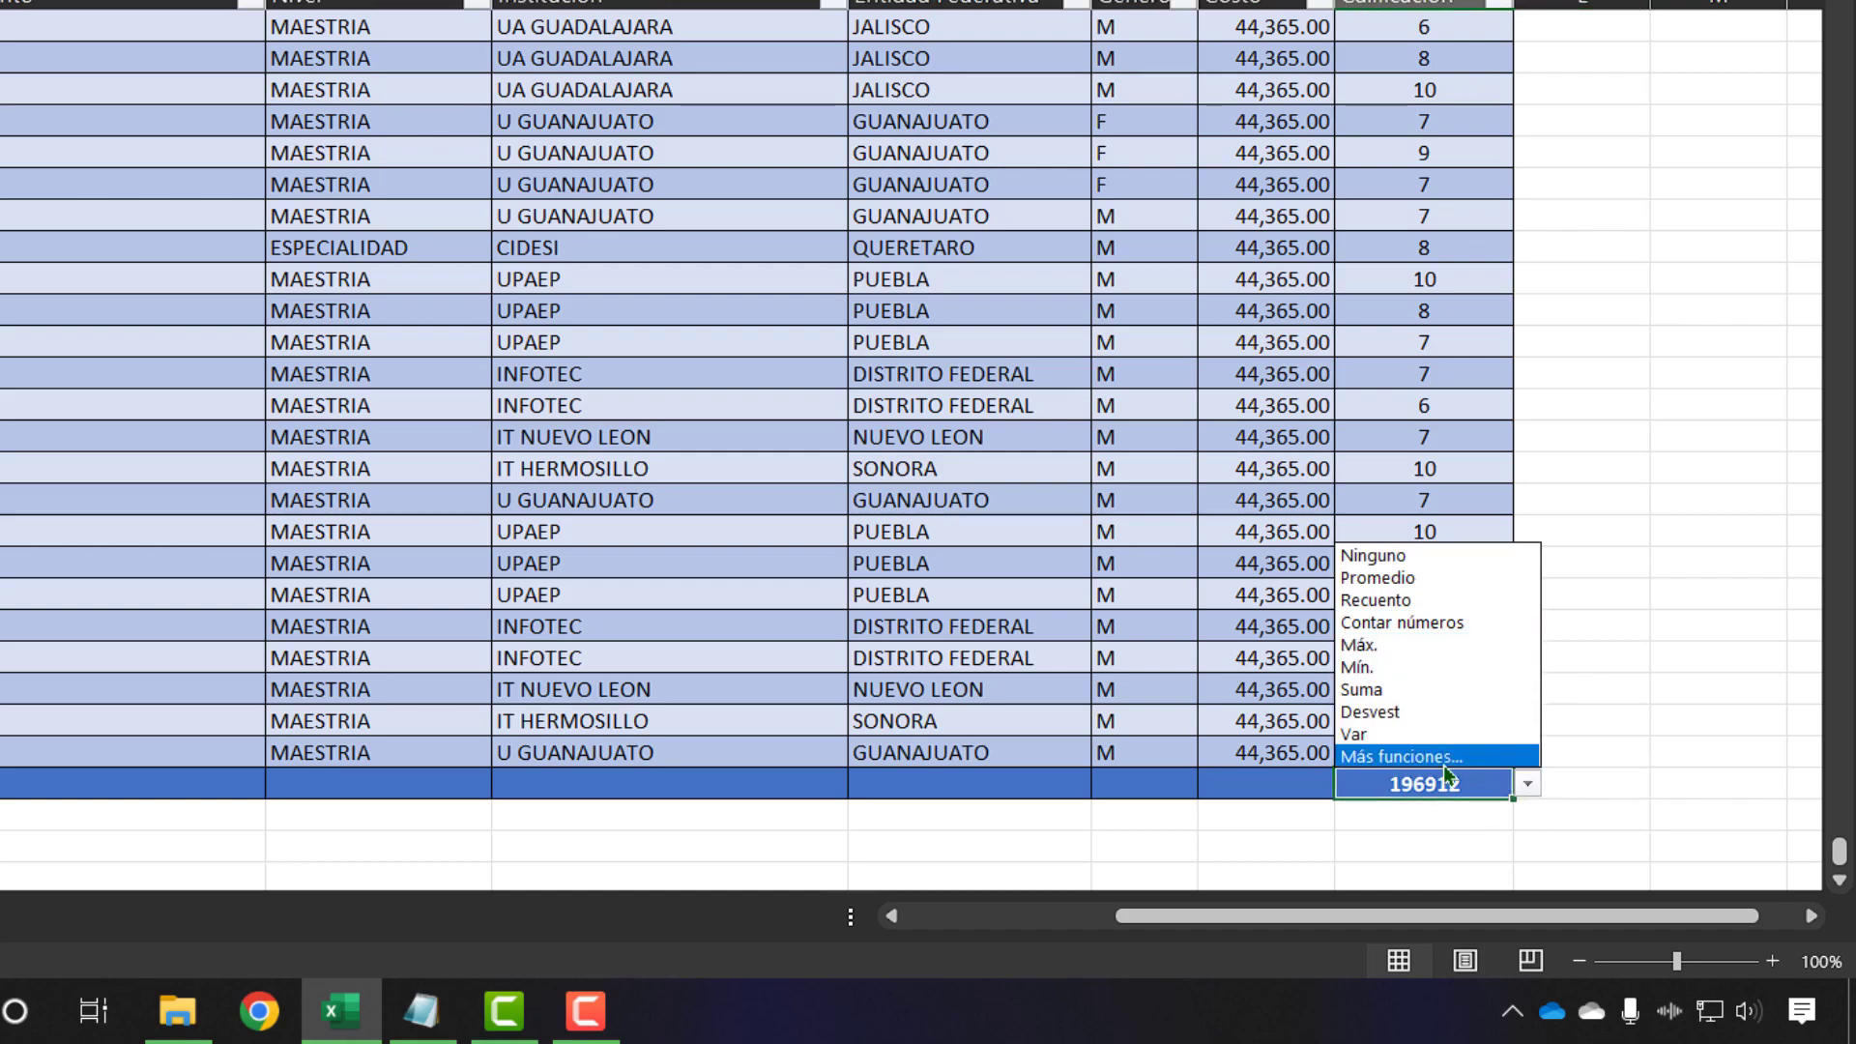
{"action": "left_click", "coordinate": [1455, 580]}
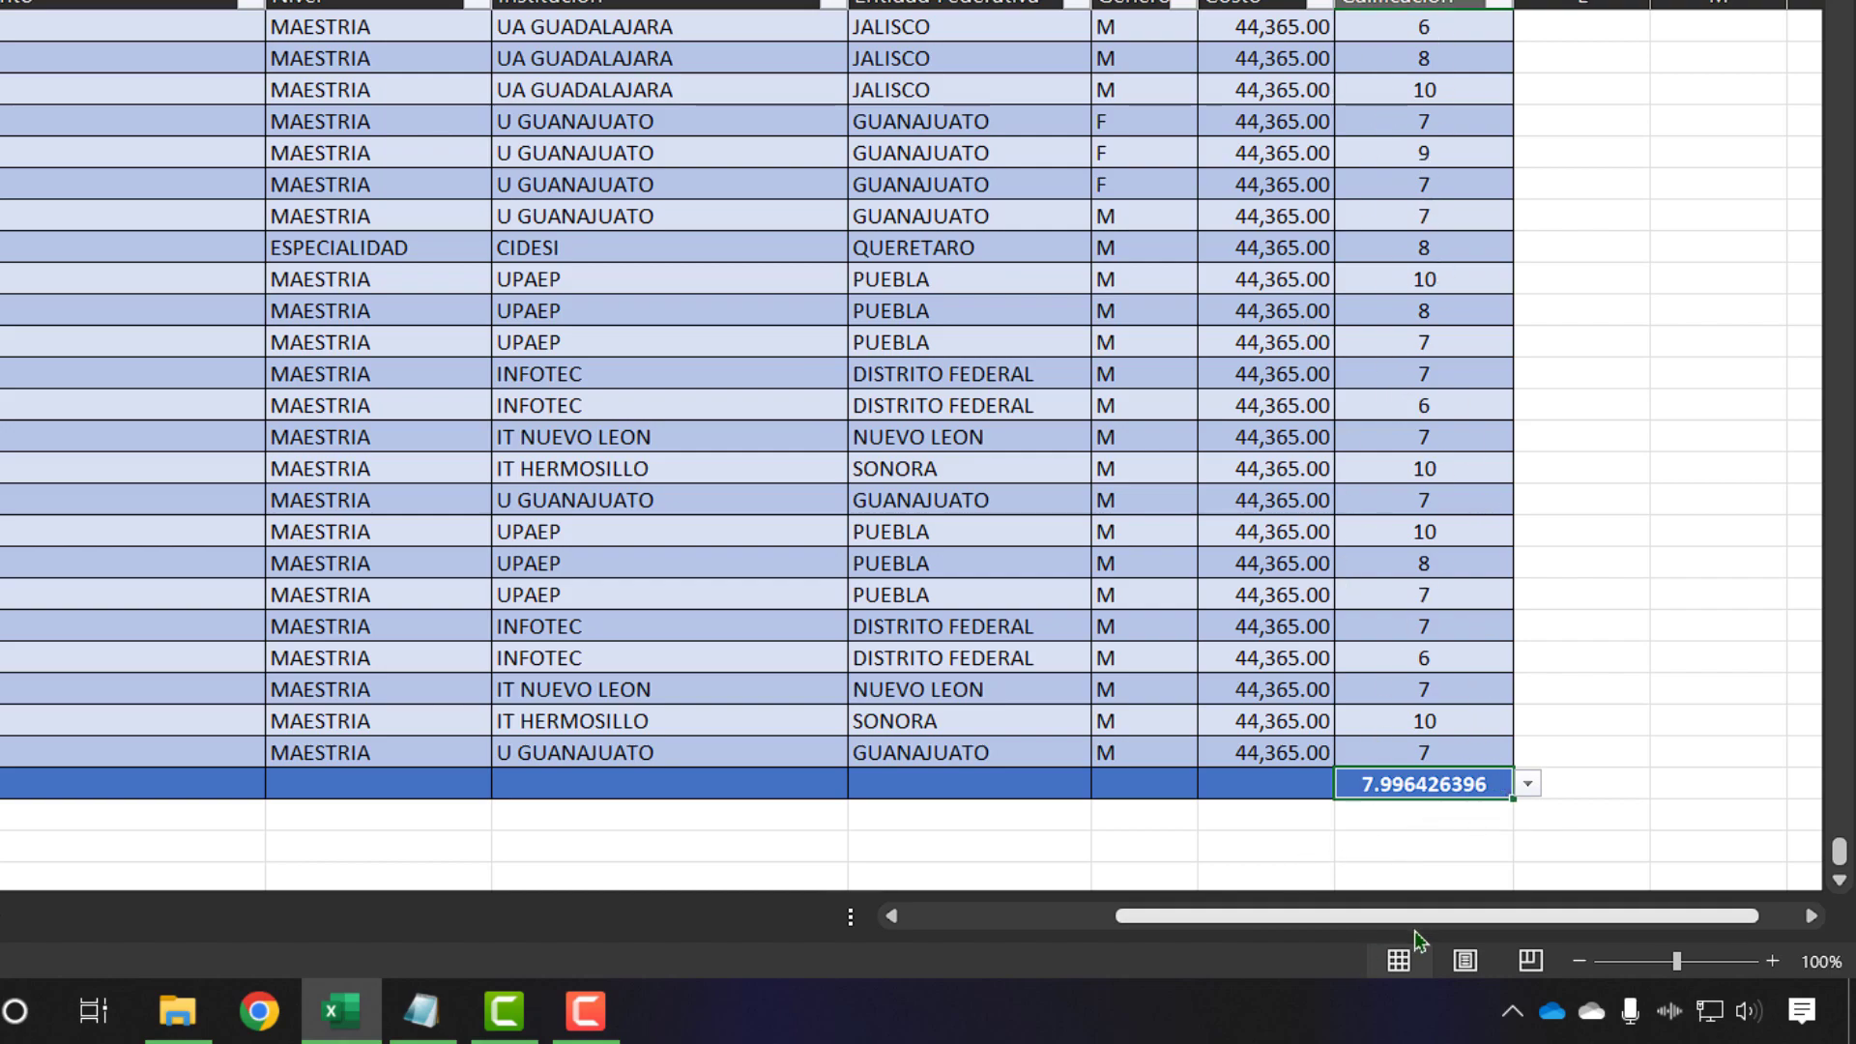
Set the Costo column's total to Suma and autofit the column width so the total fits
{"action": "left_click", "coordinate": [1300, 786]}
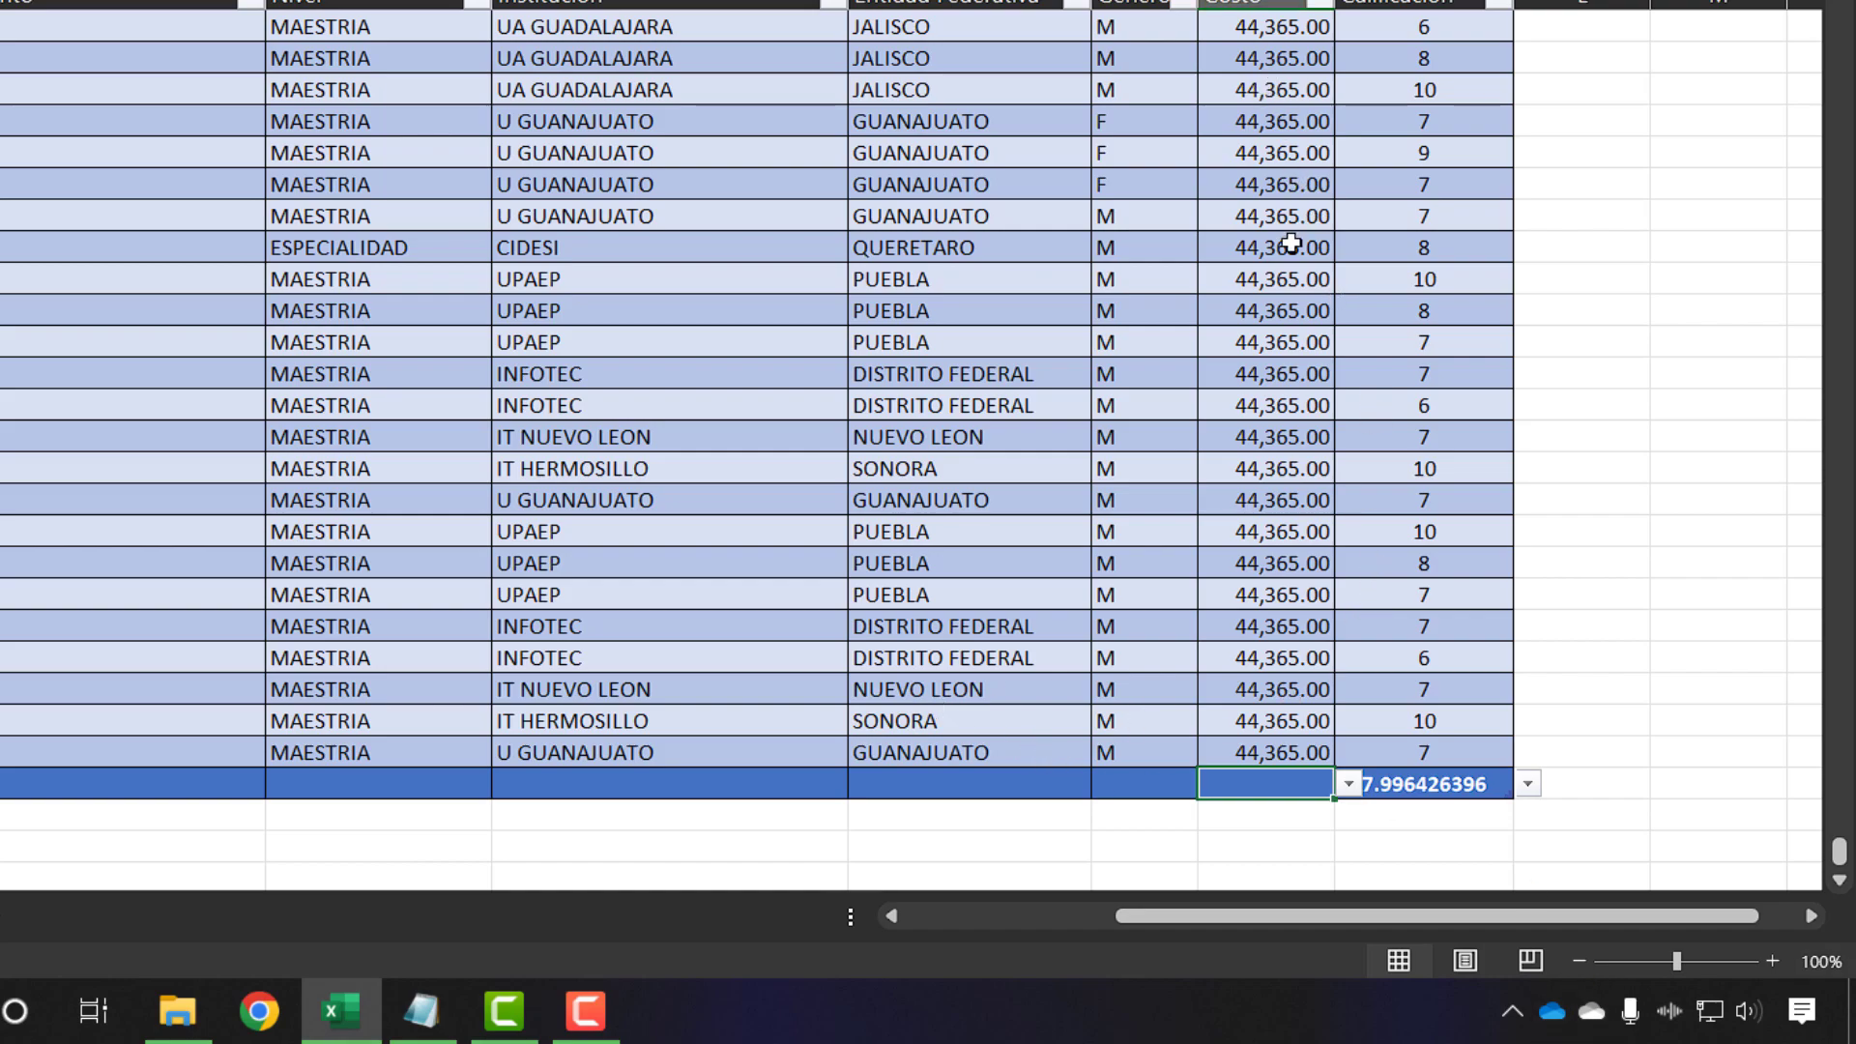
{"action": "left_click", "coordinate": [1349, 784]}
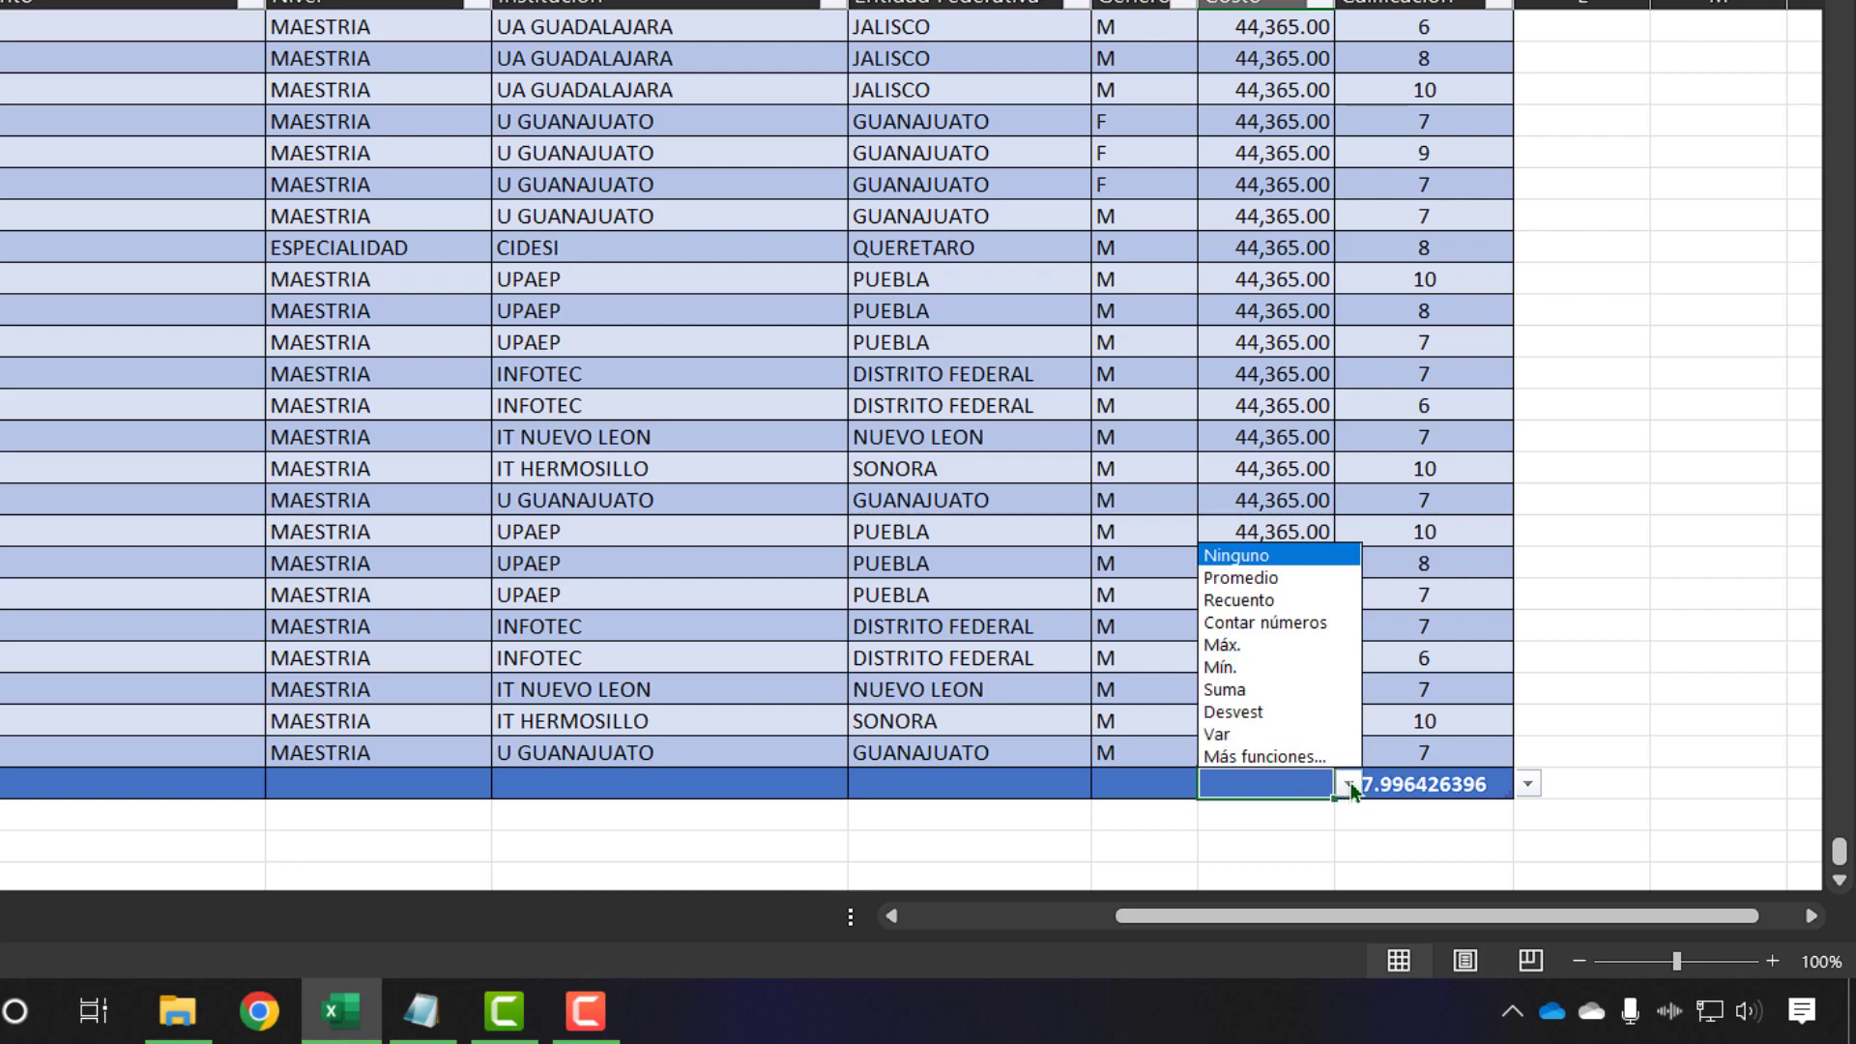
{"action": "left_click", "coordinate": [1275, 689]}
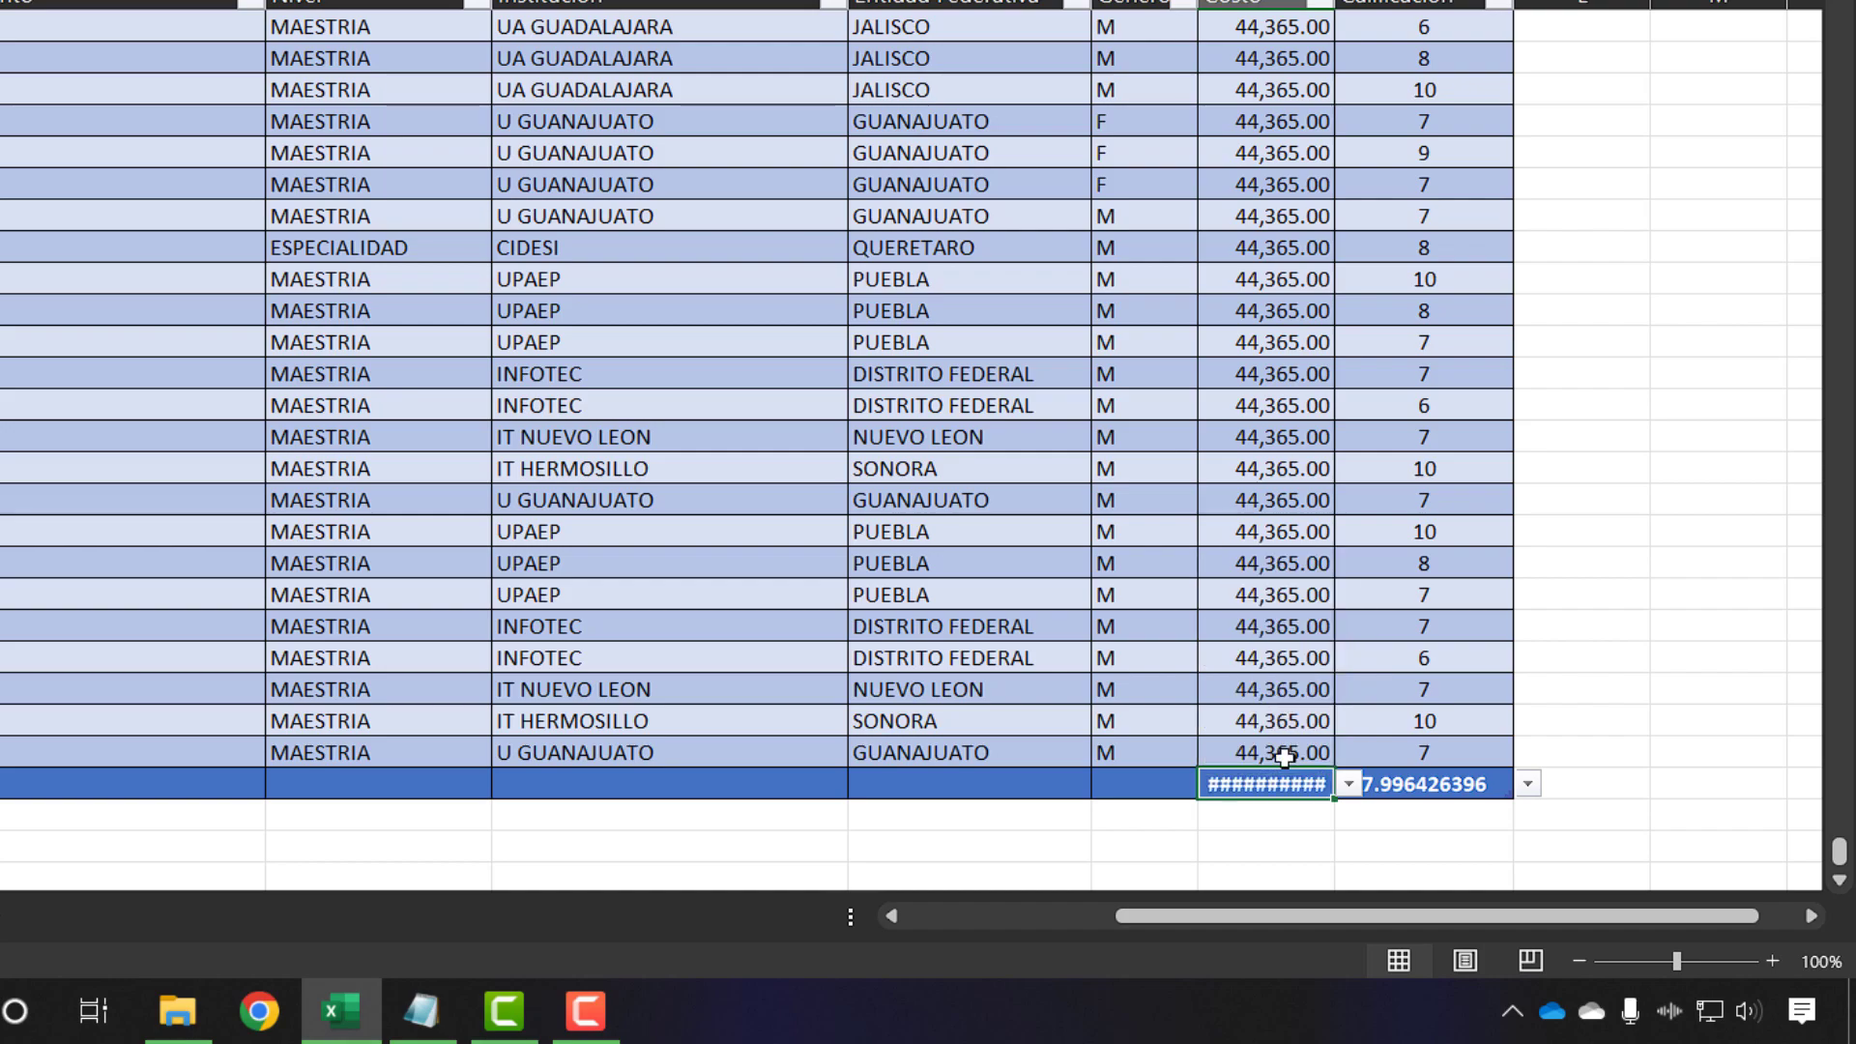
{"action": "left_click", "coordinate": [1343, 8]}
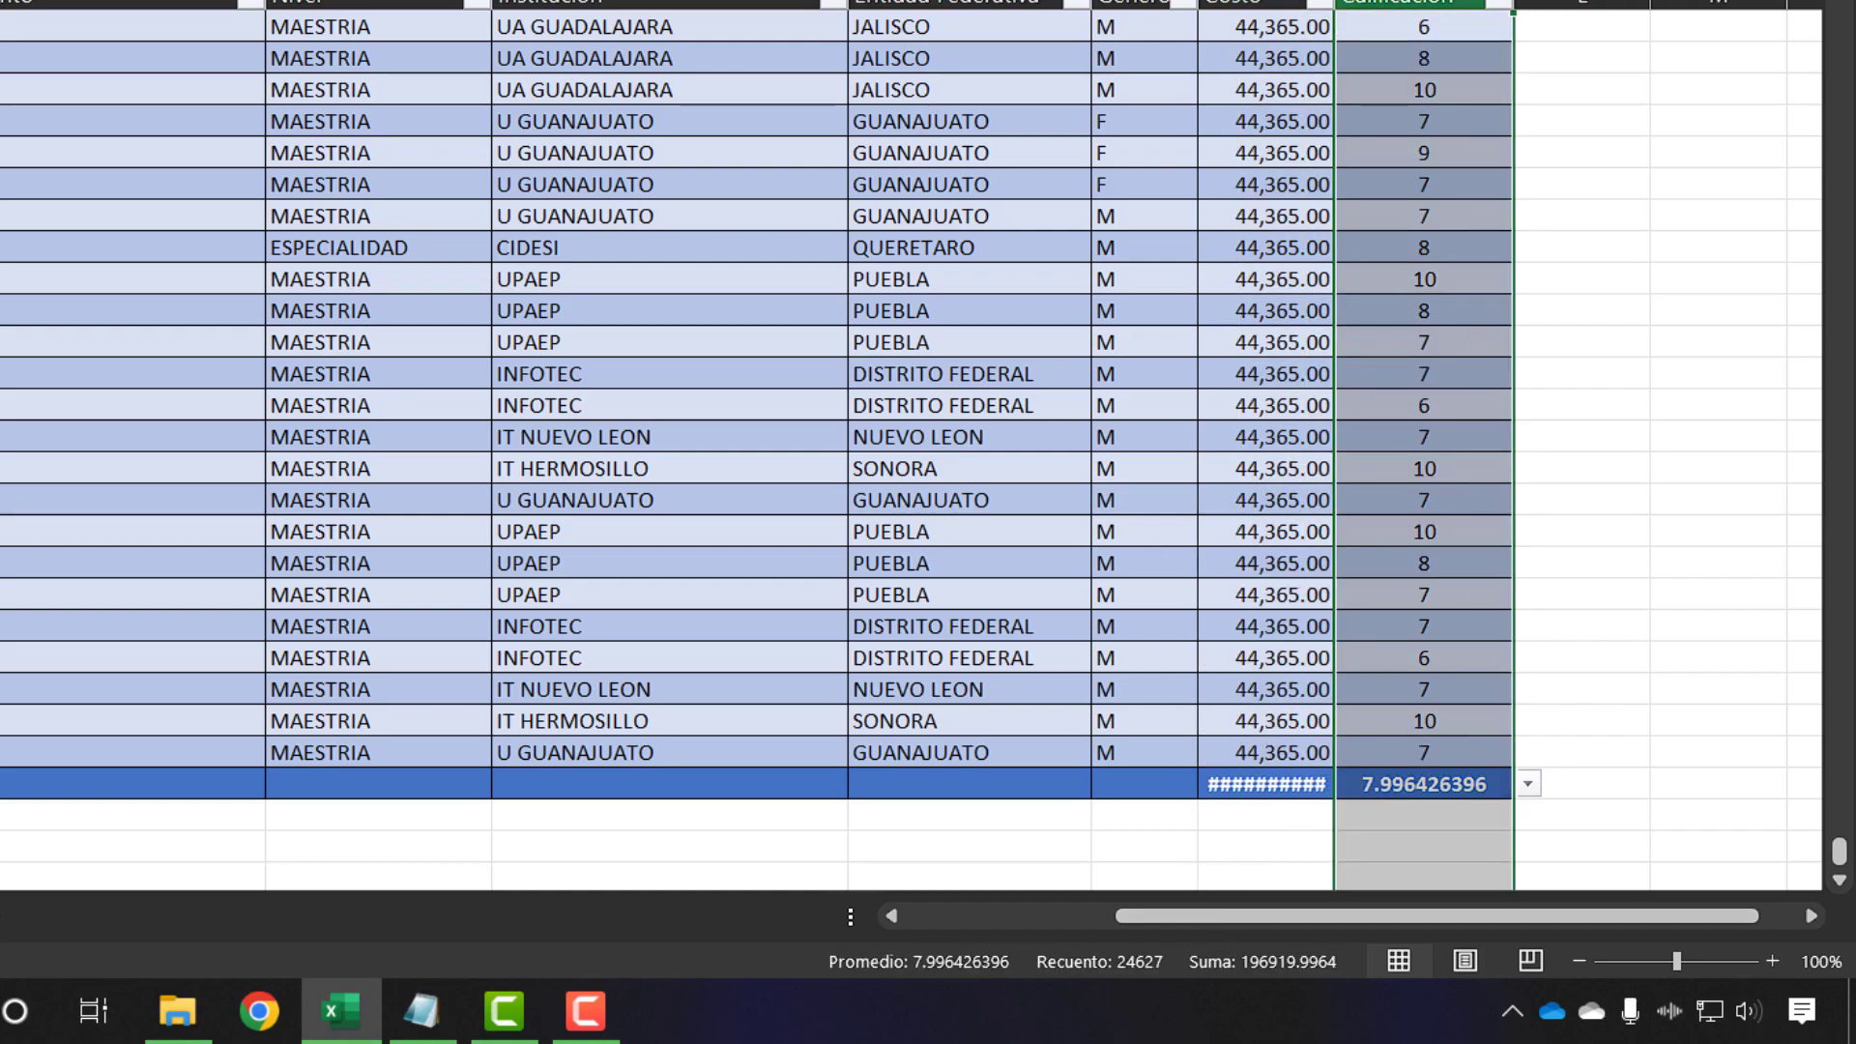
{"action": "double_click", "coordinate": [1335, 8]}
{"action": "left_click", "coordinate": [1259, 810]}
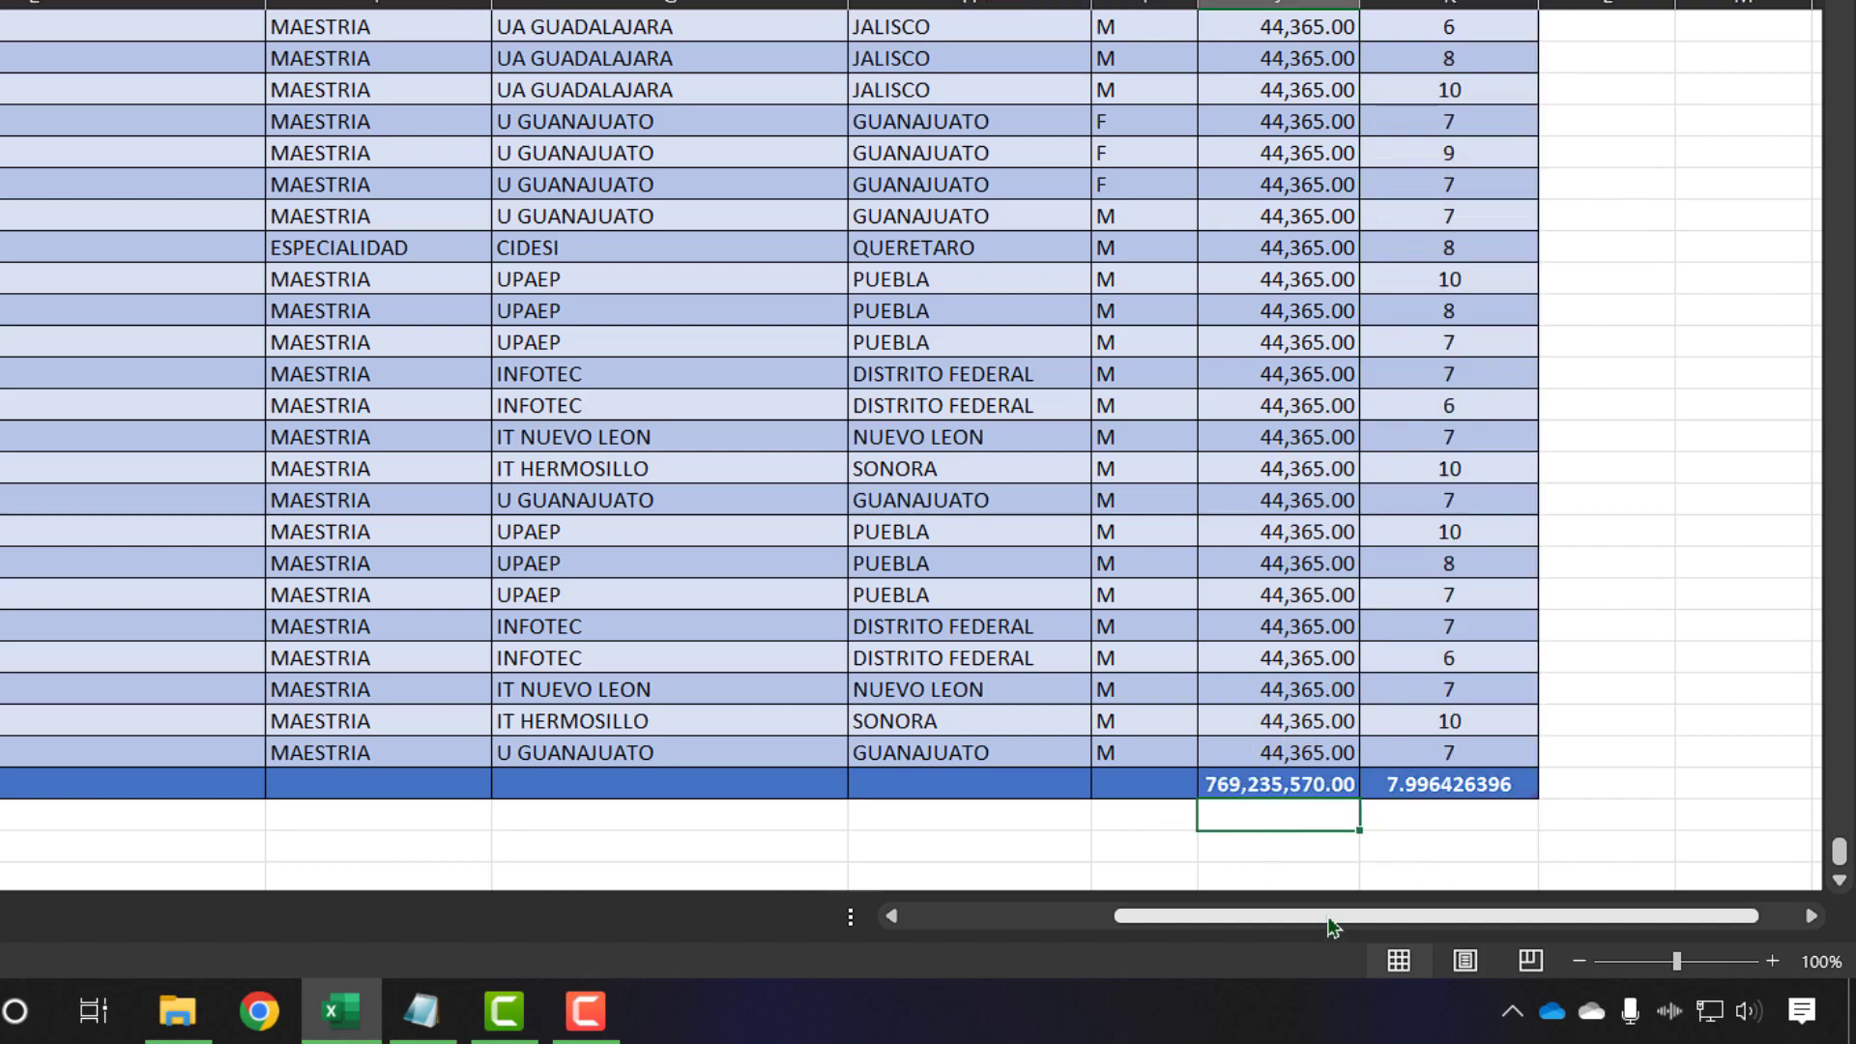
{"action": "left_click", "coordinate": [1286, 785]}
{"action": "scroll", "coordinate": [1486, 769], "scroll_direction": "up", "scroll_amount": 1, "text": "ctrl"}
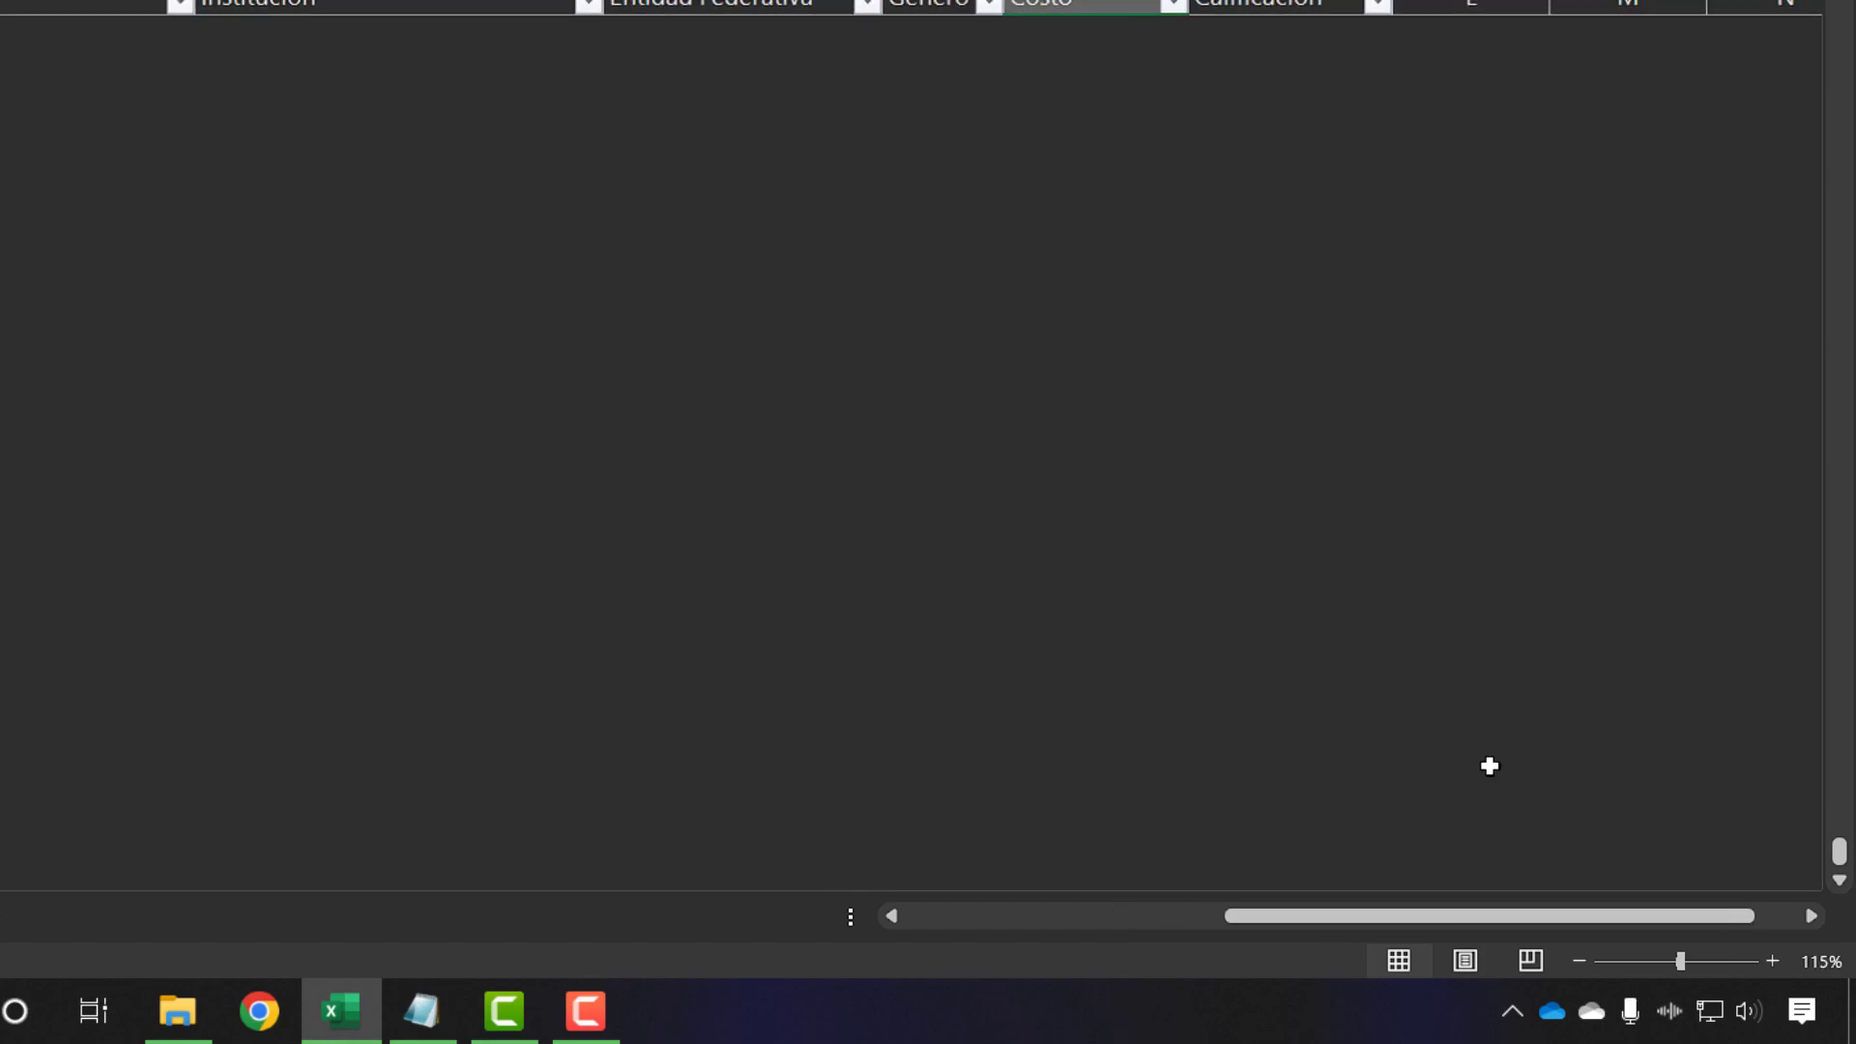
{"action": "scroll", "coordinate": [1343, 628], "scroll_direction": "down", "scroll_amount": 3}
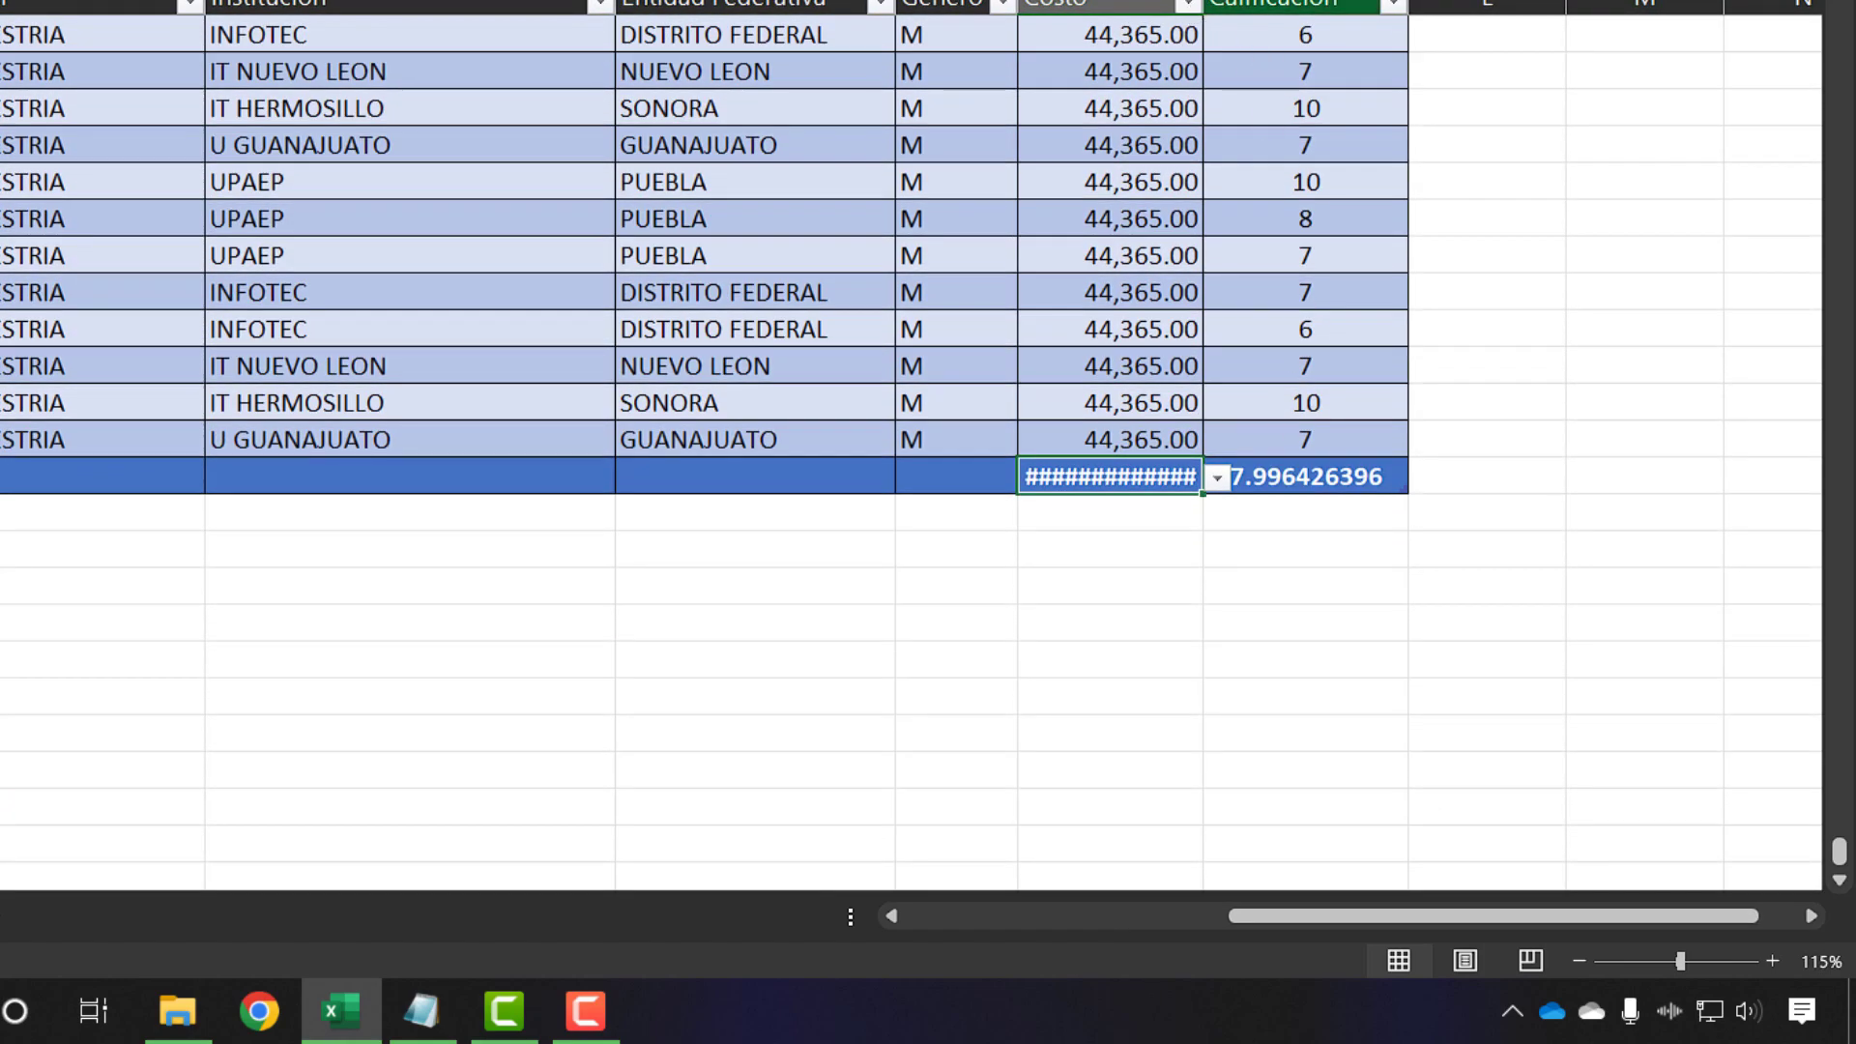
{"action": "double_click", "coordinate": [1201, 10]}
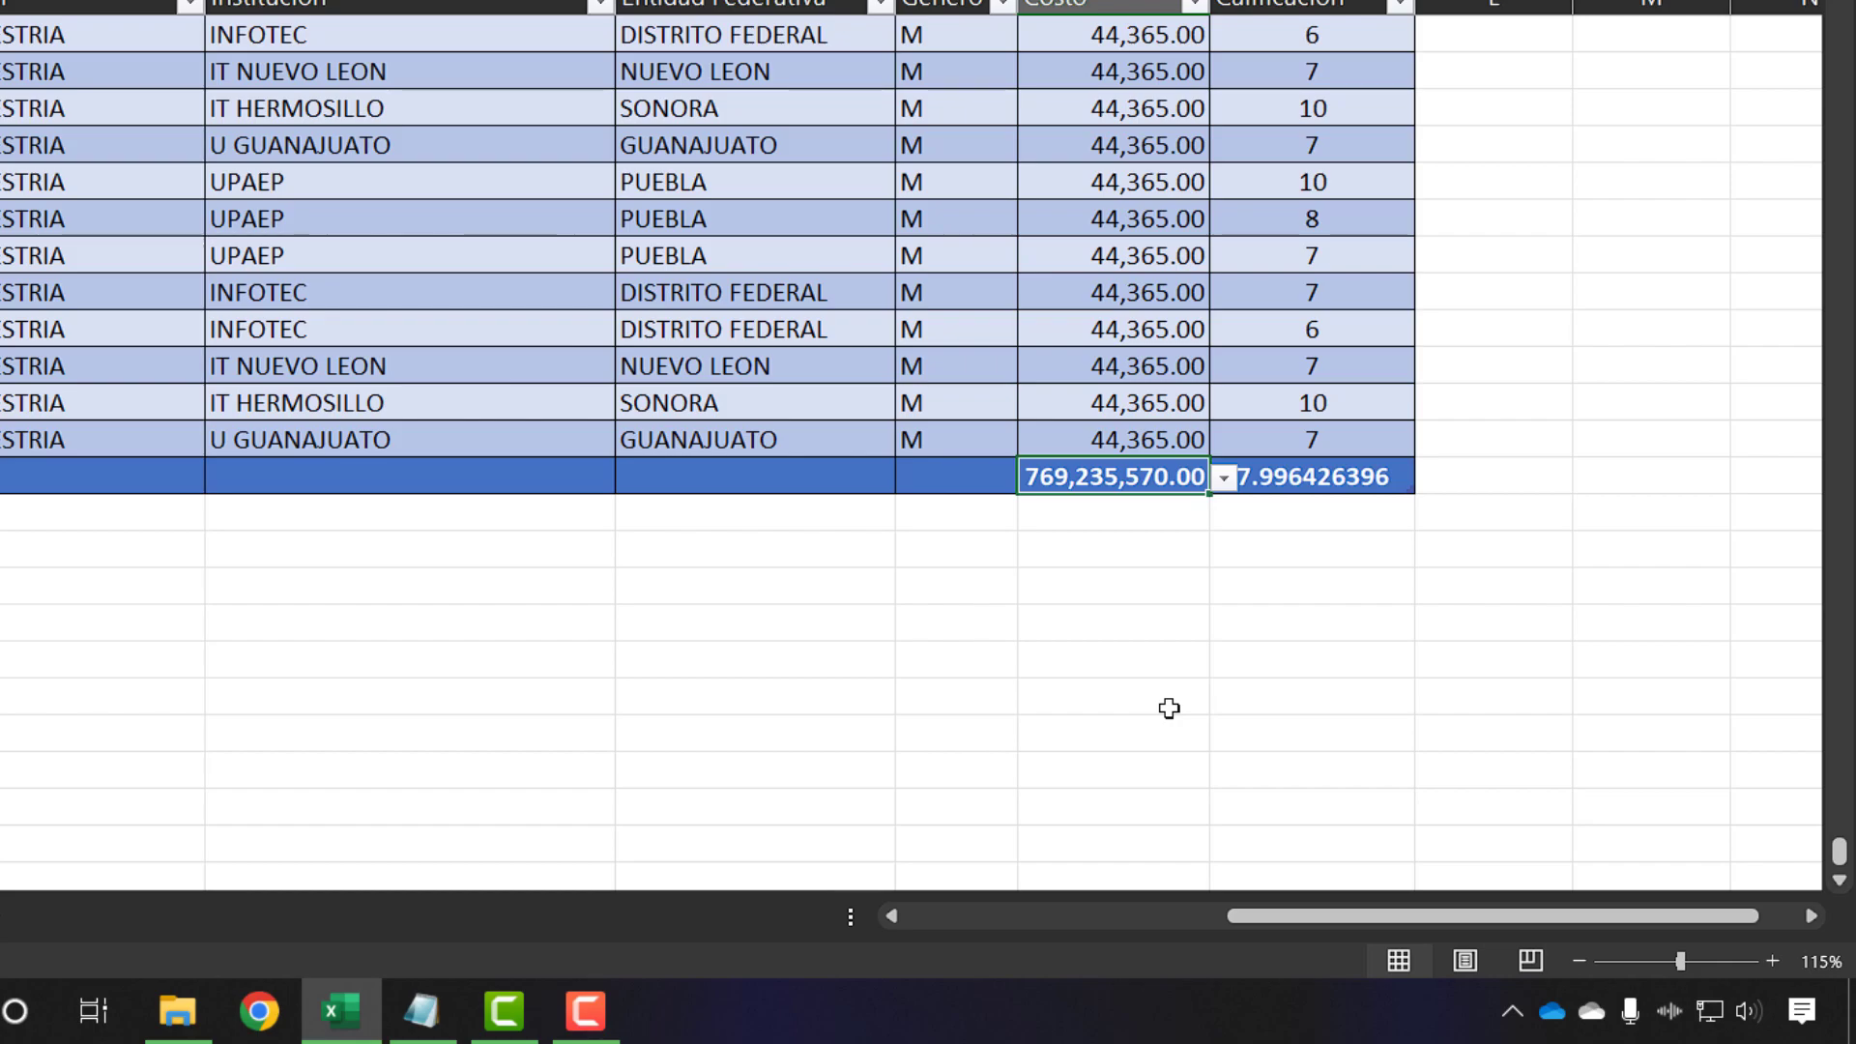
Set the Nombre column's function in the total row to Recuento
{"action": "left_click", "coordinate": [240, 471]}
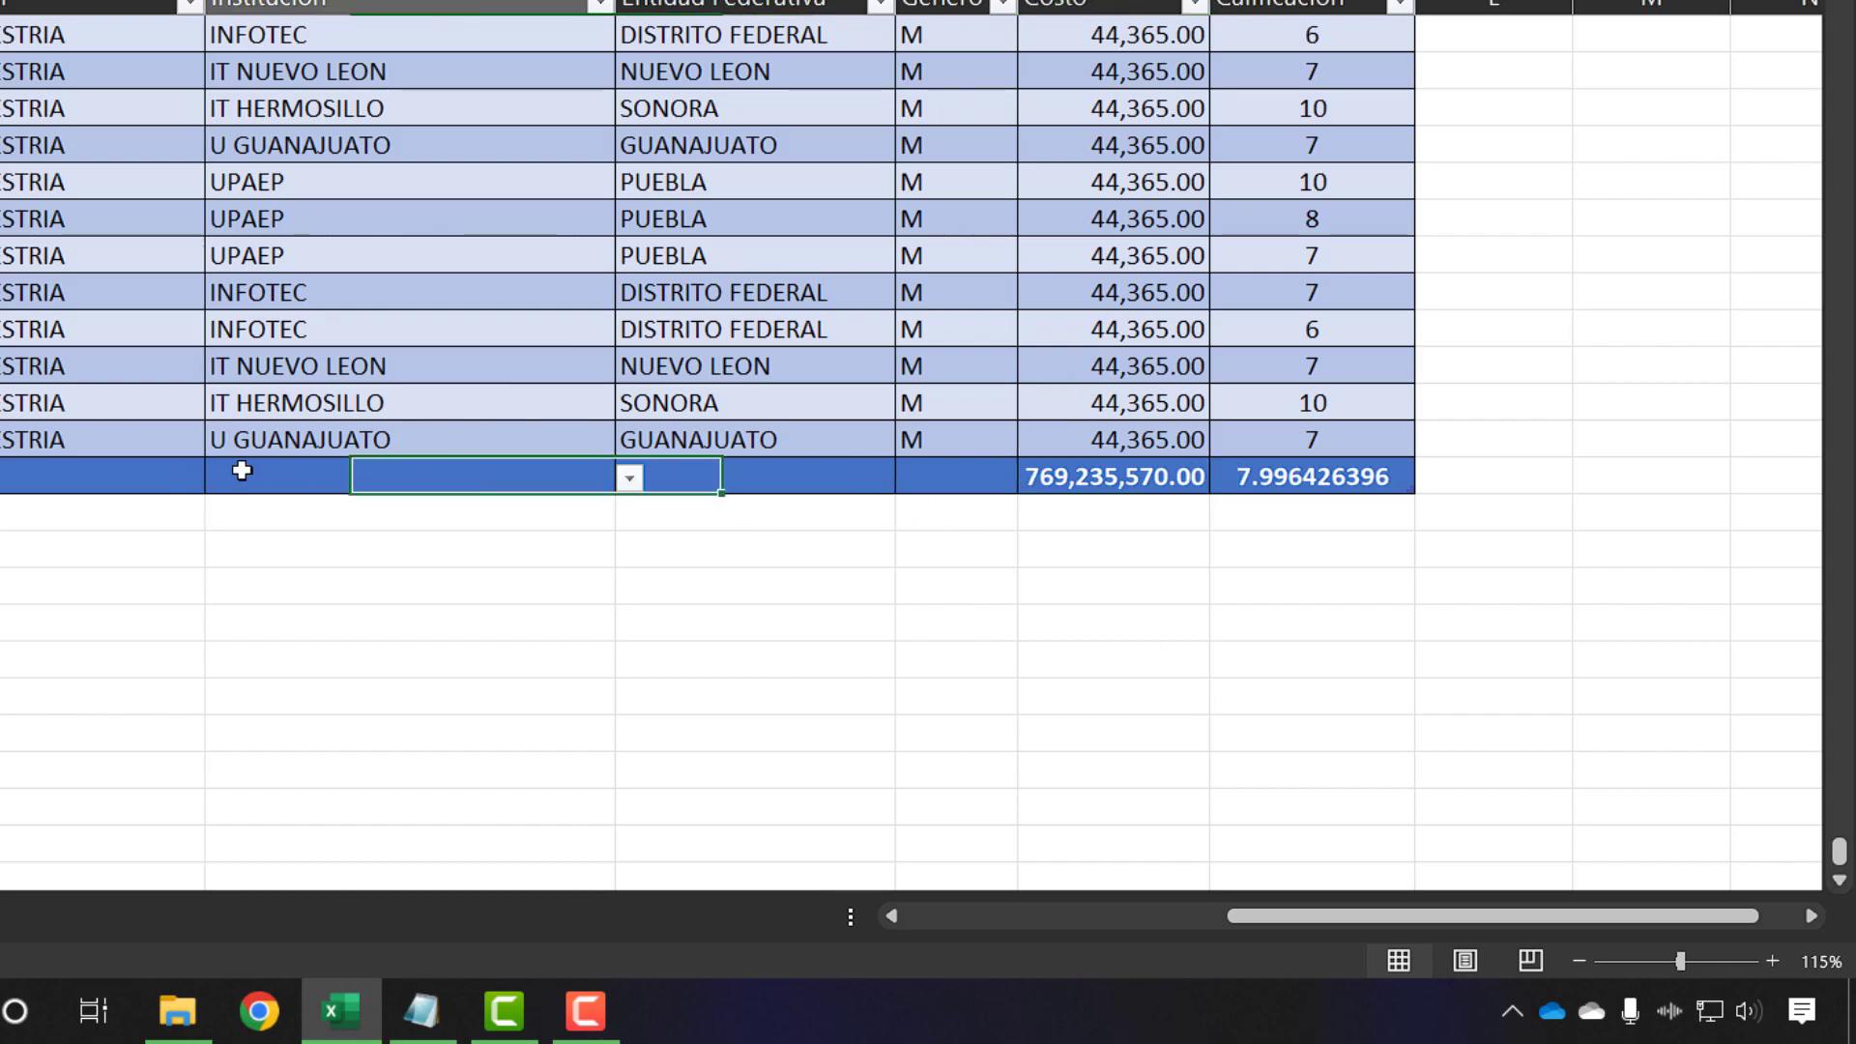
{"action": "scroll", "coordinate": [492, 600], "scroll_direction": "left", "scroll_amount": 10}
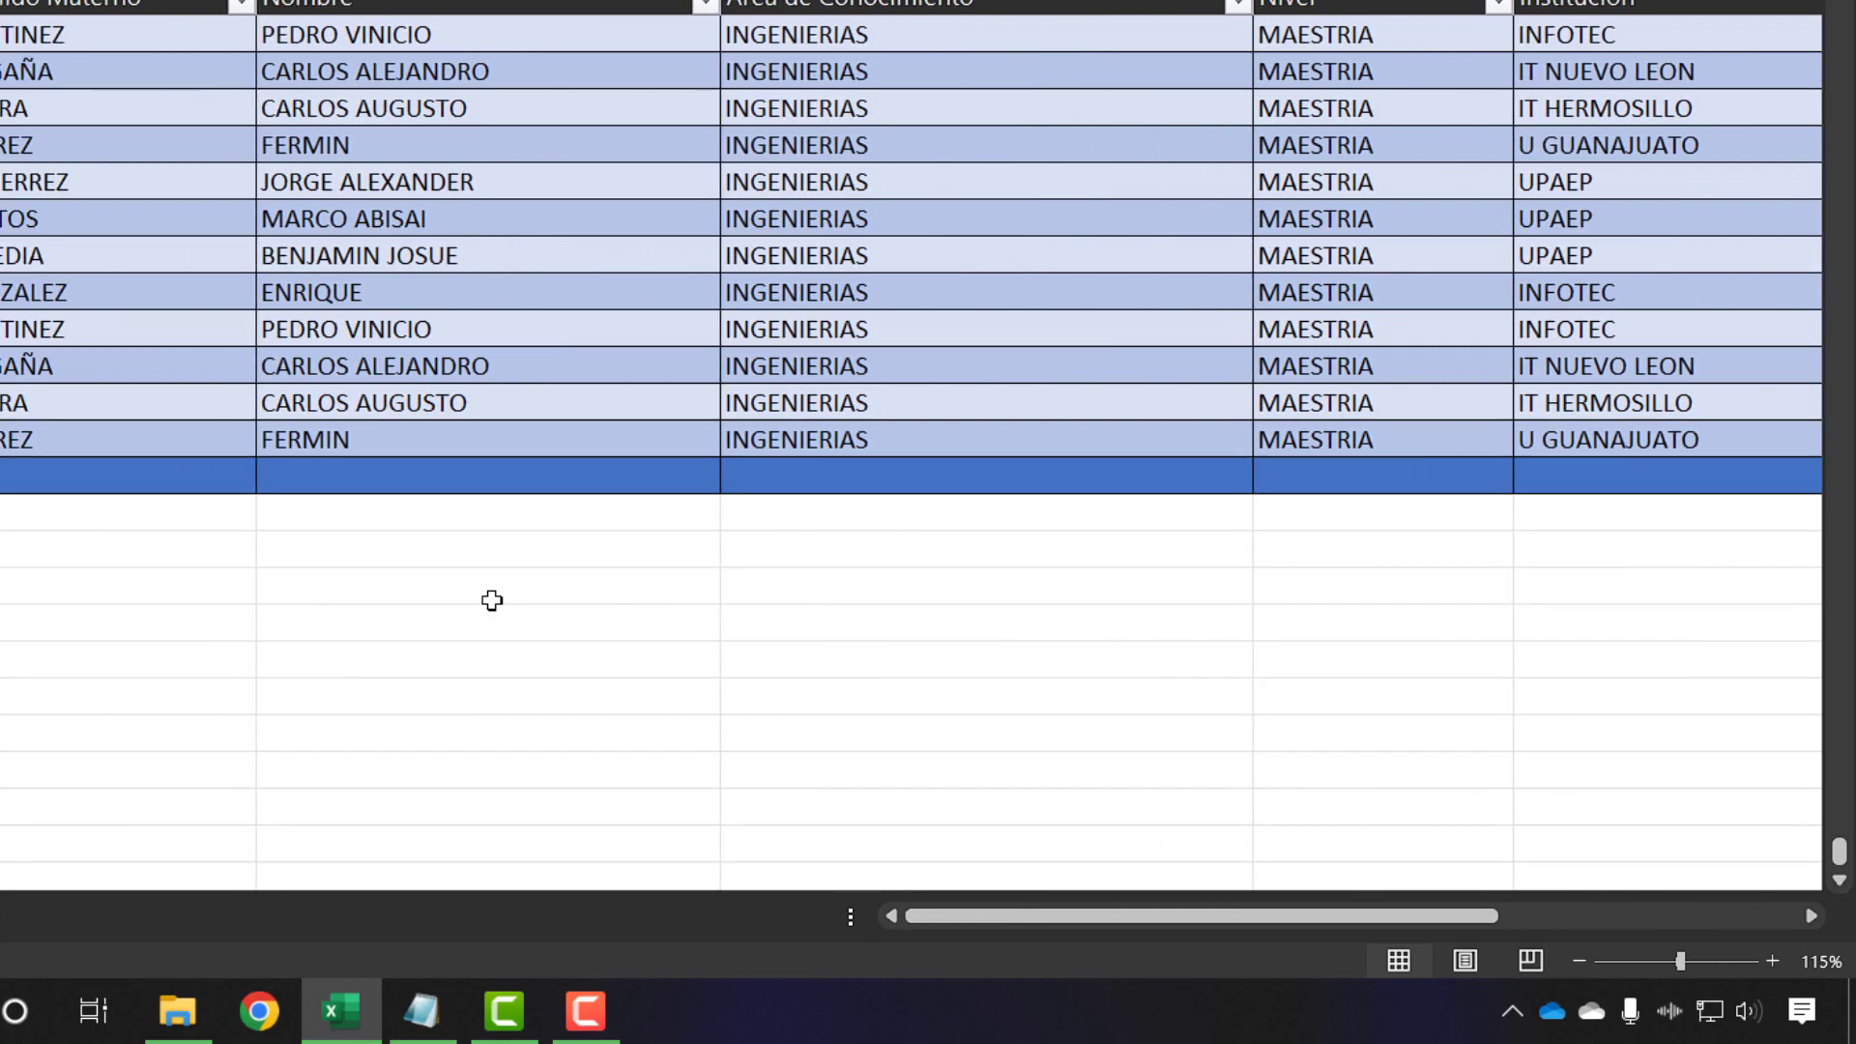
{"action": "left_click", "coordinate": [440, 471]}
{"action": "left_click", "coordinate": [734, 477]}
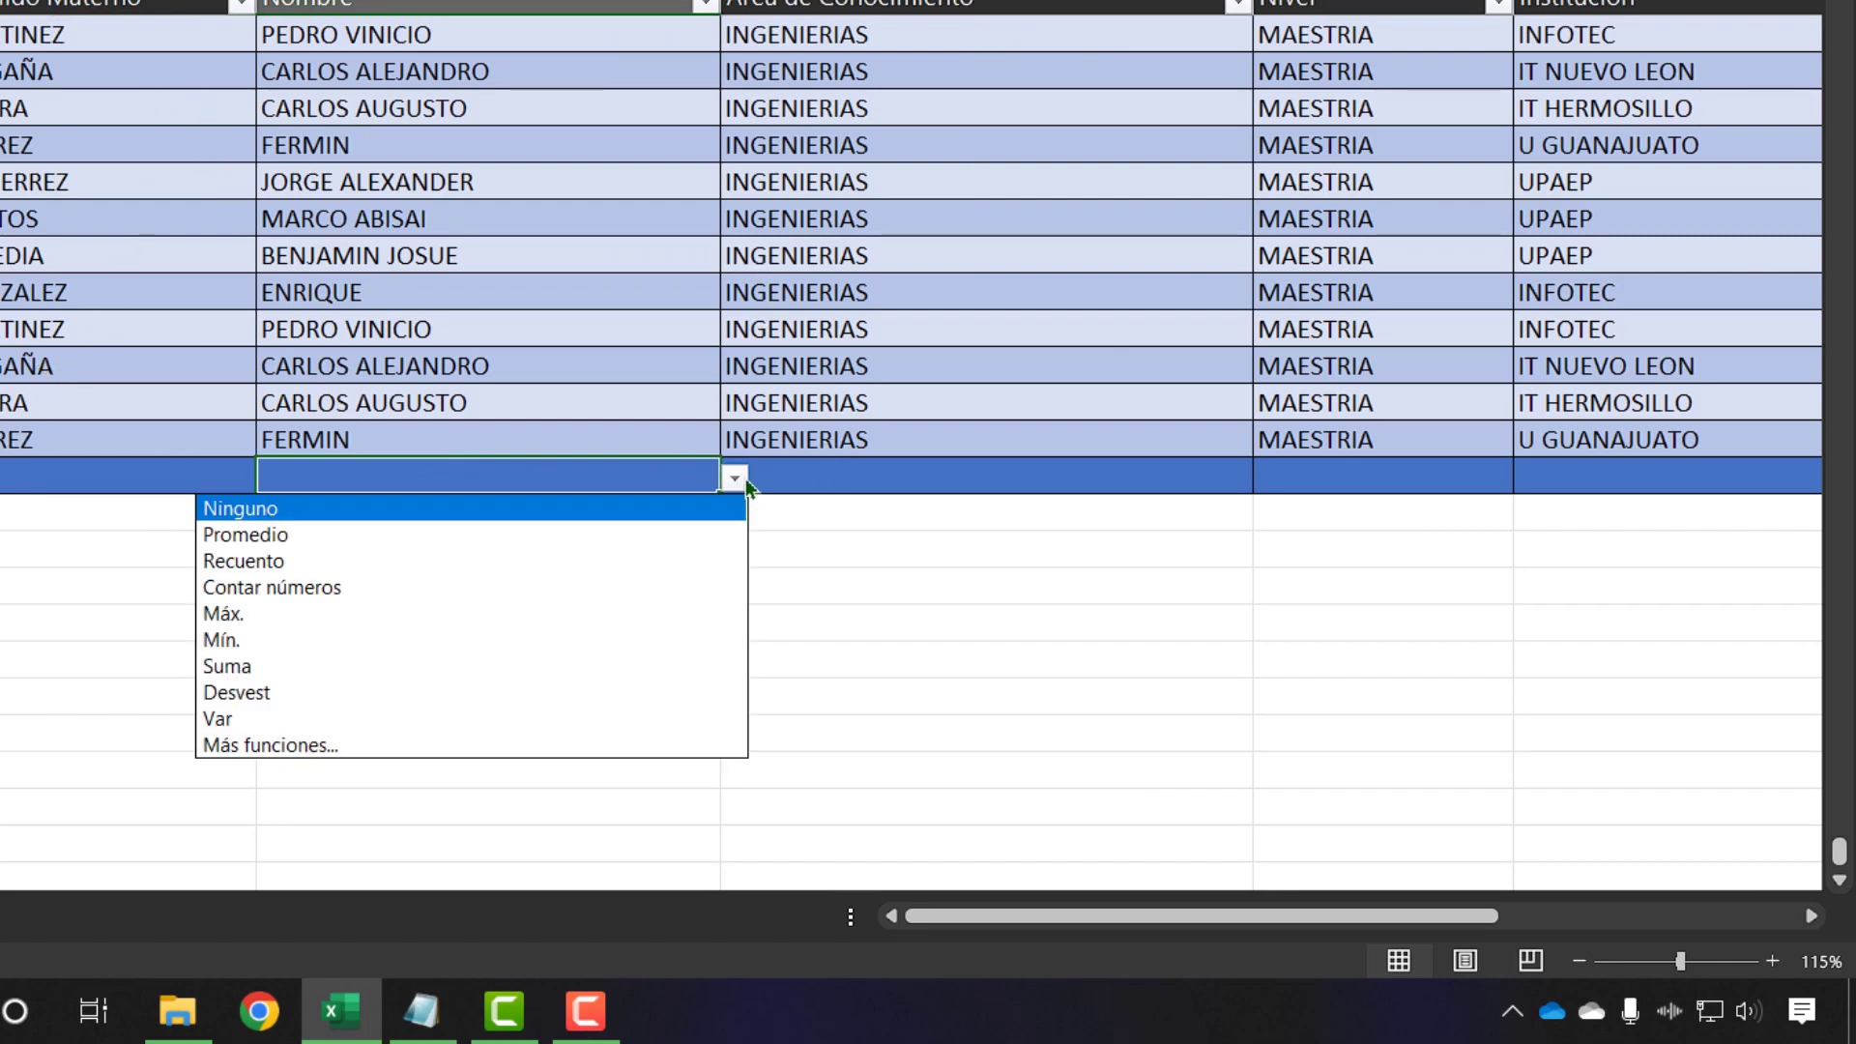
{"action": "left_click", "coordinate": [484, 562]}
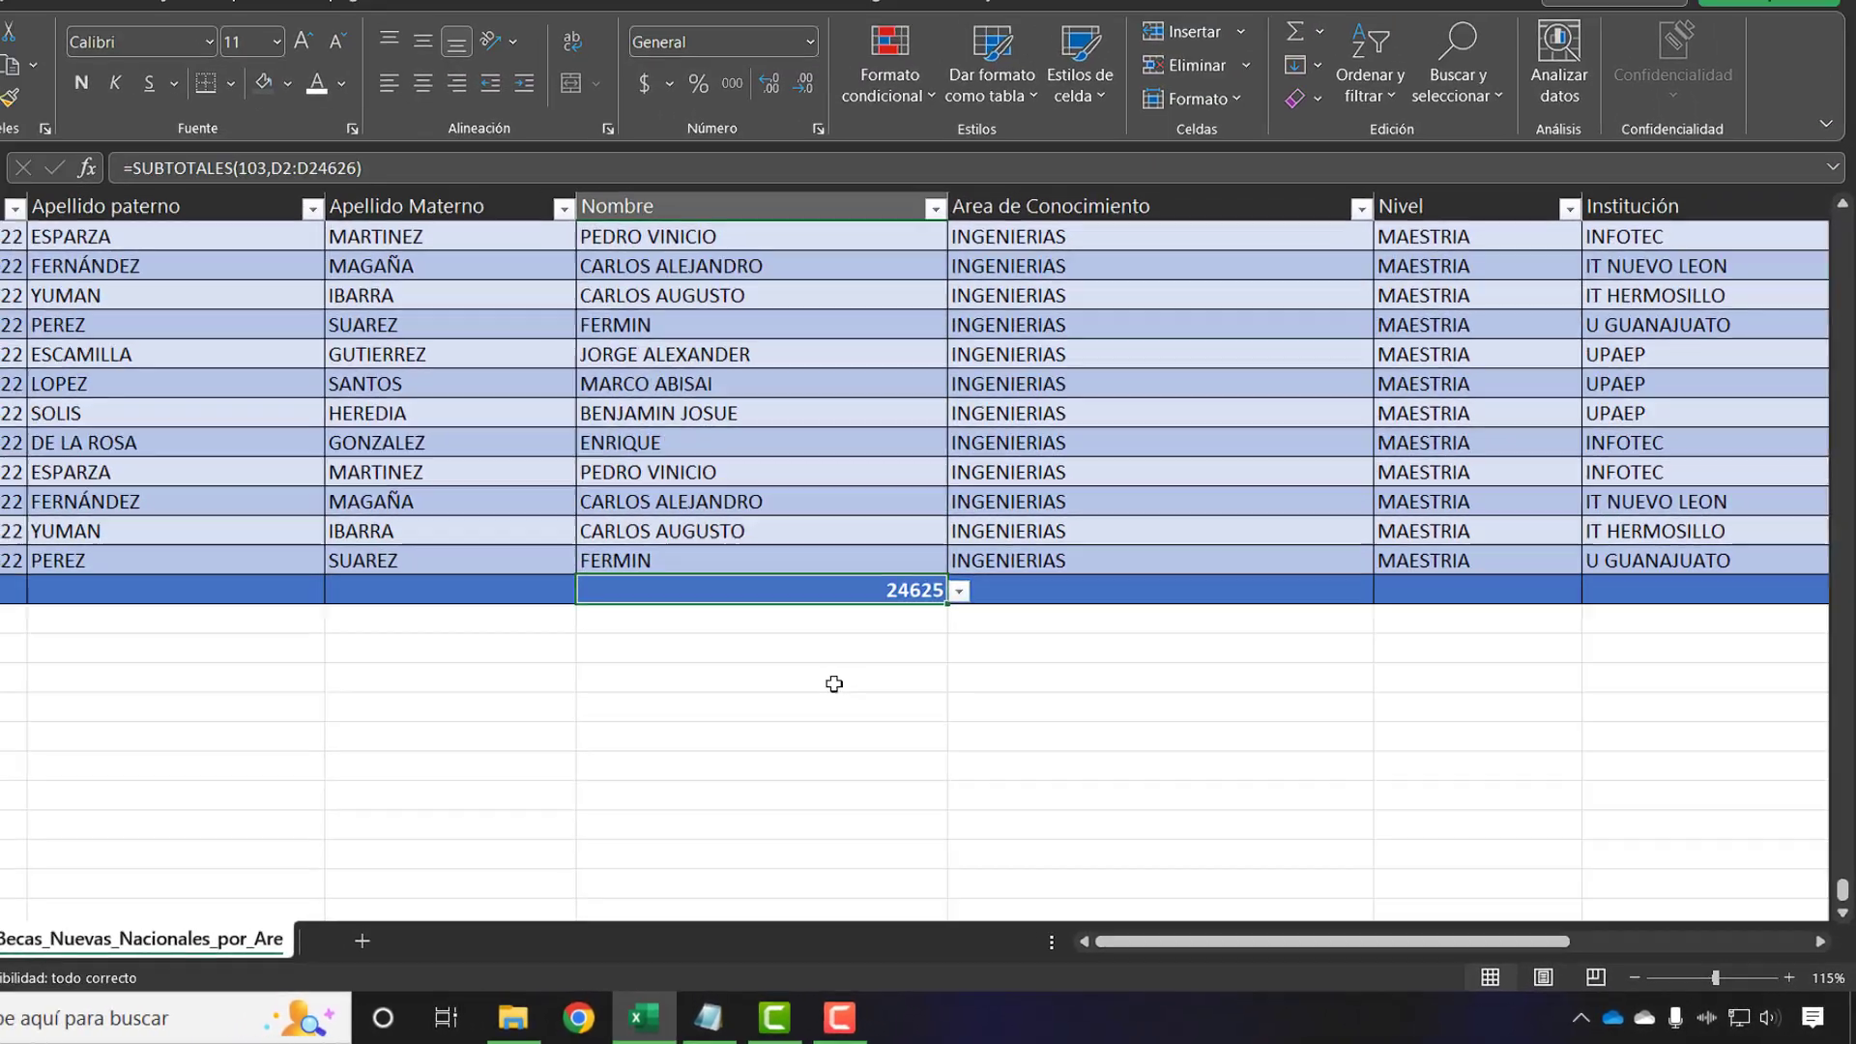
Clear the functions from the total row in the Nombre, Costo and Calificación columns
{"action": "key", "text": "Delete"}
{"action": "key", "text": "Right"}
{"action": "key", "text": "Right"}
{"action": "key", "text": "Right"}
{"action": "key", "text": "Right"}
{"action": "key", "text": "Right"}
{"action": "key", "text": "Right"}
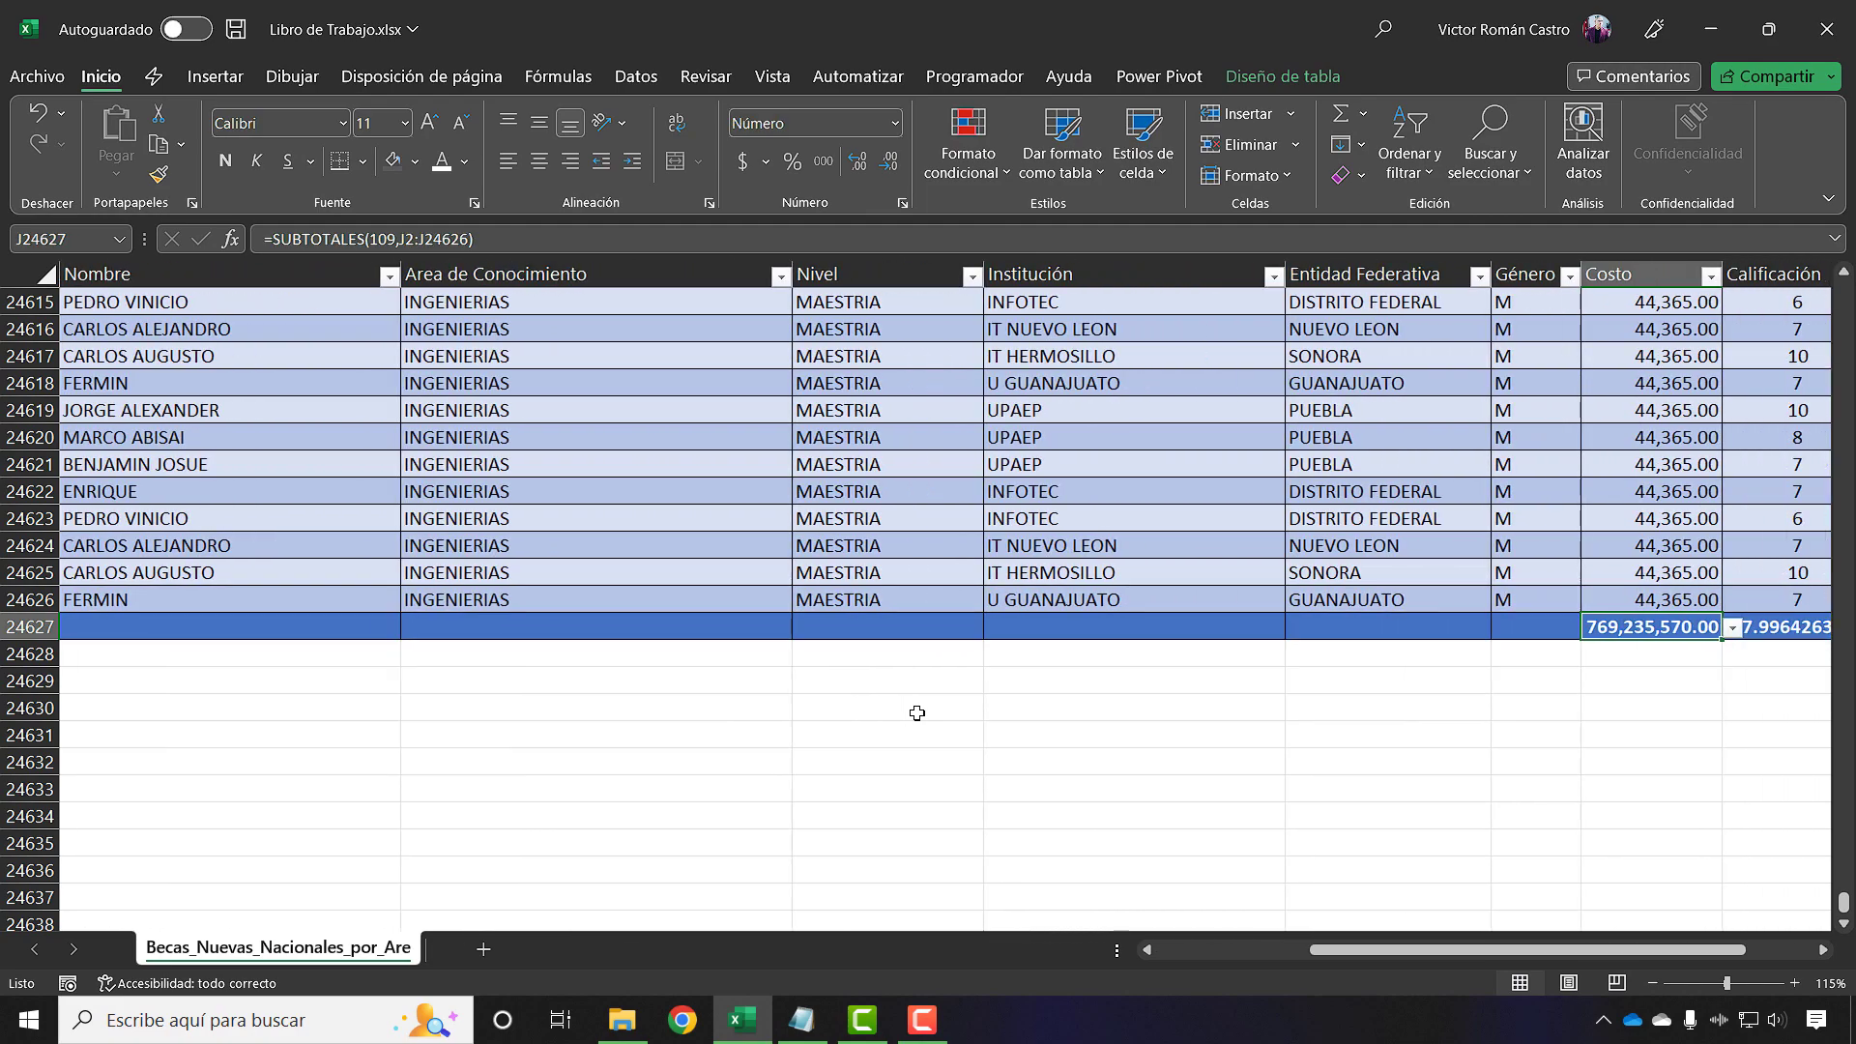
{"action": "key", "text": "Delete"}
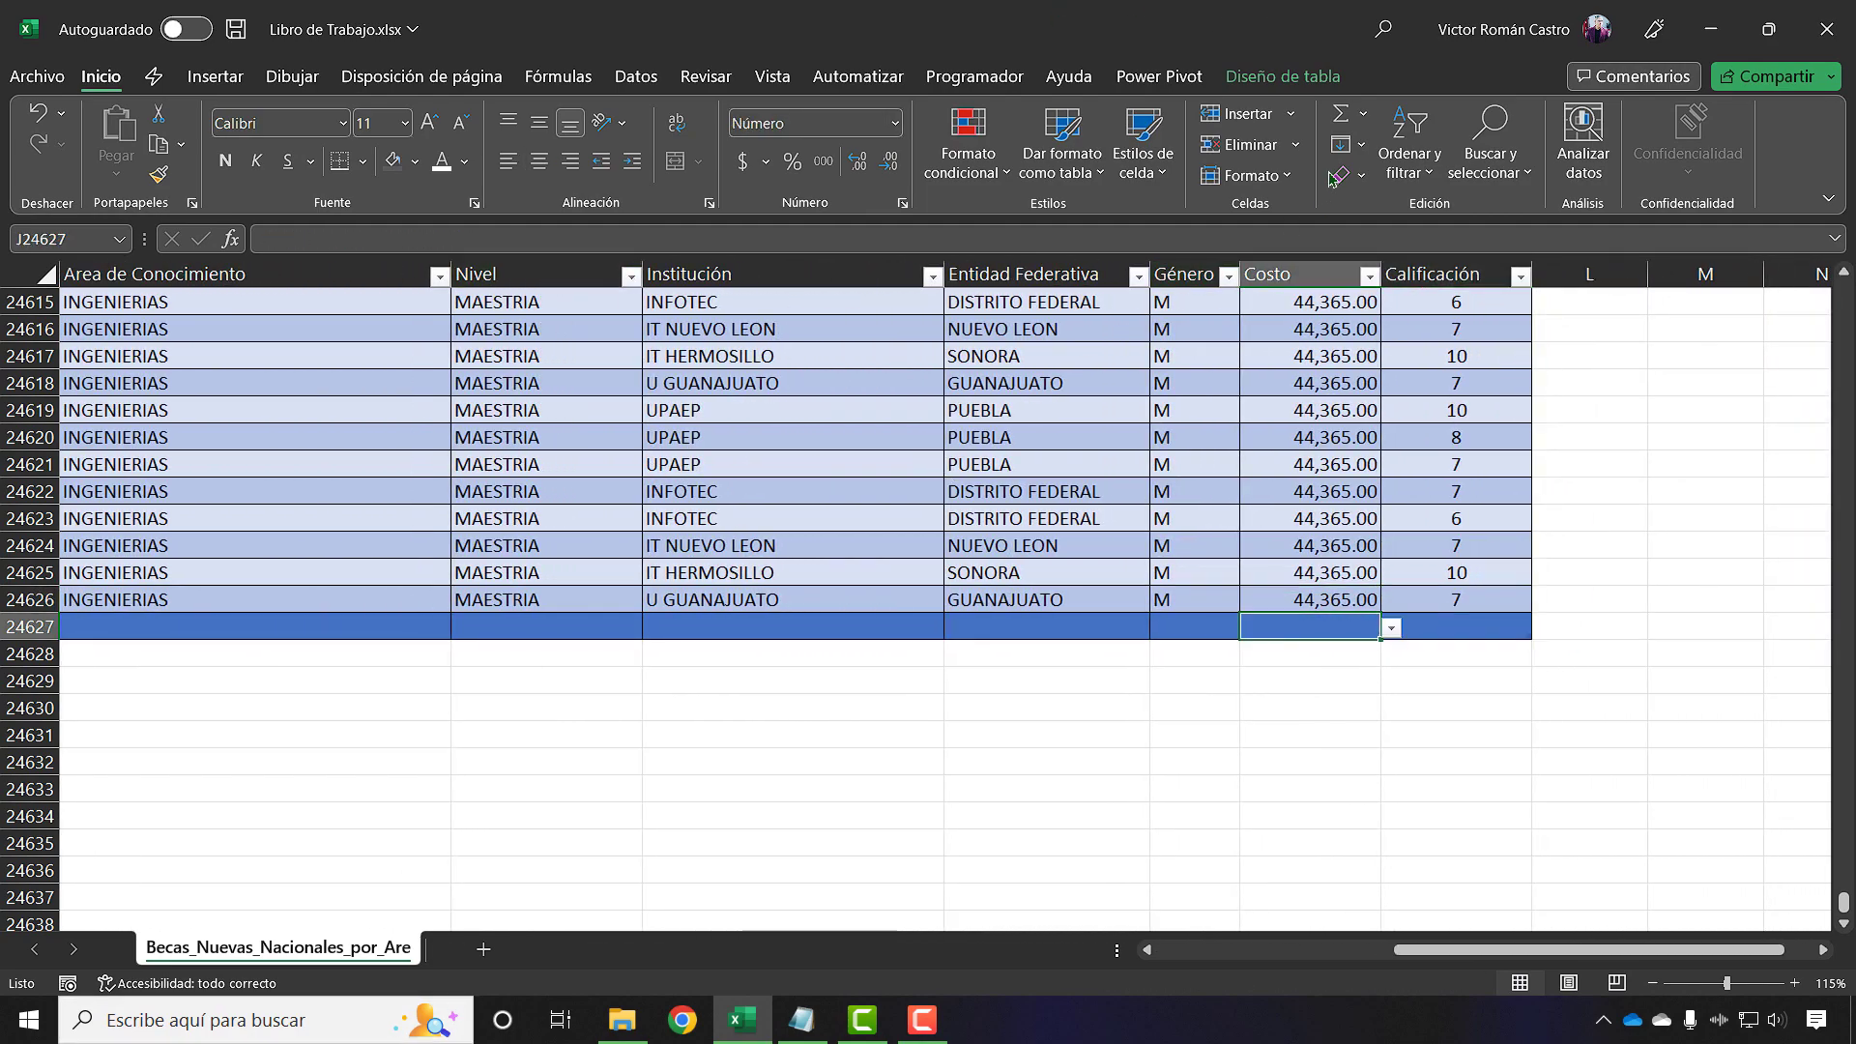
Turn off the header row and the total row of Tabla1
{"action": "left_click", "coordinate": [1283, 76]}
{"action": "left_click", "coordinate": [1077, 121]}
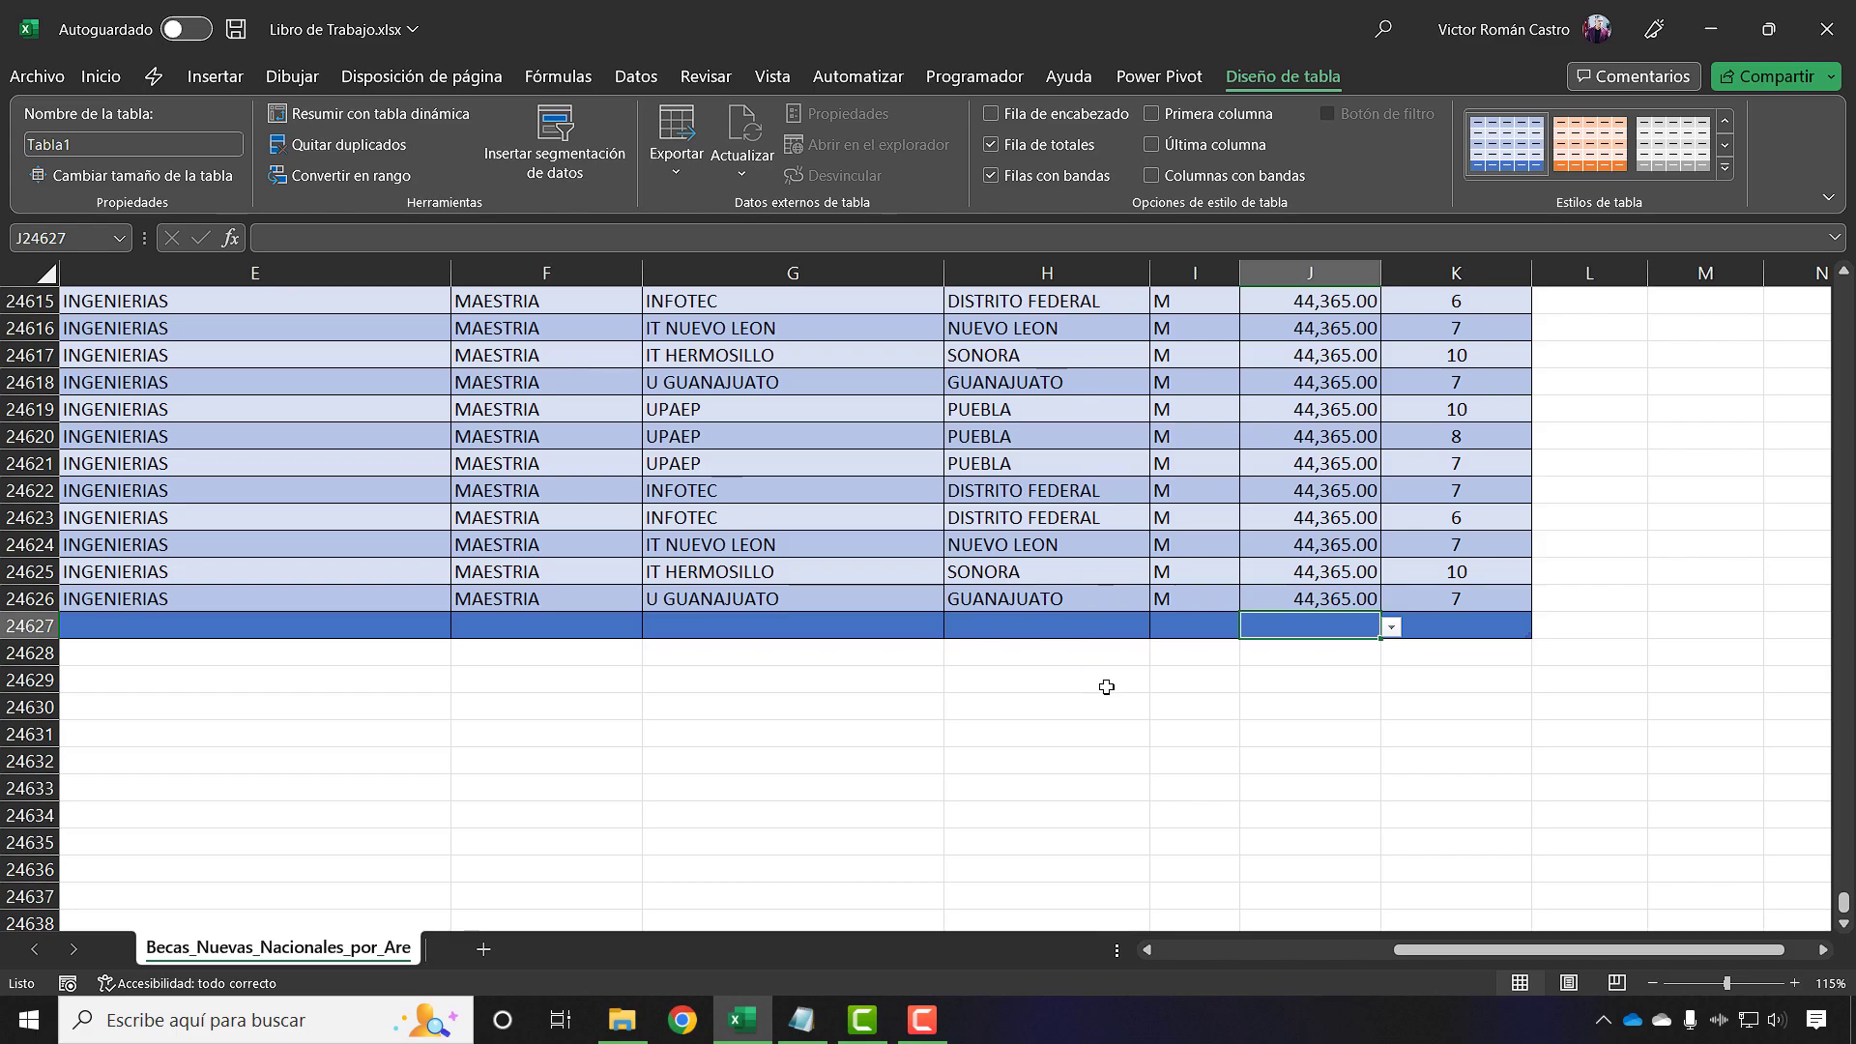
{"action": "left_click", "coordinate": [1166, 499]}
{"action": "left_click", "coordinate": [1134, 570]}
{"action": "left_click", "coordinate": [1102, 629]}
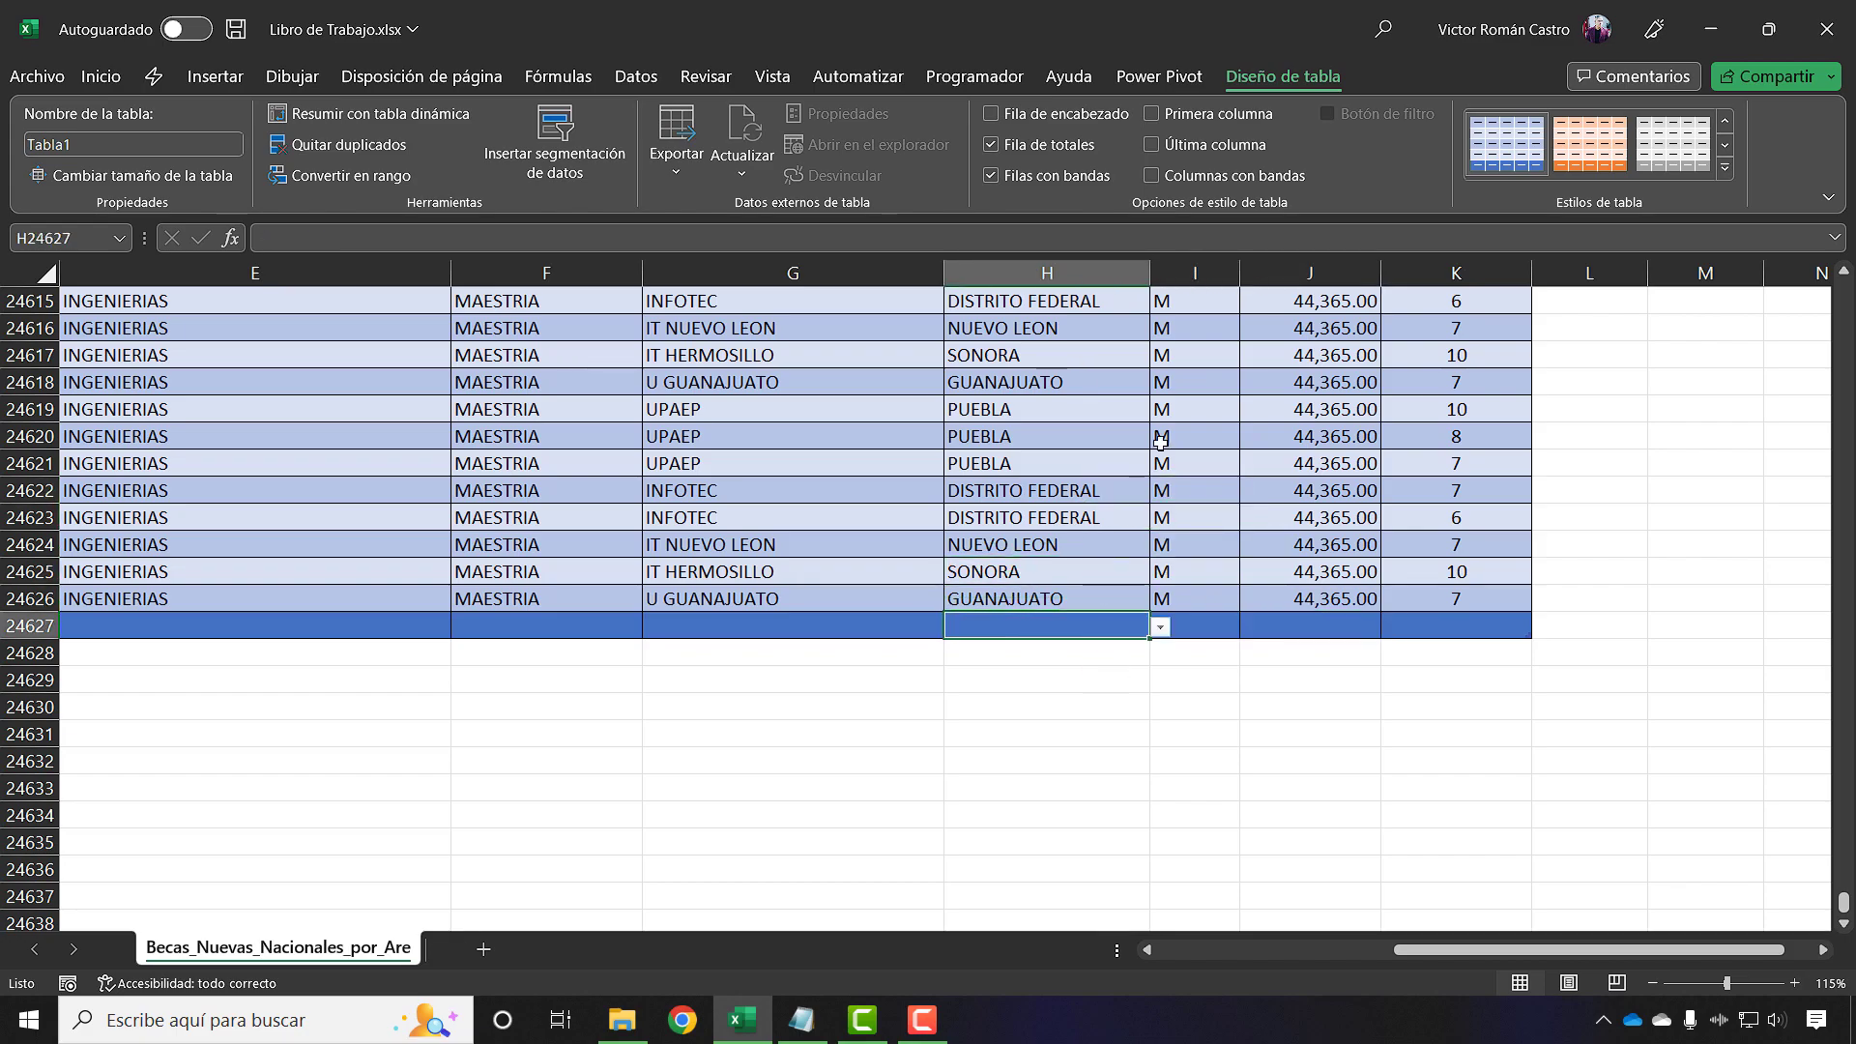
{"action": "left_click", "coordinate": [1073, 146]}
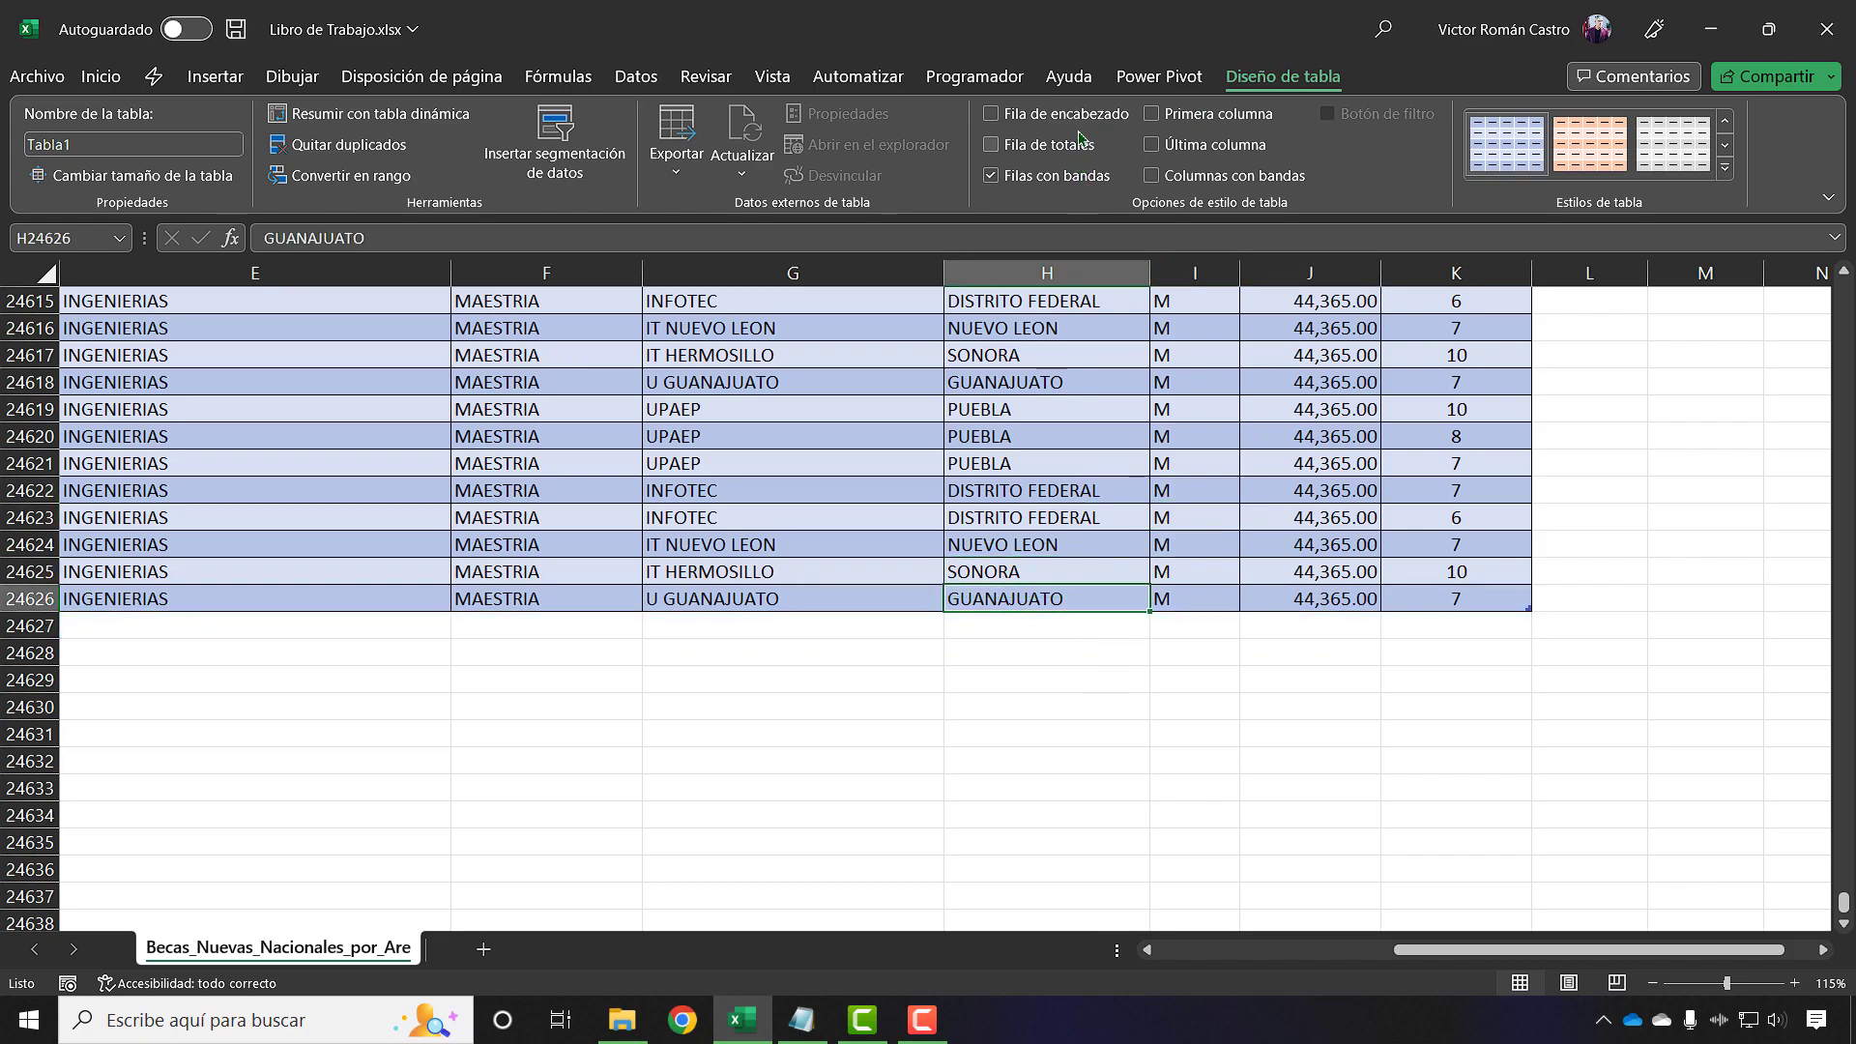
Turn the header row of Tabla1 back on and check the headings across the table from Fecha to Calificación
{"action": "left_click", "coordinate": [1073, 115]}
{"action": "scroll", "coordinate": [1003, 607], "scroll_direction": "up", "scroll_amount": 5}
{"action": "left_click", "coordinate": [1010, 625]}
{"action": "key", "text": "ctrl+Home"}
{"action": "key", "text": "ctrl+Down"}
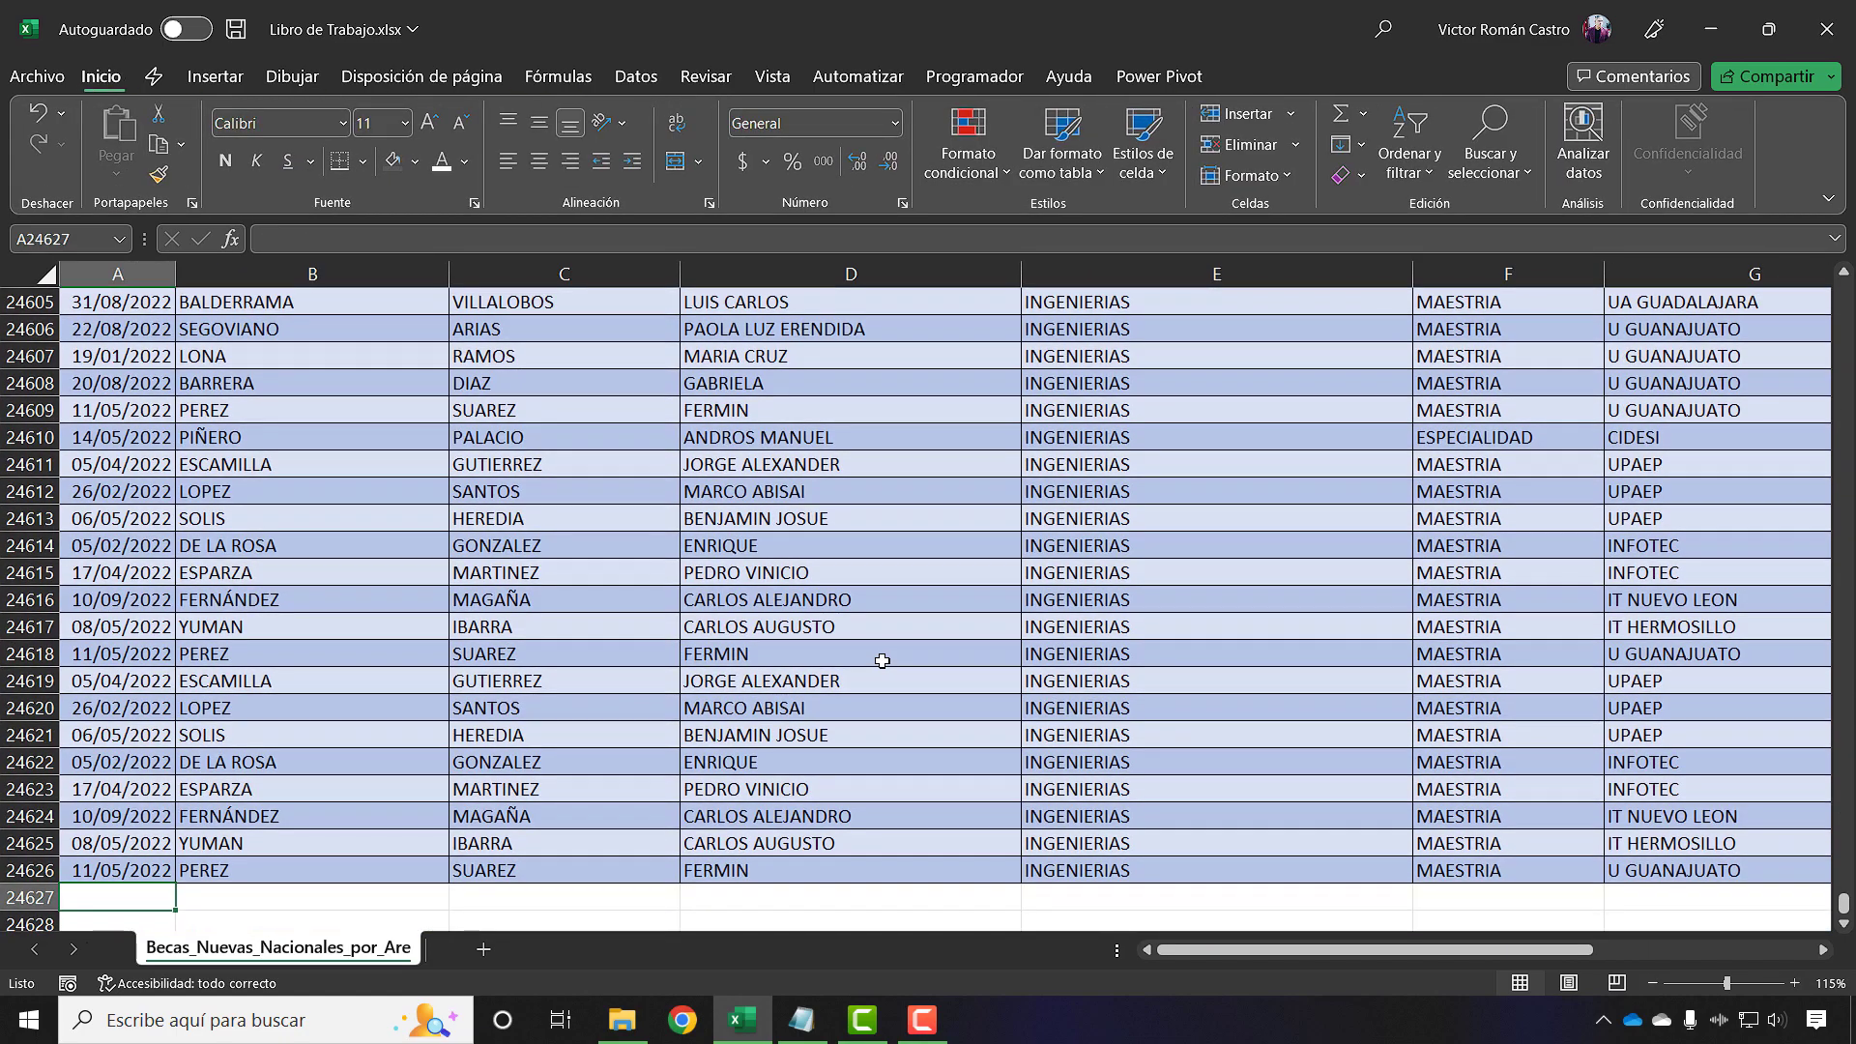
{"action": "key", "text": "ctrl+Up"}
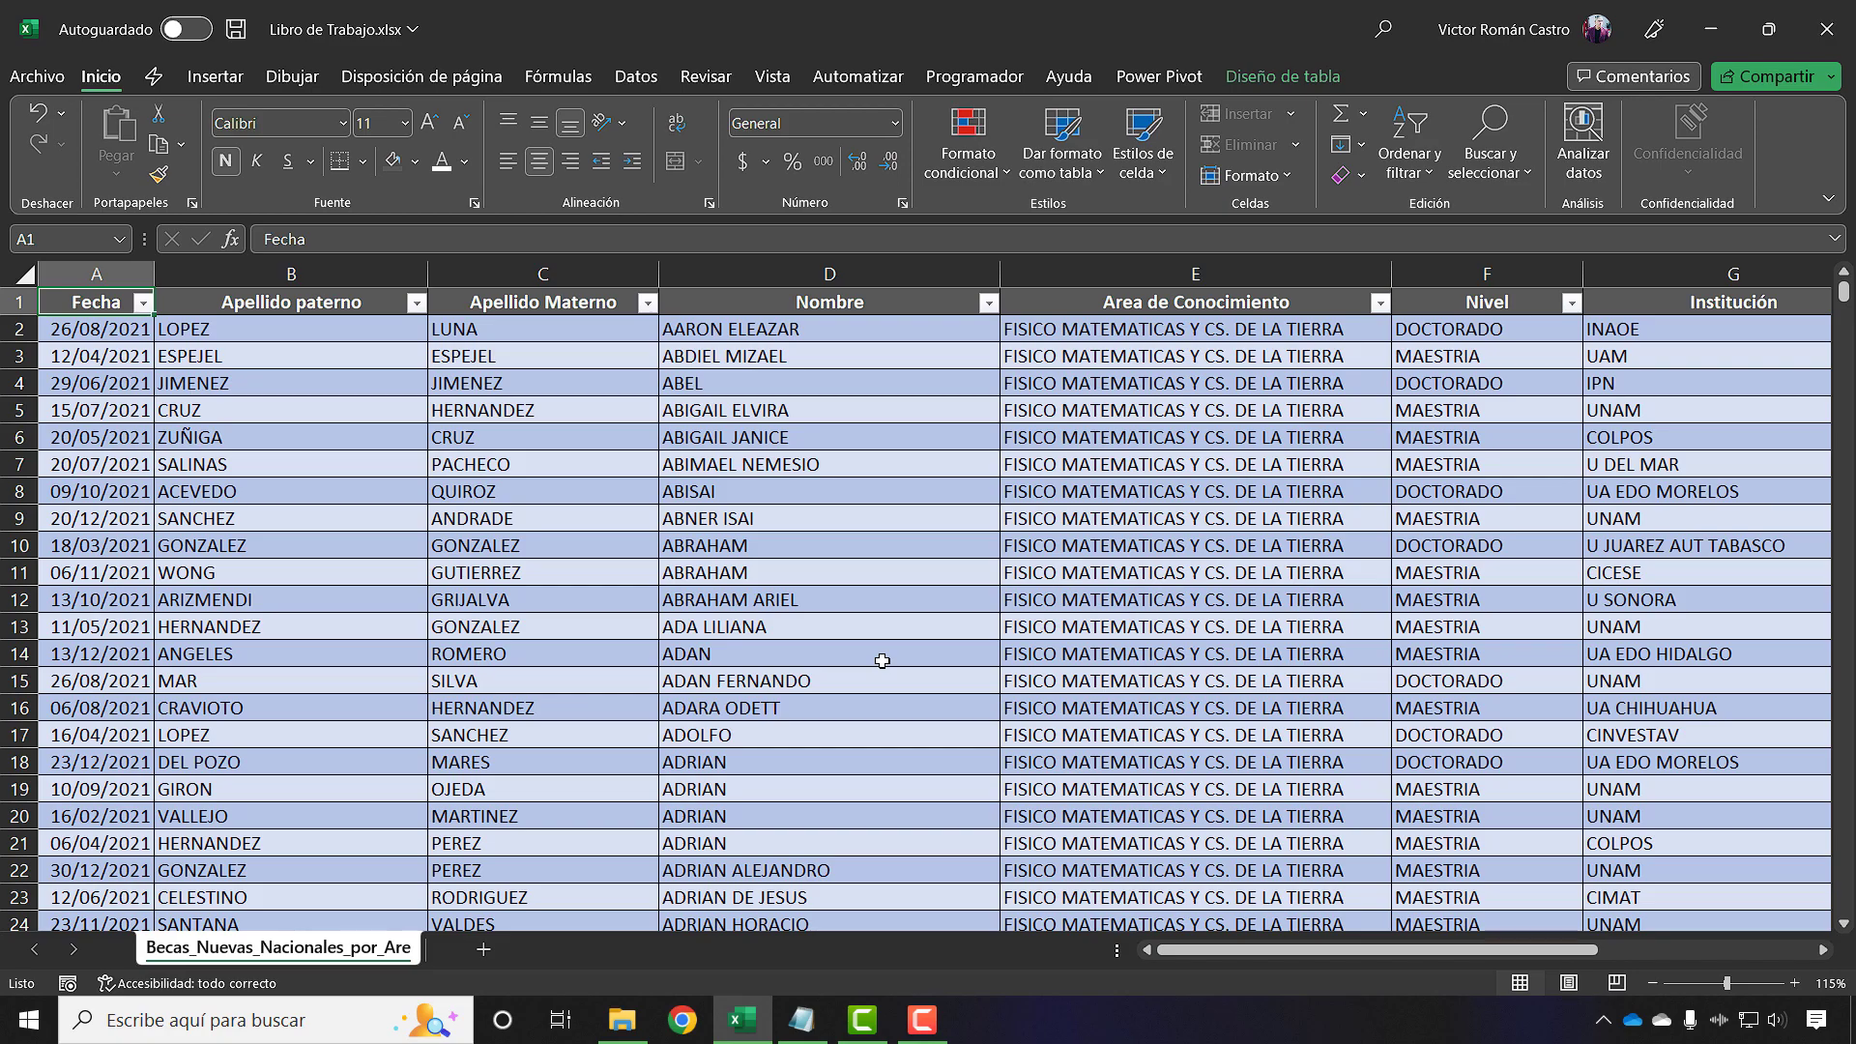
{"action": "key", "text": "ctrl+Right"}
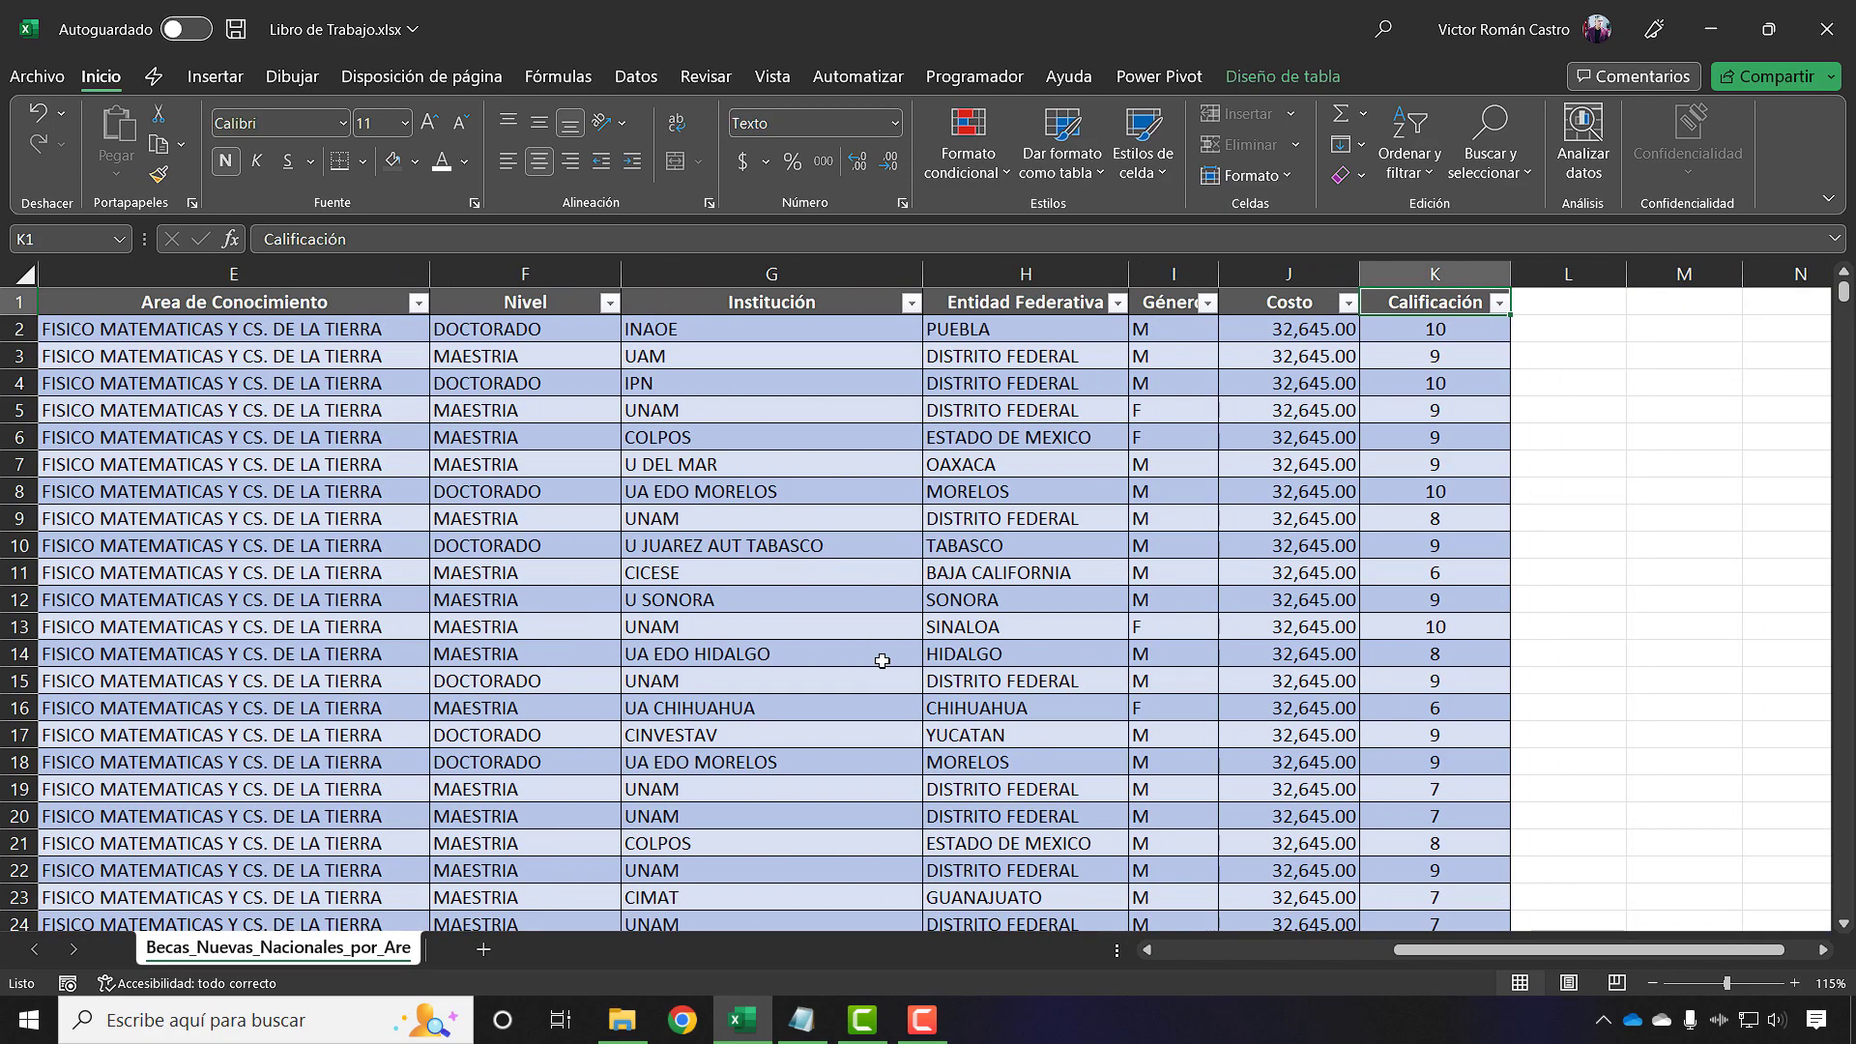
{"action": "key", "text": "Down"}
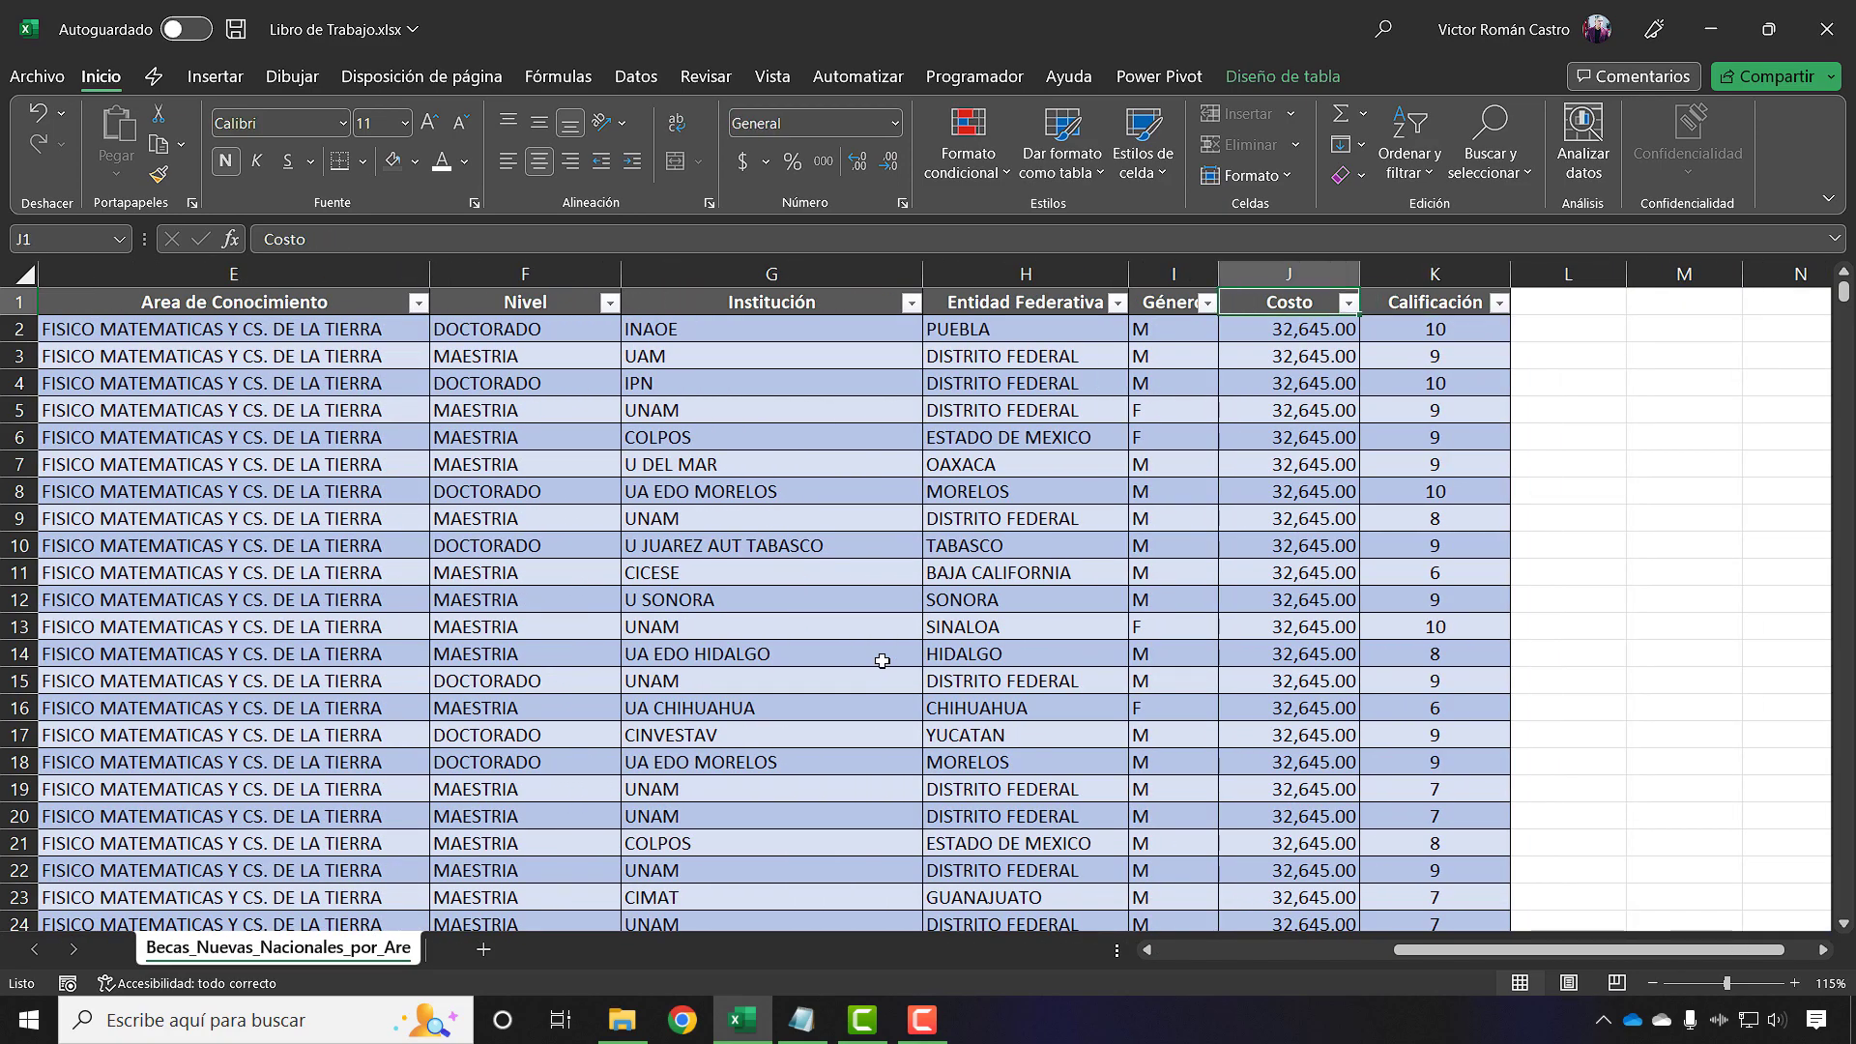
{"action": "key", "text": "ctrl+Left"}
{"action": "key", "text": "Right"}
{"action": "key", "text": "Up"}
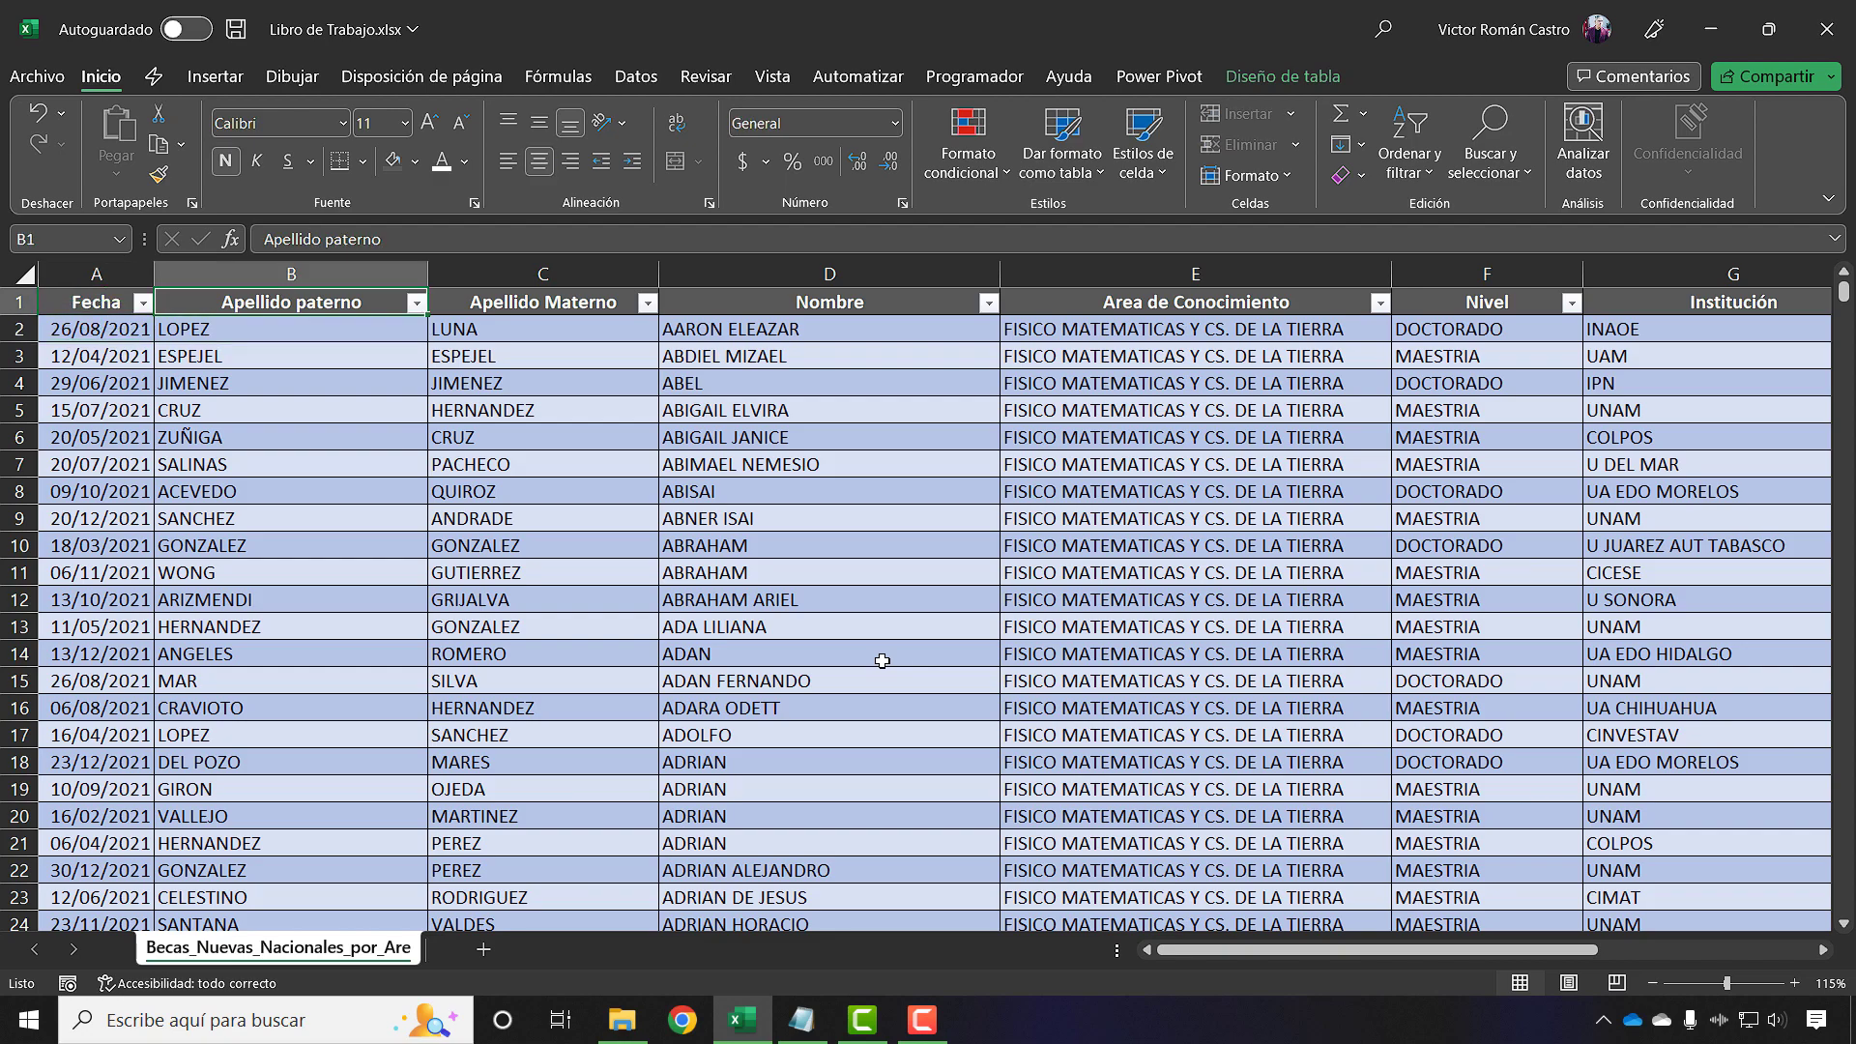
Examine the fields offered for a slicer on Tabla1 without inserting one, and return to the table data
{"action": "left_click", "coordinate": [1283, 75]}
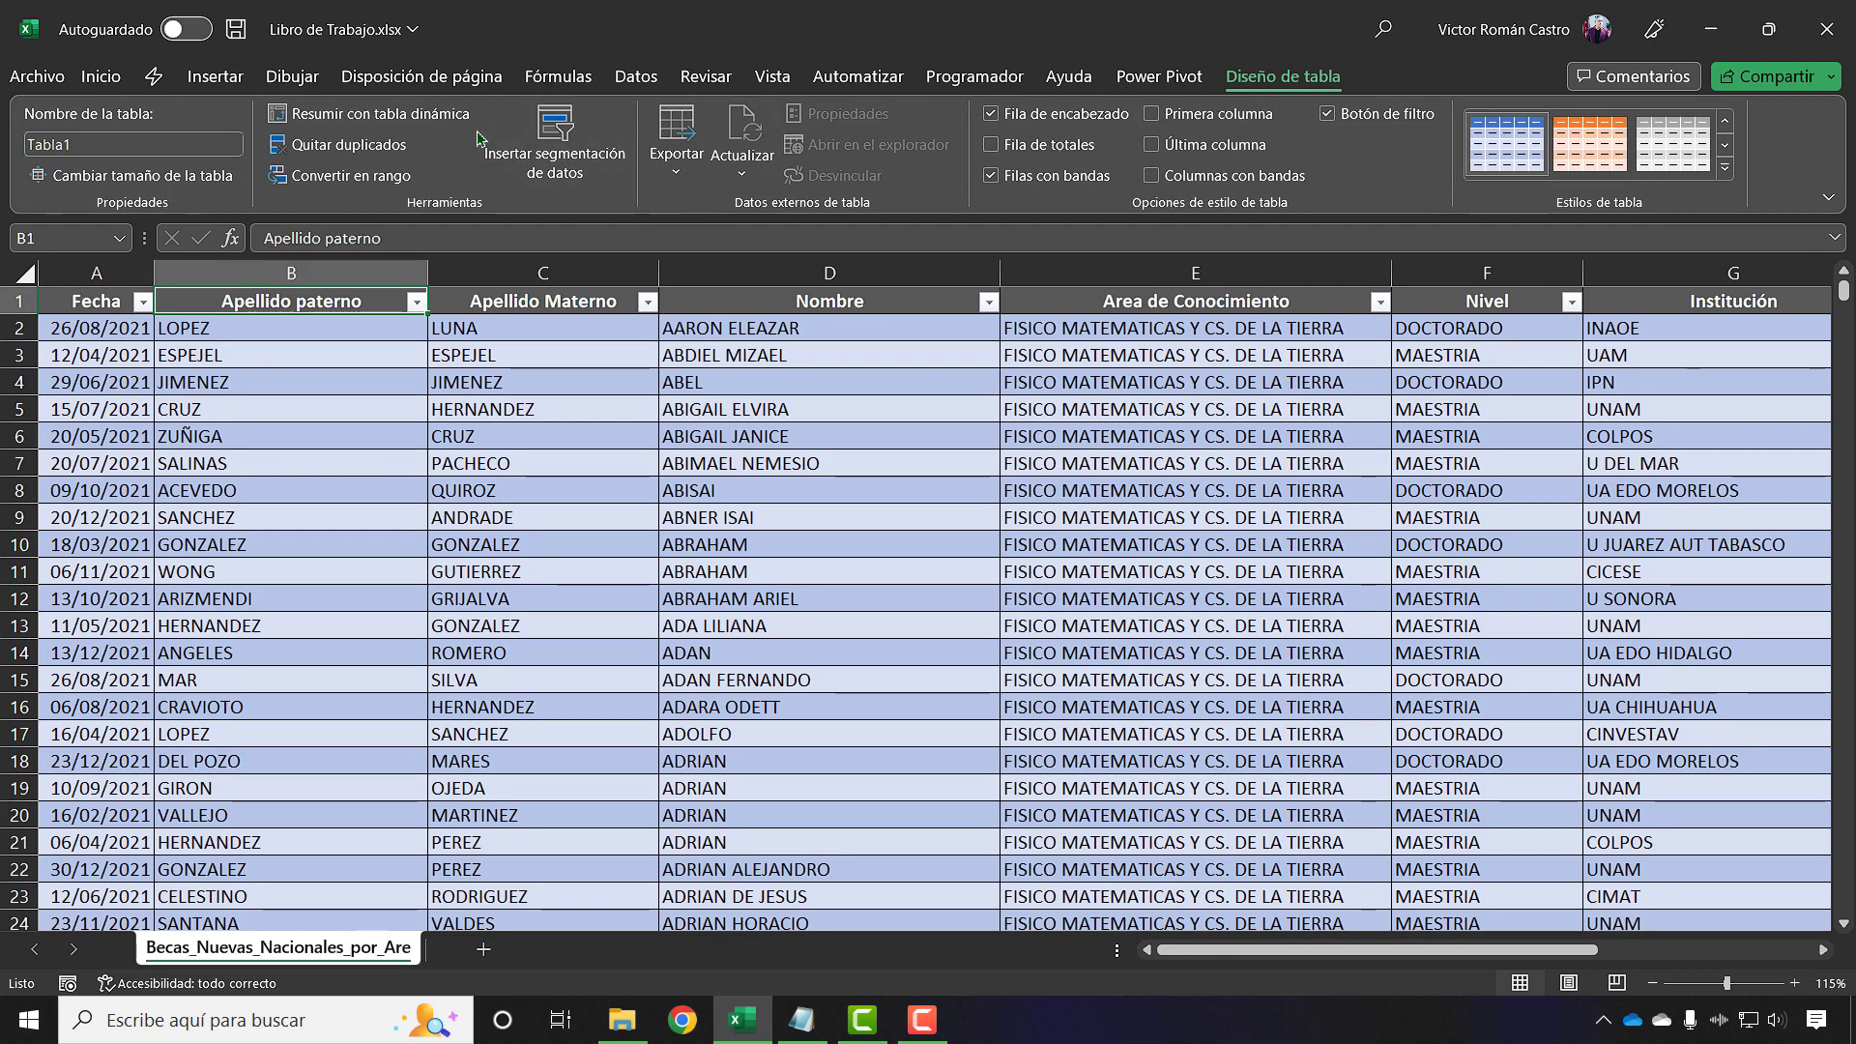
{"action": "left_click", "coordinate": [554, 136]}
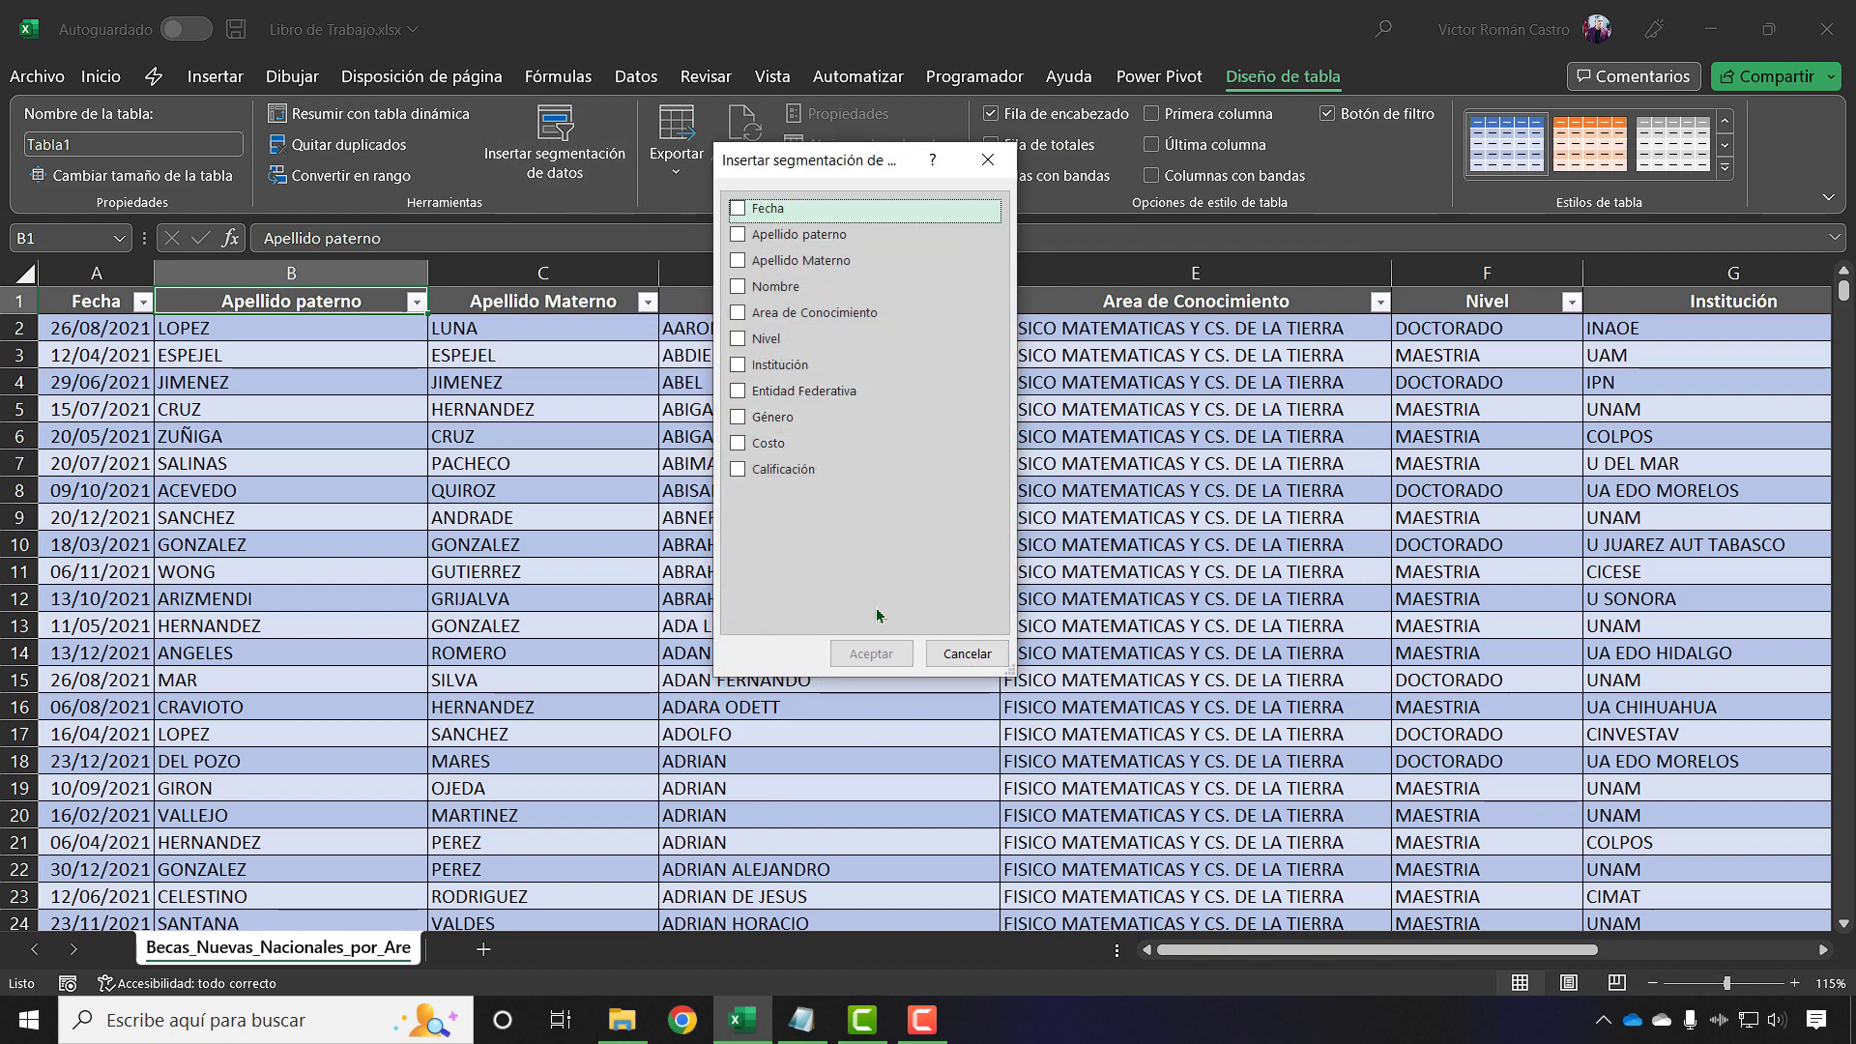
{"action": "left_click", "coordinate": [964, 655]}
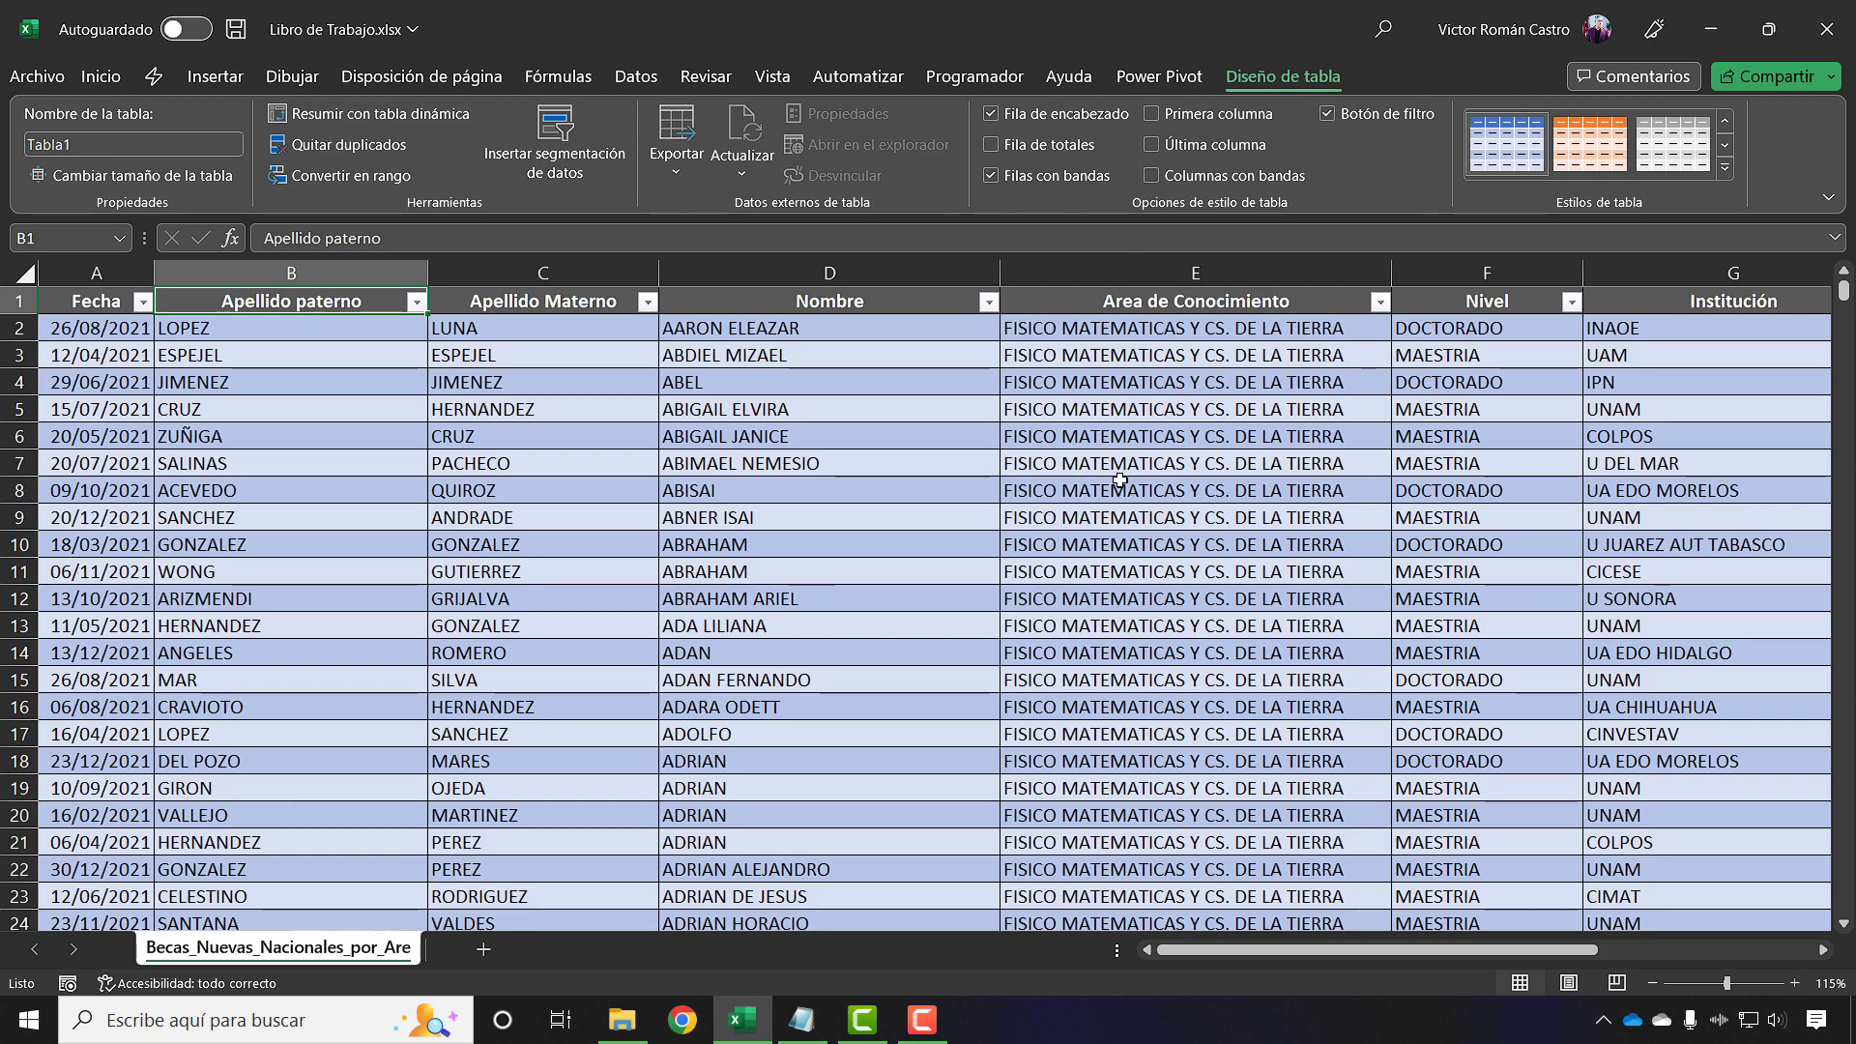
{"action": "left_click", "coordinate": [1141, 442]}
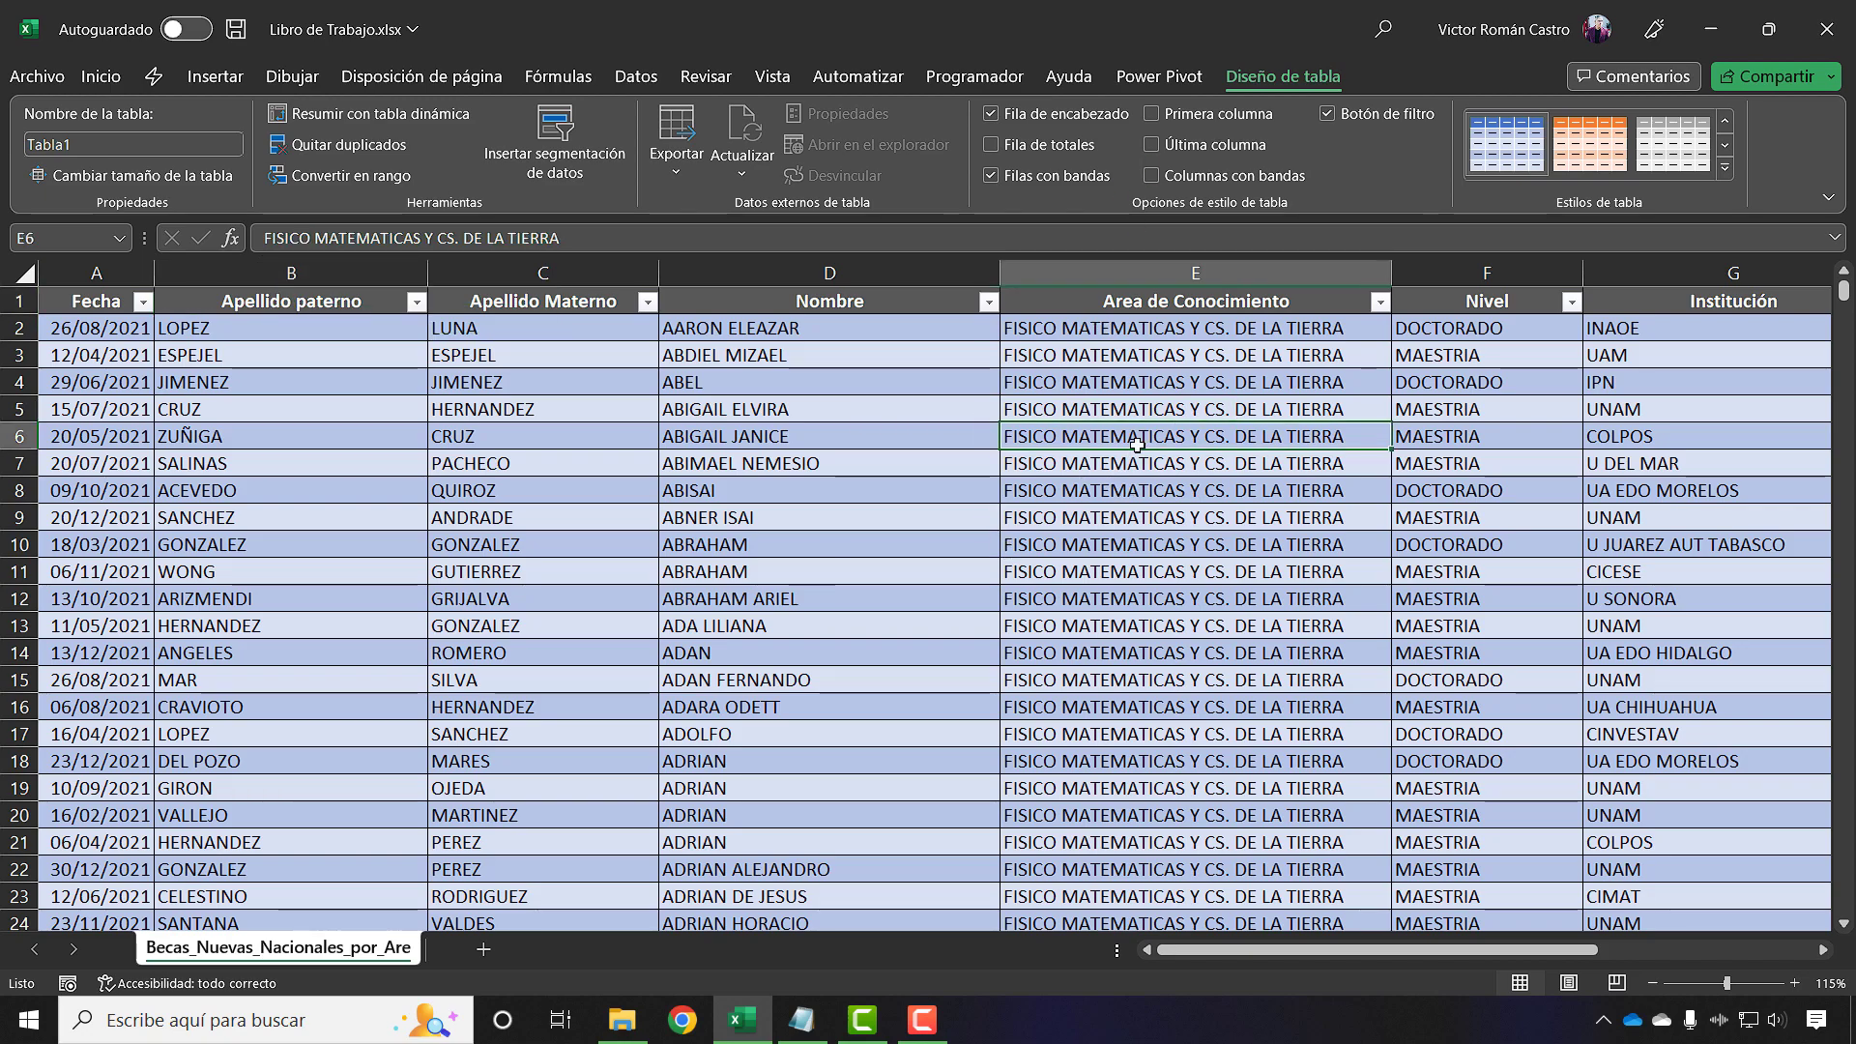